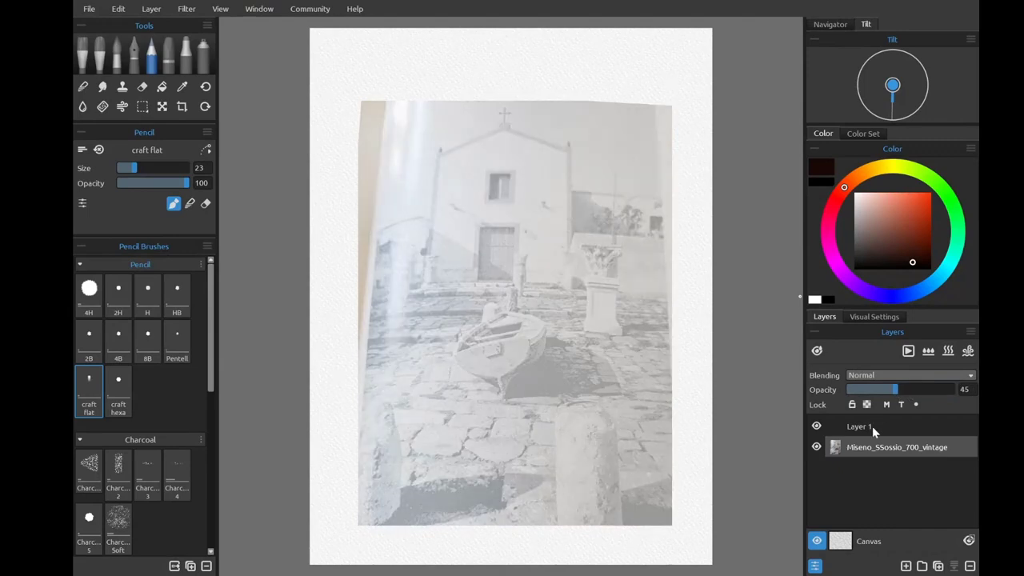
Rename Layer 1 as "Line art" and keep it as the active layer.
double_click(860, 426)
text(Line art)
key(Return)
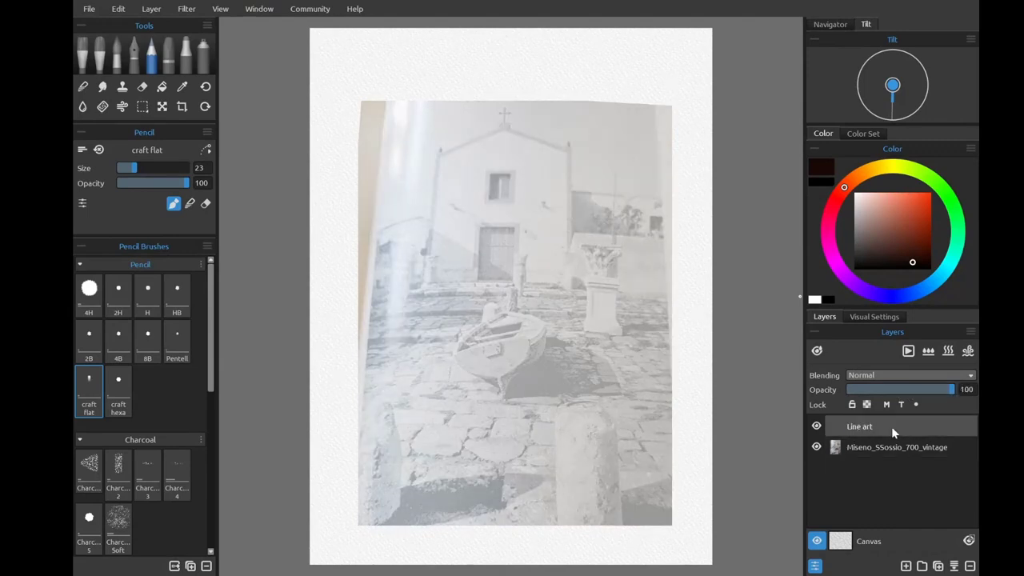
Trace the church facade with straight pencil lines: the gabled roofline with its ridge and corner caps, plus both side wall edges.
key(ctrl+equal)
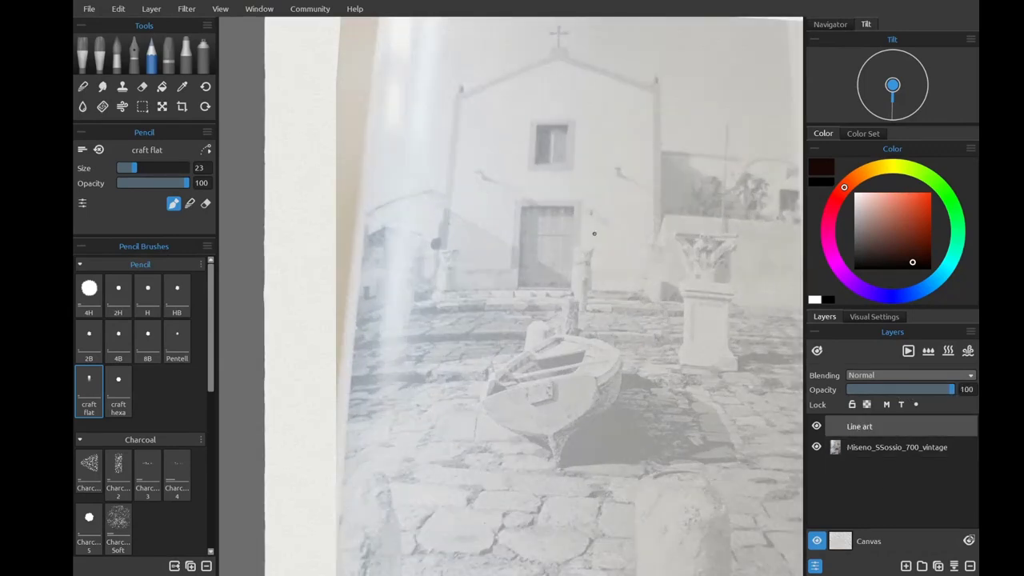
drag(490, 76, 434, 160)
drag(512, 129, 392, 182)
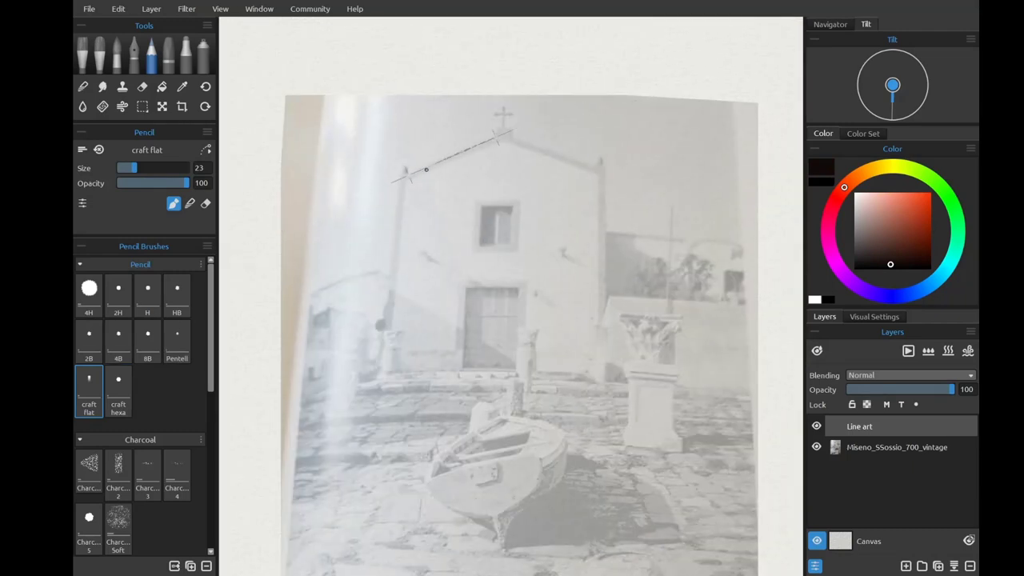
drag(505, 130, 606, 167)
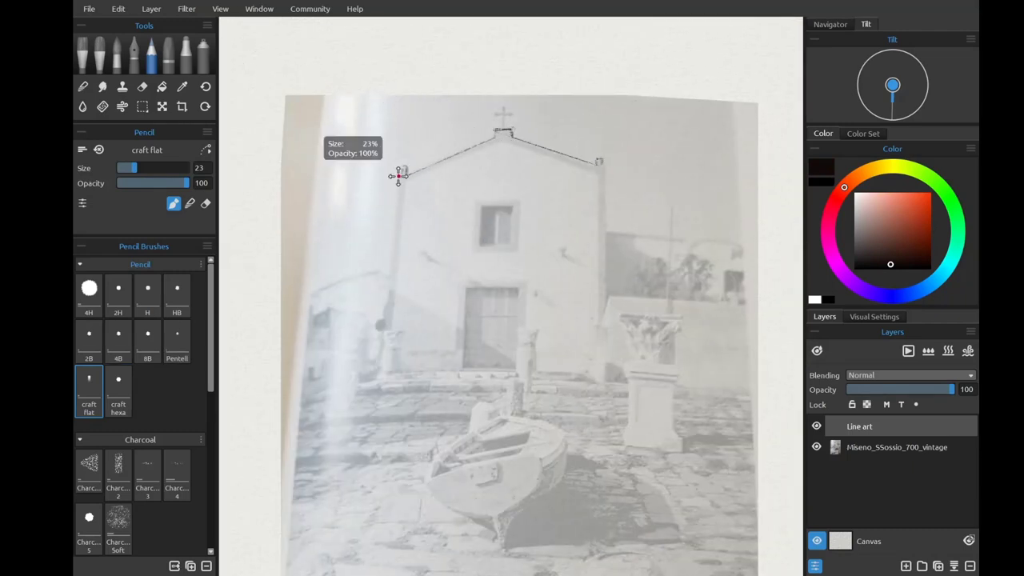
drag(400, 173, 389, 276)
drag(606, 283, 606, 296)
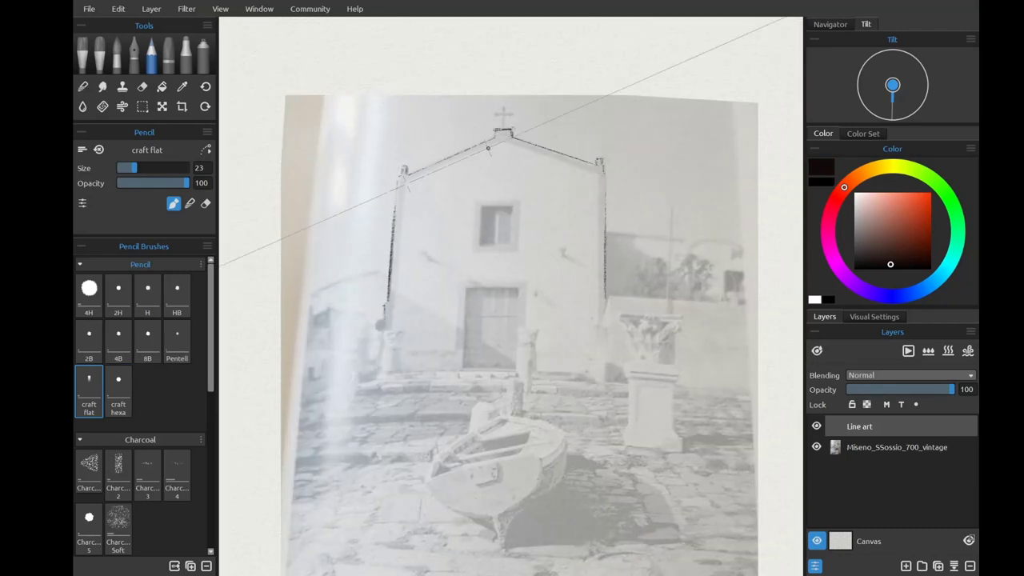
drag(391, 347, 404, 184)
Trace the facade window above the door, drawing its outer frame, inner opening and central vertical bars.
scroll(500, 252, up, 5)
drag(542, 137, 451, 136)
drag(442, 240, 446, 144)
mouse_move(544, 239)
mouse_down()
mouse_move(543, 141)
mouse_move(442, 242)
mouse_up()
key(e)
key(b)
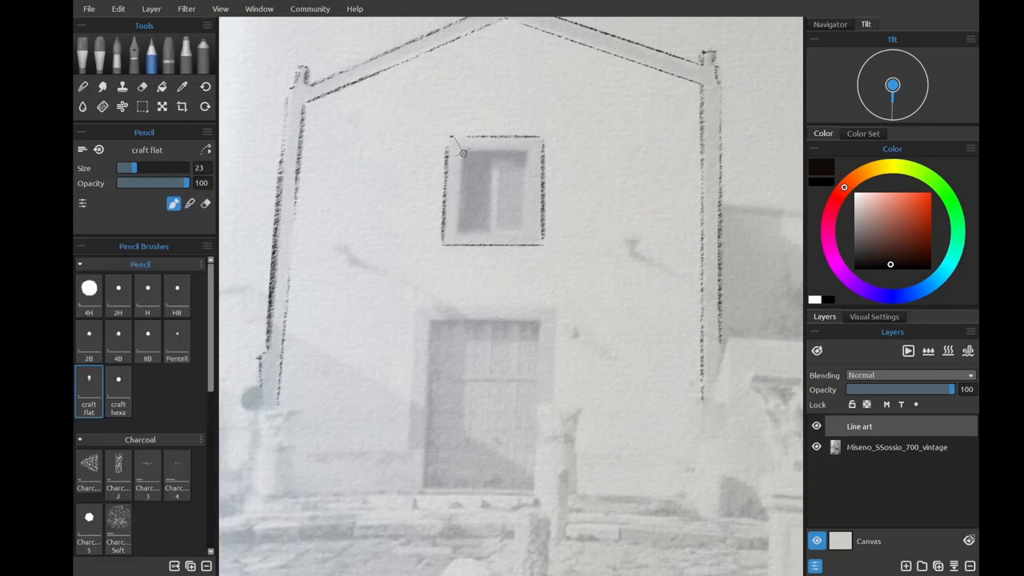
drag(462, 151, 526, 151)
drag(458, 232, 460, 153)
mouse_move(526, 231)
mouse_down()
mouse_move(526, 149)
mouse_move(490, 232)
mouse_up()
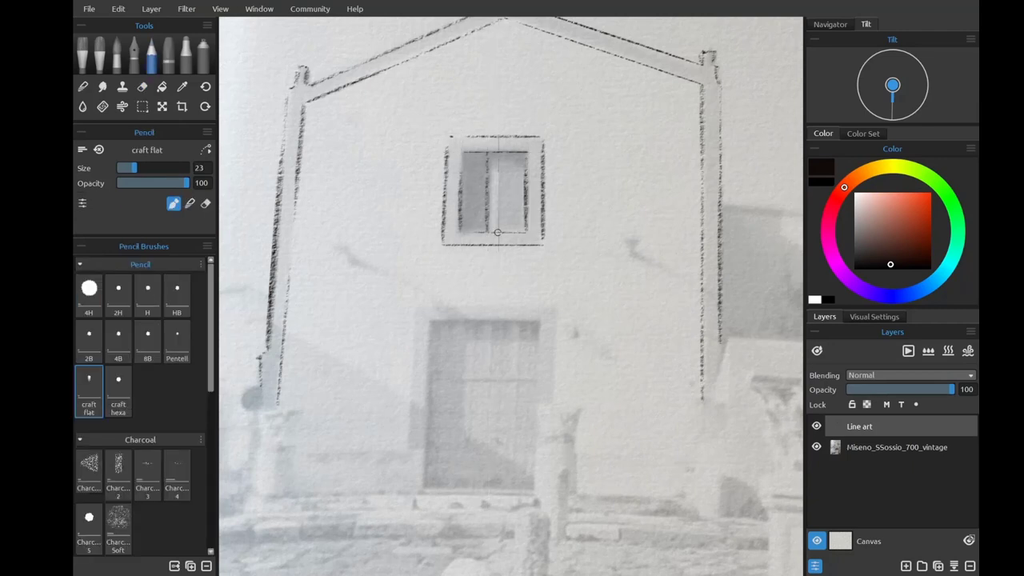
drag(497, 173, 497, 240)
Reduce the pencil size to 10 and trace the church door's outer frame, opening and inner panel lines.
key(bracketleft)
key(bracketleft)
key(bracketleft)
scroll(507, 328, down, 3)
drag(555, 214, 416, 215)
drag(413, 250, 410, 316)
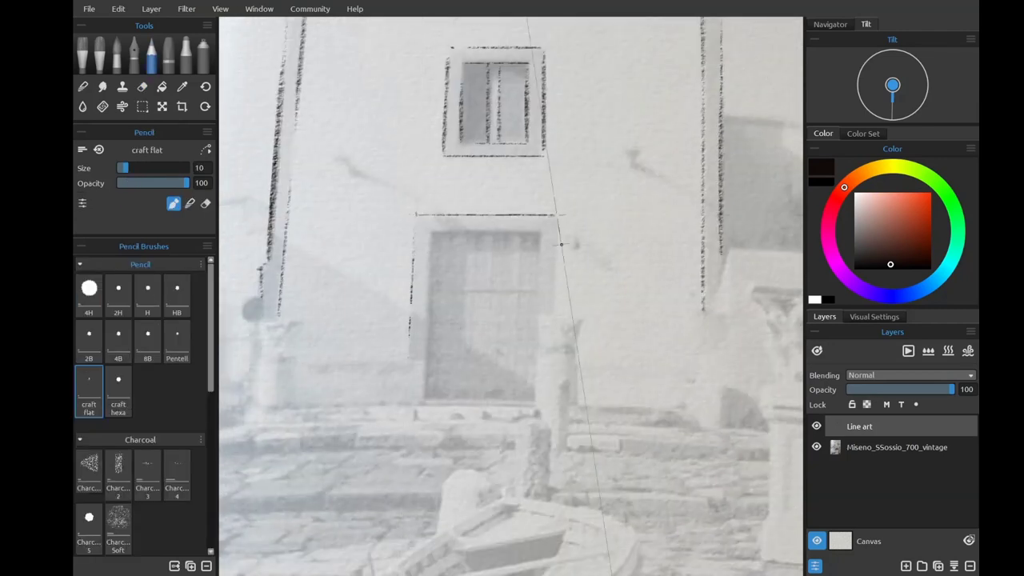
mouse_move(556, 228)
mouse_down()
mouse_move(556, 308)
mouse_move(431, 232)
mouse_move(424, 396)
mouse_up()
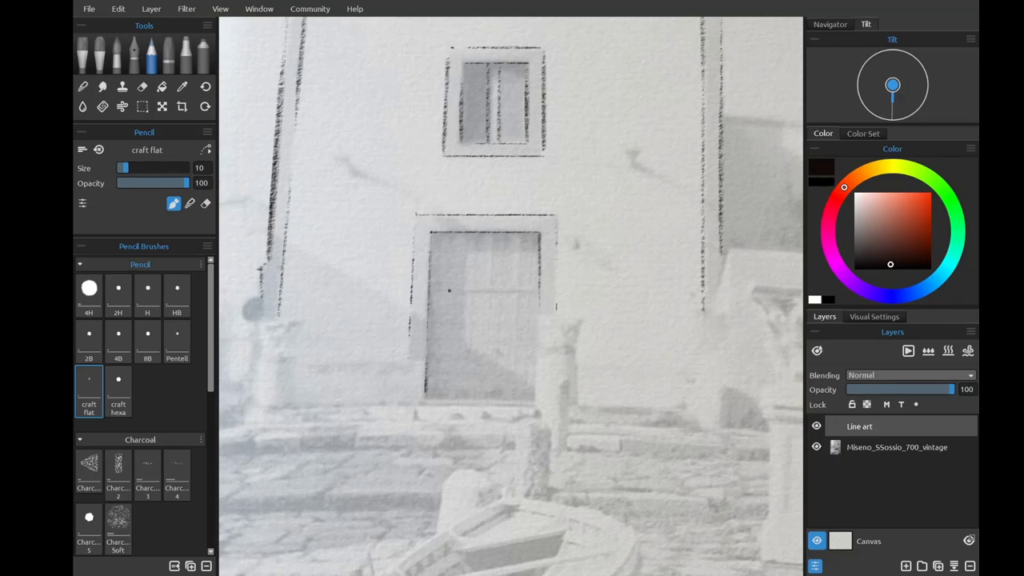
drag(470, 351, 516, 352)
drag(536, 252, 479, 253)
Trace the church's base line and the two short columns standing along it, one at the facade corner and one beside the door.
mouse_move(406, 363)
mouse_down()
mouse_move(276, 362)
mouse_move(428, 311)
mouse_up()
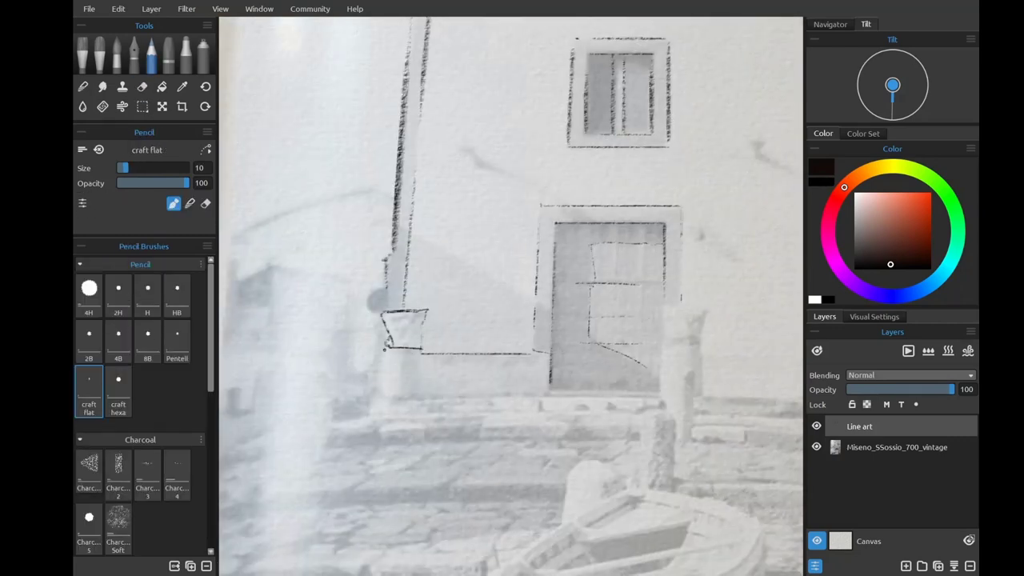
drag(433, 397, 659, 395)
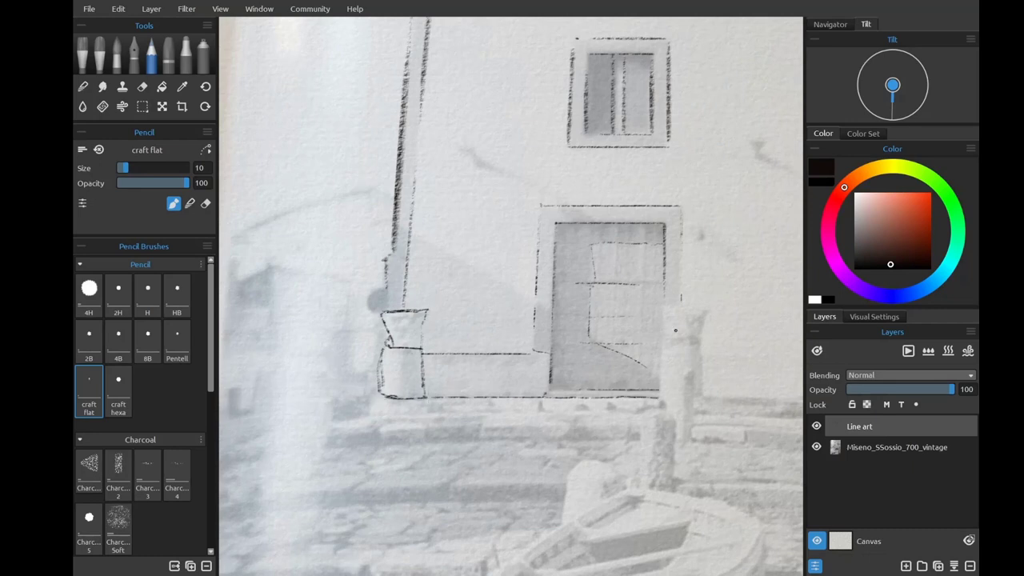
drag(661, 336, 533, 273)
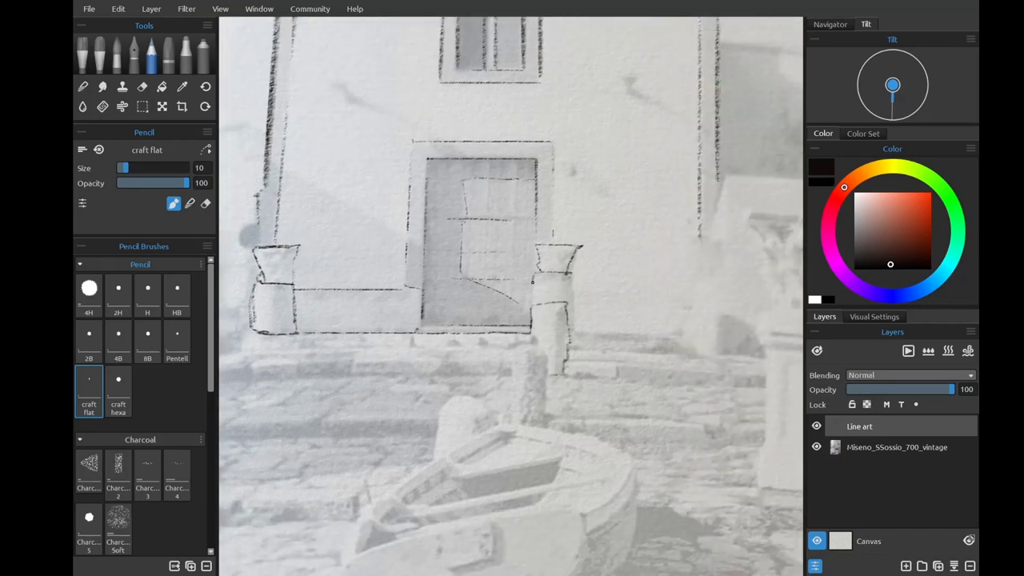
Trace the low building and the sloping ground lines left of the church.
mouse_move(240, 352)
mouse_down()
mouse_move(460, 338)
mouse_move(352, 356)
mouse_up()
scroll(371, 359, down, 2)
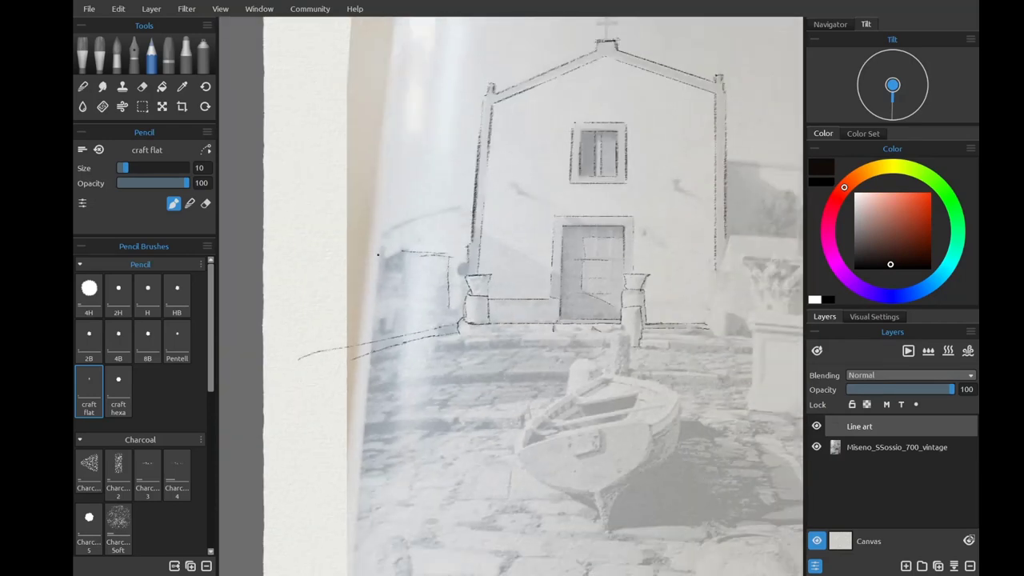
mouse_move(277, 239)
mouse_down()
mouse_move(470, 203)
mouse_move(229, 164)
mouse_up()
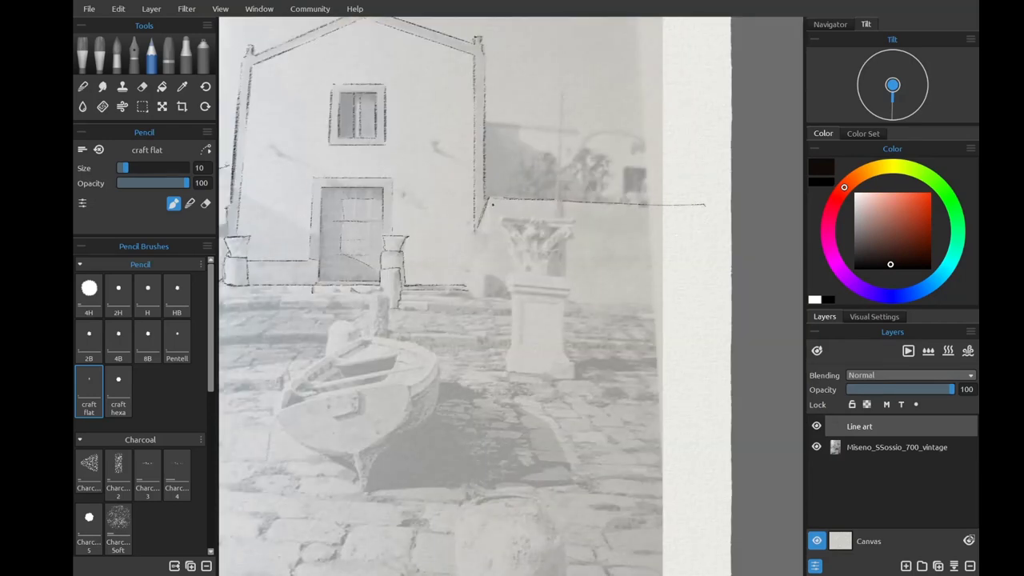
Trace the boundary wall right of the church and the flat-roofed background building above it.
scroll(491, 204, up, 3)
drag(491, 185, 484, 285)
drag(480, 240, 419, 311)
mouse_move(419, 91)
mouse_down()
mouse_move(590, 104)
mouse_move(632, 128)
mouse_up()
drag(632, 128, 632, 328)
Trace the arched-roof background building, redoing the arch after a first attempt, and outline its small upper window and larger lower opening.
drag(436, 160, 598, 178)
drag(536, 170, 540, 190)
key(ctrl+z)
key(ctrl+z)
drag(437, 159, 586, 164)
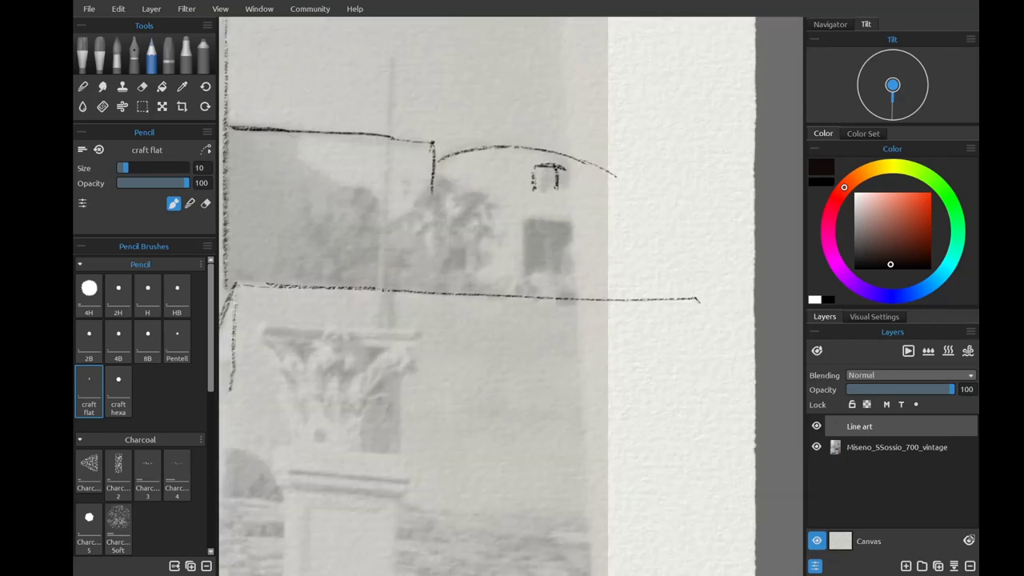
drag(529, 190, 563, 188)
mouse_move(524, 217)
mouse_down()
mouse_move(583, 220)
mouse_move(524, 296)
mouse_up()
drag(583, 219, 584, 297)
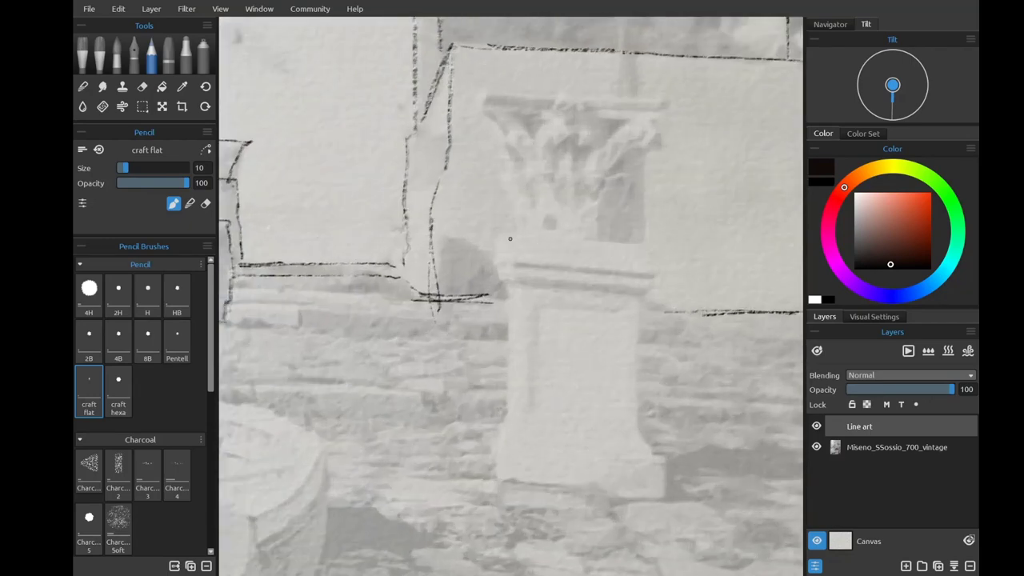
Trace the stone pedestal right of the church, including its top moulding, shaft, flared base and inset front panel.
drag(516, 238, 651, 241)
mouse_move(503, 238)
mouse_down()
mouse_move(497, 268)
mouse_move(507, 265)
mouse_up()
drag(651, 241, 653, 276)
drag(499, 271, 652, 272)
mouse_move(500, 279)
mouse_down()
mouse_move(650, 278)
mouse_move(513, 330)
mouse_move(507, 415)
mouse_up()
drag(642, 294, 643, 419)
drag(507, 412, 496, 480)
drag(492, 483, 649, 487)
drag(645, 427, 683, 486)
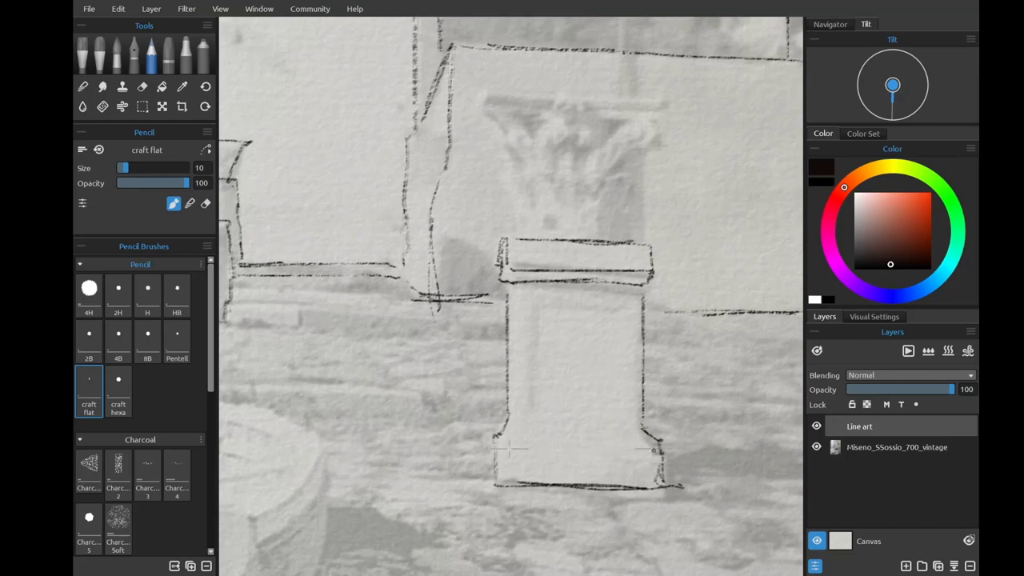
drag(491, 448, 656, 448)
mouse_move(537, 307)
mouse_down()
mouse_move(620, 308)
mouse_move(538, 412)
mouse_up()
Trace the carved capital on top of the pedestal, with its upper slab, jagged sides and leaf details.
drag(486, 89, 678, 101)
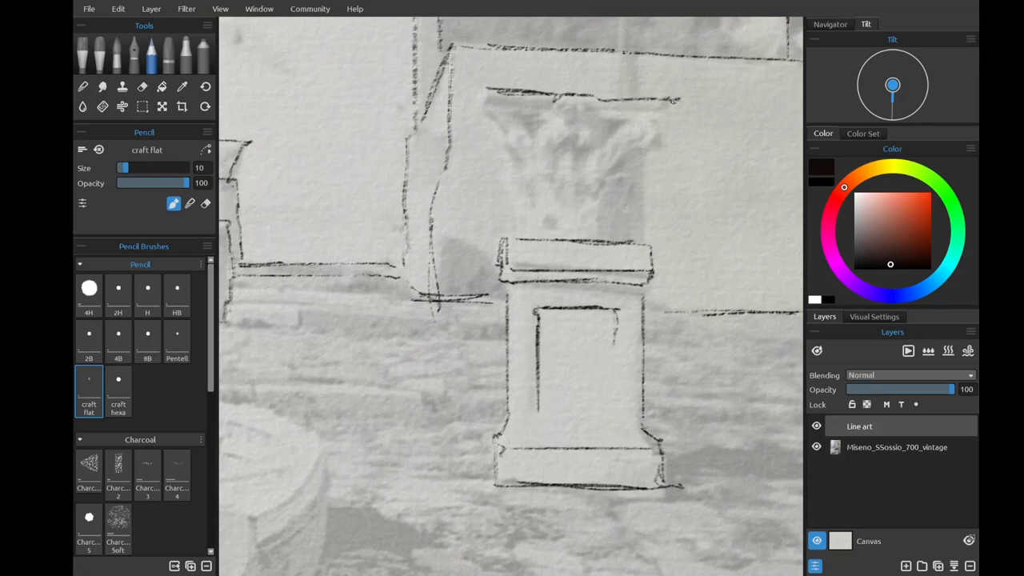
drag(490, 99, 662, 107)
drag(519, 117, 540, 115)
drag(623, 118, 600, 138)
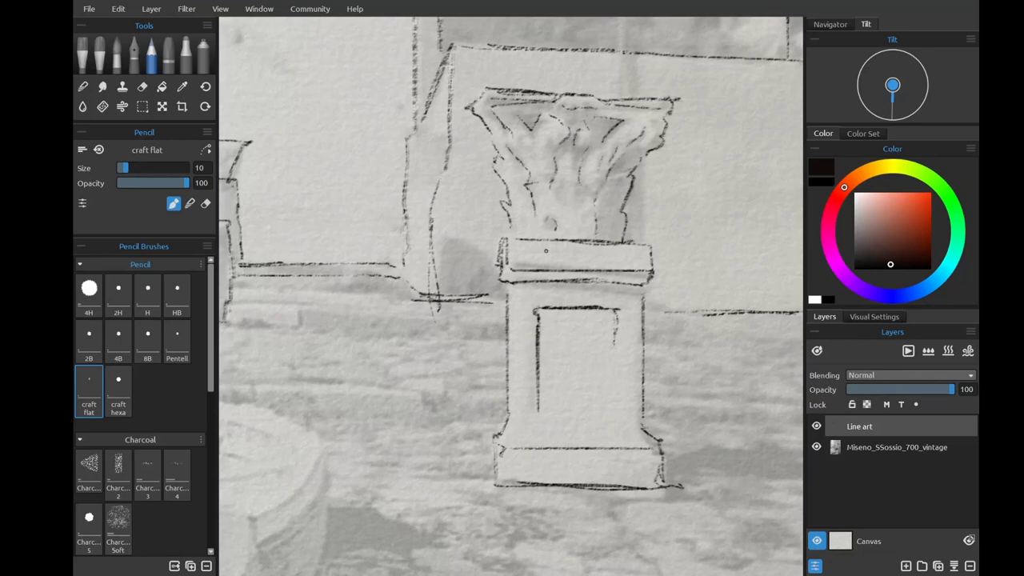
Turn on stroke stabilization and trace the boat's curved hull, rim, transom notch and keel.
key(ctrl+0)
scroll(372, 358, up, 5)
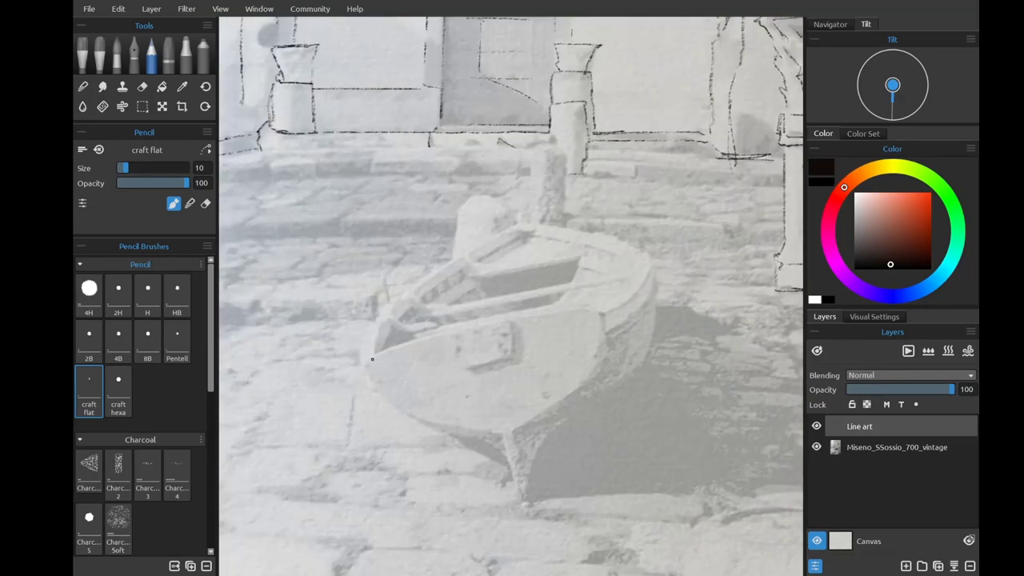
click(206, 150)
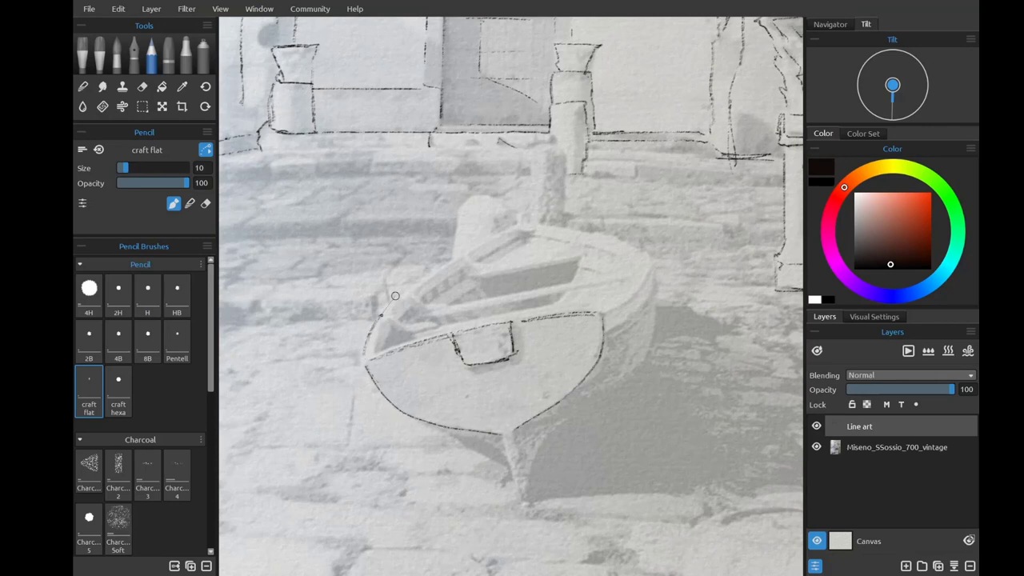
drag(395, 296, 526, 221)
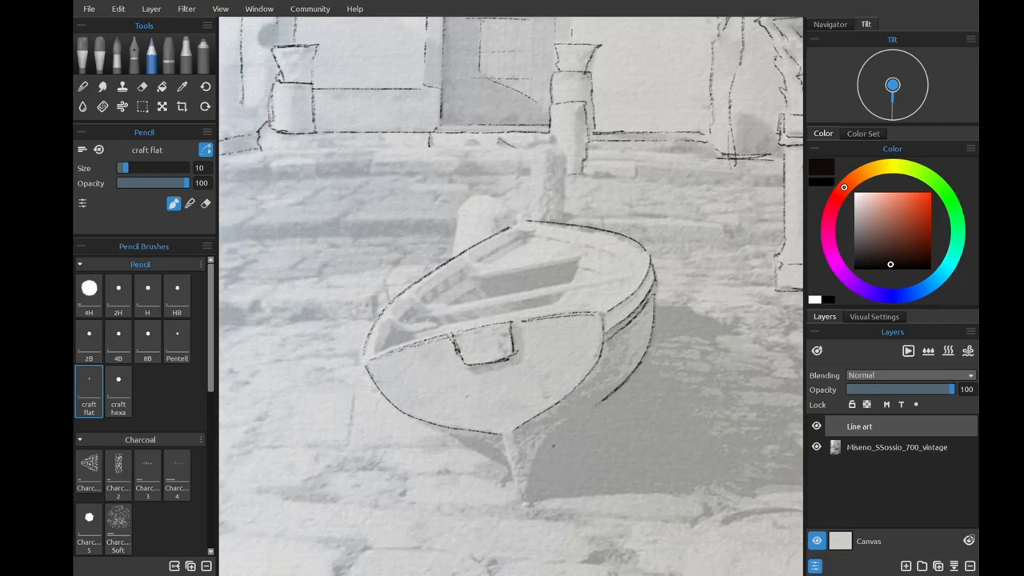
drag(503, 441, 520, 492)
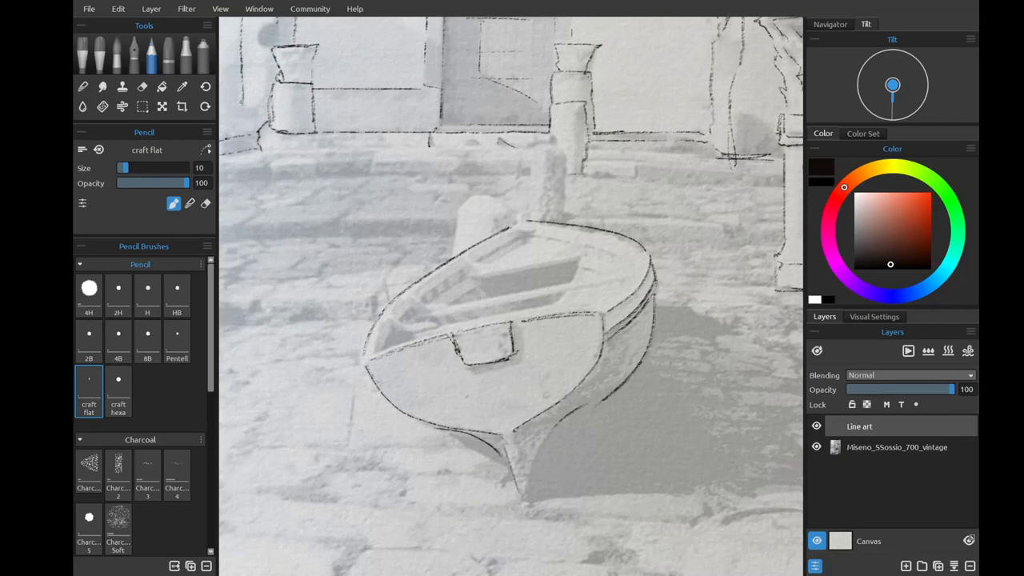
drag(511, 441, 524, 491)
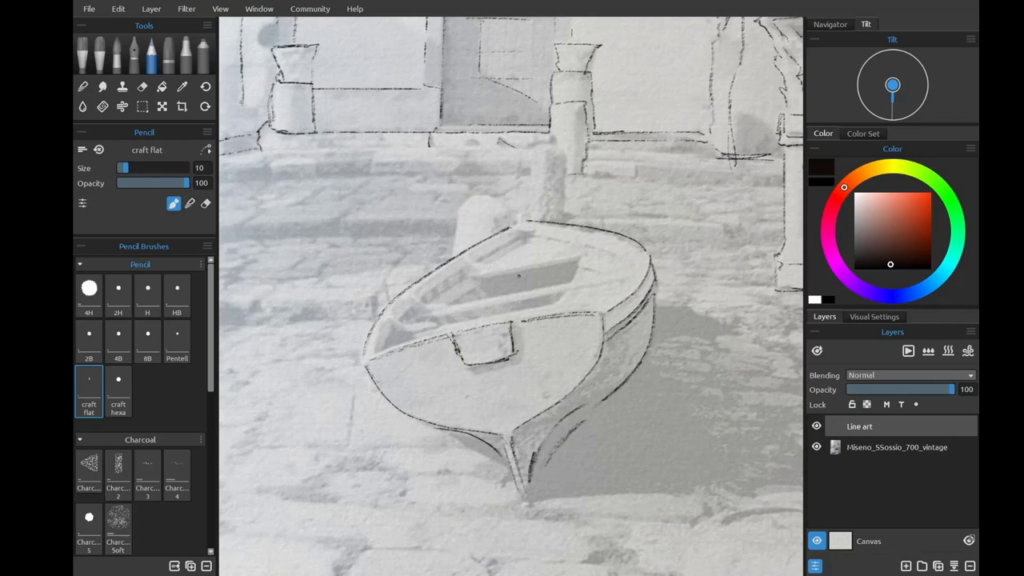
Trace the boat's interior, drawing the inner rim, the seats and the cross planks.
drag(576, 257, 471, 275)
drag(516, 238, 481, 261)
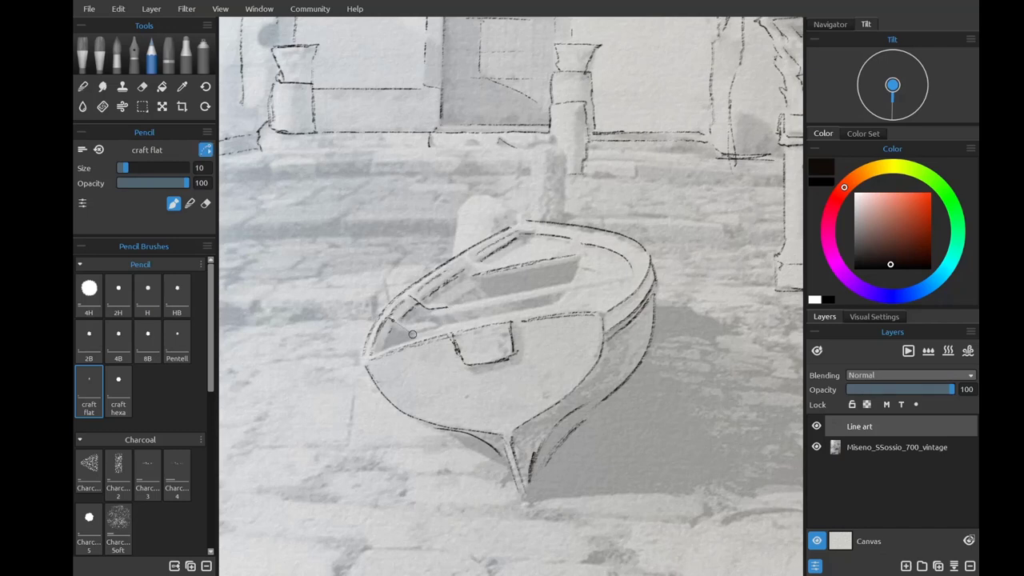
drag(435, 314, 590, 288)
drag(454, 302, 574, 258)
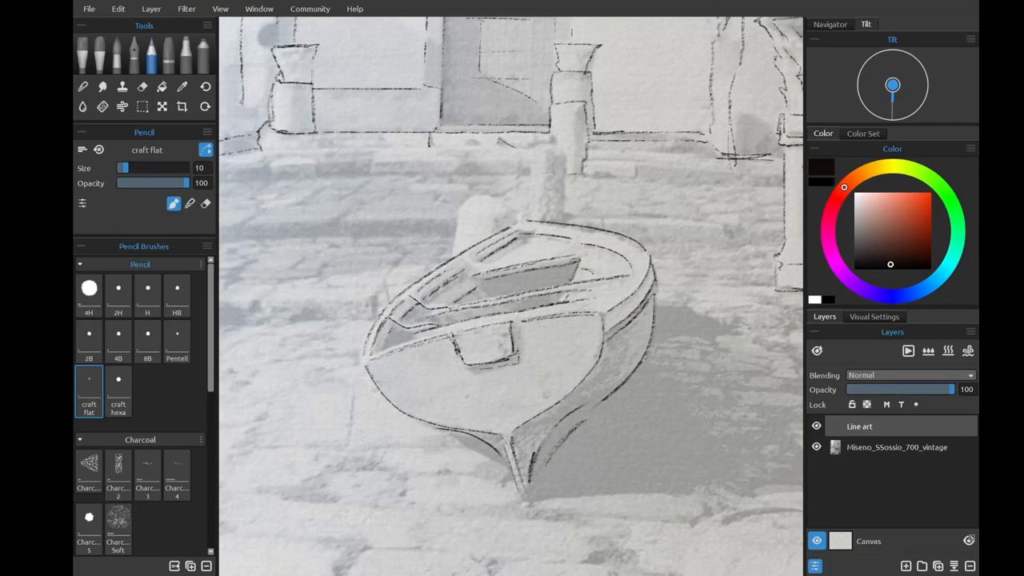
Outline the shadow that the boat casts on the paving.
drag(512, 359, 376, 272)
drag(395, 417, 475, 402)
drag(553, 414, 719, 304)
Trace the two large rounded stone pillars in the foreground, extending their outlines past the photo's edge onto the blank paper.
scroll(576, 336, down, 3)
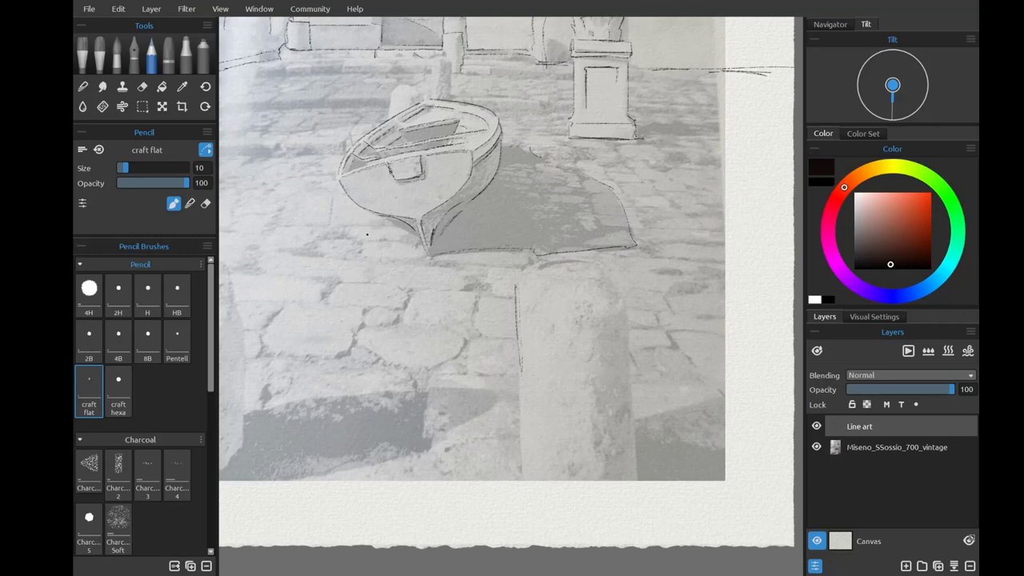
drag(516, 284, 520, 502)
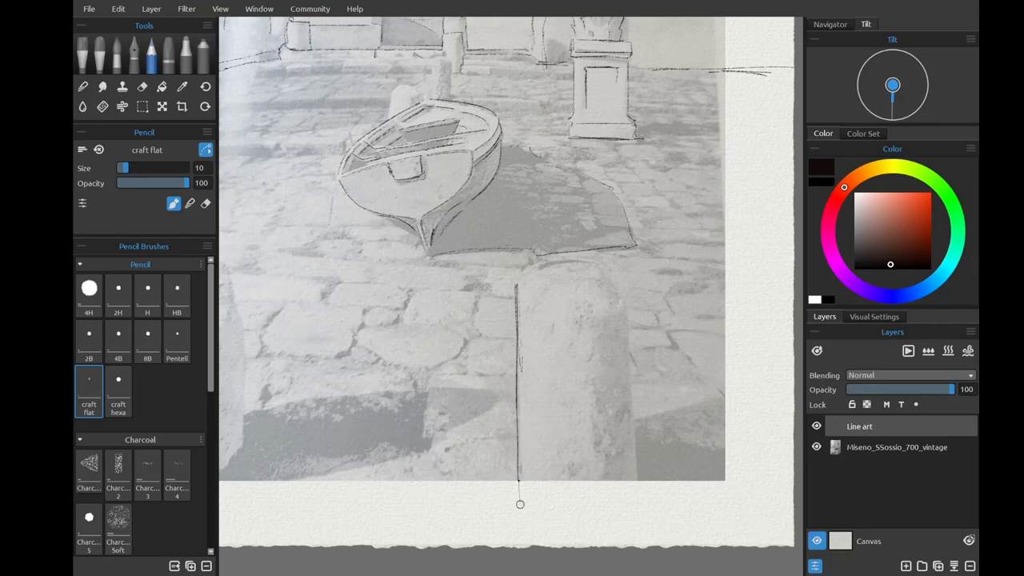
drag(624, 274, 635, 498)
scroll(497, 352, left, 5)
mouse_move(377, 249)
mouse_down()
mouse_move(443, 252)
mouse_move(463, 432)
mouse_up()
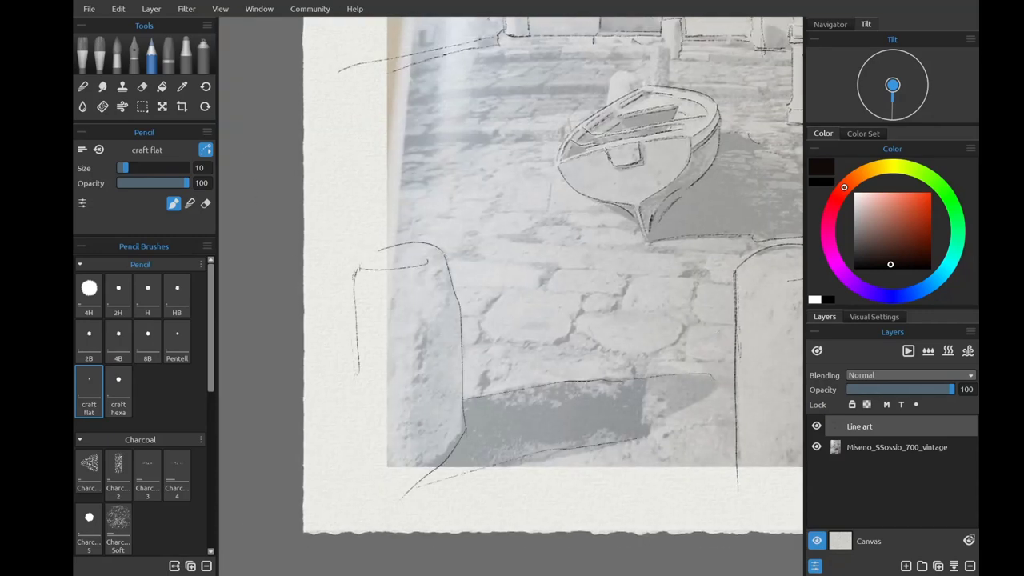
Trace the rounded stone and the upright post standing directly behind the boat.
scroll(473, 399, right, 5)
scroll(379, 323, up, 4)
scroll(380, 323, left, 5)
scroll(380, 323, up, 2)
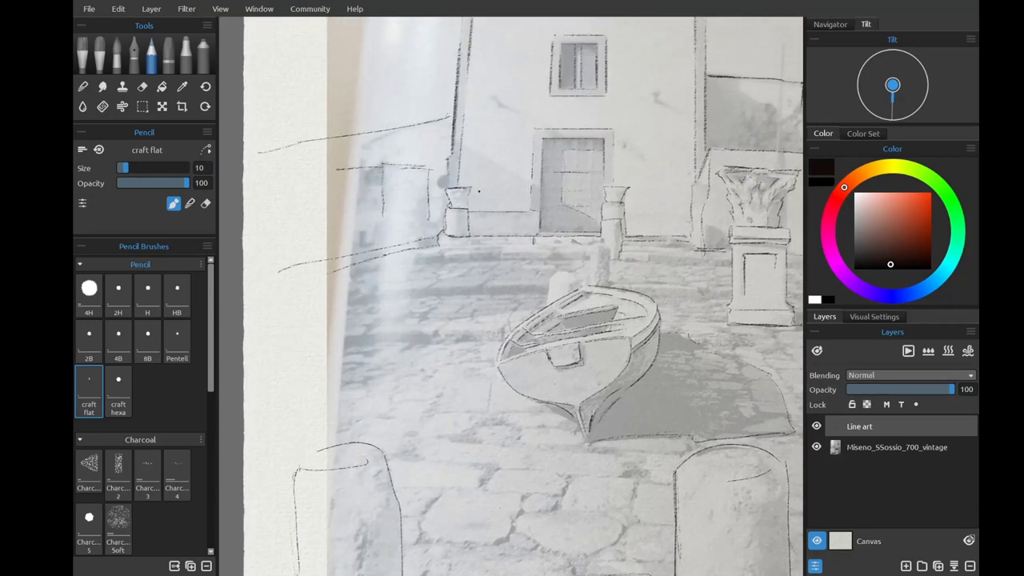
scroll(487, 336, up, 5)
drag(496, 352, 559, 255)
drag(628, 180, 628, 293)
mouse_move(631, 185)
mouse_down()
mouse_move(681, 177)
mouse_move(684, 268)
mouse_up()
drag(655, 174, 662, 210)
Trace the edges of the stone steps in front of the church, extending them beyond the photo's left edge.
scroll(629, 240, down, 5)
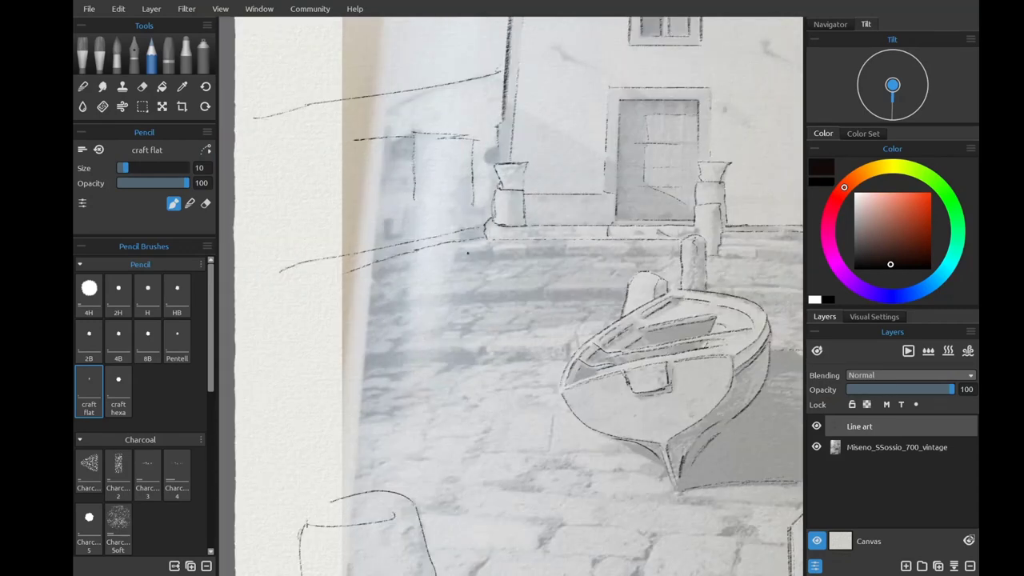
scroll(510, 296, right, 5)
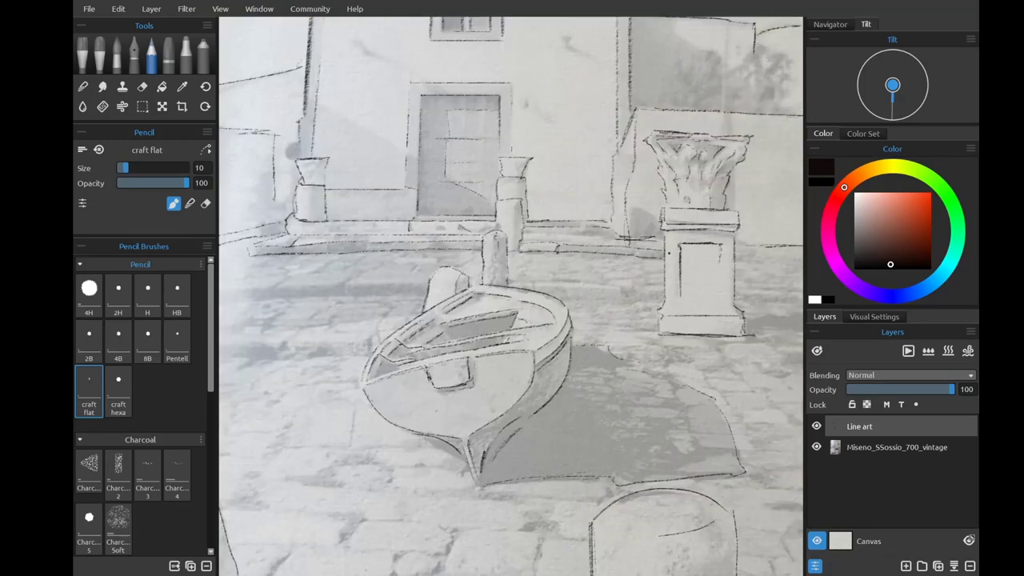
scroll(510, 296, left, 7)
drag(695, 291, 405, 293)
drag(691, 301, 464, 306)
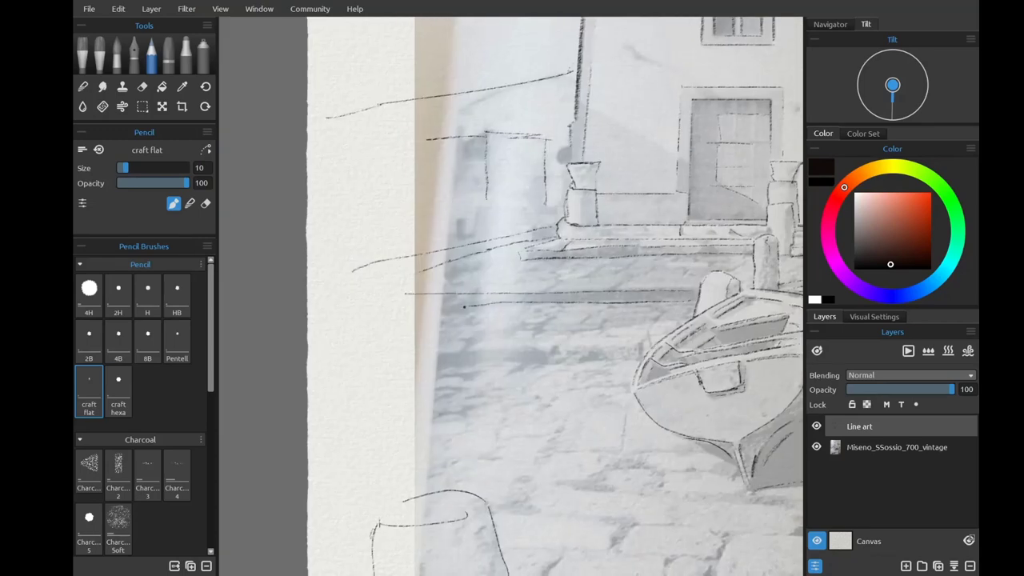
scroll(511, 296, down, 5)
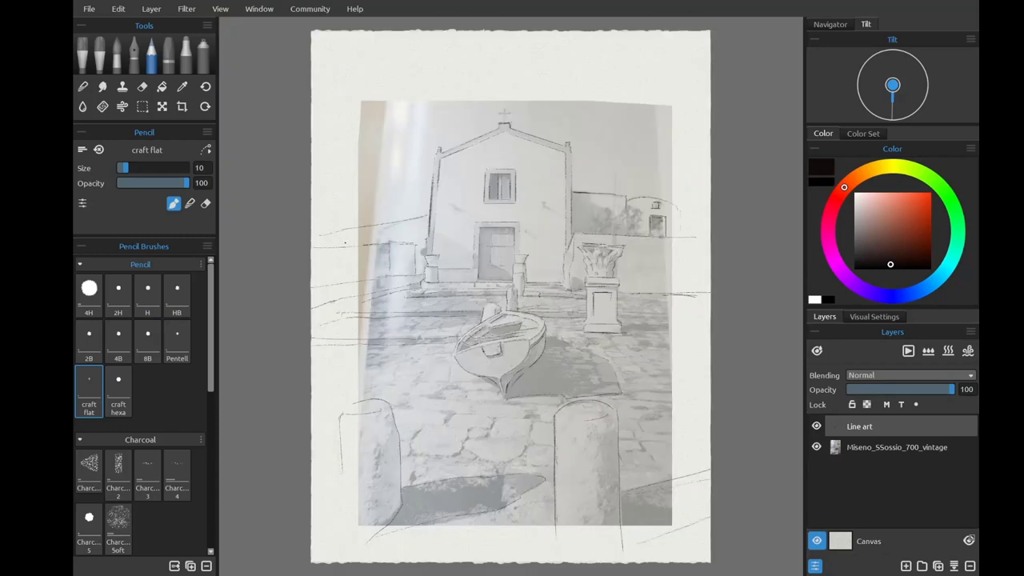
scroll(683, 212, up, 4)
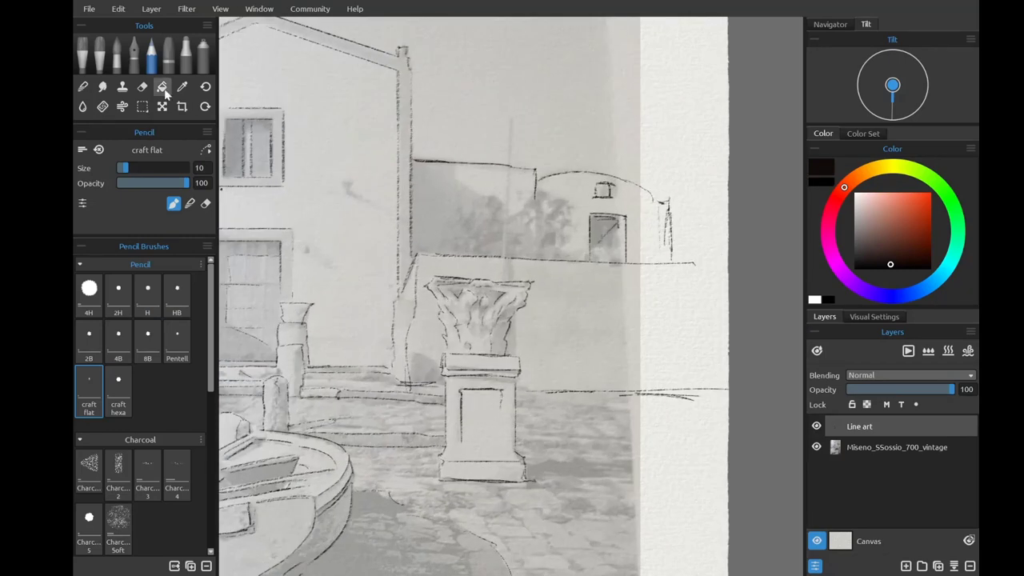
Draw the small wall lamps with their cast shadows on the church facade and the cross on top of the gable.
scroll(432, 231, down, 4)
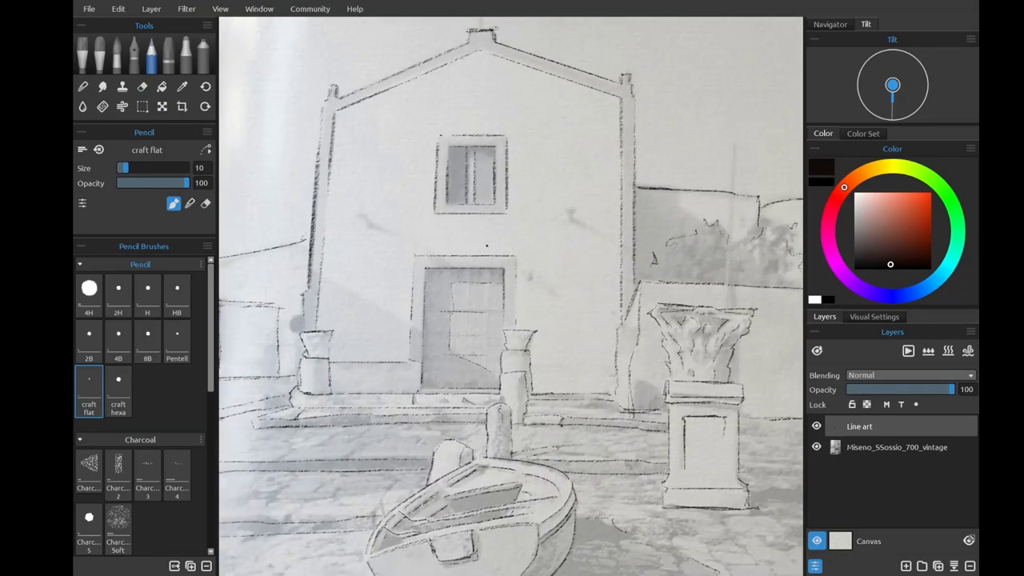
scroll(560, 300, up, 5)
scroll(736, 208, left, 3)
drag(448, 194, 472, 196)
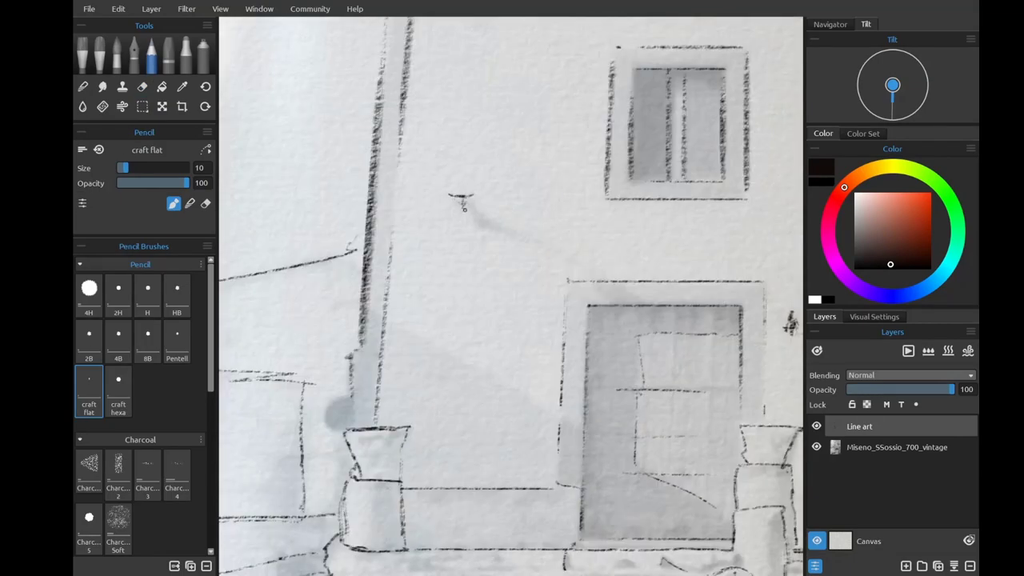
scroll(658, 248, down, 2)
scroll(560, 280, right, 3)
scroll(497, 133, up, 3)
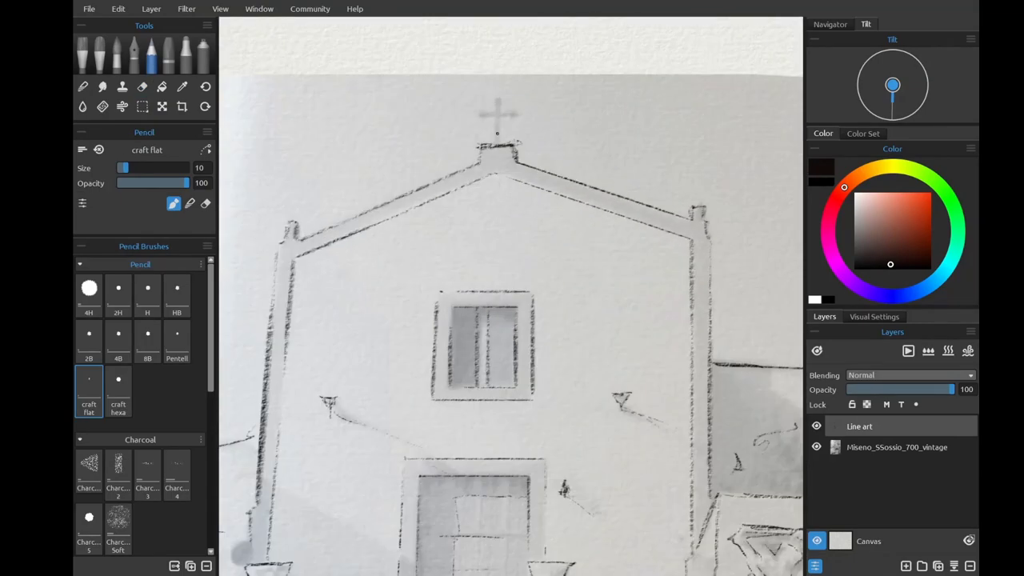
key(ctrl+0)
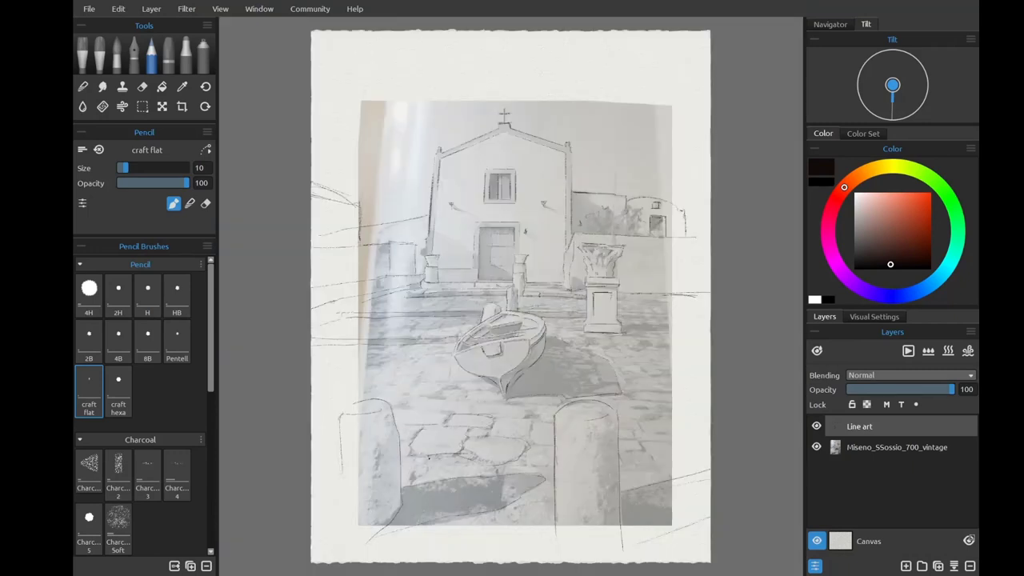
Trace the joints between the paving stones around the boat and pillars, extending some lines past the photo's edges.
scroll(640, 384, up, 3)
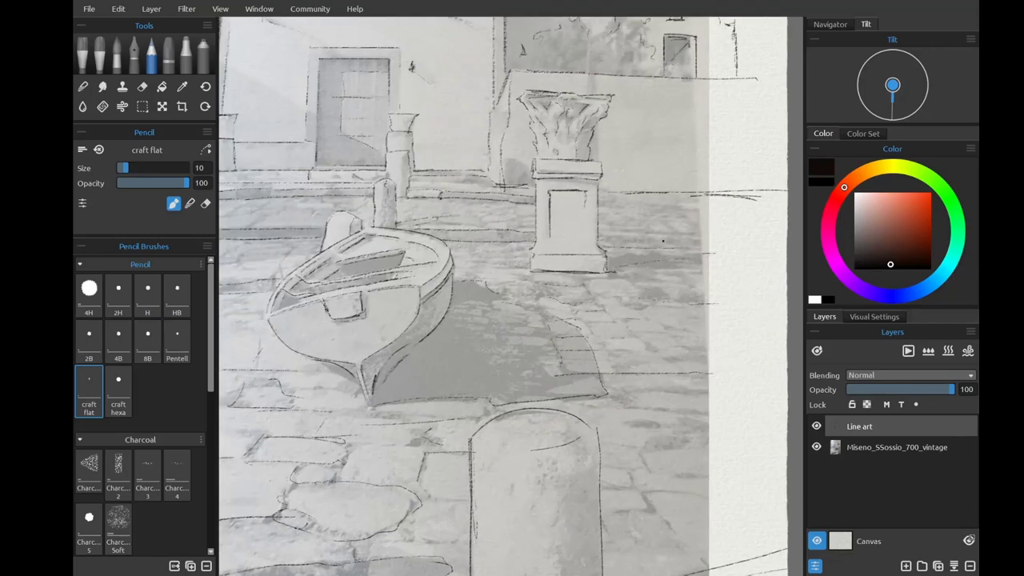
drag(802, 423, 736, 286)
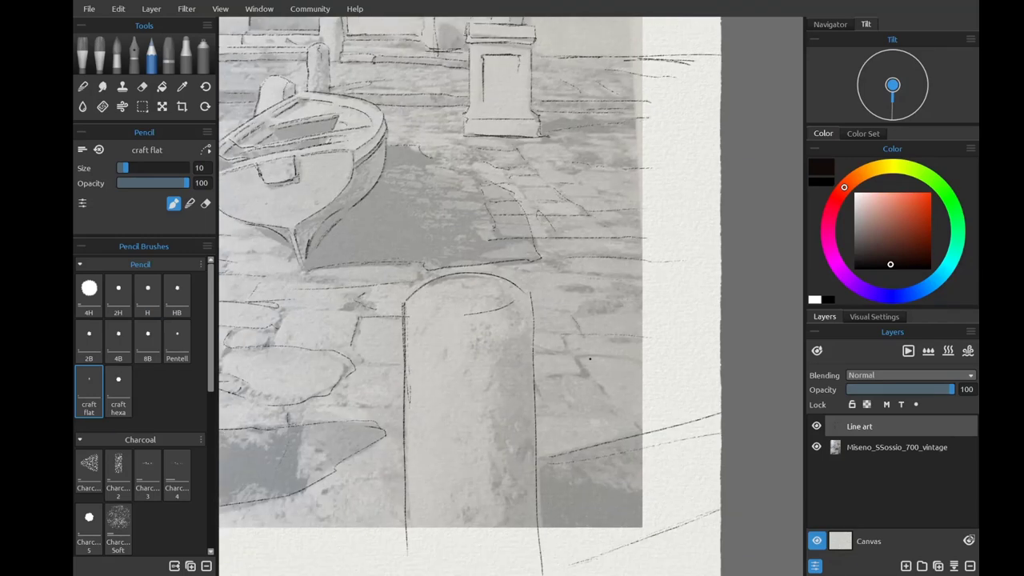
drag(364, 365, 587, 414)
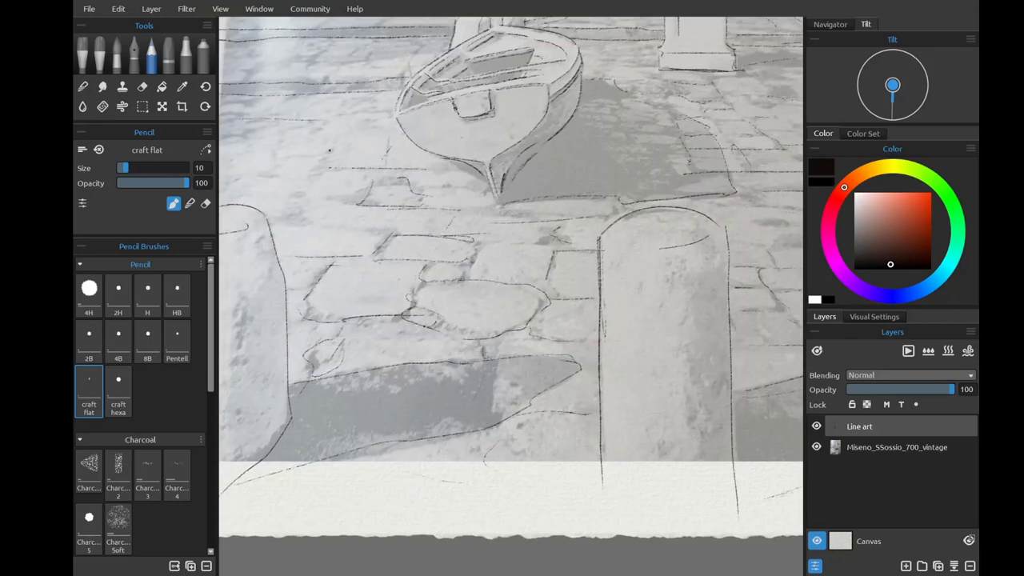
drag(307, 193, 412, 147)
drag(404, 94, 437, 207)
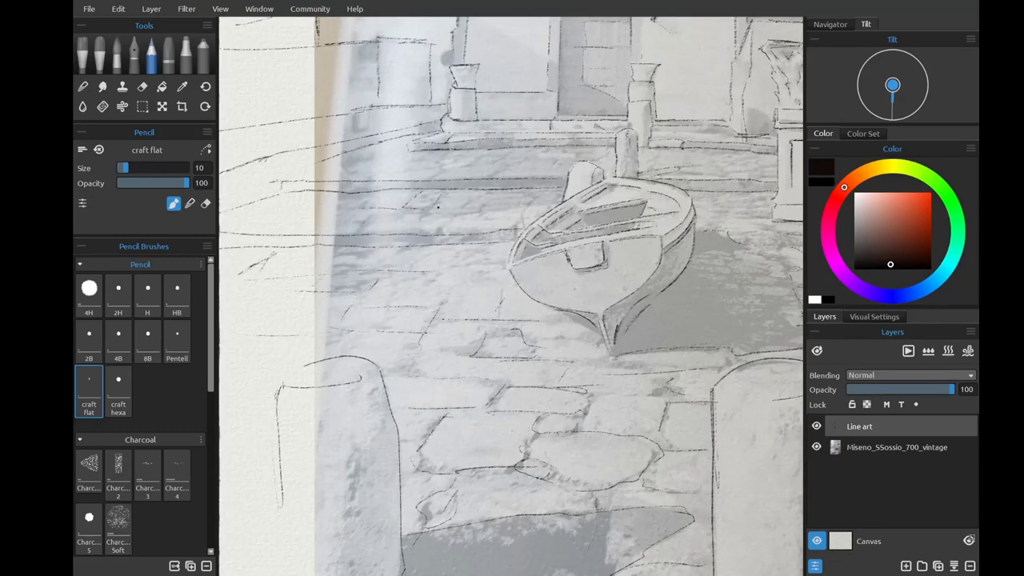
drag(510, 296, 470, 416)
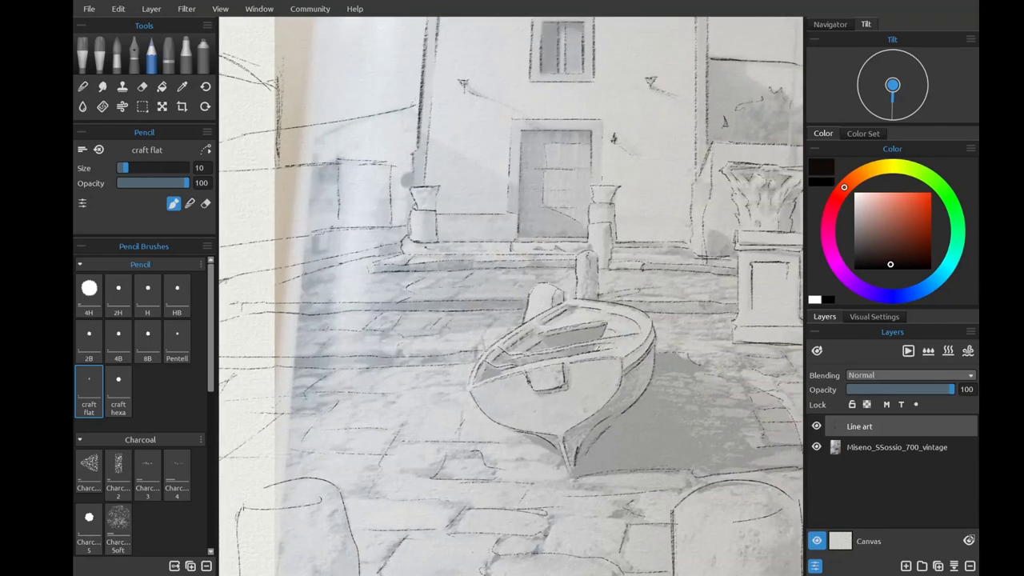
Outline the diagonal shadow across the church's lower left facade and clean up the roof lines of the building at the far left.
mouse_move(458, 200)
mouse_down()
mouse_move(462, 255)
mouse_move(576, 328)
mouse_up()
key(e)
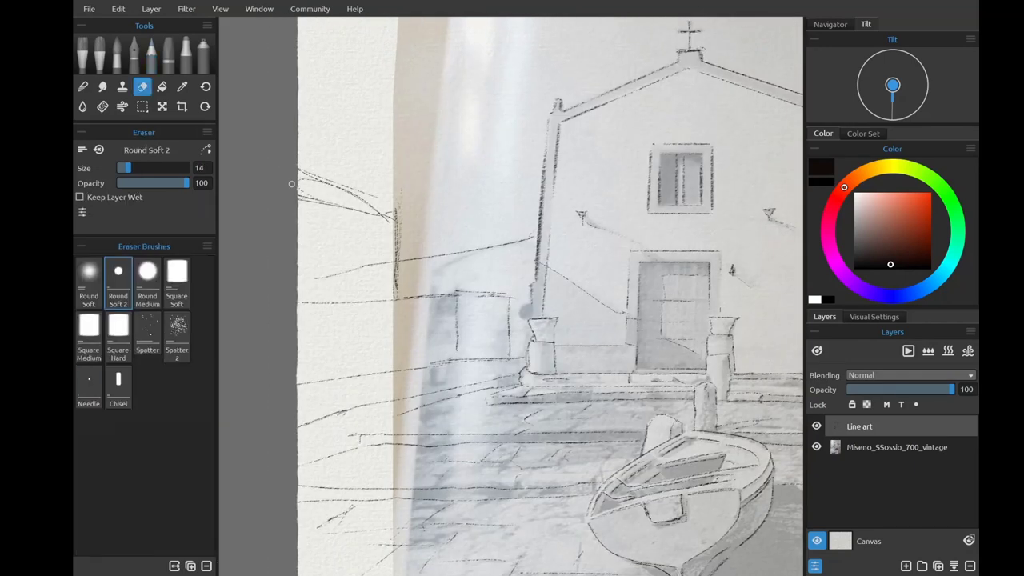
key(b)
scroll(312, 214, down, 4)
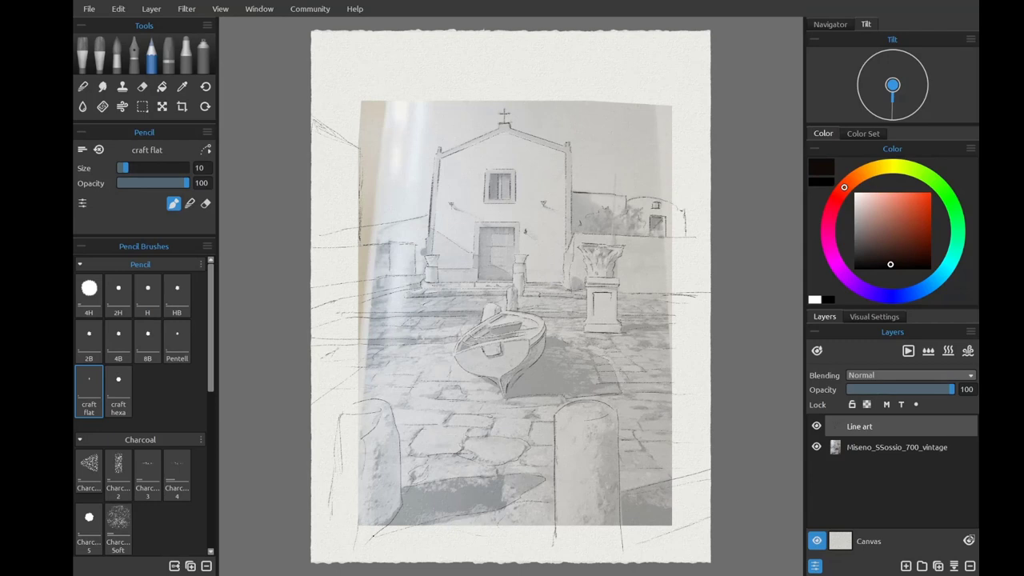
Hide the photo layer and straighten the church's left wall, using temporary full-height vertical guide strokes that are undone.
click(815, 447)
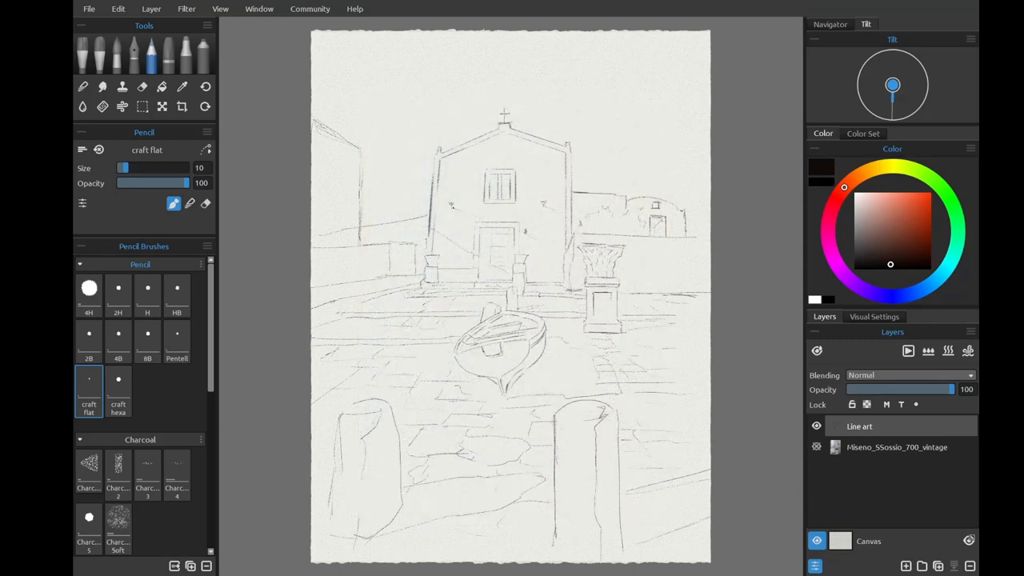
key(e)
key(b)
mouse_move(434, 30)
mouse_down()
mouse_move(434, 562)
mouse_move(420, 562)
mouse_up()
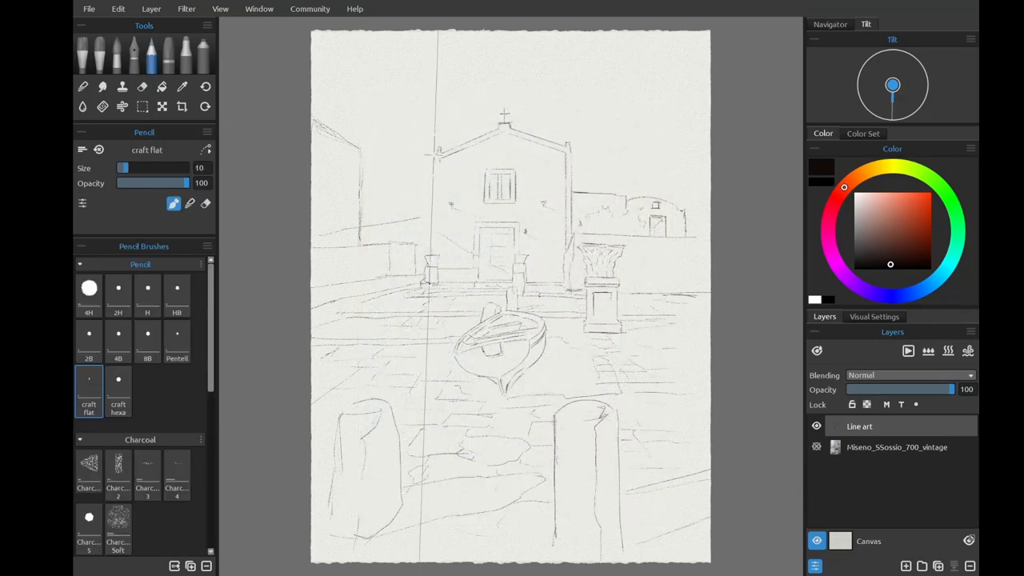
key(ctrl+z)
drag(434, 32, 434, 562)
key(ctrl+z)
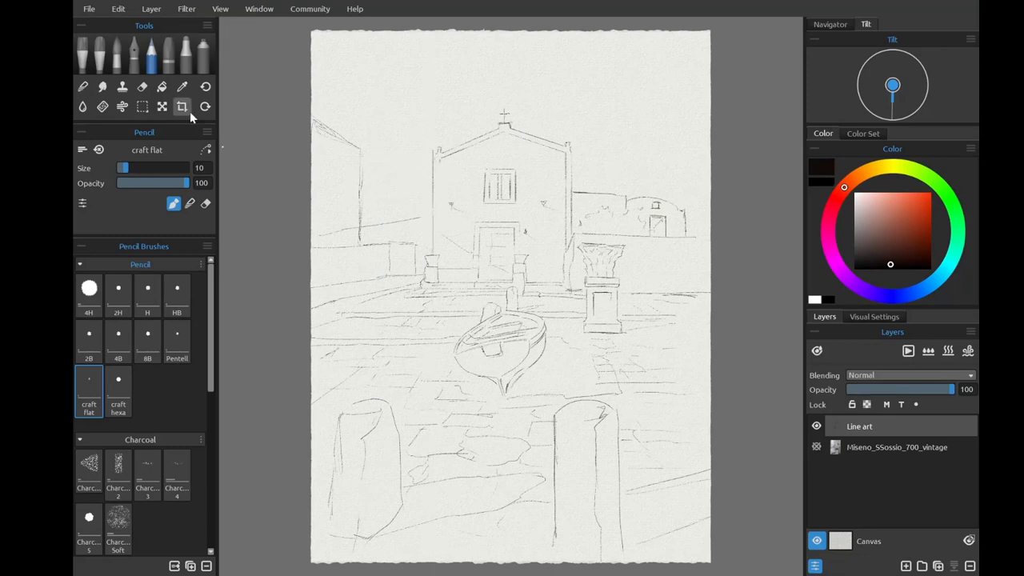
Clean up the edges of the church's straightened left wall by alternating between eraser and pencil.
key(e)
scroll(436, 172, up, 4)
key(b)
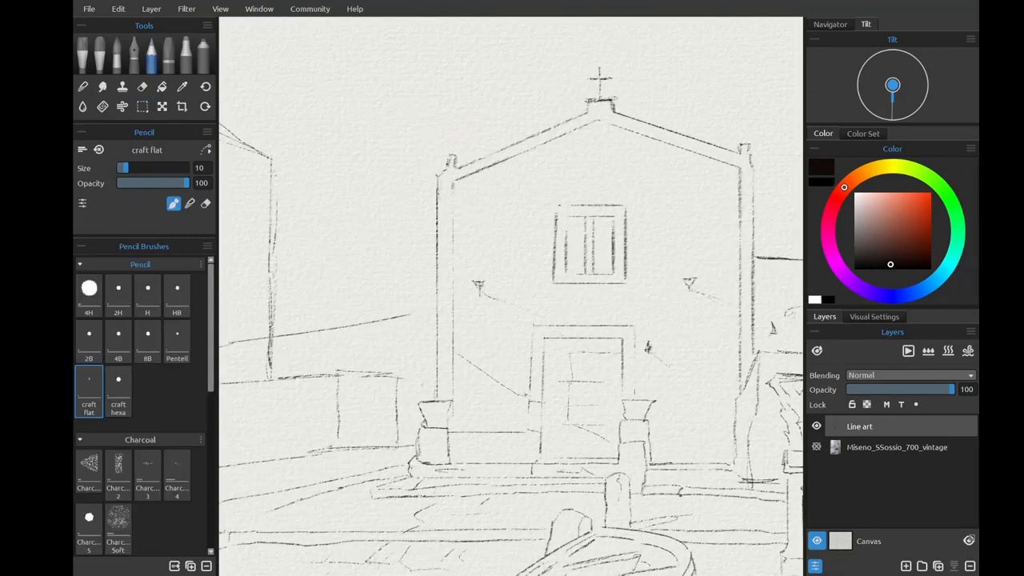
key(e)
key(b)
key(e)
key(ctrl+0)
key(b)
Show the Miseno_SSossio_700_vintage photo layer again and lower its opacity to 16.
click(816, 446)
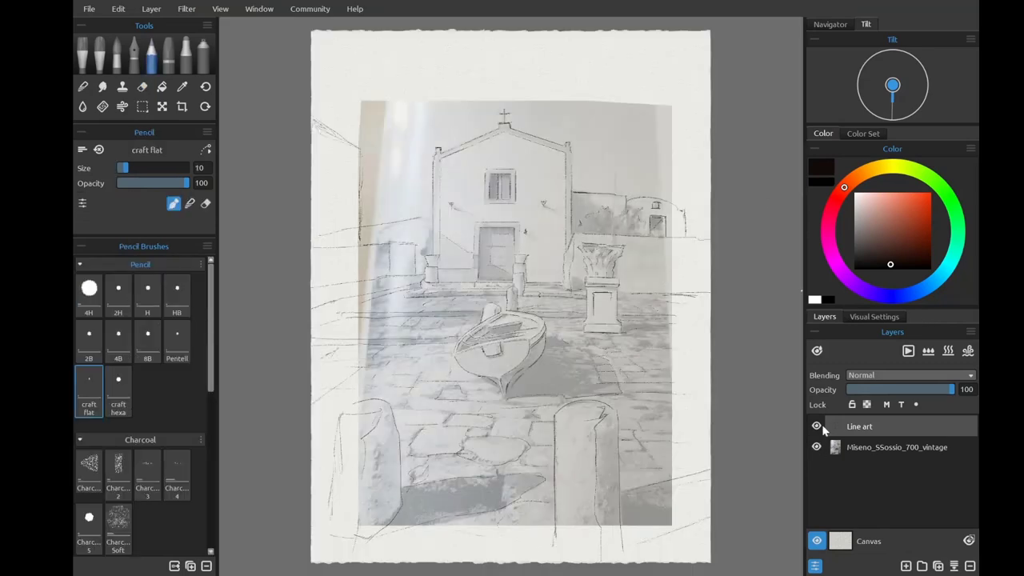
click(868, 448)
drag(950, 390, 863, 389)
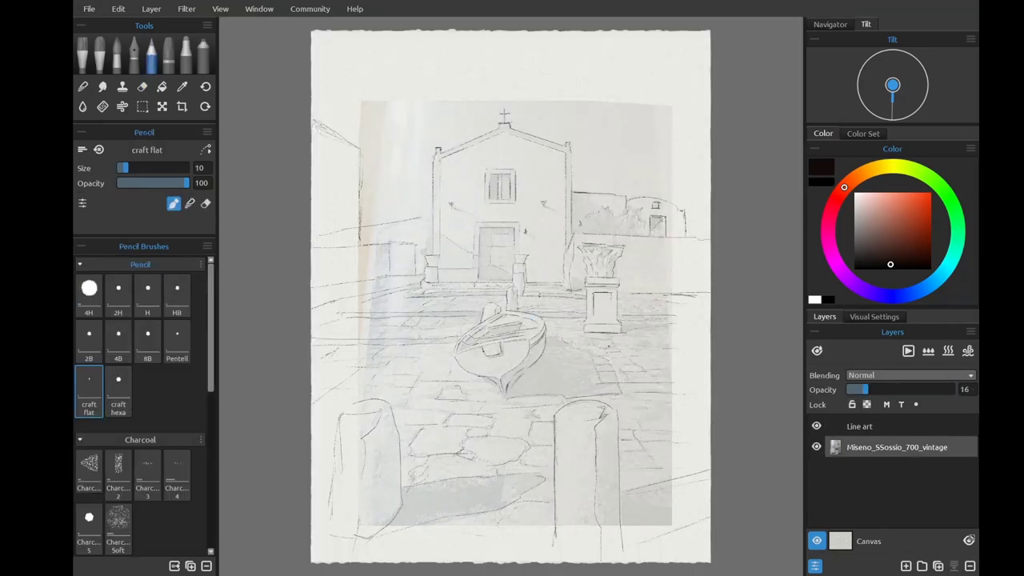
Add a layer above the photo and paint the boat's shaded side dark blue with the Wash Flat watercolor brush, size 13, opacity 48.
click(117, 50)
click(176, 393)
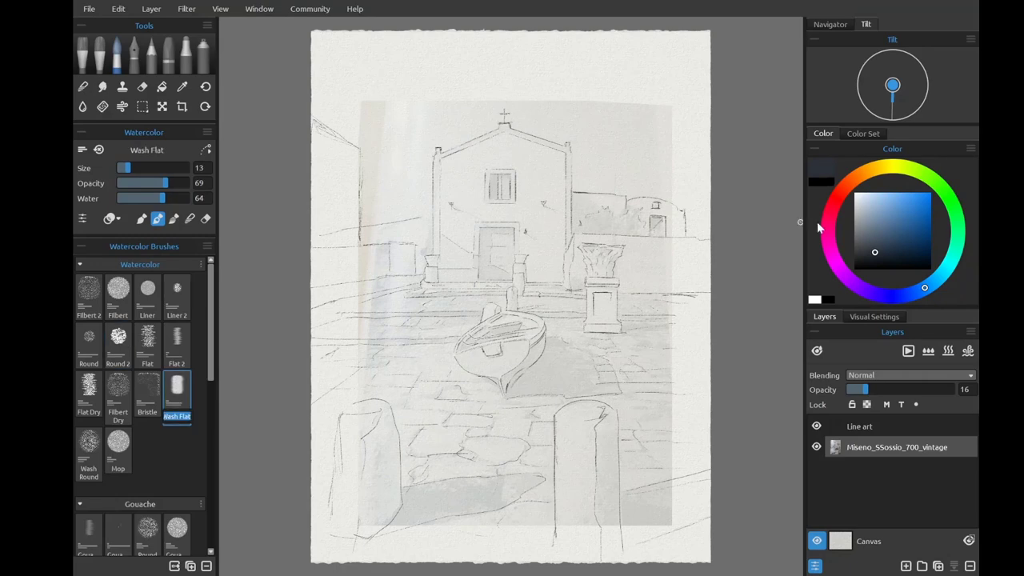
scroll(535, 340, up, 4)
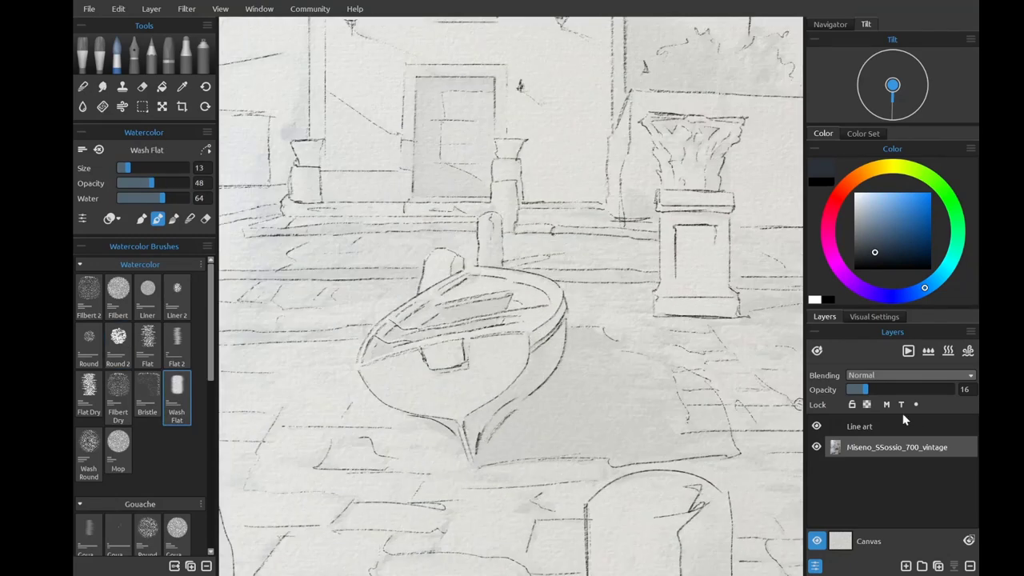
click(905, 566)
mouse_move(550, 363)
mouse_down()
mouse_move(535, 340)
mouse_move(547, 324)
mouse_move(479, 424)
mouse_move(552, 335)
mouse_move(476, 456)
mouse_move(507, 449)
mouse_up()
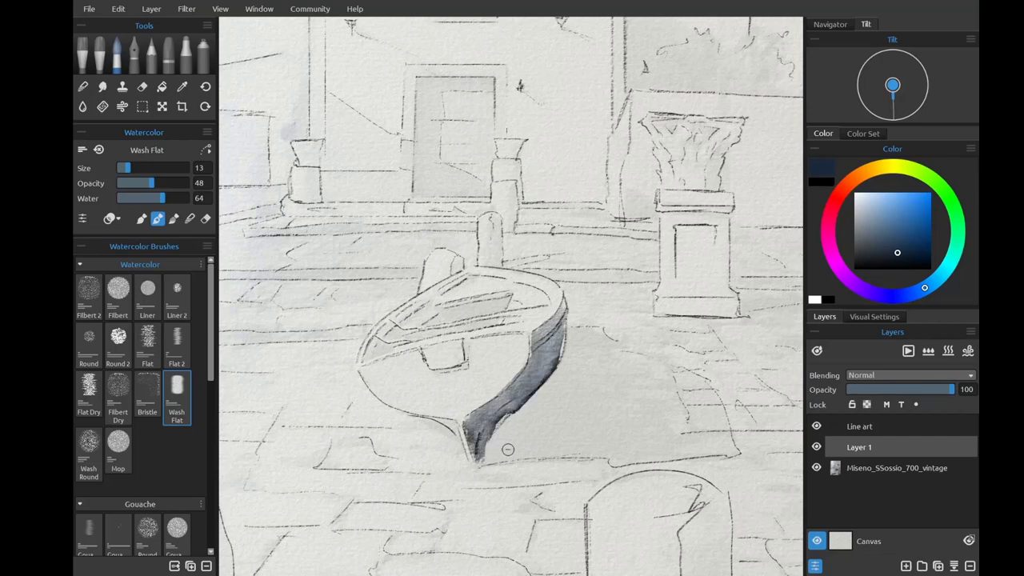
Paint the shadows inside the boat and under its bench with a smaller brush in grey-blue.
click(123, 168)
click(888, 241)
mouse_move(463, 280)
mouse_down()
mouse_move(387, 329)
mouse_move(448, 300)
mouse_move(504, 305)
mouse_up()
scroll(464, 316, up, 3)
mouse_move(396, 344)
mouse_down()
mouse_move(519, 320)
mouse_move(639, 342)
mouse_up()
Fill the boat's cast shadow on the paving with blue washes at brush size 21, darkening toward its lower edge.
scroll(519, 392, down, 4)
mouse_move(552, 284)
mouse_down()
mouse_move(528, 321)
mouse_move(592, 240)
mouse_up()
click(133, 168)
drag(512, 344, 640, 288)
click(891, 254)
drag(480, 340, 719, 346)
mouse_move(600, 248)
mouse_down()
mouse_move(703, 308)
mouse_move(723, 339)
mouse_up()
click(897, 246)
drag(486, 336, 720, 345)
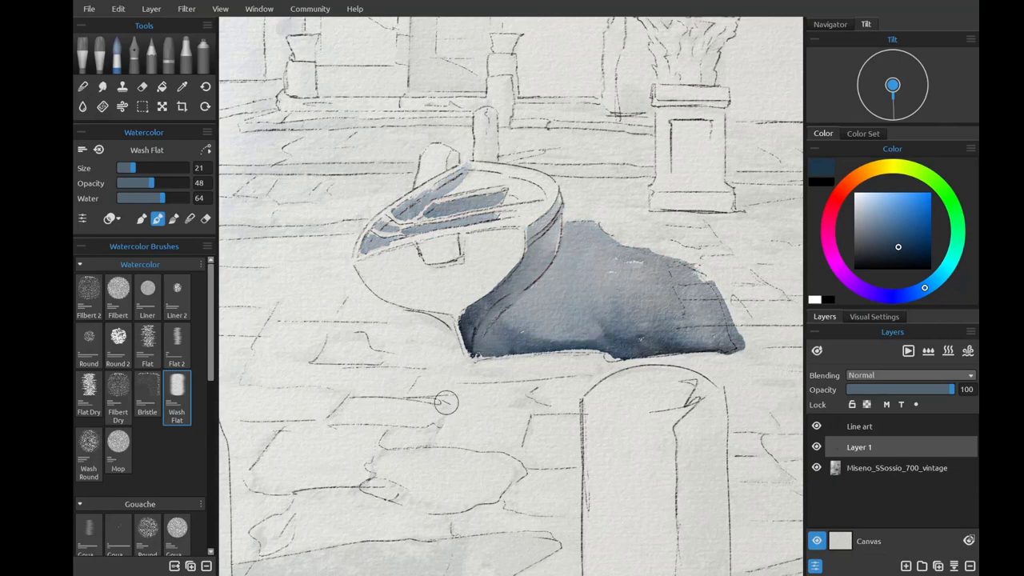
Deepen the shadows inside the boat and on its shaded hull with darker blue at brush size 7.
scroll(445, 402, up, 3)
click(121, 168)
mouse_move(564, 204)
mouse_down()
mouse_move(640, 232)
mouse_move(624, 233)
mouse_up()
click(913, 257)
scroll(569, 251, up, 2)
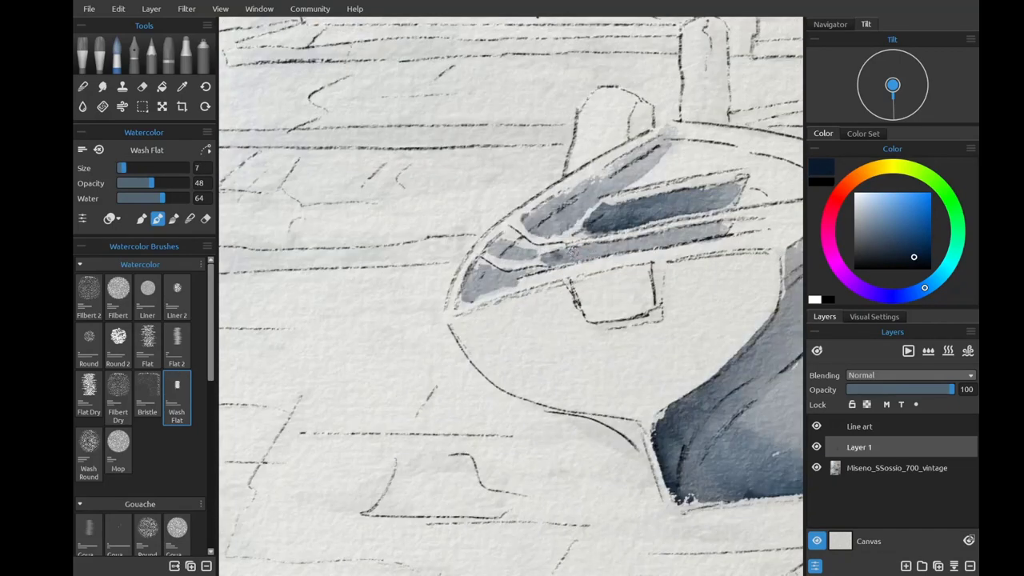
mouse_move(569, 251)
mouse_down()
mouse_move(720, 227)
mouse_move(528, 270)
mouse_move(512, 376)
mouse_up()
click(924, 255)
scroll(565, 267, right, 5)
drag(588, 268, 580, 320)
Shade the narrow left side of the boat's keel in sampled blue and tidy the painted edges with the Round Soft 2 eraser.
scroll(420, 455, down, 3)
scroll(420, 455, left, 3)
alt+click(478, 385)
drag(456, 374, 479, 384)
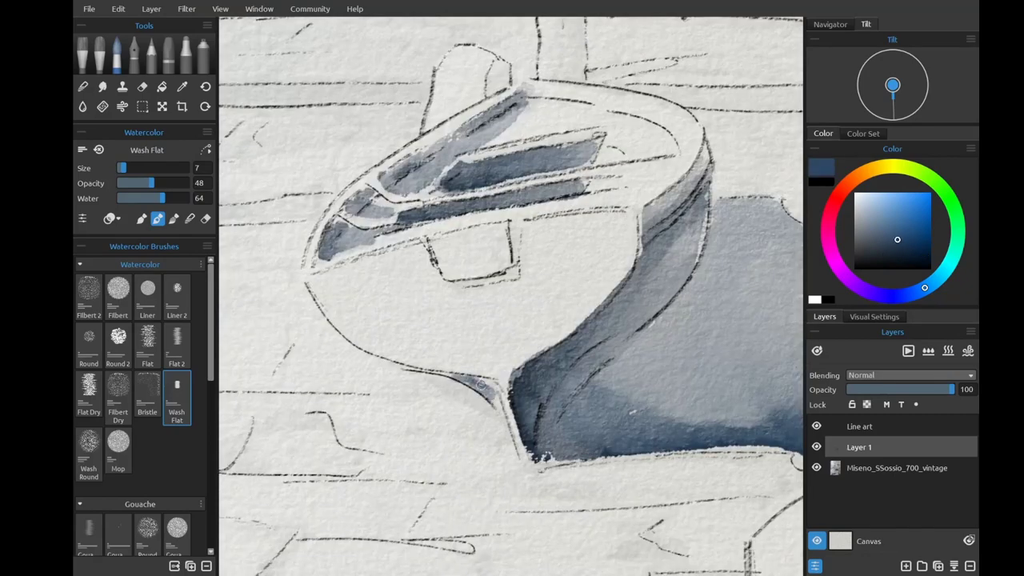
key(e)
scroll(480, 384, up, 2)
scroll(480, 302, left, 3)
scroll(479, 301, down, 5)
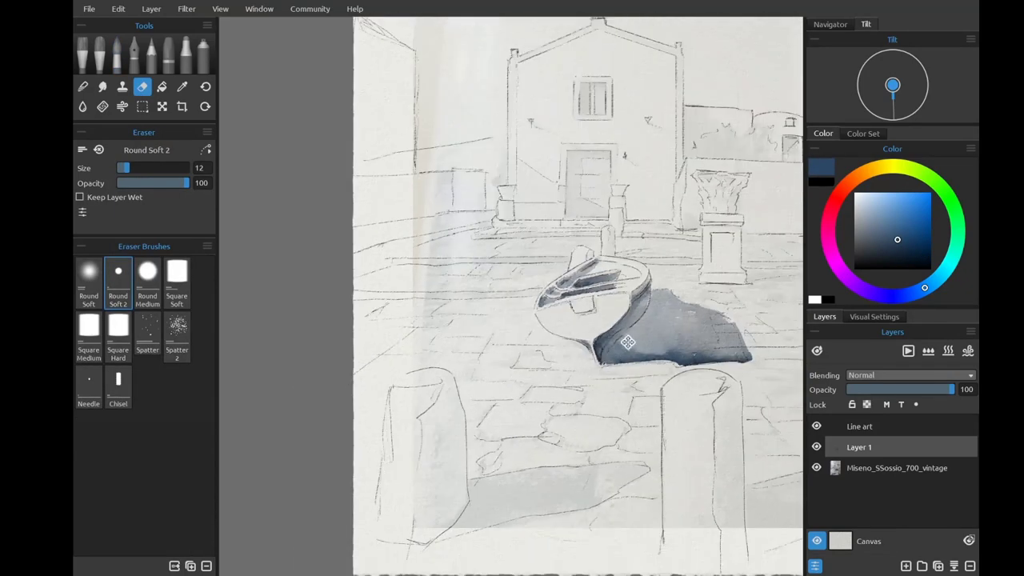
Raise the photo layer's opacity to 66 and make Layer 1 active for watercolor painting.
key(w)
scroll(661, 153, up, 3)
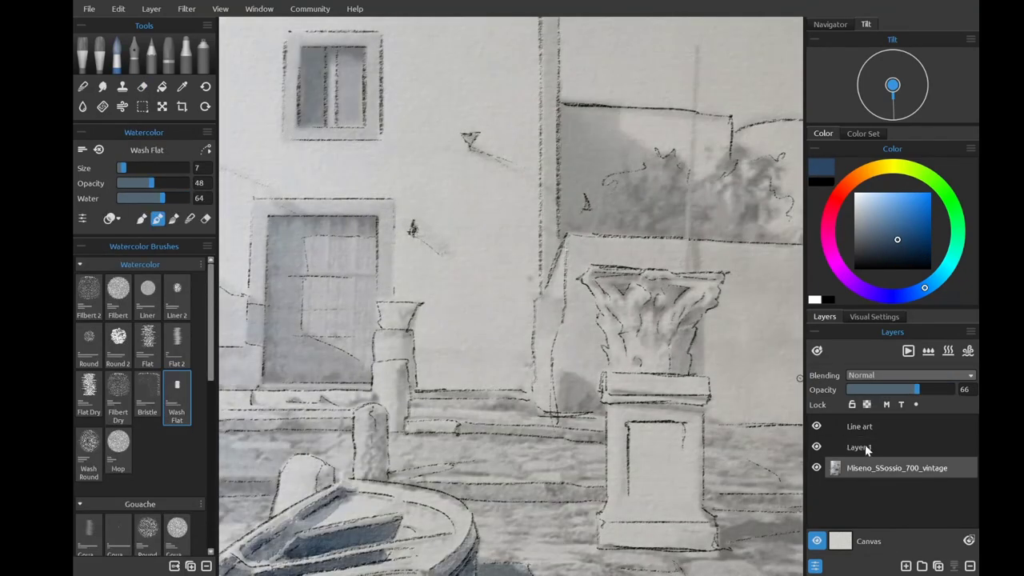
click(874, 469)
click(867, 447)
Paint blue shadows on the wall beside the church and in the openings of the domed building on the right.
key(bracketright)
key(bracketright)
mouse_move(564, 108)
mouse_down()
mouse_move(591, 200)
mouse_move(608, 116)
mouse_move(594, 179)
mouse_move(632, 288)
mouse_up()
scroll(720, 192, up, 1)
key(bracketleft)
key(bracketleft)
drag(624, 236, 628, 288)
alt+click(632, 188)
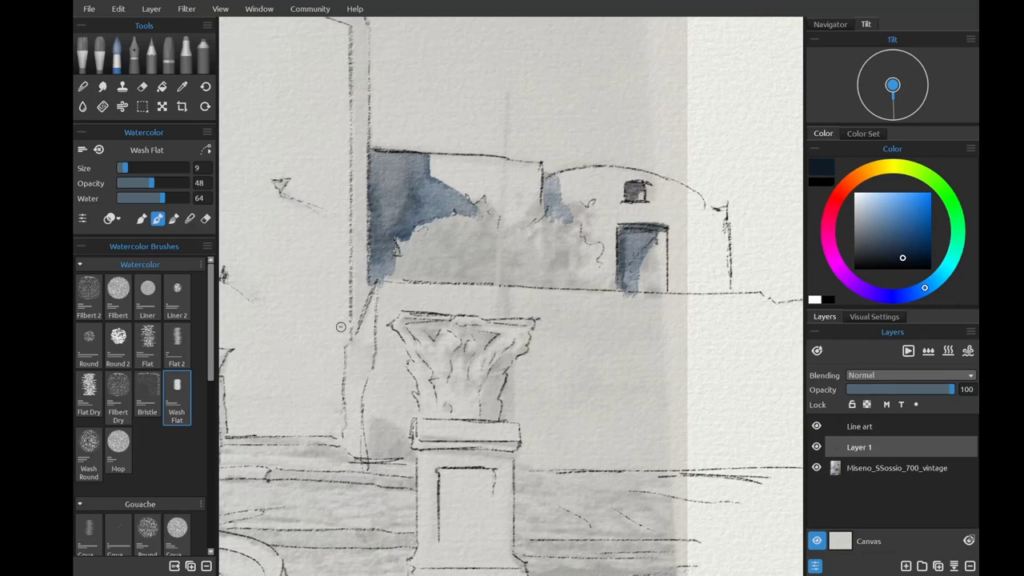
Paint the blue shadow along the left side and top of the church doorway.
mouse_move(467, 237)
mouse_down()
mouse_move(552, 236)
mouse_move(496, 288)
mouse_move(480, 376)
mouse_move(535, 246)
mouse_up()
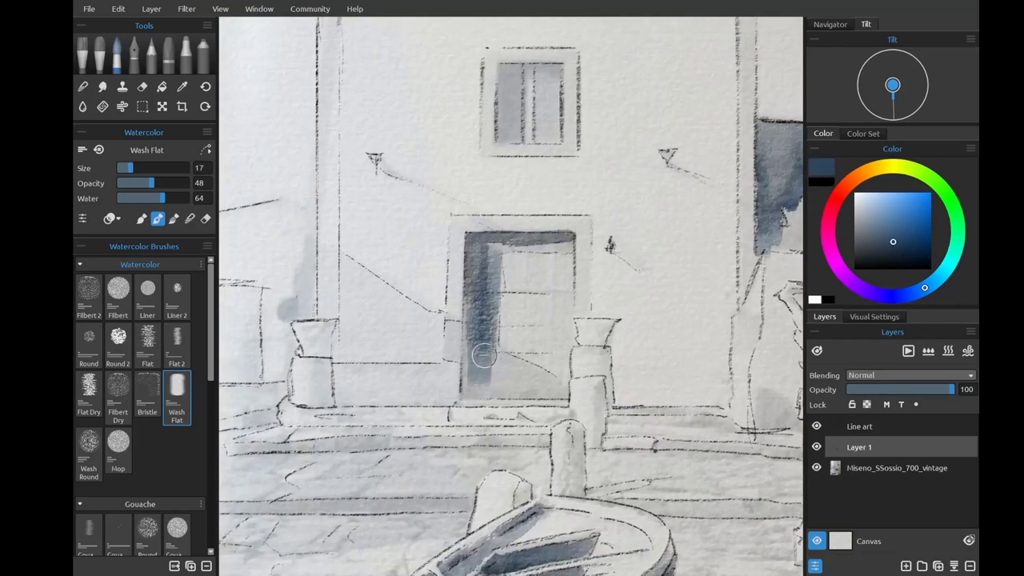
key(bracketright)
key(bracketright)
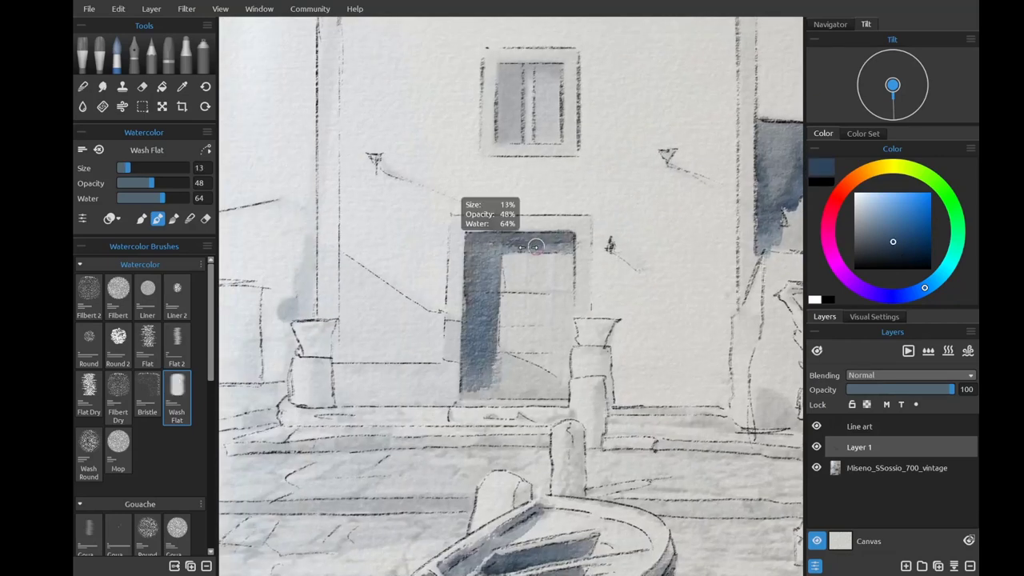
Fill the diagonal shadow across the church's lower left facade, the small column and the bottom of the door in lighter blue.
key(bracketleft)
key(bracketleft)
drag(316, 250, 448, 323)
drag(505, 357, 572, 388)
mouse_move(320, 249)
mouse_down()
mouse_move(328, 307)
mouse_move(354, 299)
mouse_move(421, 327)
mouse_move(370, 370)
mouse_move(512, 371)
mouse_move(456, 394)
mouse_move(311, 335)
mouse_move(344, 392)
mouse_move(368, 407)
mouse_up()
key(bracketright)
scroll(502, 380, down, 2)
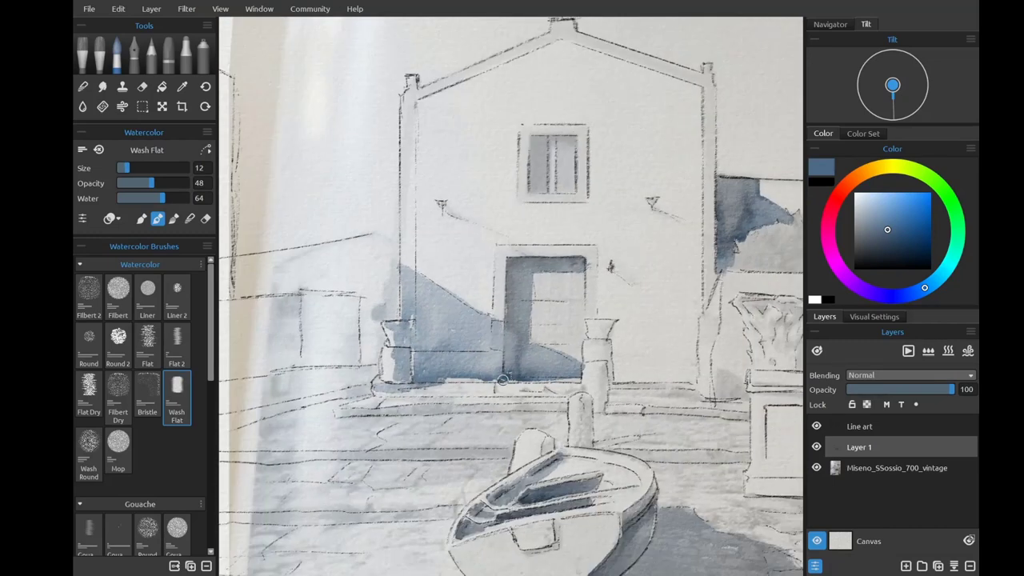
Hide the photo layer and wash the large blue shadow over the left side of the steps and paving, with water at 73.
click(815, 467)
mouse_move(320, 343)
mouse_down()
mouse_move(228, 357)
mouse_move(448, 320)
mouse_up()
mouse_move(448, 324)
mouse_down()
mouse_move(228, 372)
mouse_move(468, 344)
mouse_move(424, 409)
mouse_move(482, 256)
mouse_move(423, 360)
mouse_move(332, 448)
mouse_up()
drag(396, 360, 384, 519)
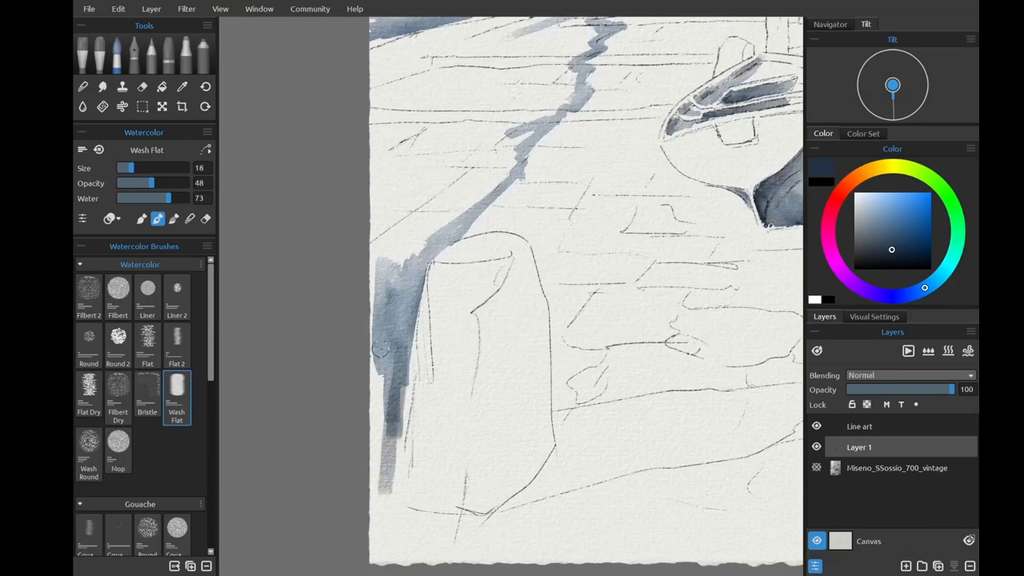
mouse_move(490, 149)
mouse_down()
mouse_move(559, 116)
mouse_move(480, 192)
mouse_move(359, 264)
mouse_move(471, 267)
mouse_move(527, 190)
mouse_up()
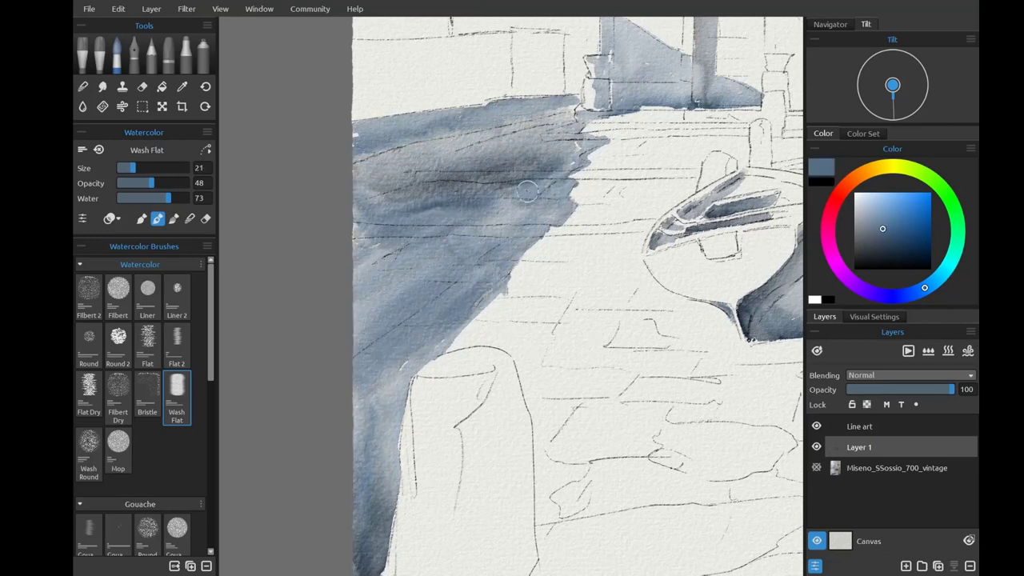
Paint the joints between the paving stones in the sunlit area in blue-grey at brush size 8.
drag(519, 260, 624, 260)
drag(544, 291, 512, 291)
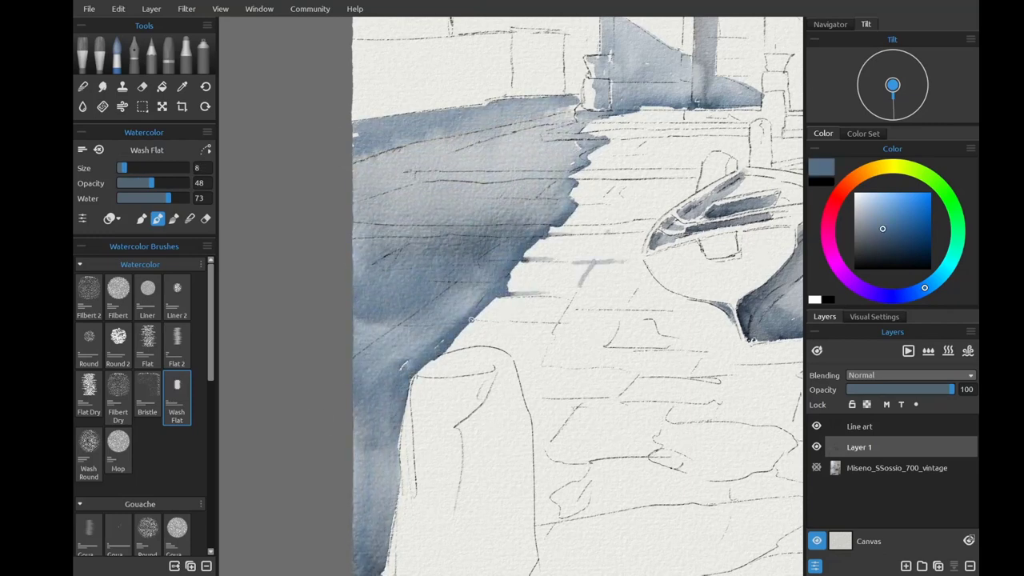
mouse_move(470, 320)
mouse_down()
mouse_move(637, 314)
mouse_move(644, 346)
mouse_move(633, 387)
mouse_move(528, 400)
mouse_move(571, 411)
mouse_up()
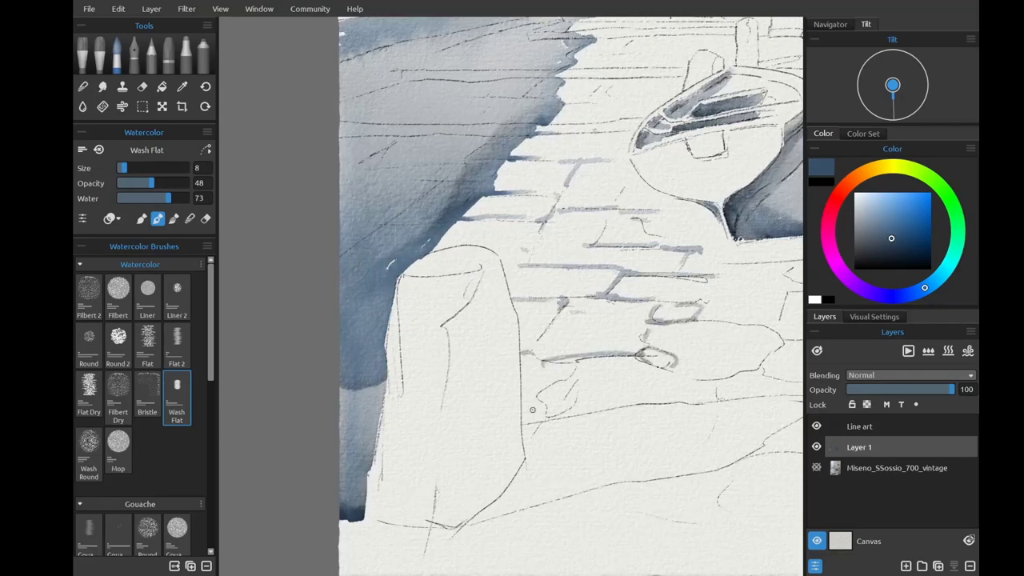
Start the cast shadow beside the left foreground bollard and wash the bollard's shaded right side in light blue.
scroll(399, 419, down, 3)
drag(451, 351, 671, 340)
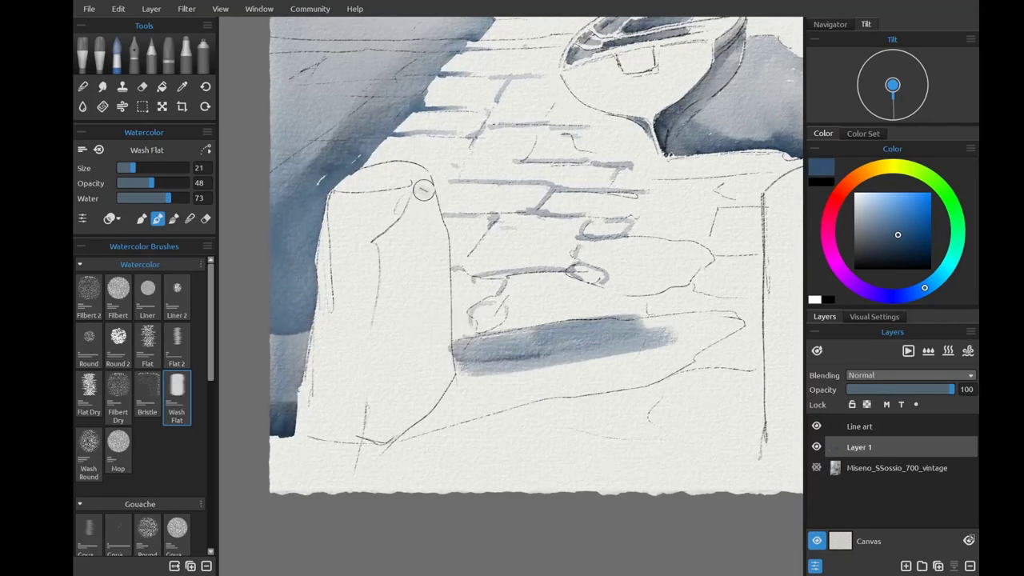
mouse_move(416, 188)
mouse_down()
mouse_move(619, 250)
mouse_move(414, 216)
mouse_move(386, 261)
mouse_move(416, 222)
mouse_up()
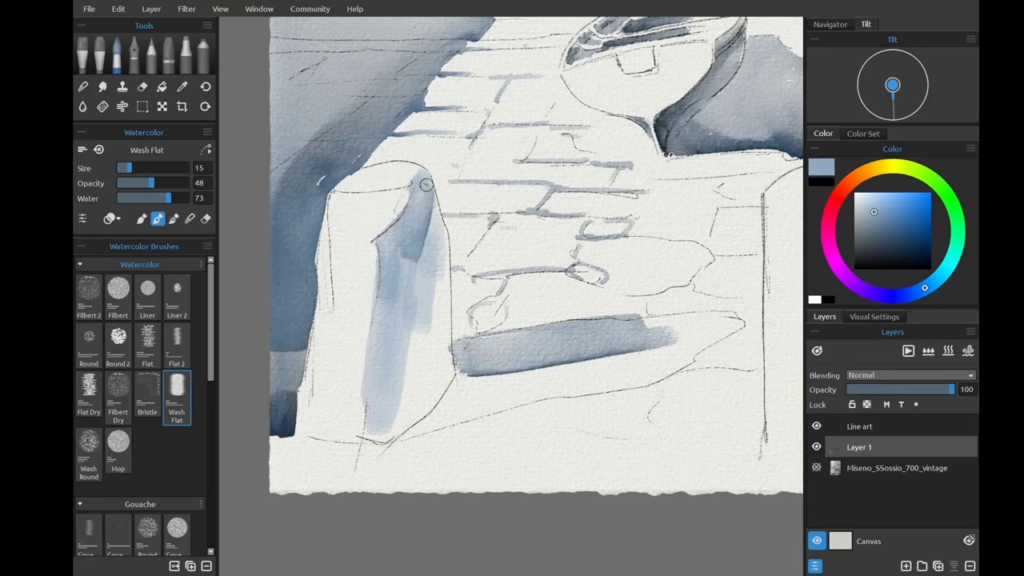
mouse_move(426, 184)
mouse_down()
mouse_move(445, 262)
mouse_move(382, 427)
mouse_up()
drag(400, 232, 448, 360)
scroll(344, 385, up, 3)
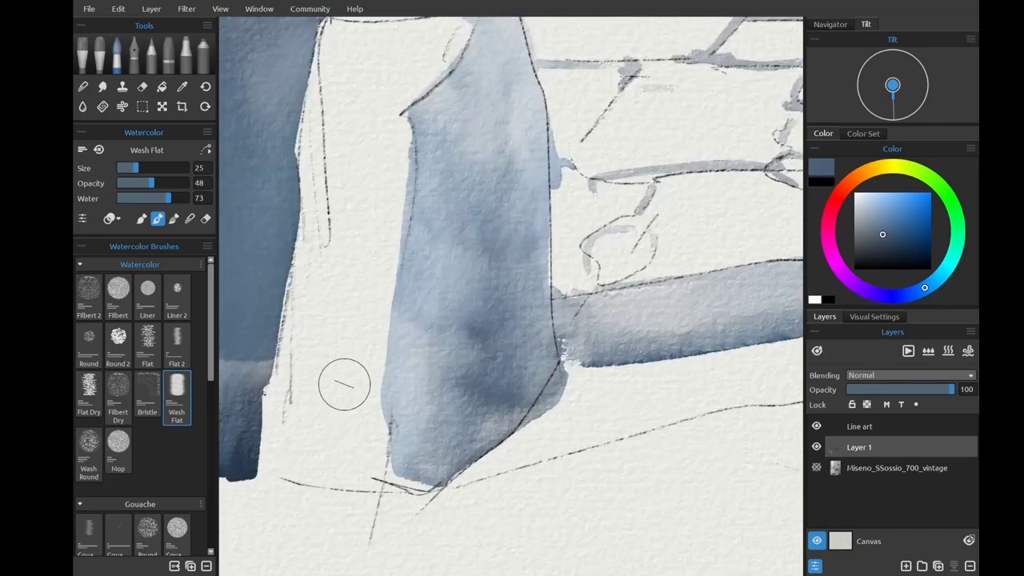
scroll(344, 384, down, 2)
scroll(560, 320, up, 2)
Extend the left bollard's ground shadow to its pointed tip in dark blue at opacity 55, and deepen the top of its shaded side.
mouse_move(496, 316)
mouse_down()
mouse_move(680, 240)
mouse_move(600, 307)
mouse_up()
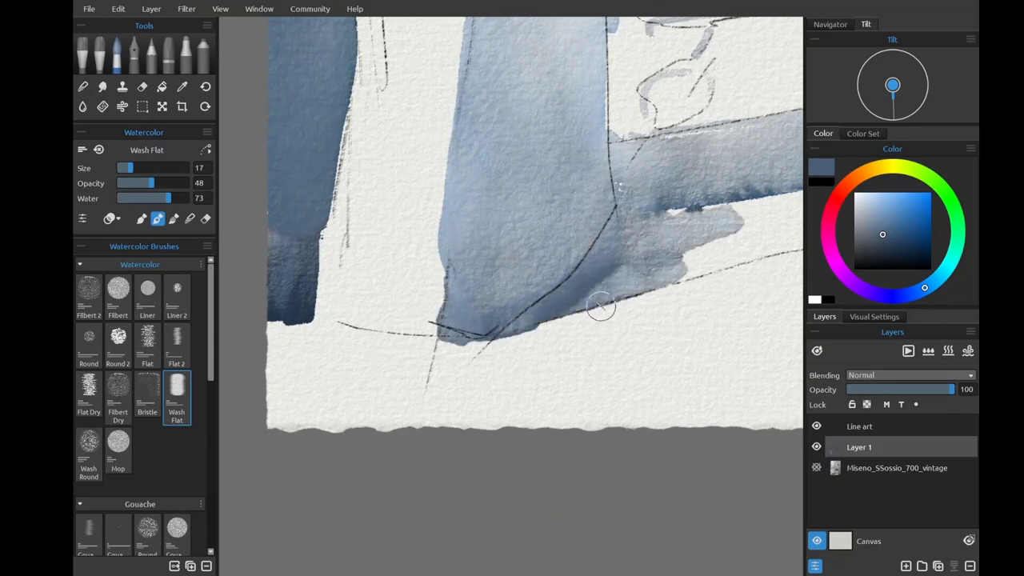
scroll(600, 306, down, 2)
scroll(548, 237, up, 2)
drag(656, 232, 480, 254)
scroll(582, 186, down, 1)
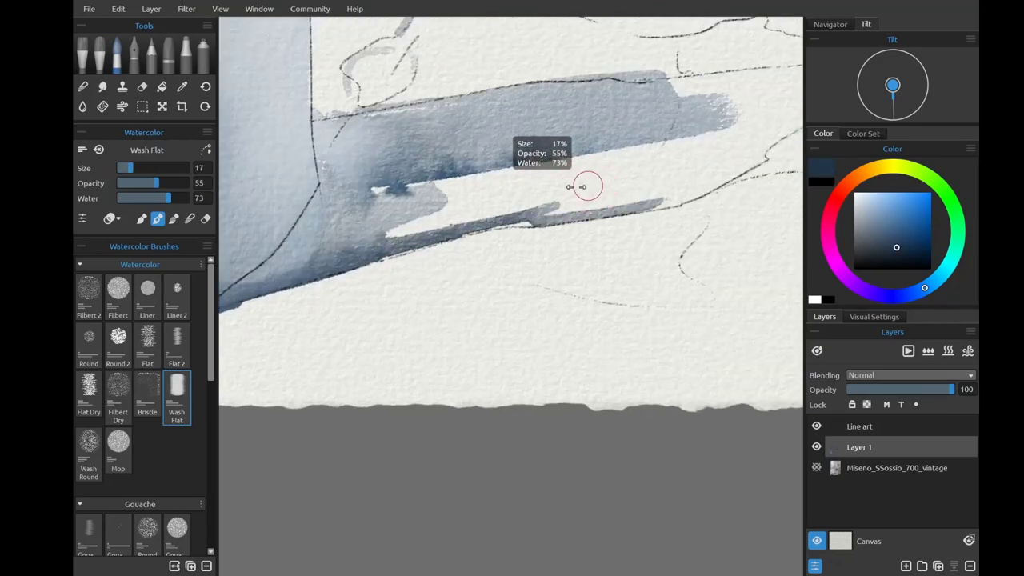
scroll(582, 187, down, 1)
mouse_move(578, 194)
mouse_down()
mouse_move(640, 192)
mouse_move(589, 297)
mouse_up()
scroll(590, 297, up, 1)
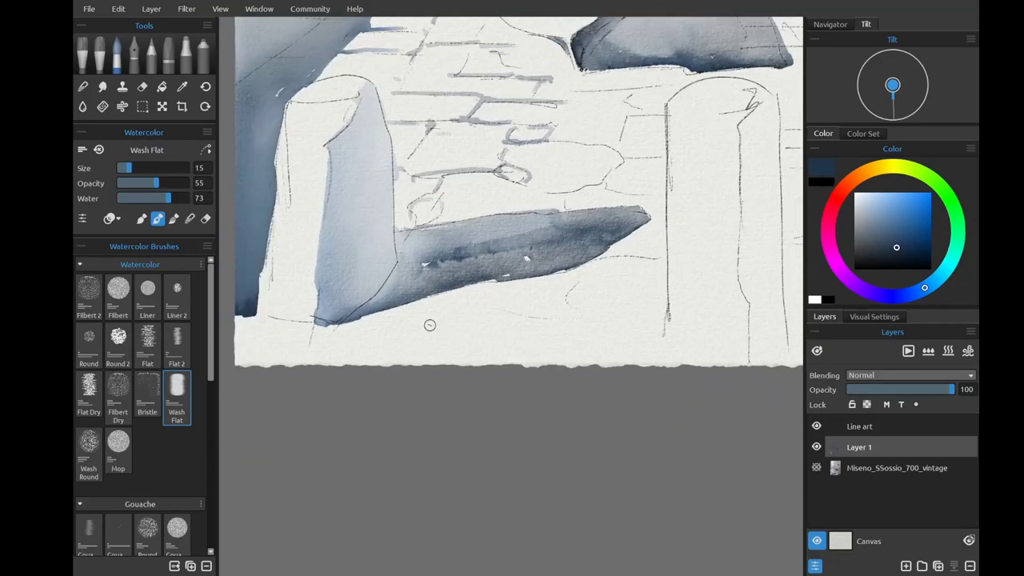
alt+click(372, 88)
mouse_move(372, 88)
mouse_down()
mouse_move(366, 120)
mouse_move(406, 186)
mouse_up()
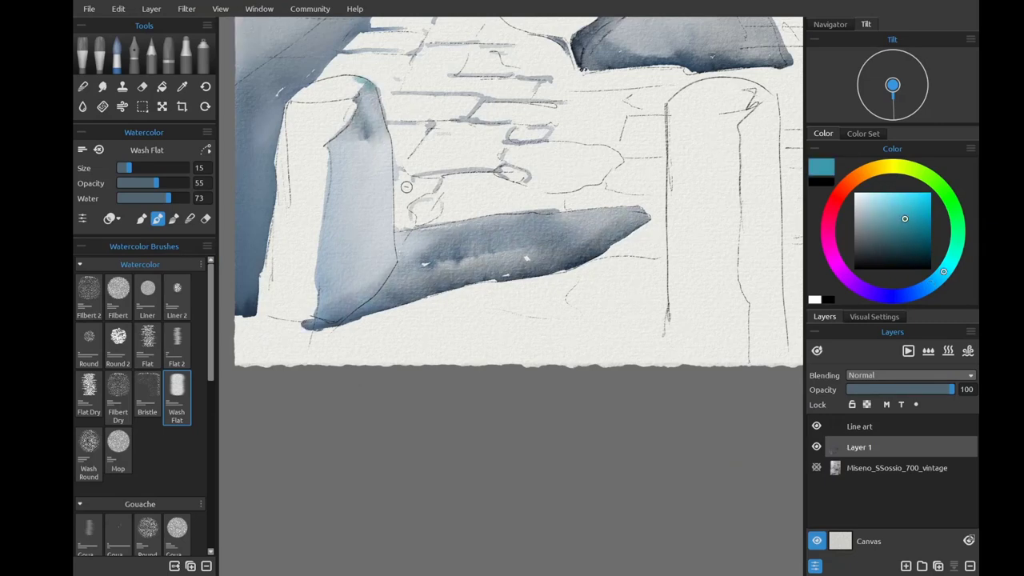
Paint the right foreground bollard's shaded side and its cast shadow out to the paper edge in blue at brush size 20.
mouse_move(753, 104)
mouse_down()
mouse_move(595, 180)
mouse_move(613, 404)
mouse_move(596, 192)
mouse_move(595, 392)
mouse_move(577, 197)
mouse_move(549, 195)
mouse_move(454, 142)
mouse_up()
key(bracketright)
key(bracketright)
key(bracketright)
key(bracketleft)
drag(486, 262, 647, 228)
drag(491, 377, 646, 308)
drag(571, 284, 500, 313)
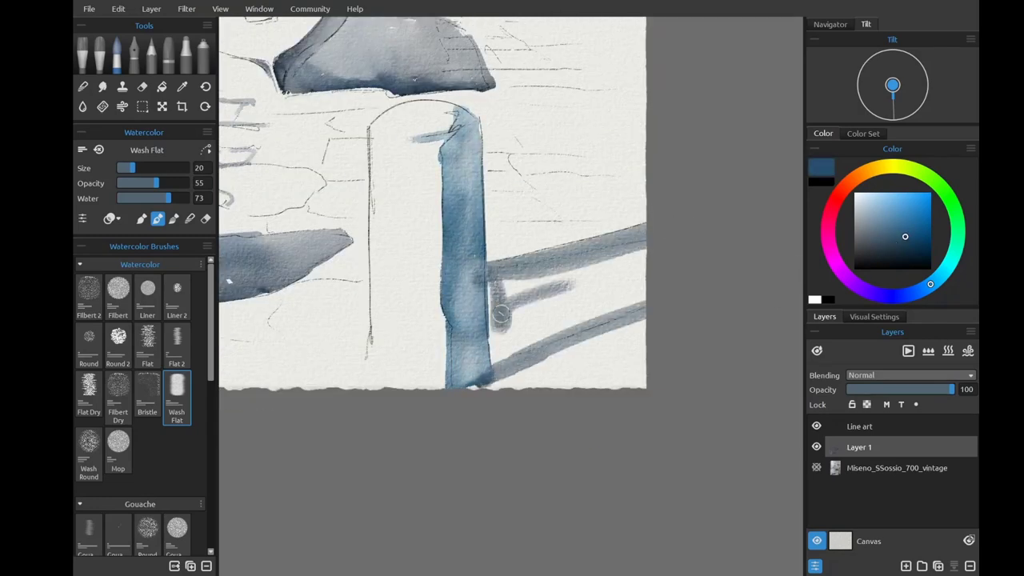
key(ctrl+0)
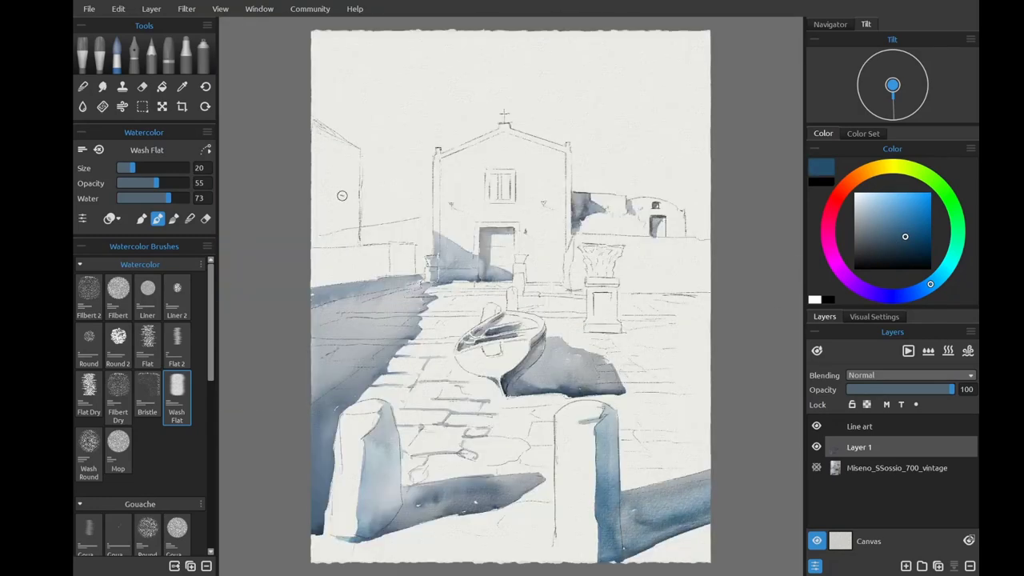
Paint the remaining paving joints below the boat and on both sides of the right bollard at brush size 8.
scroll(434, 424, up, 3)
key(bracketleft)
key(bracketleft)
key(bracketleft)
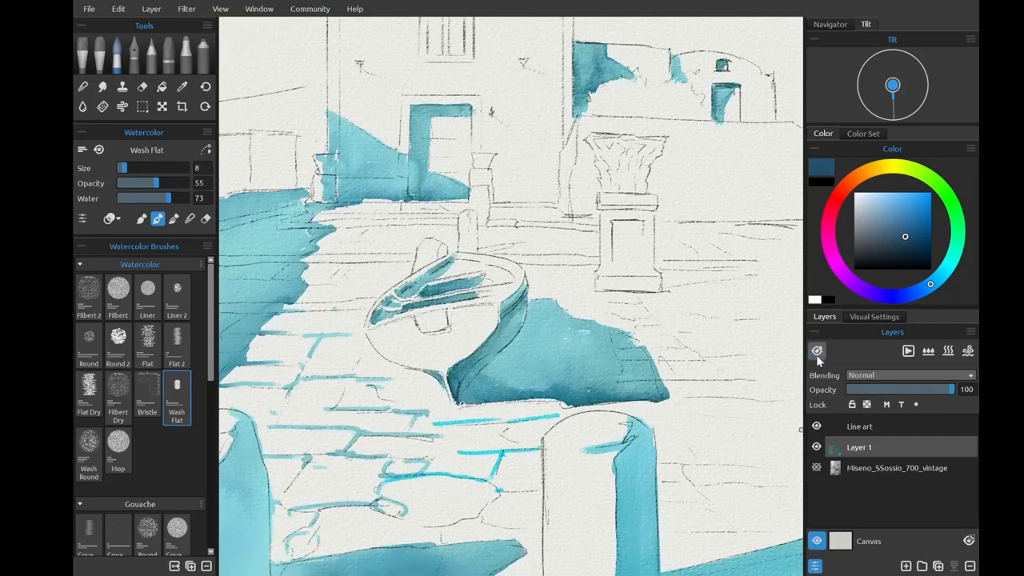
drag(409, 478, 334, 407)
scroll(559, 306, right, 5)
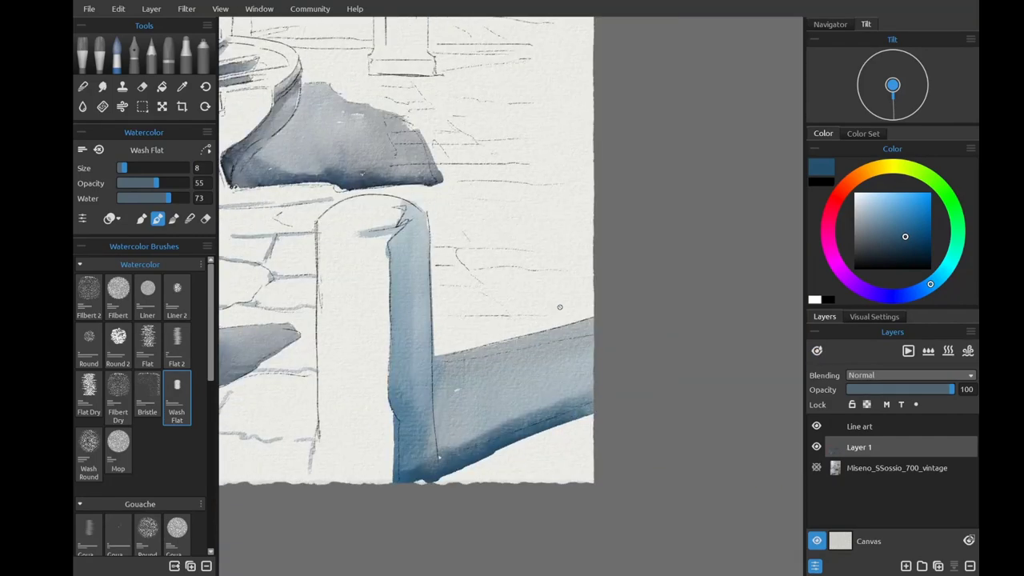
scroll(521, 219, up, 5)
scroll(536, 240, left, 4)
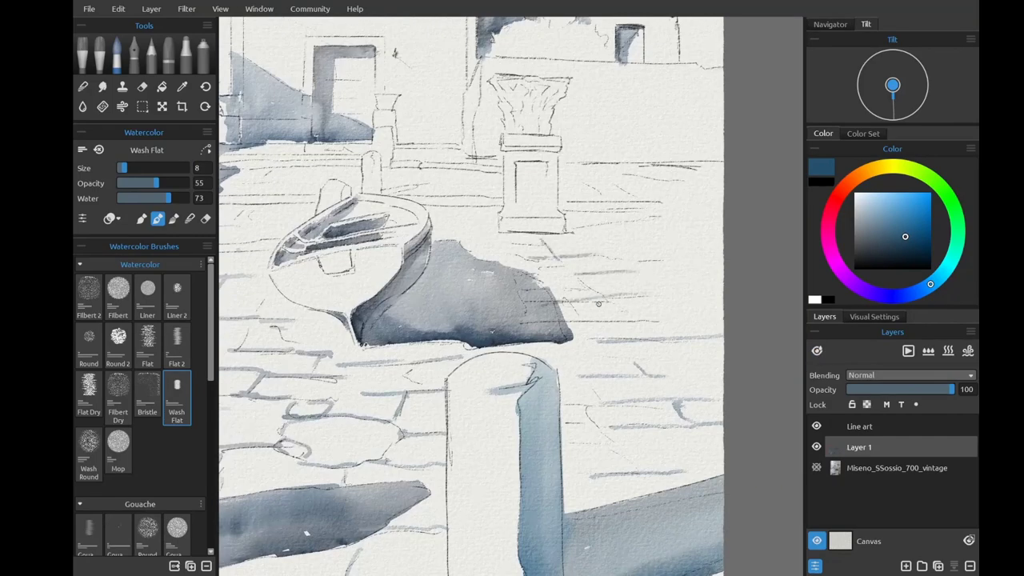
Paint the shadow cast on the ground to the right of the column pedestal in dark blue at brush size 7.
alt+click(434, 333)
mouse_move(616, 225)
mouse_down()
mouse_move(588, 228)
mouse_move(697, 198)
mouse_move(593, 188)
mouse_move(685, 201)
mouse_move(553, 209)
mouse_up()
scroll(553, 208, up, 3)
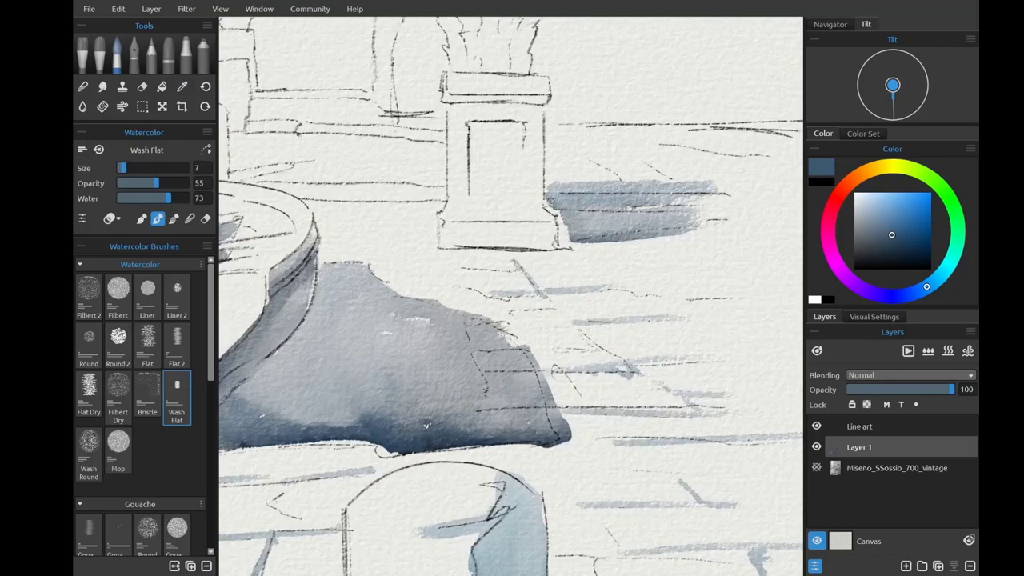
drag(616, 240, 557, 228)
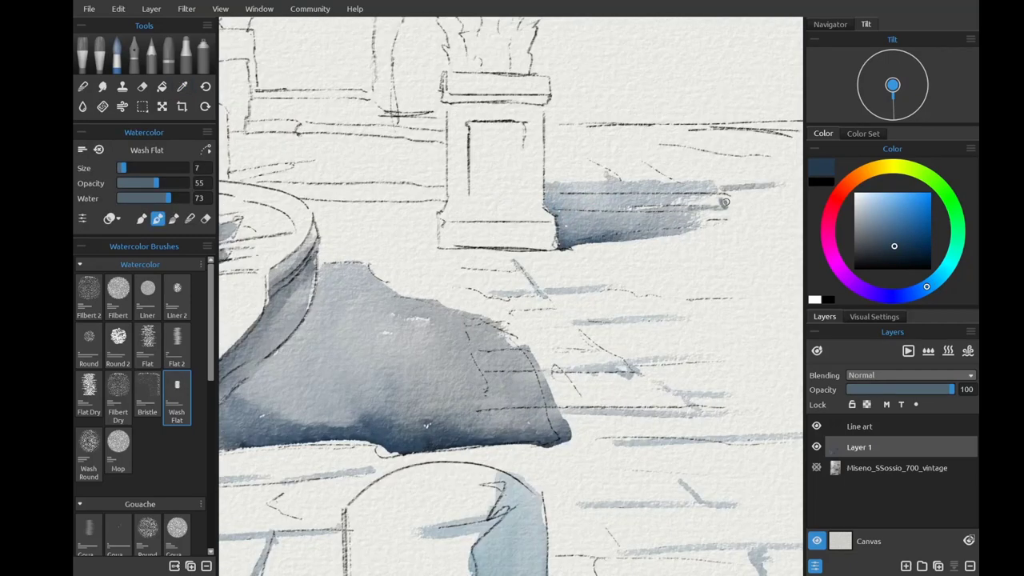
Shade the right side of the slim post behind the boat in blue at brush size 12.
drag(384, 304, 544, 335)
scroll(414, 165, up, 2)
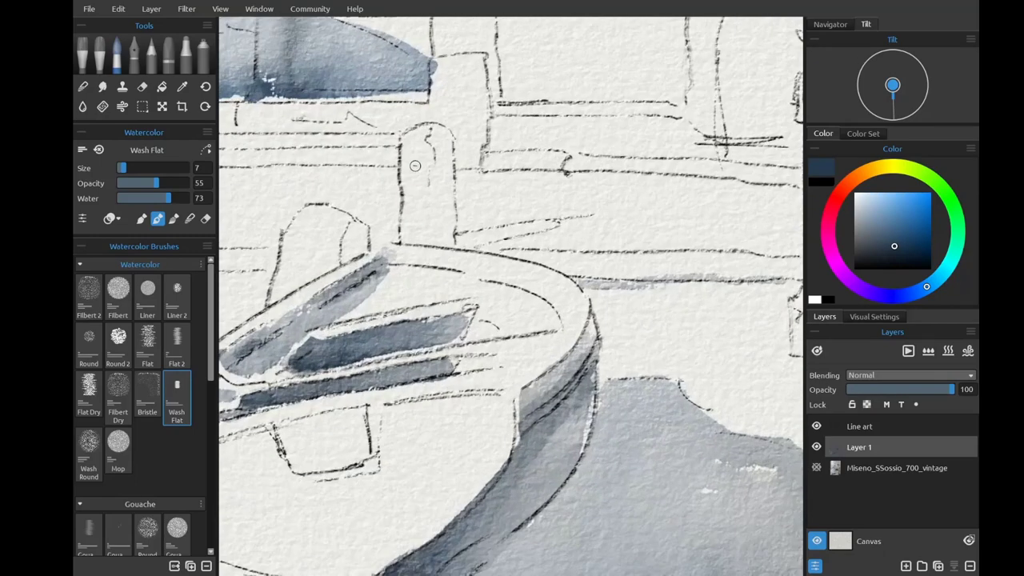
key(bracketright)
key(bracketright)
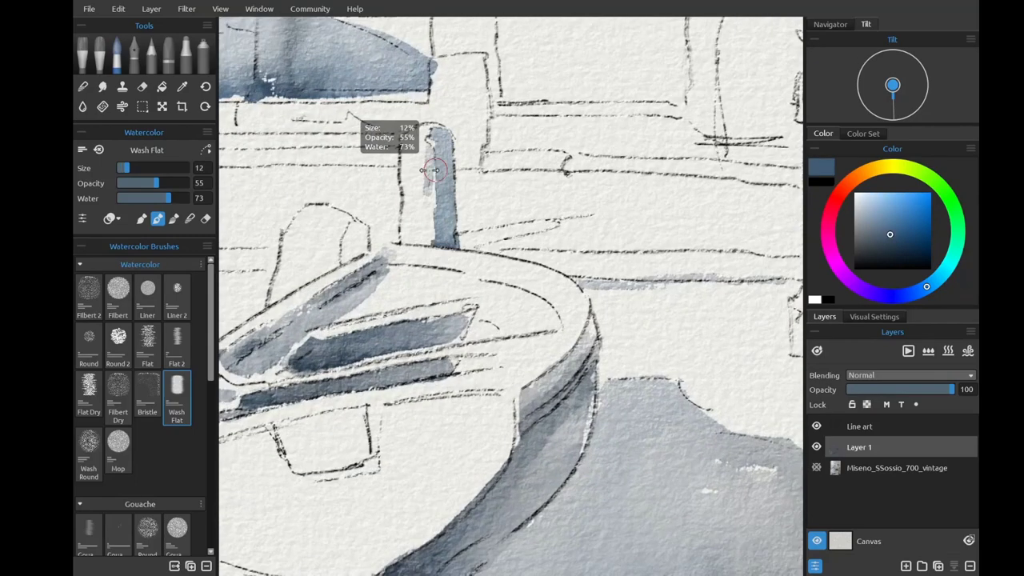
drag(373, 223, 553, 255)
Shade the rounded bollard directly behind the boat and clean up the paint along the boat's rim with the size 10 eraser.
drag(551, 284, 552, 255)
mouse_move(539, 290)
mouse_down()
mouse_move(551, 254)
mouse_move(512, 336)
mouse_up()
scroll(551, 320, up, 2)
key(e)
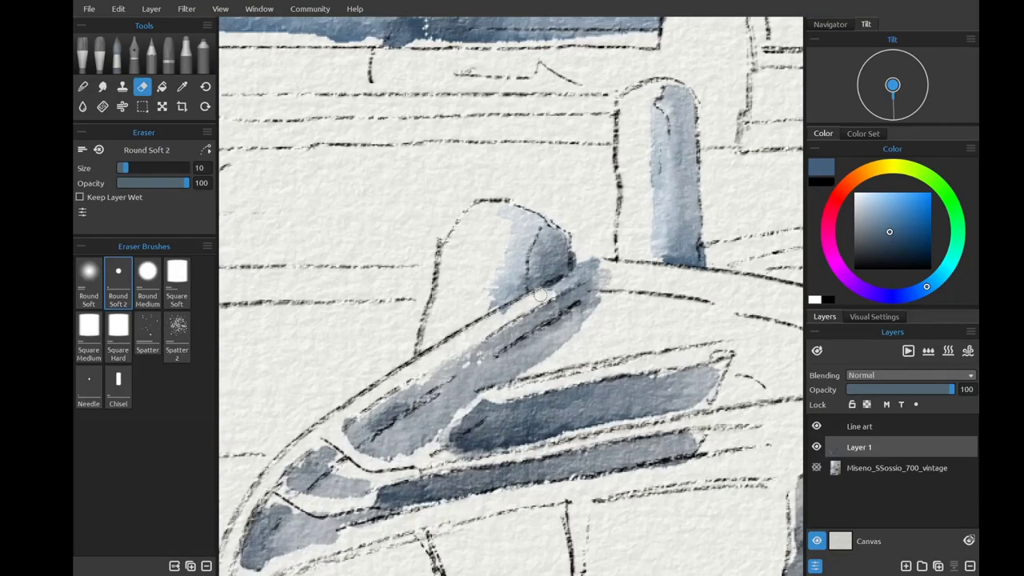
key(e)
scroll(476, 308, down, 1)
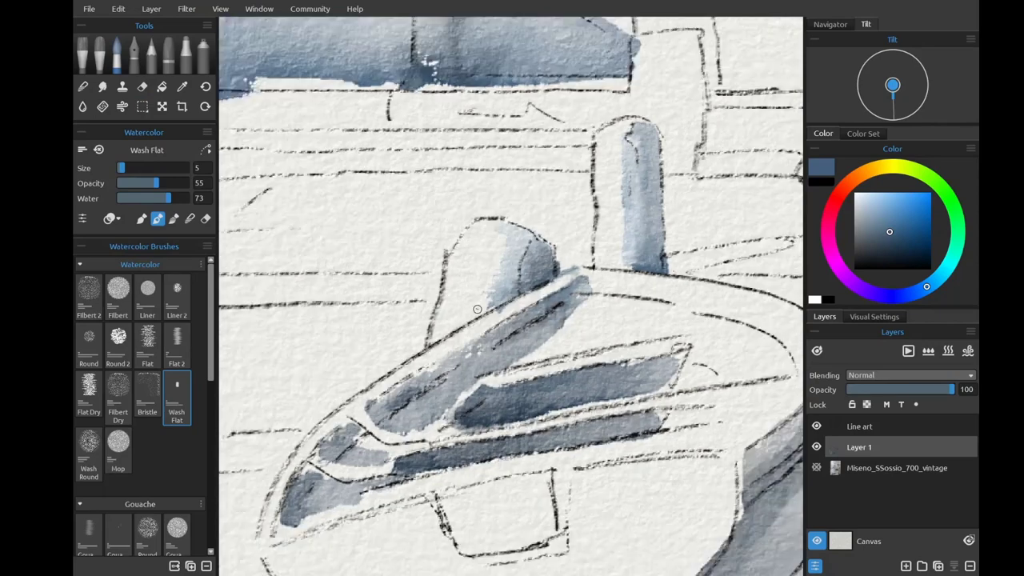
Paint thin blue-grey shadows along the step edges between the large left shadow and the boat, using the eraser for corrections.
scroll(476, 308, down, 3)
alt+click(455, 294)
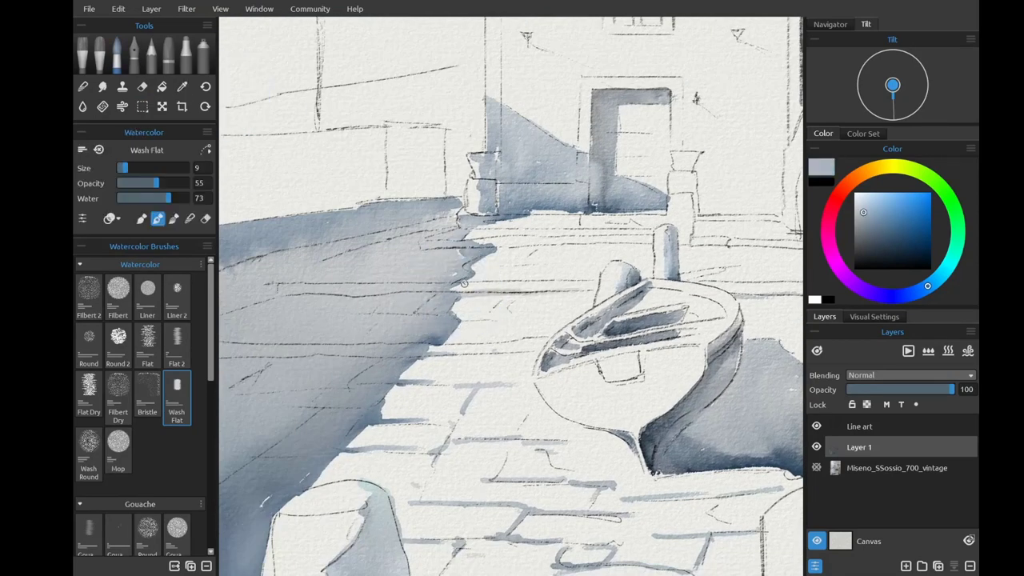
scroll(598, 256, up, 3)
alt+click(351, 317)
click(142, 88)
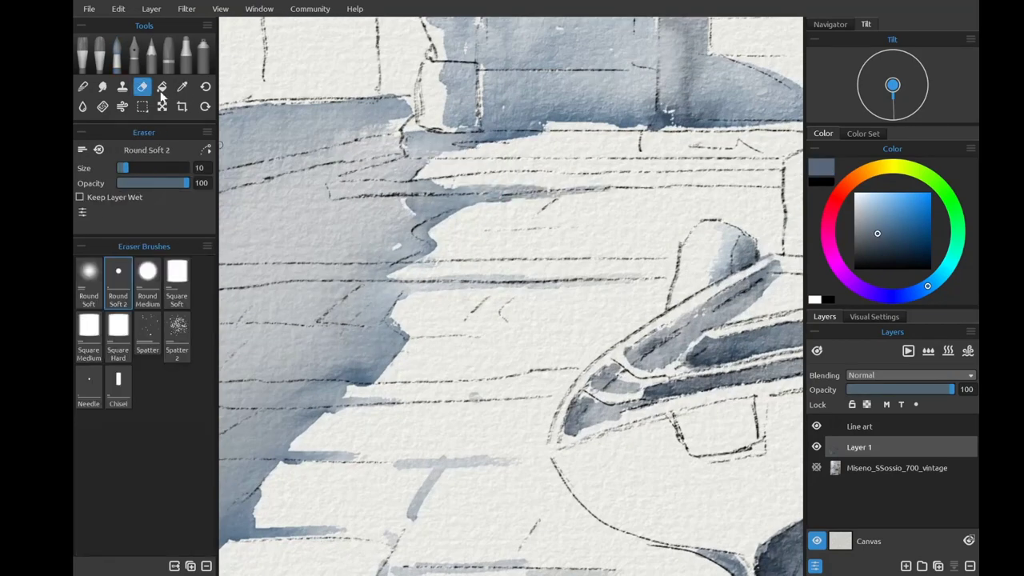
key(e)
scroll(596, 239, down, 1)
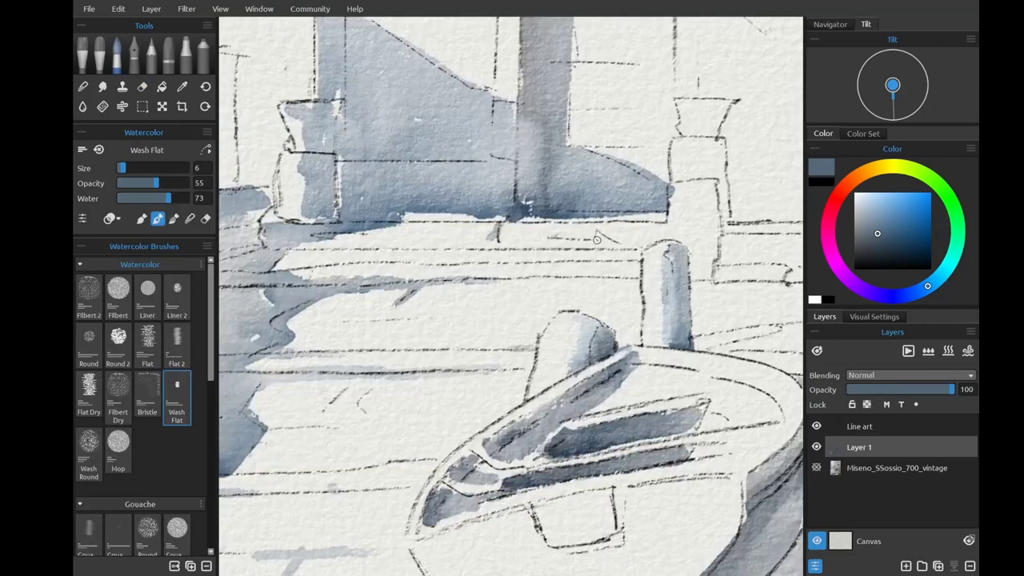
Shade the step details below the church door and the small column right of the door, including its cast shadow, at brush size 7.
drag(595, 242, 428, 294)
key(bracketright)
drag(534, 151, 558, 232)
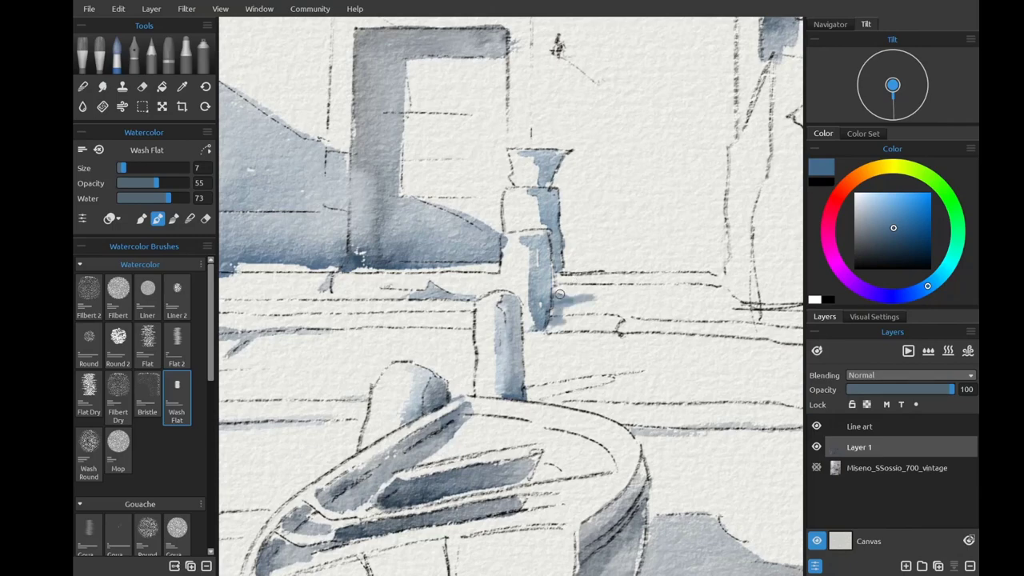
drag(559, 294, 620, 304)
key(ctrl+0)
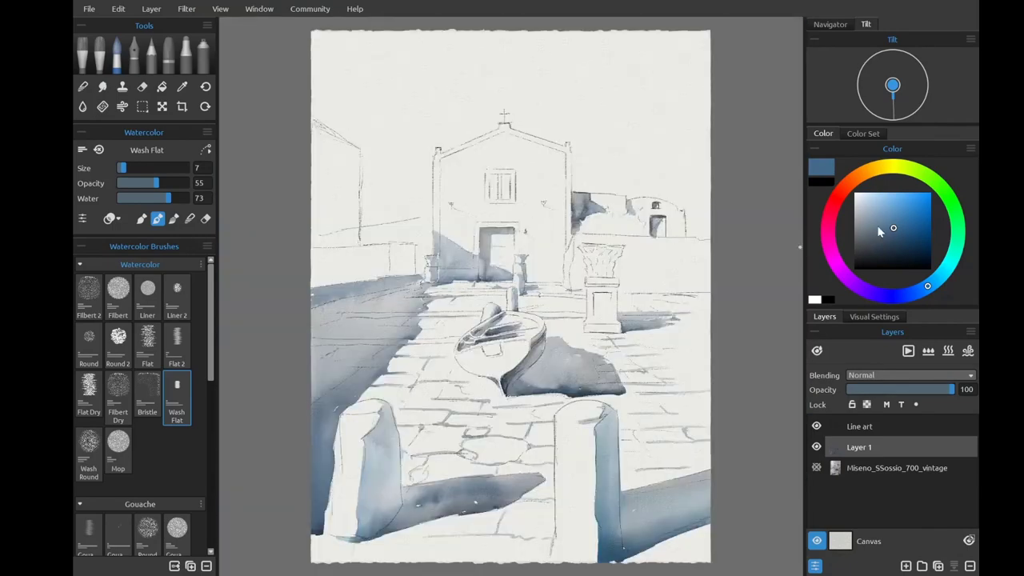
Paint the shadows in the large column's carved capital and along its pedestal mouldings and recessed panel in blue.
scroll(599, 294, up, 5)
drag(645, 286, 582, 346)
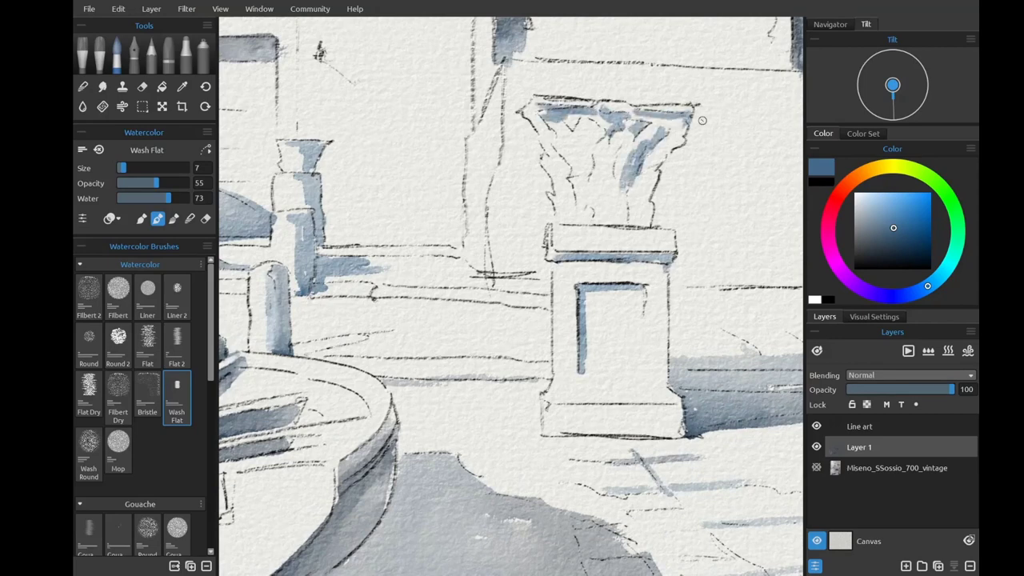
click(900, 227)
drag(628, 180, 647, 221)
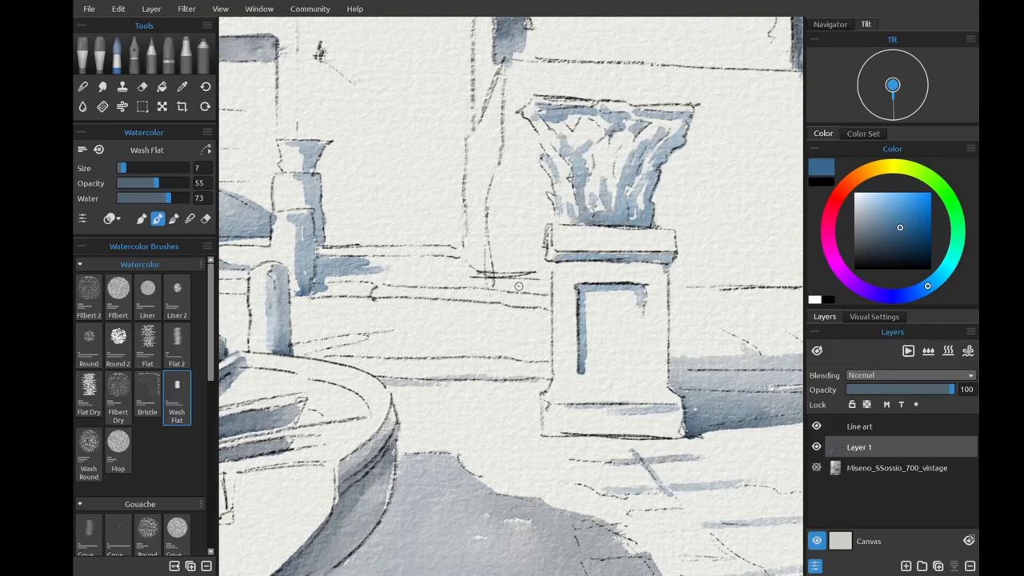
scroll(405, 338, down, 2)
scroll(299, 276, up, 2)
drag(598, 239, 608, 266)
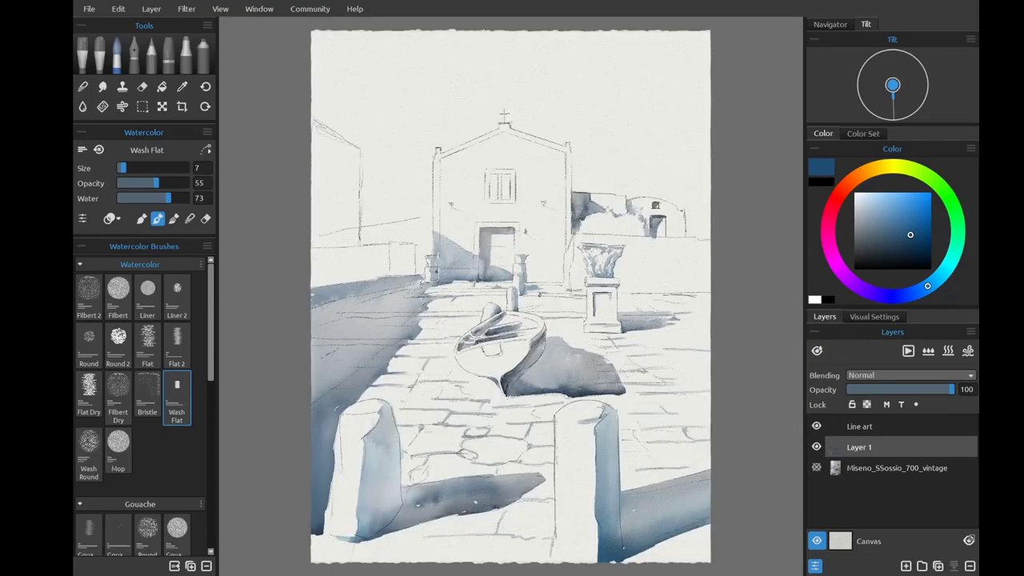
Shade the facade's window recess, door panes and the small shadows under the wall brackets at brush size 5.
scroll(545, 311, up, 3)
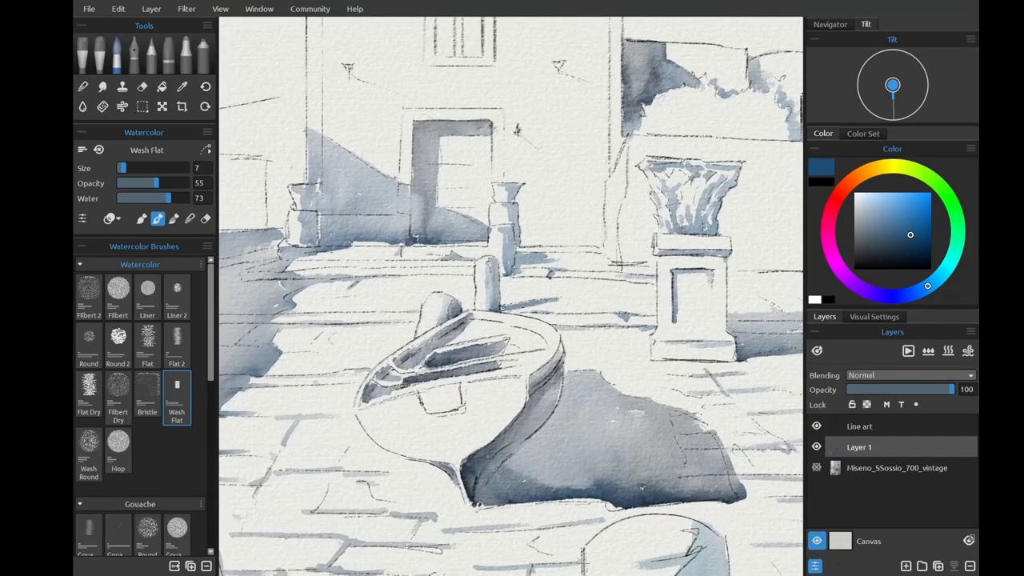
drag(400, 268, 466, 412)
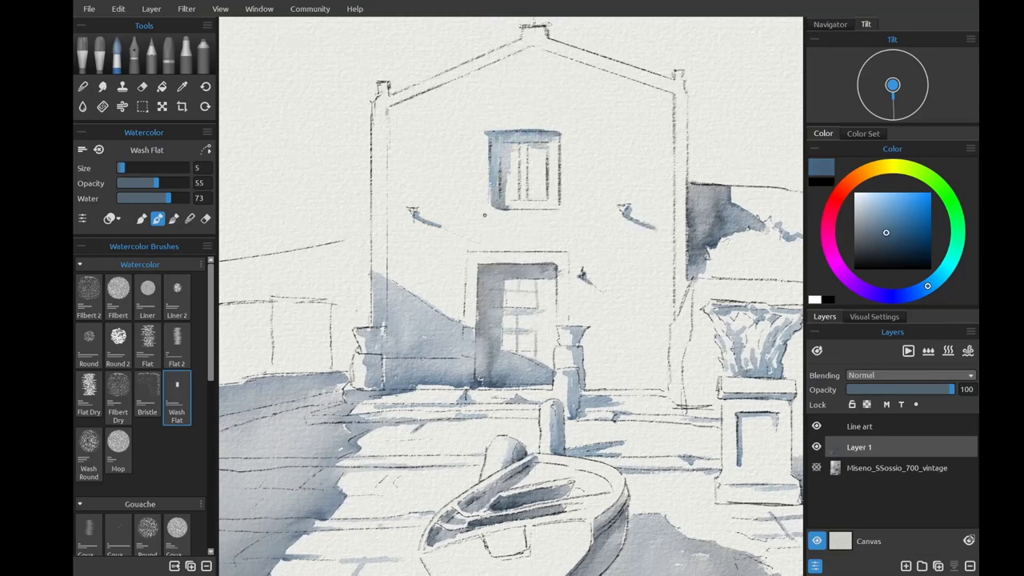
drag(542, 133, 494, 185)
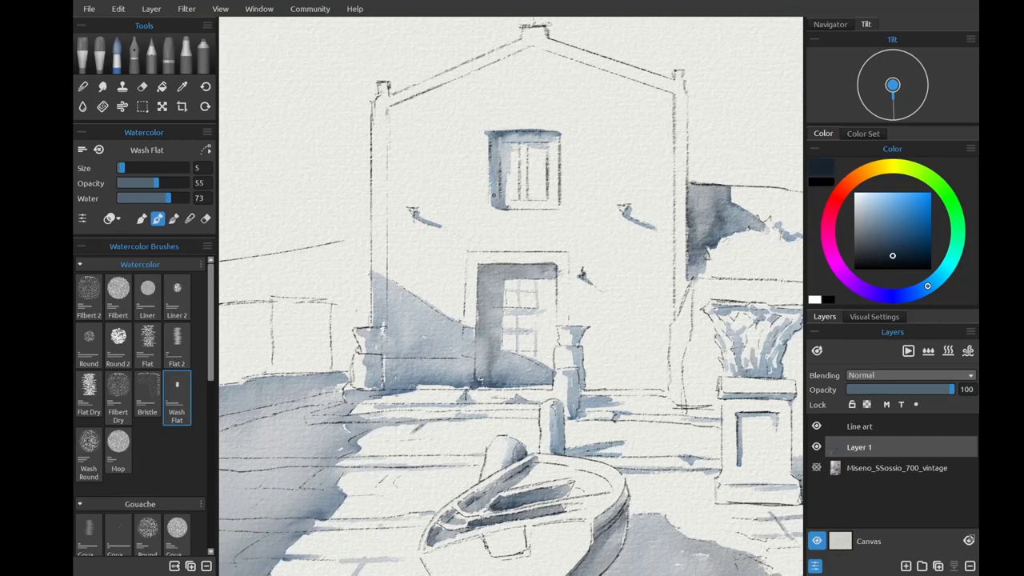
Deepen the window's shading and darken the base of the roof cross and the facade's corner finial at brush size 6.
alt+click(528, 149)
key(bracketright)
key(bracketright)
key(bracketright)
key(bracketright)
key(bracketright)
key(bracketright)
key(bracketleft)
key(bracketleft)
key(bracketleft)
key(bracketleft)
key(bracketleft)
scroll(552, 184, down, 2)
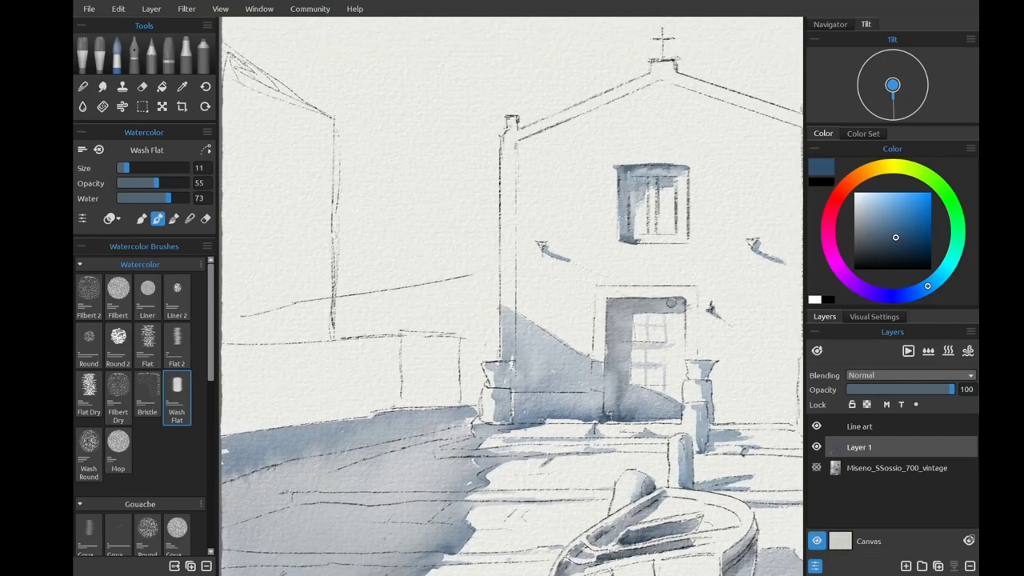
scroll(565, 219, up, 5)
scroll(305, 152, down, 3)
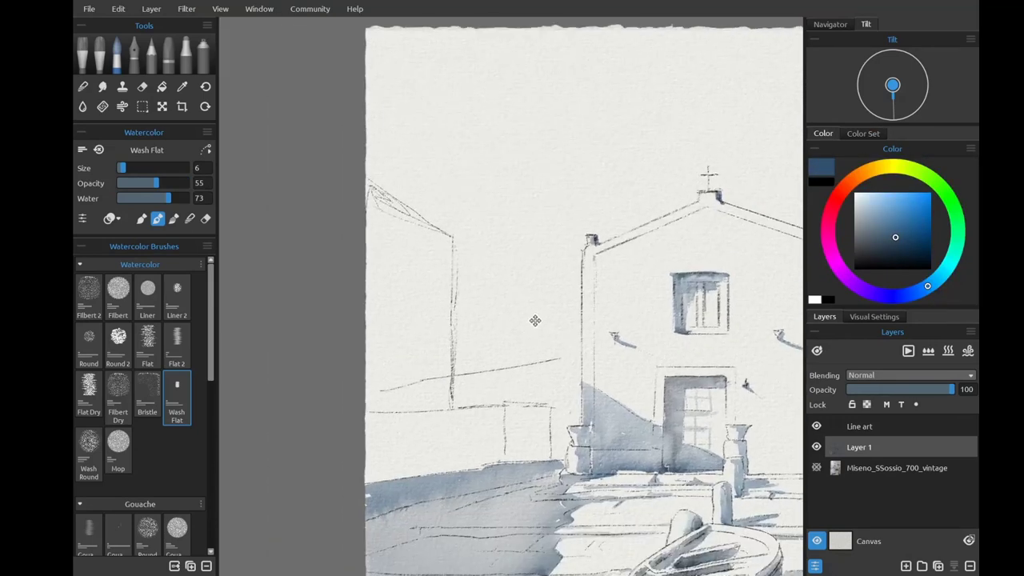
Wash the wall of the building at the left paper edge in light blue at brush size 24, refining its edges at size 14.
mouse_move(372, 192)
mouse_down()
mouse_move(419, 229)
mouse_move(395, 262)
mouse_move(441, 300)
mouse_move(414, 328)
mouse_move(389, 401)
mouse_move(373, 377)
mouse_up()
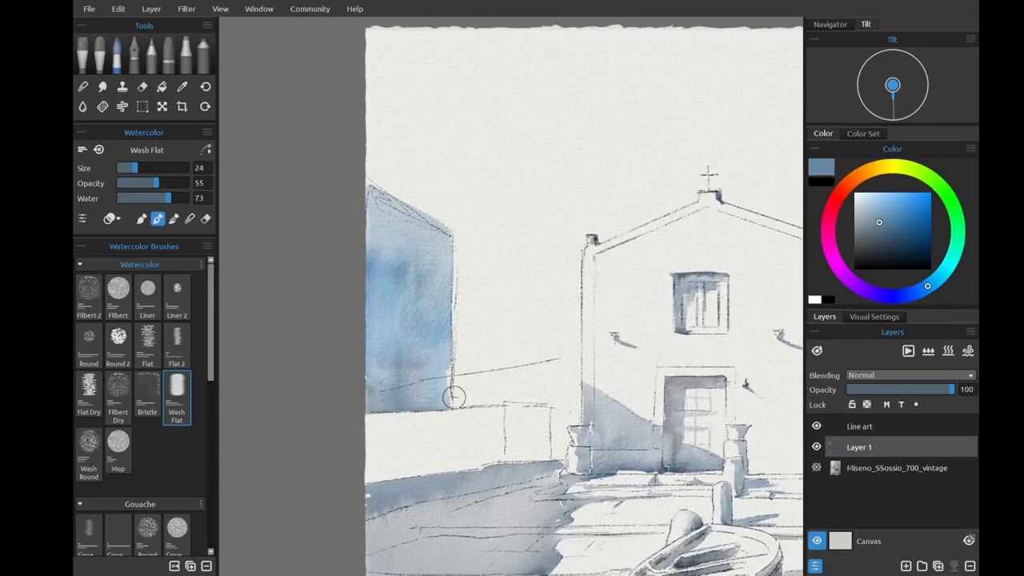
key([)
drag(453, 393, 454, 317)
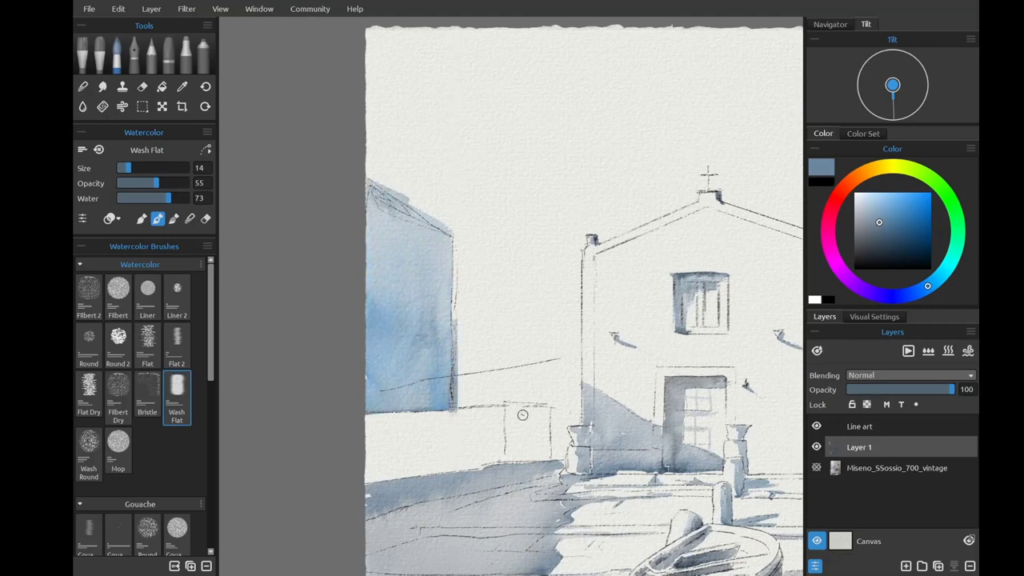
Wash the low wall below the left building in muted purple over a blue upper edge, at brush size 20.
click(918, 290)
click(894, 216)
click(870, 291)
click(883, 207)
drag(370, 431, 497, 426)
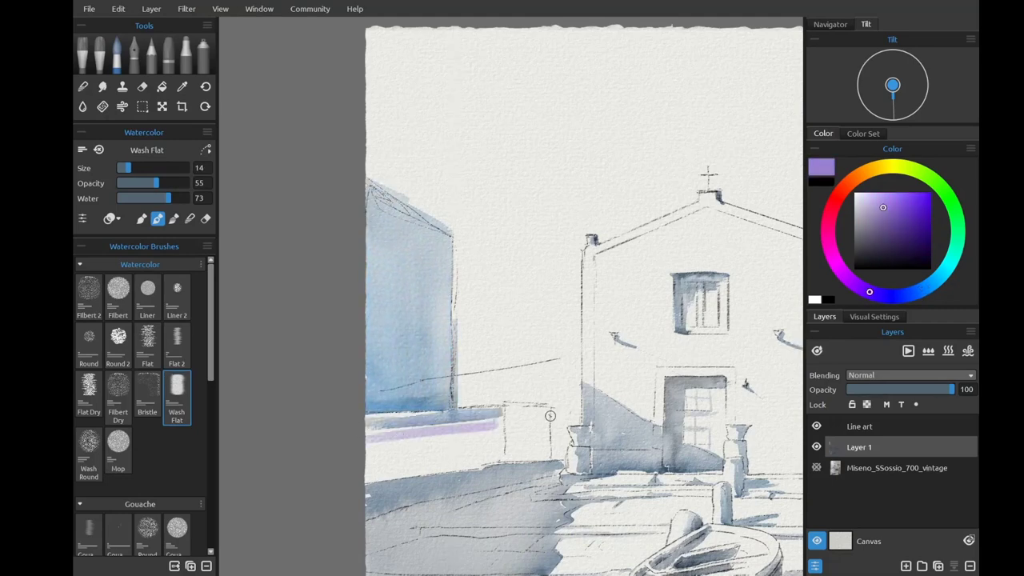
alt+click(703, 326)
scroll(493, 331, up, 3)
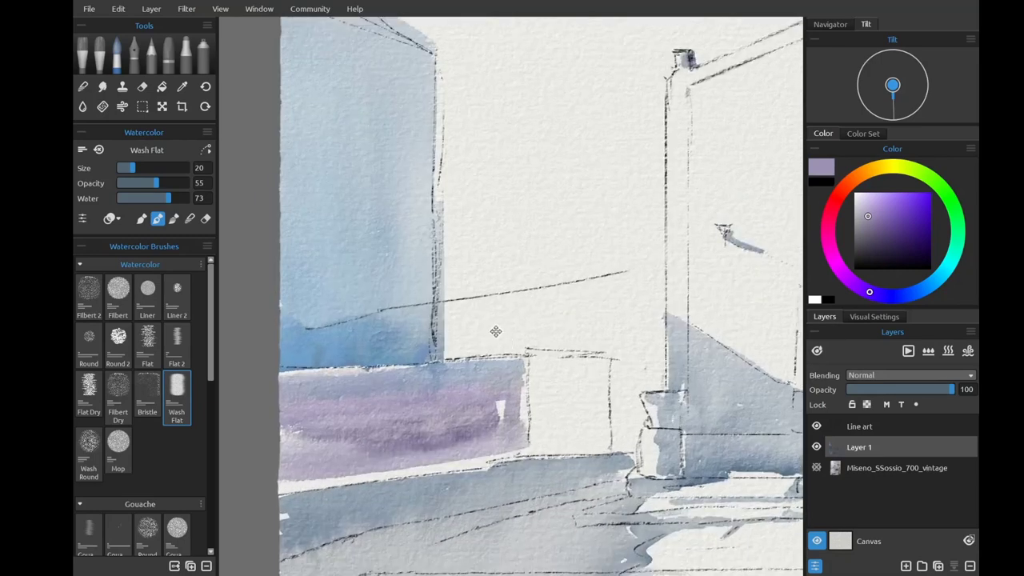
Touch up the upper edge and the near-church end of the low wall with blue at brush sizes 10 and 8.
key([)
key([)
key([)
click(862, 133)
click(902, 171)
click(823, 133)
key(])
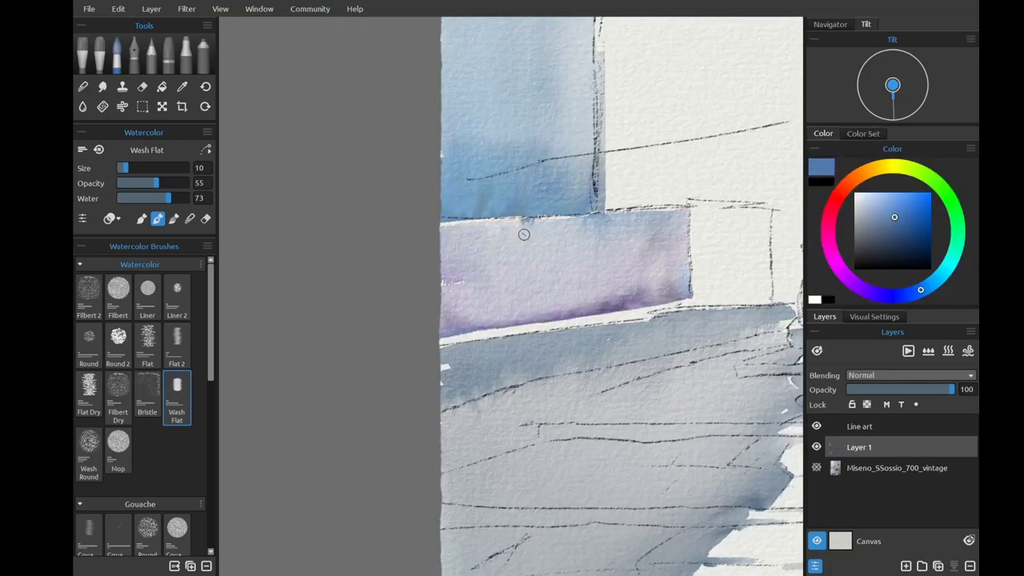
scroll(442, 219, right, 3)
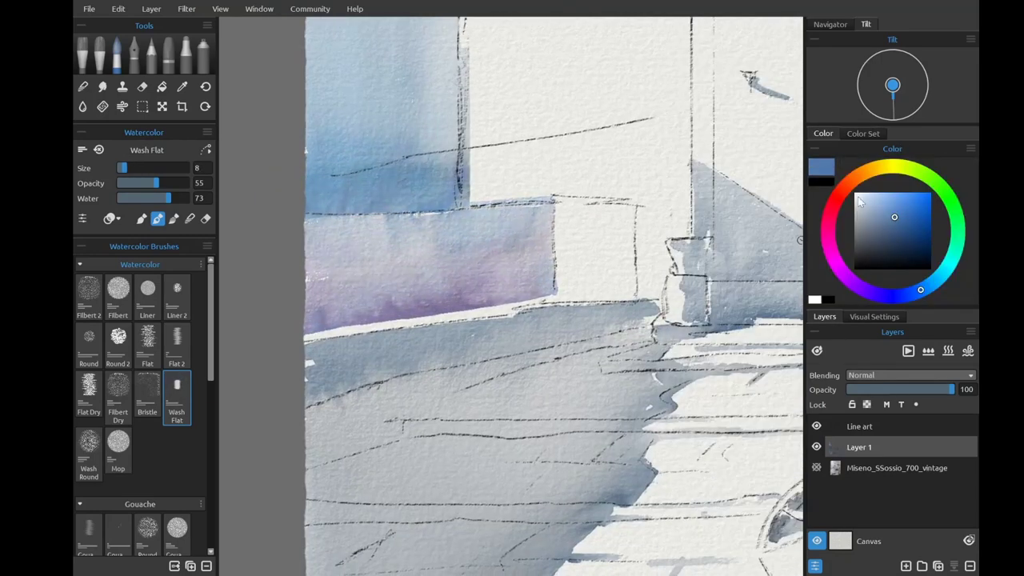
Wash the block at the end of the low wall in light orange and tint its upper edge muted pink.
click(861, 174)
click(873, 232)
key(])
key(])
key(])
mouse_move(584, 218)
mouse_down()
mouse_move(627, 210)
mouse_move(591, 289)
mouse_move(559, 300)
mouse_up()
alt+click(541, 297)
key([)
key([)
key([)
key([)
Tint the left building's roof pink at brush sizes 13 and 9, and dab orange on its upper corner.
scroll(496, 200, up, 6)
scroll(496, 200, left, 2)
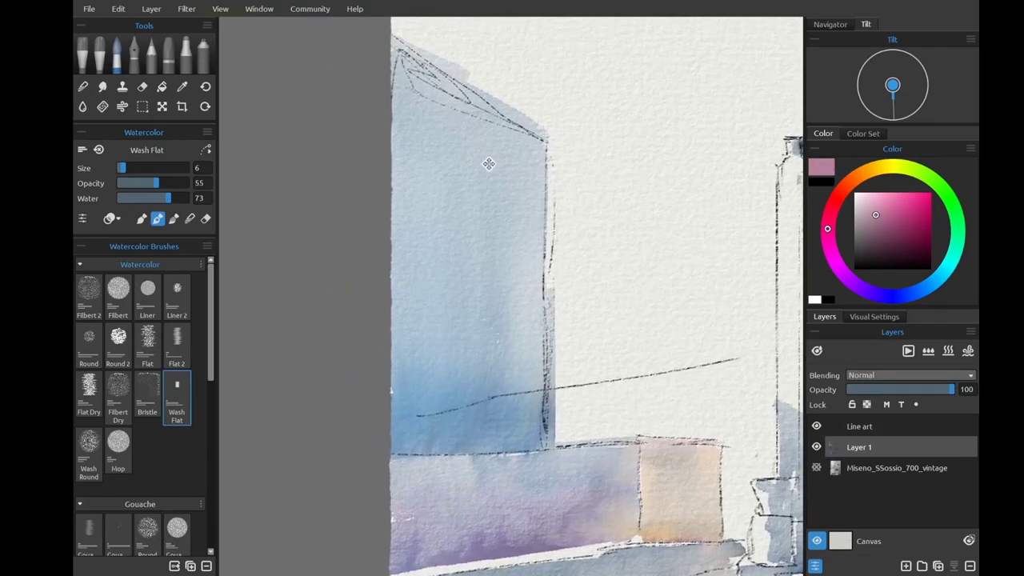
key(])
key(])
key(])
key(])
key(])
key(])
key(])
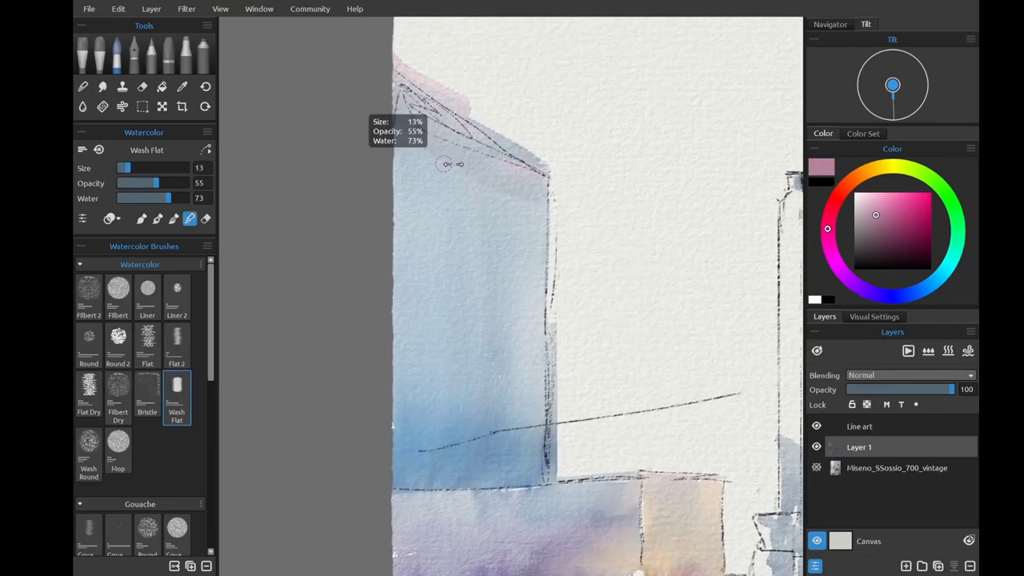
alt+click(416, 76)
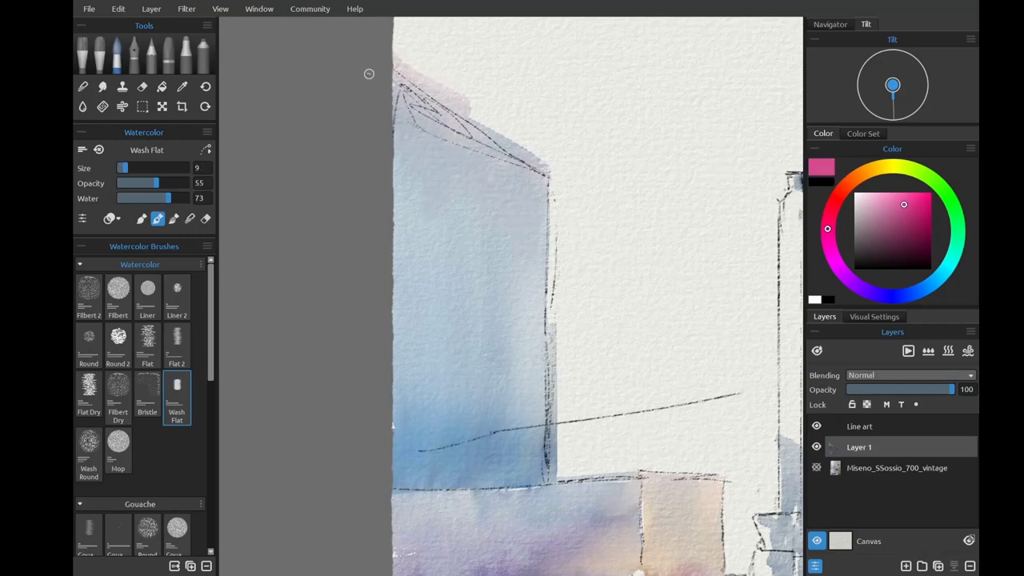
mouse_move(453, 80)
mouse_down()
mouse_move(466, 117)
mouse_move(548, 163)
mouse_up()
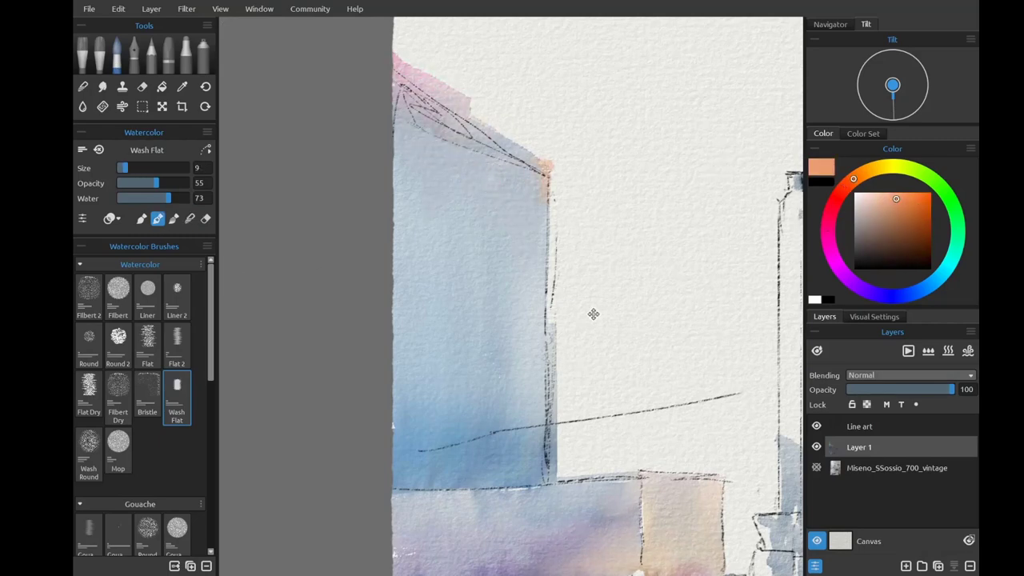
Deepen the shadow in the facade's window recess with dark blue at brush size 5.
drag(592, 314, 488, 114)
key(])
key(])
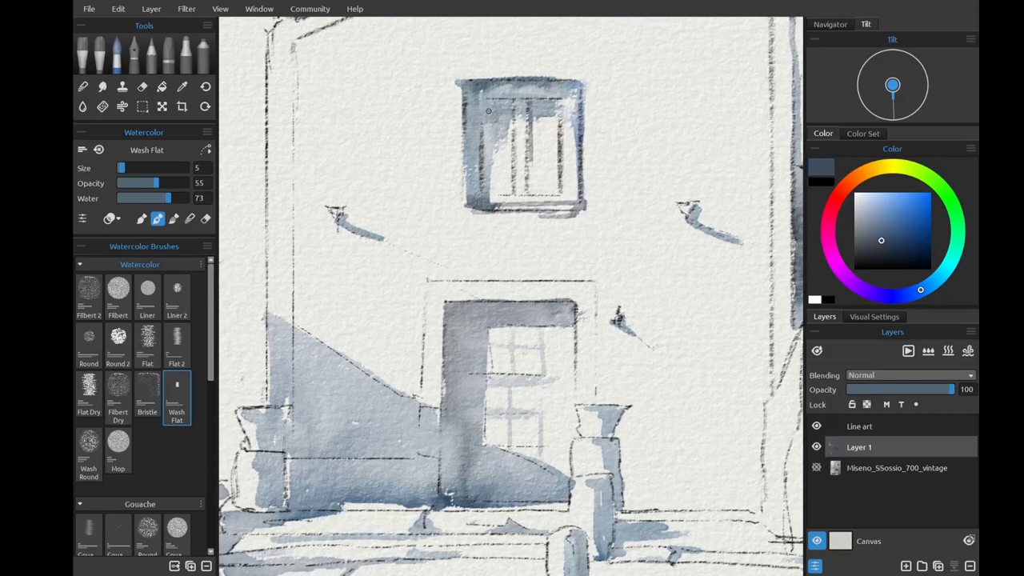
drag(440, 259, 417, 165)
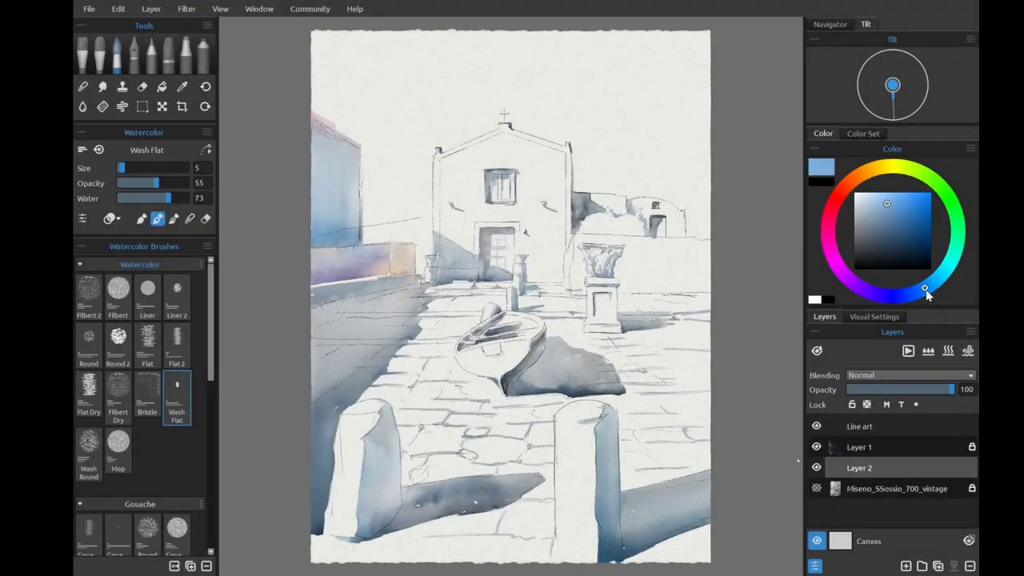
Wash the sky between the left building and the church in light cyan on Layer 2, with brush sizes from 17 to 28.
drag(926, 294, 942, 273)
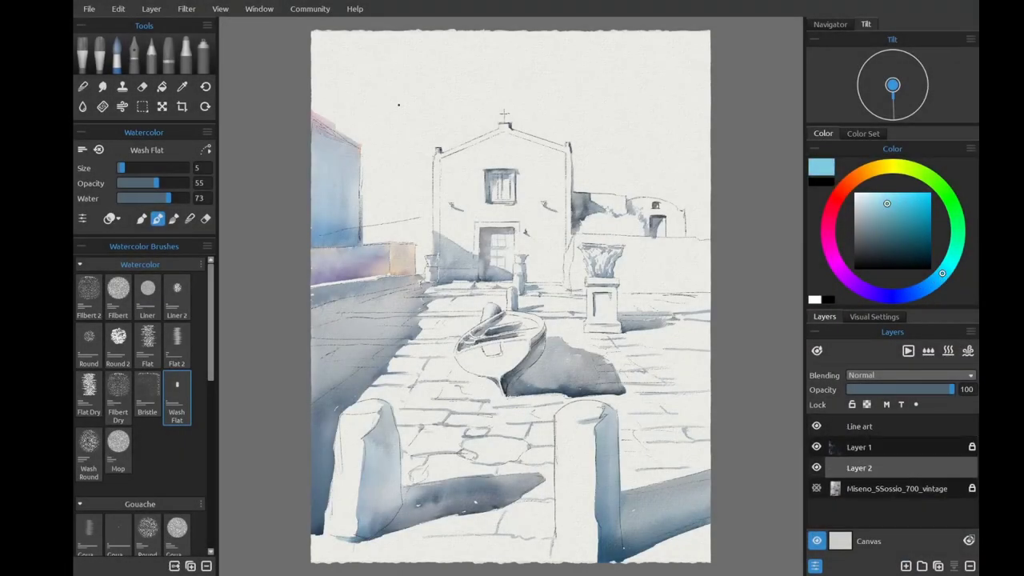
click(152, 168)
mouse_move(384, 192)
mouse_down()
mouse_move(334, 104)
mouse_move(404, 201)
mouse_up()
scroll(386, 228, up, 2)
scroll(579, 152, up, 2)
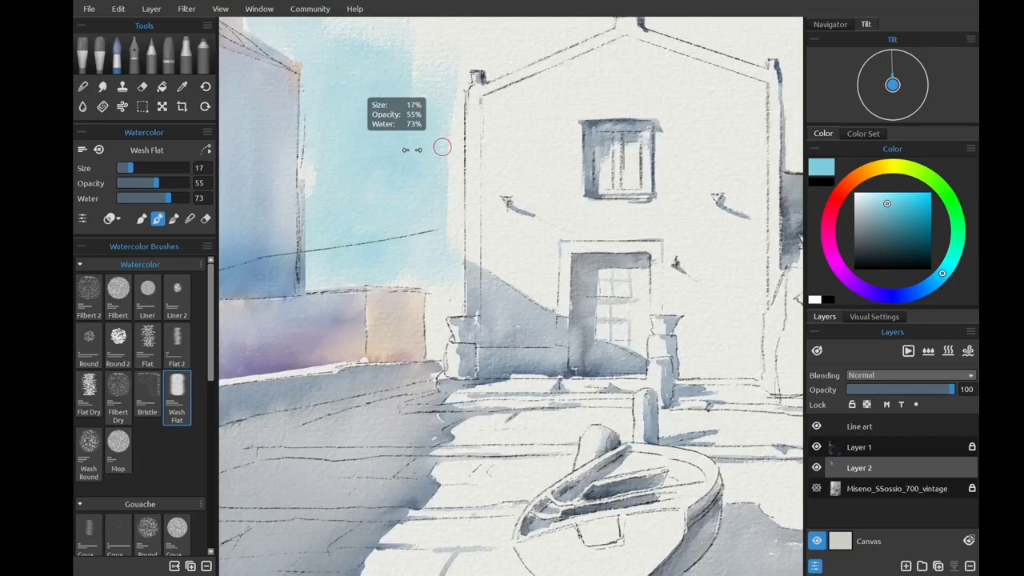
scroll(434, 279, up, 2)
scroll(336, 83, down, 1)
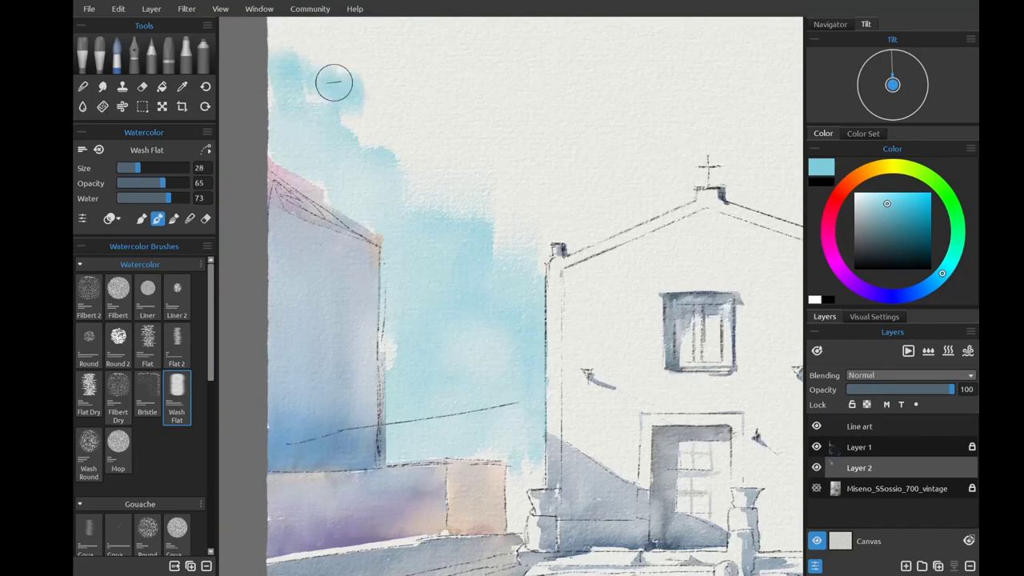
Extend the sky above the left building at brush size 48 and opacity 42, and follow the church's roofline at size 16.
scroll(520, 140, down, 3)
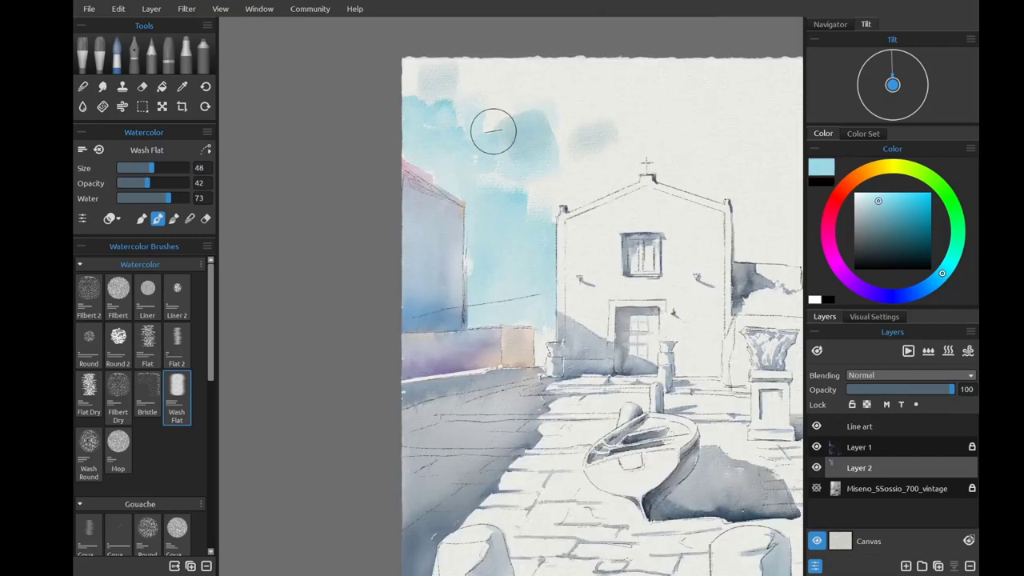
scroll(563, 223, up, 3)
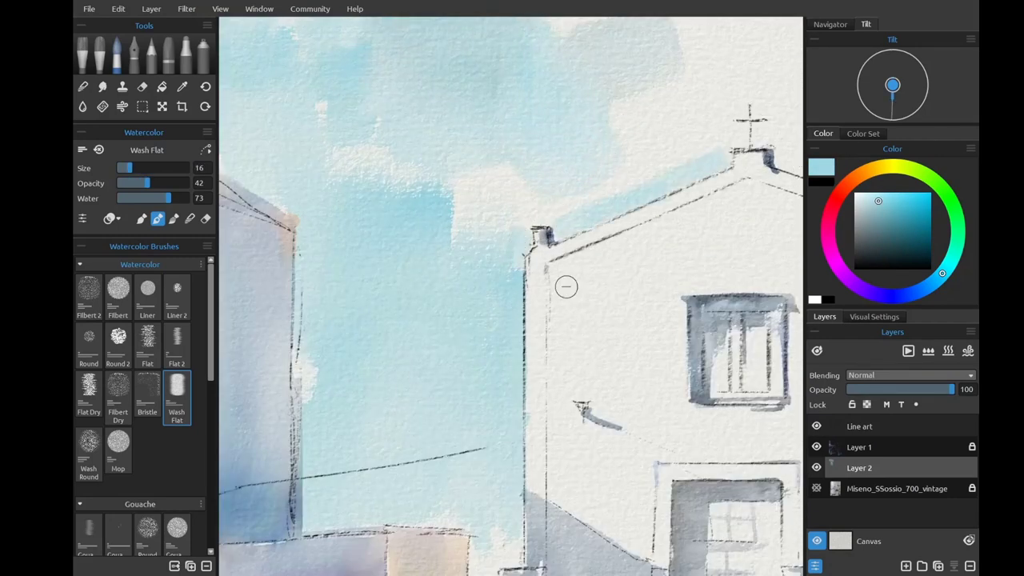
mouse_move(520, 232)
mouse_down()
mouse_move(471, 199)
mouse_move(589, 181)
mouse_move(796, 170)
mouse_up()
mouse_move(687, 150)
mouse_down()
mouse_move(505, 206)
mouse_move(521, 188)
mouse_move(631, 206)
mouse_move(692, 238)
mouse_move(488, 183)
mouse_move(411, 88)
mouse_move(631, 223)
mouse_up()
scroll(614, 208, down, 5)
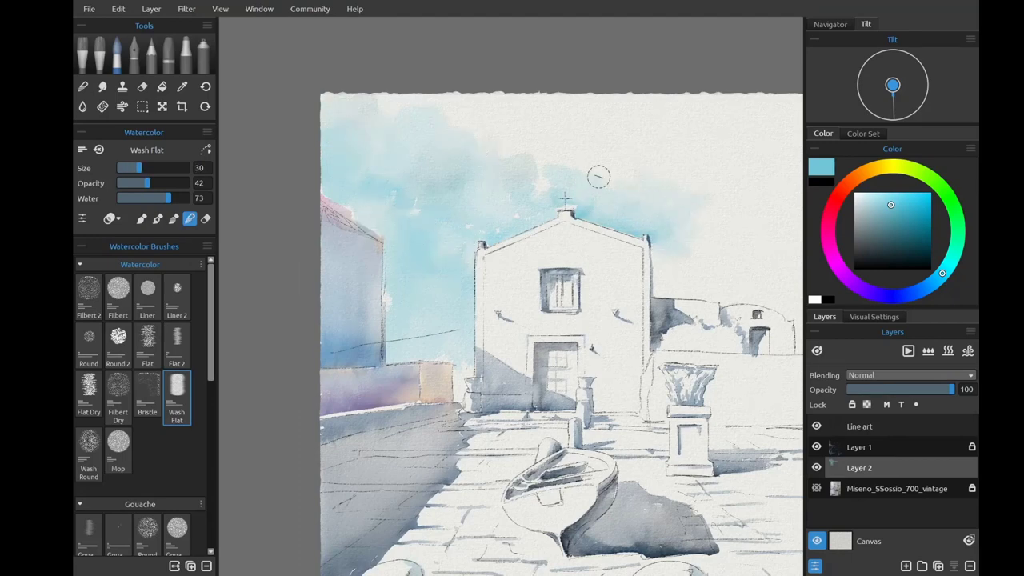
Paint the sky beside the church in light cyan, following the outbuilding's flat and domed roofs at brush size 13.
scroll(598, 176, down, 3)
scroll(608, 266, up, 8)
mouse_move(480, 192)
mouse_down()
mouse_move(507, 262)
mouse_move(581, 257)
mouse_move(565, 241)
mouse_move(614, 215)
mouse_move(531, 156)
mouse_move(624, 270)
mouse_up()
click(892, 200)
scroll(568, 309, up, 3)
scroll(367, 289, up, 3)
scroll(367, 290, down, 3)
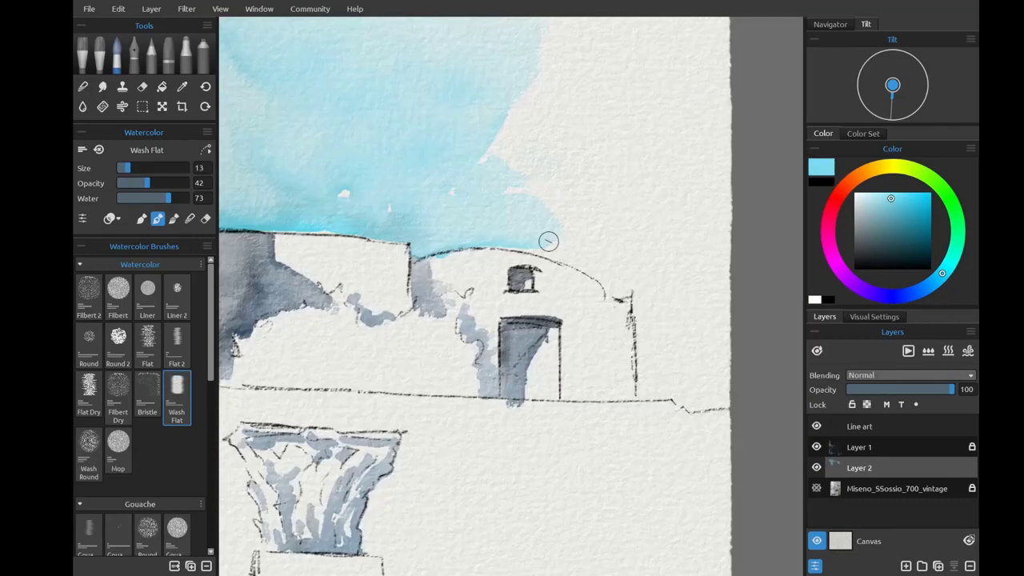
Carry the cyan sky wash past the domed outbuilding to the edge of the paper with a larger brush.
key(bracketright)
key(bracketright)
key(bracketright)
mouse_move(590, 199)
mouse_down()
mouse_move(717, 226)
mouse_move(730, 206)
mouse_move(684, 196)
mouse_move(682, 259)
mouse_move(705, 299)
mouse_move(704, 263)
mouse_move(688, 327)
mouse_move(735, 270)
mouse_move(765, 295)
mouse_move(756, 140)
mouse_move(699, 128)
mouse_move(697, 267)
mouse_up()
scroll(696, 208, down, 2)
scroll(704, 267, up, 2)
key(bracketright)
Fill the upper sky over the church to the paper edges in varied cyan tones at brush size 52 and opacity 42.
scroll(696, 267, down, 3)
key(bracketright)
key(bracketright)
key(bracketright)
key(bracketright)
key(bracketright)
drag(457, 129, 603, 187)
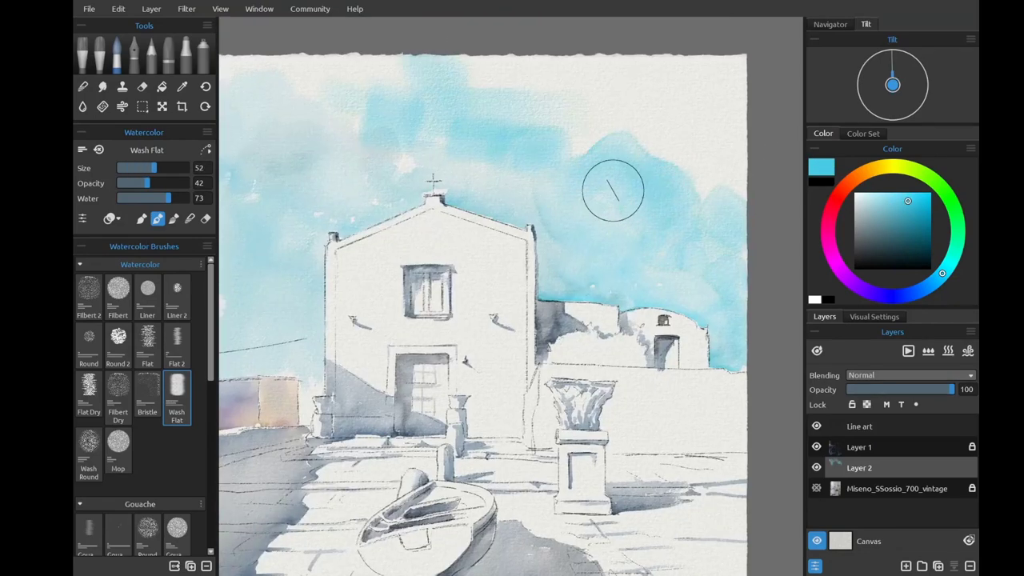
drag(560, 141, 455, 101)
click(894, 200)
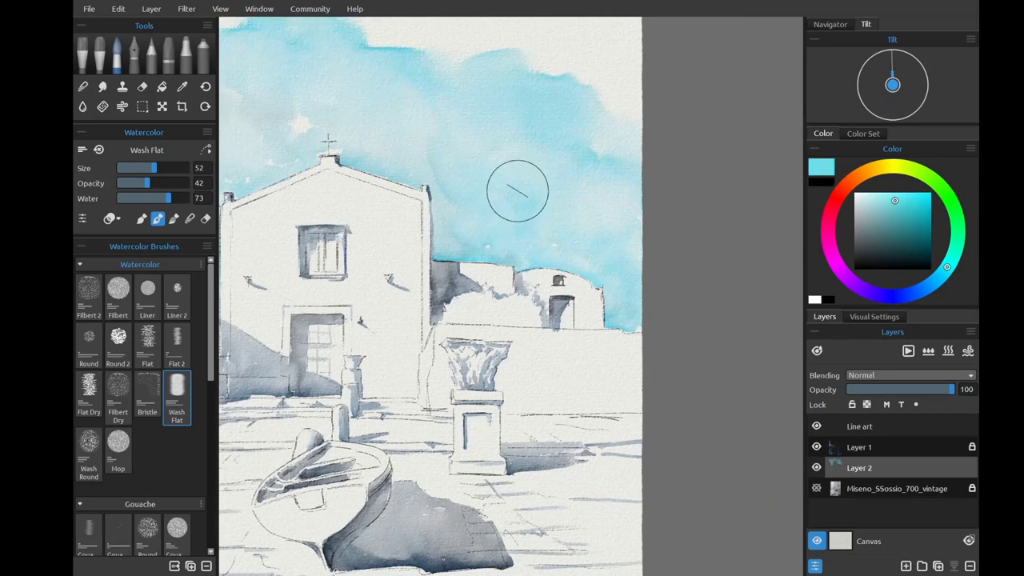
scroll(514, 183, down, 2)
scroll(613, 213, up, 2)
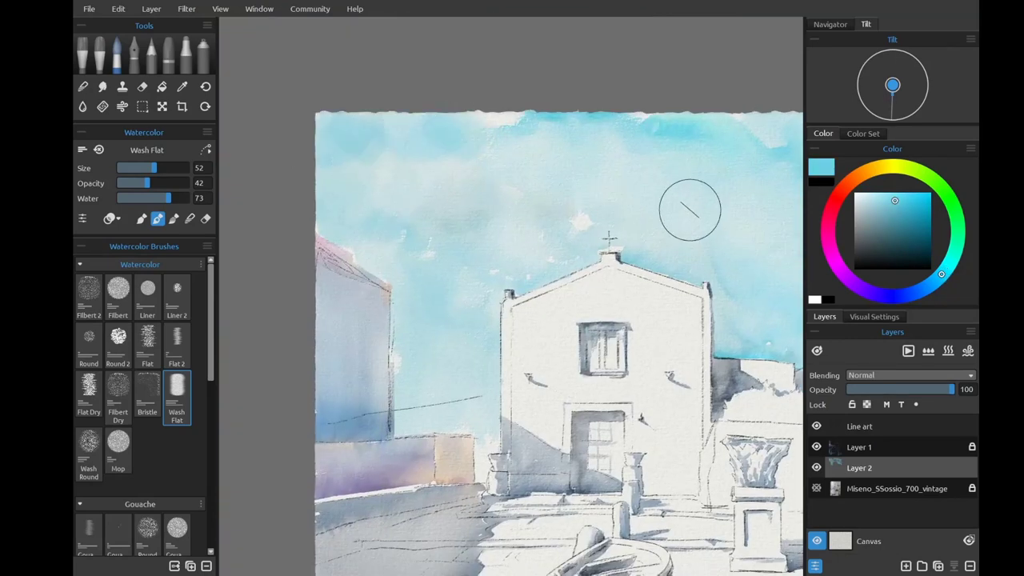
Deepen the lower sky above the low wall with cyan and blue at brush sizes 21 and 26.
scroll(434, 297, up, 2)
key(bracketleft)
key(bracketleft)
key(bracketleft)
key(bracketleft)
key(bracketleft)
key(bracketleft)
key(bracketleft)
key(bracketright)
key(bracketright)
key(bracketright)
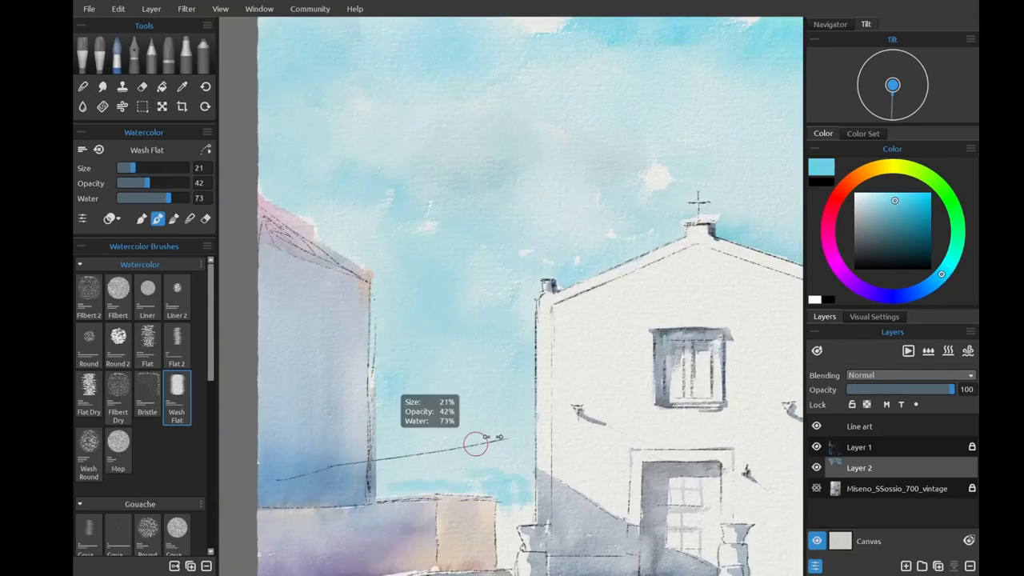
alt+click(416, 446)
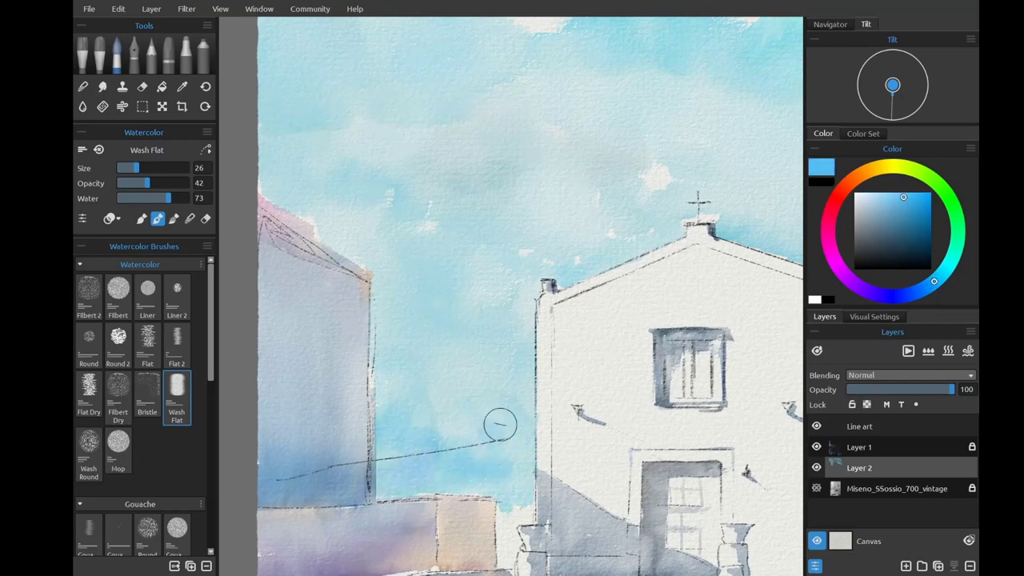
Refine the sky around the facade's corner finial at brush size 4 and along the left building's roof at size 9.
alt+click(479, 256)
key(bracketleft)
key(bracketleft)
key(bracketleft)
scroll(519, 320, up, 2)
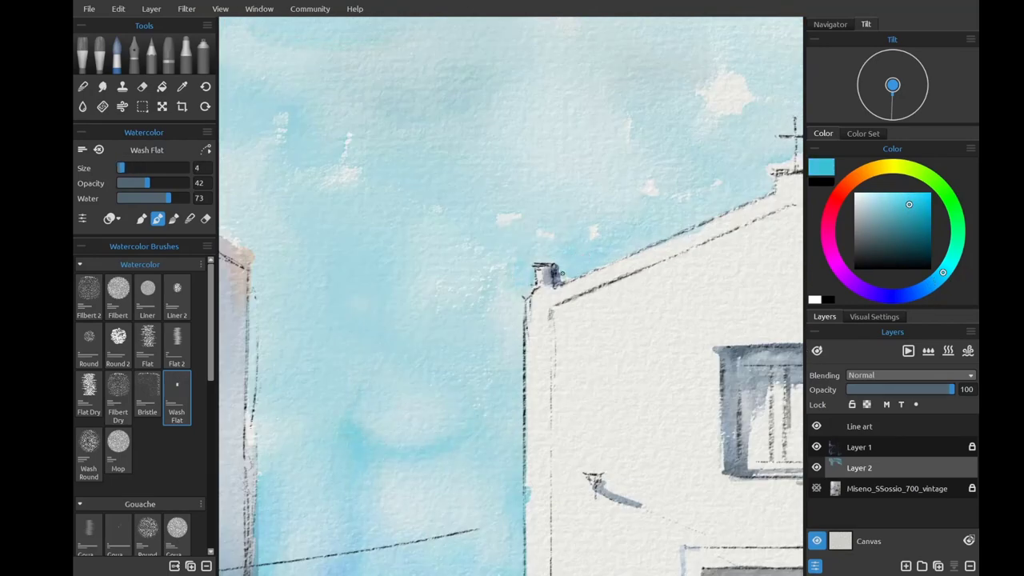
scroll(550, 276, left, 5)
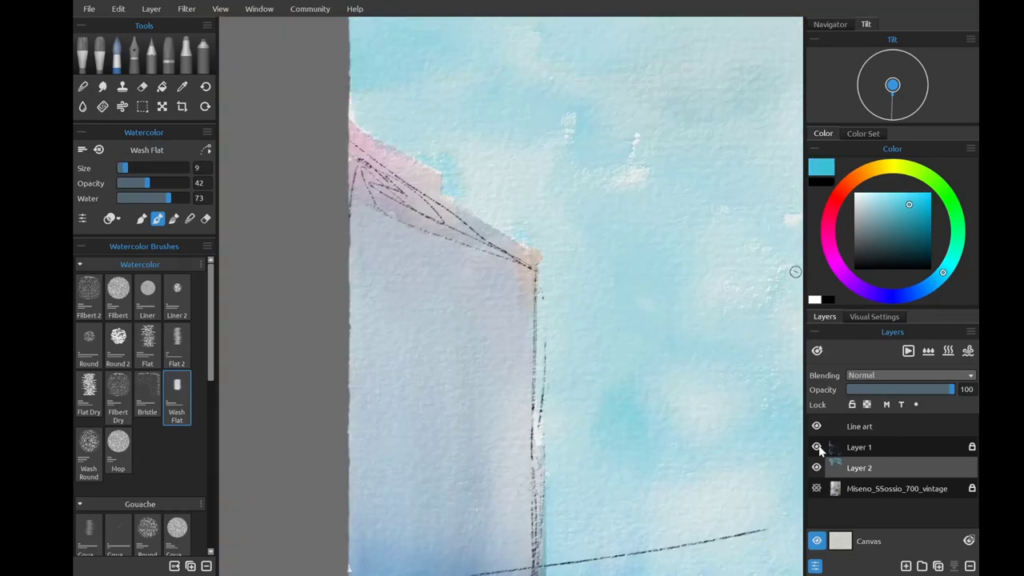
key(e)
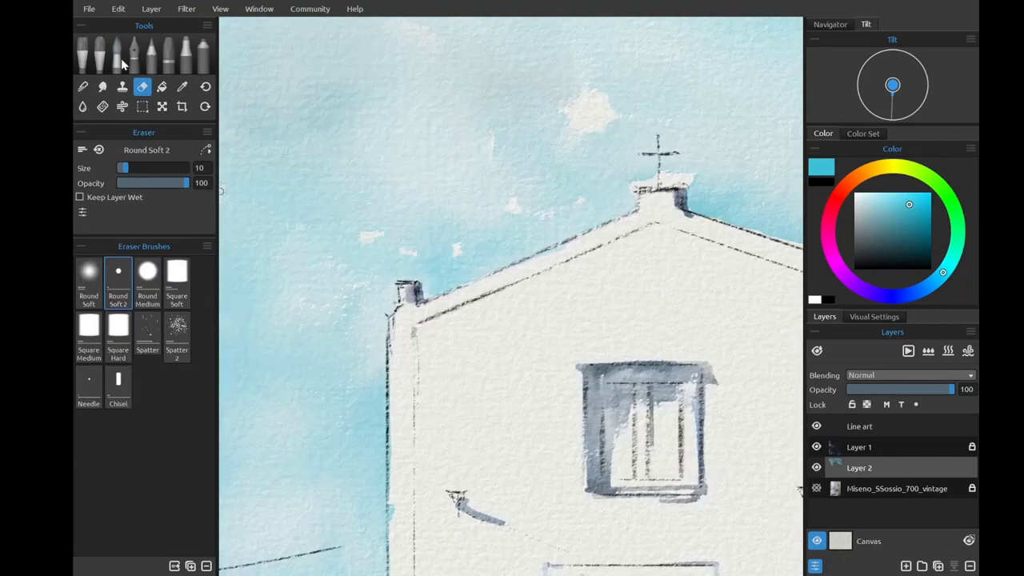
click(120, 62)
Blend the sky washes and touch up the sky beside the church in blue at brush size 15.
scroll(603, 218, up, 4)
scroll(603, 218, left, 2)
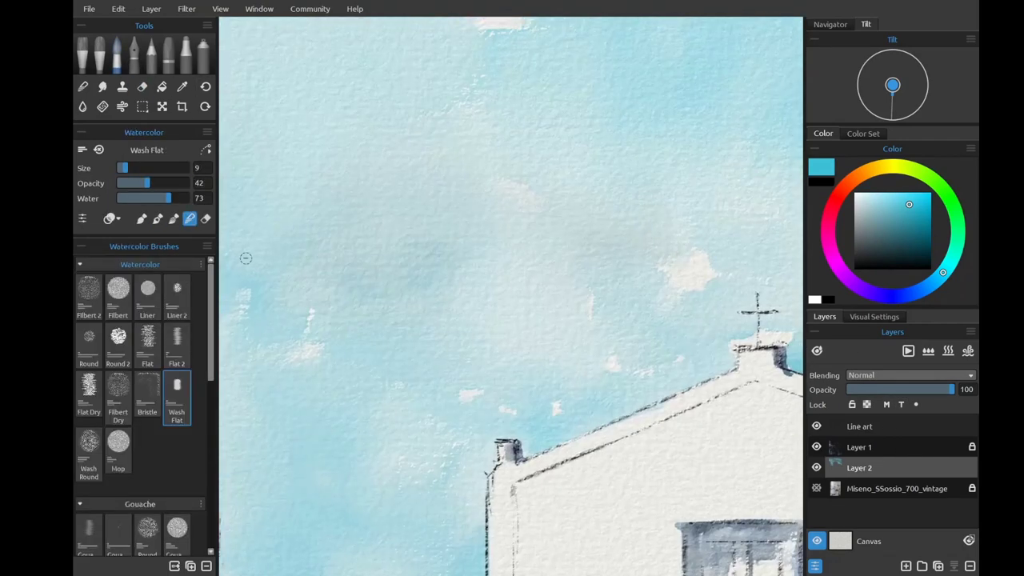
key(ctrl+0)
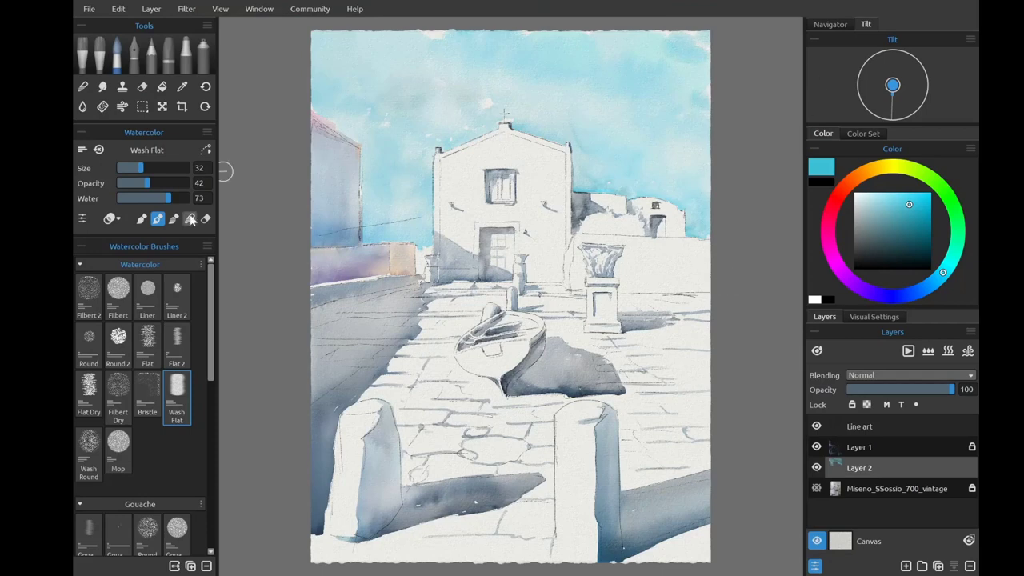
click(191, 219)
scroll(569, 139, up, 3)
click(158, 221)
scroll(621, 178, down, 3)
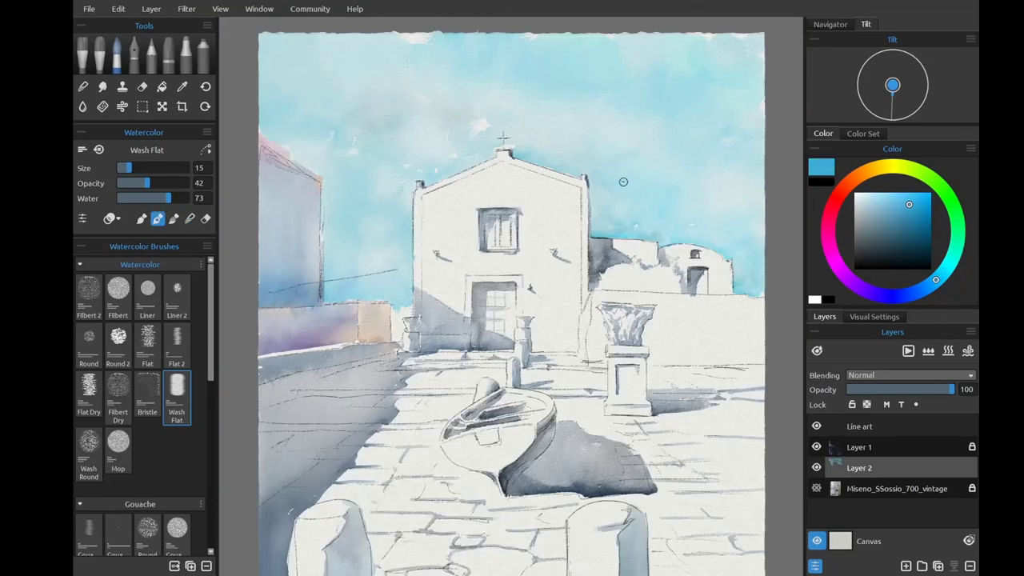
key(bracketright)
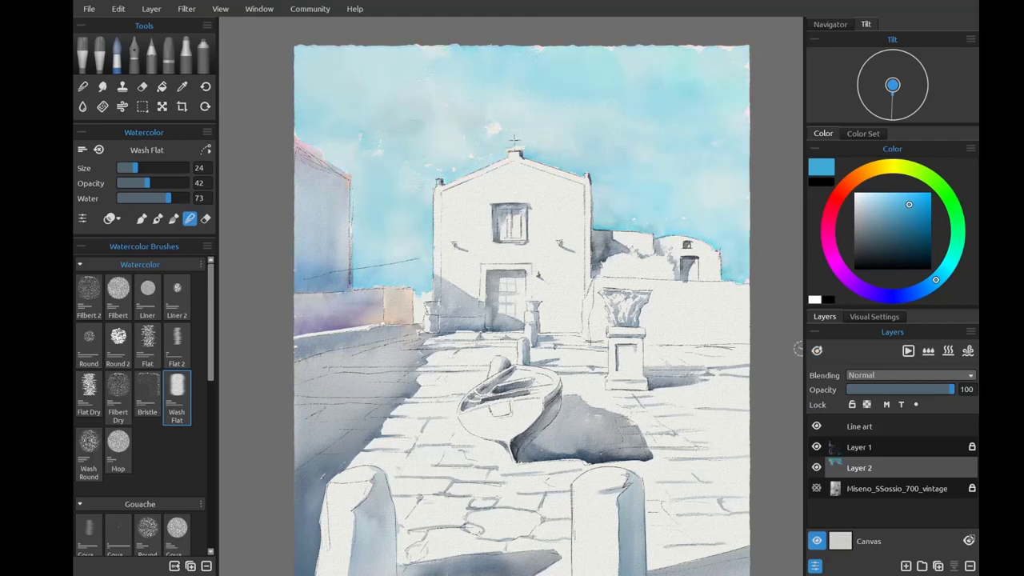
Deepen the sky beside the roof cross and along the adjoining roof slope in blue at brush sizes 14 and 9.
scroll(693, 176, up, 3)
key(b)
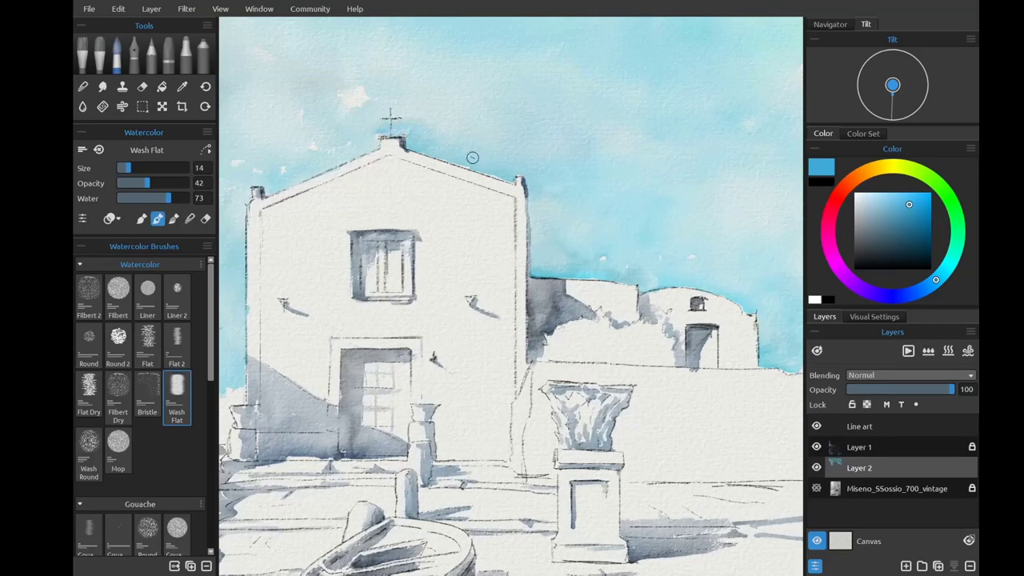
scroll(379, 143, up, 3)
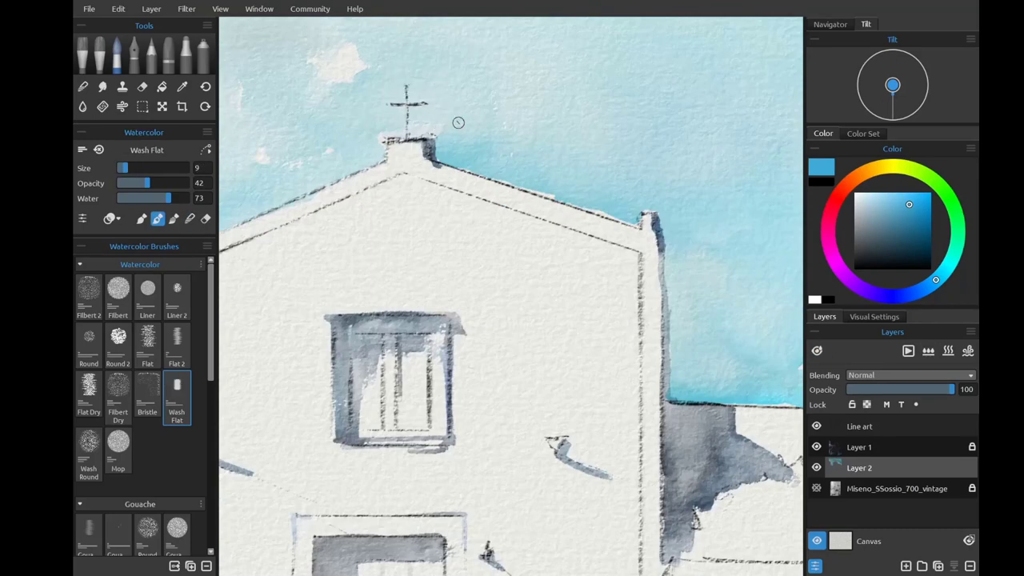
scroll(691, 362, down, 3)
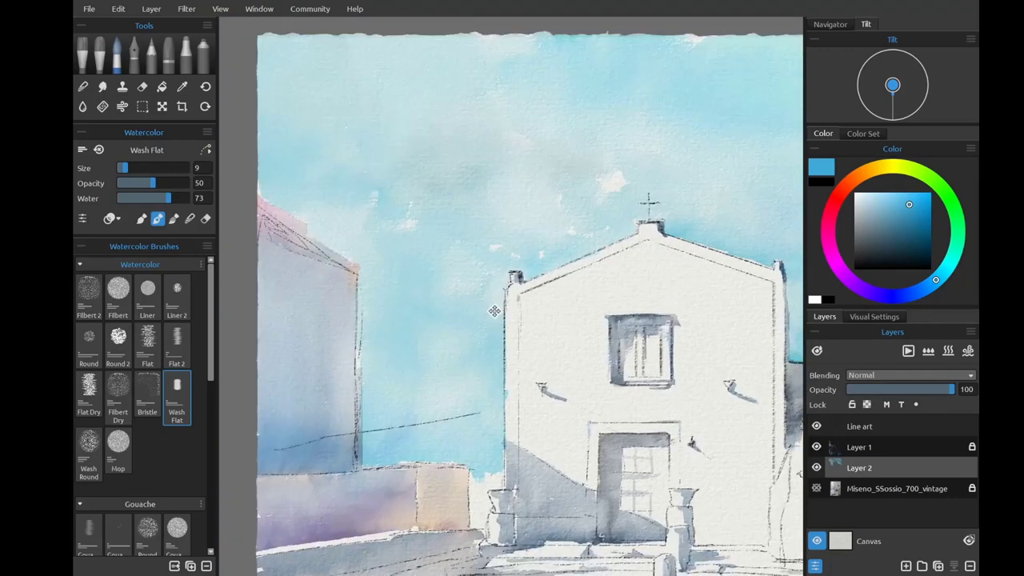
Strengthen the clouds over the left building and church with saturated blue at brush size 42 and opacity 50.
mouse_move(320, 176)
mouse_down()
mouse_move(477, 153)
mouse_move(595, 152)
mouse_up()
key(bracketright)
key(bracketright)
key(bracketright)
key(bracketright)
scroll(456, 105, down, 2)
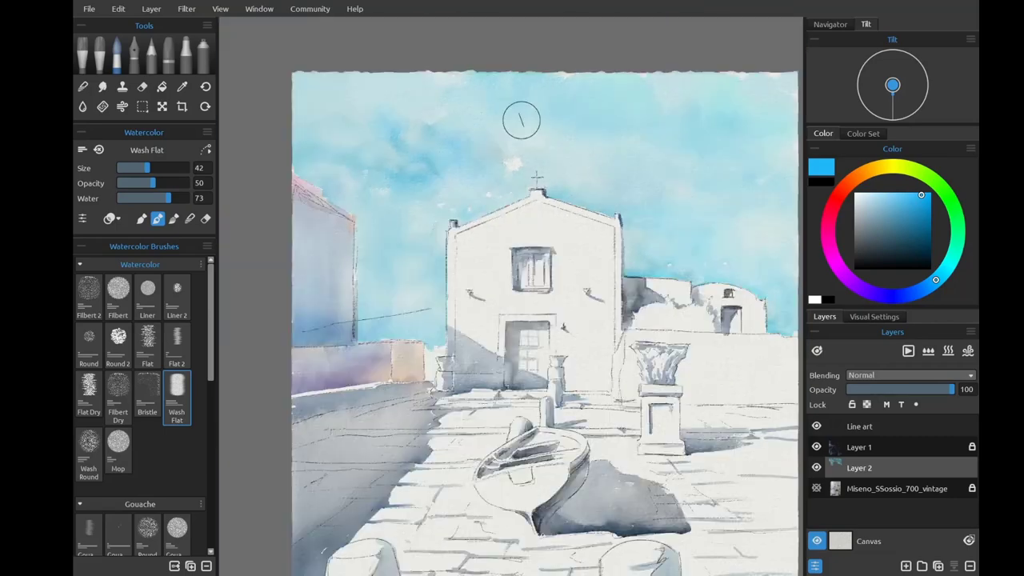
Blend the sky's blue strokes and add blue accents near the roof cross at brush size 15.
key(w)
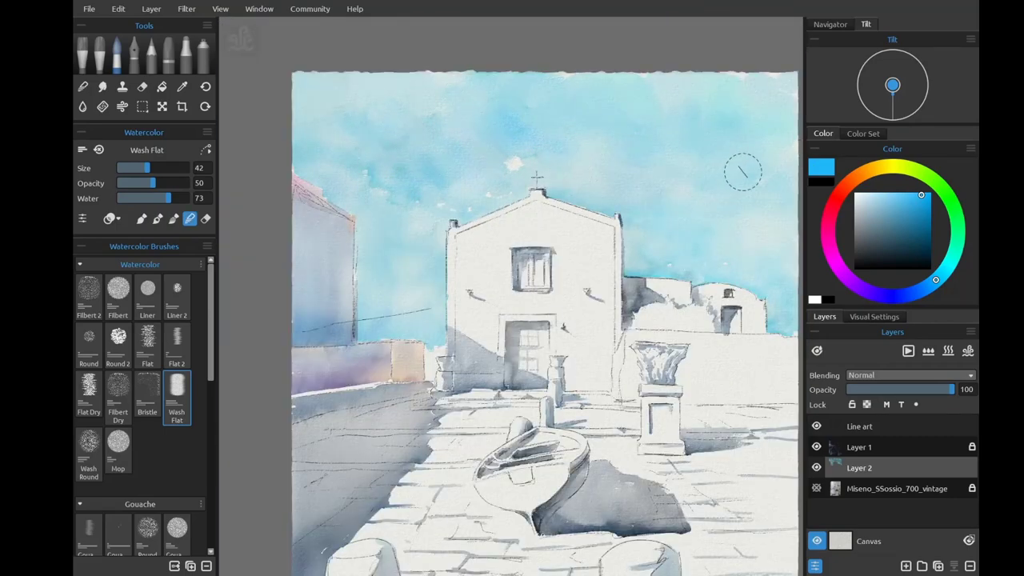
scroll(743, 172, up, 2)
key(n)
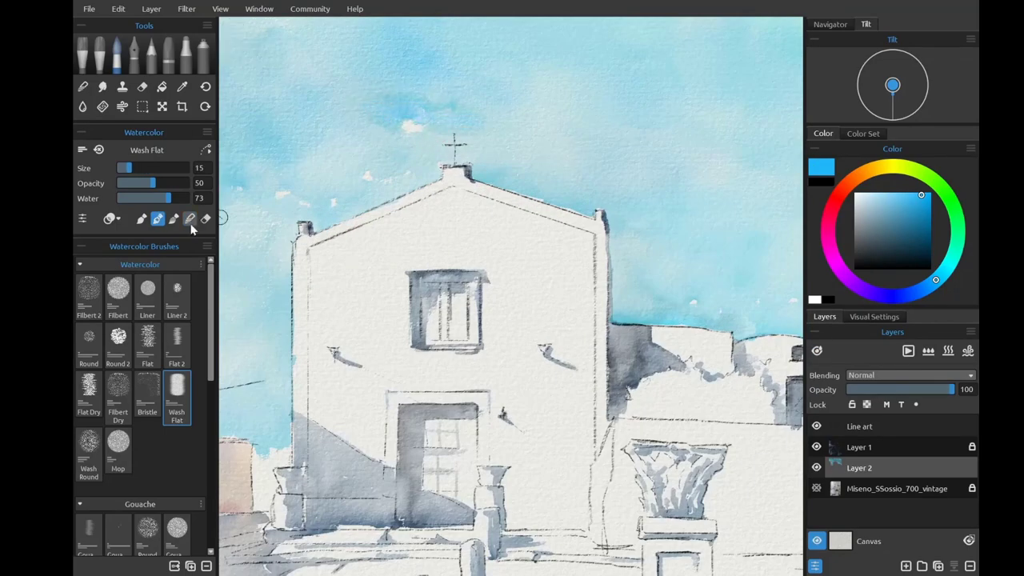
Make Layer 1 the active layer and blend blue into the lower part of the boat's ground shadow at brush size 15.
scroll(557, 206, down, 2)
scroll(631, 344, up, 3)
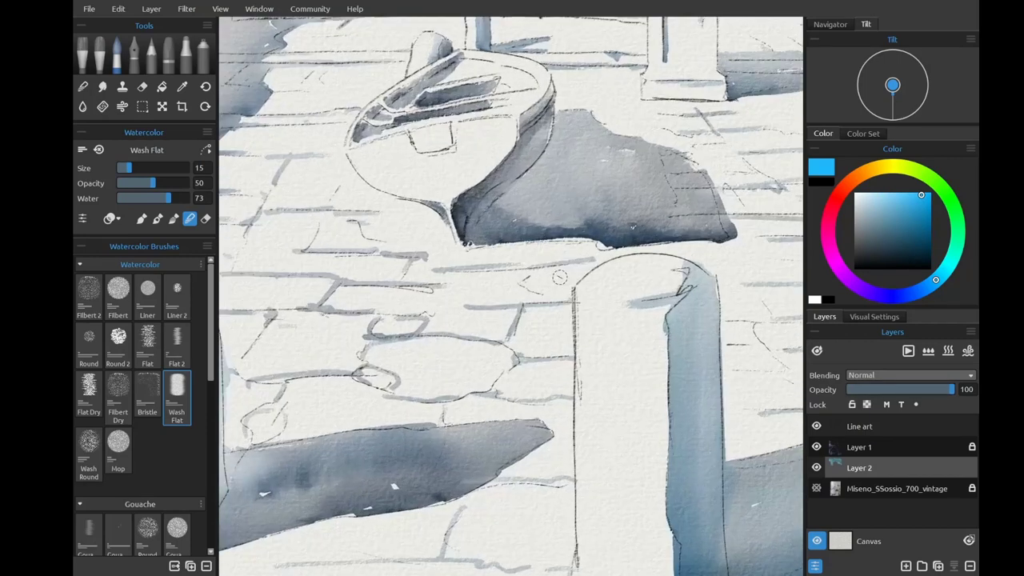
key(n)
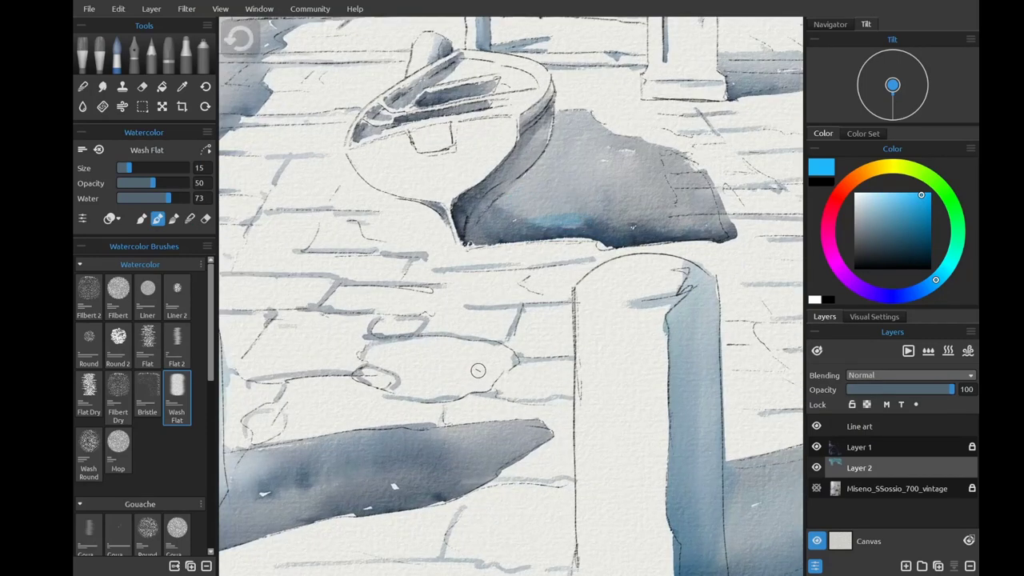
click(879, 447)
key(b)
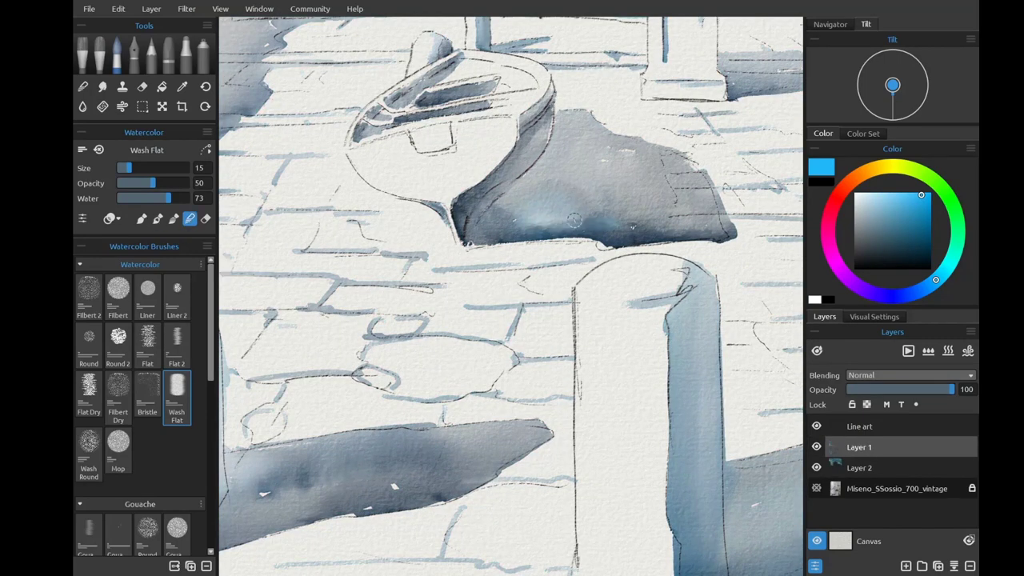
drag(532, 218, 603, 225)
Deepen the boat's ground shadow with sampled dark blue tones at brush sizes 15 and 9, raising the opacity to 55.
alt+click(506, 213)
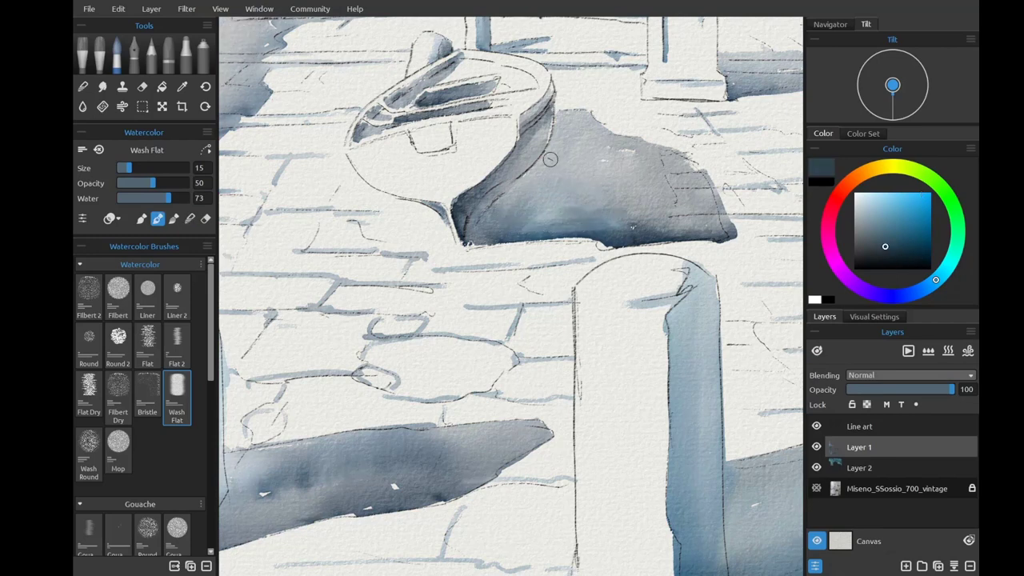
mouse_move(479, 234)
mouse_down()
mouse_move(565, 218)
mouse_move(798, 224)
mouse_move(624, 166)
mouse_move(562, 161)
mouse_move(601, 163)
mouse_move(554, 174)
mouse_move(800, 217)
mouse_move(538, 163)
mouse_move(488, 220)
mouse_up()
alt+click(584, 204)
alt+click(553, 175)
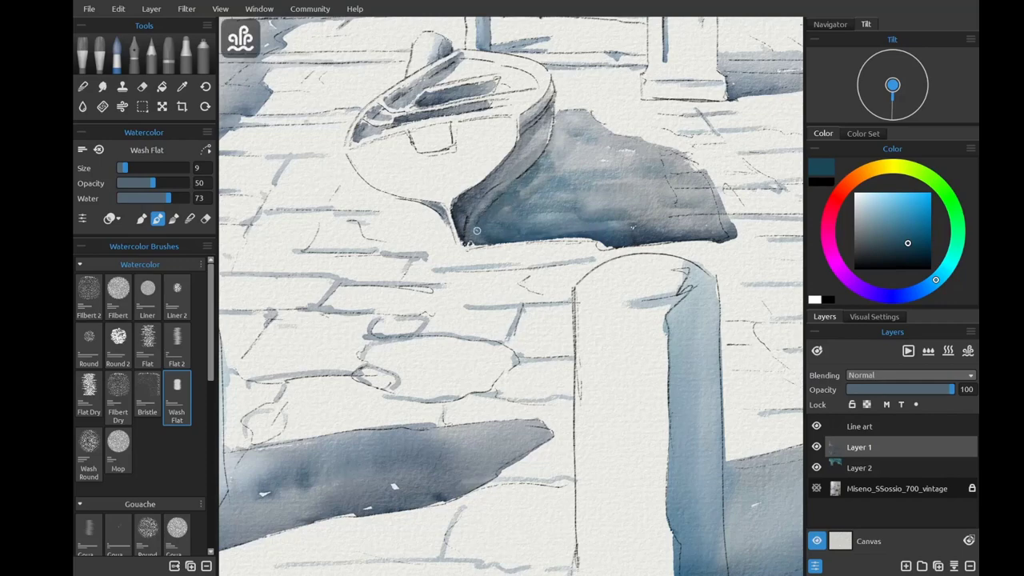
key(bracketleft)
key(bracketleft)
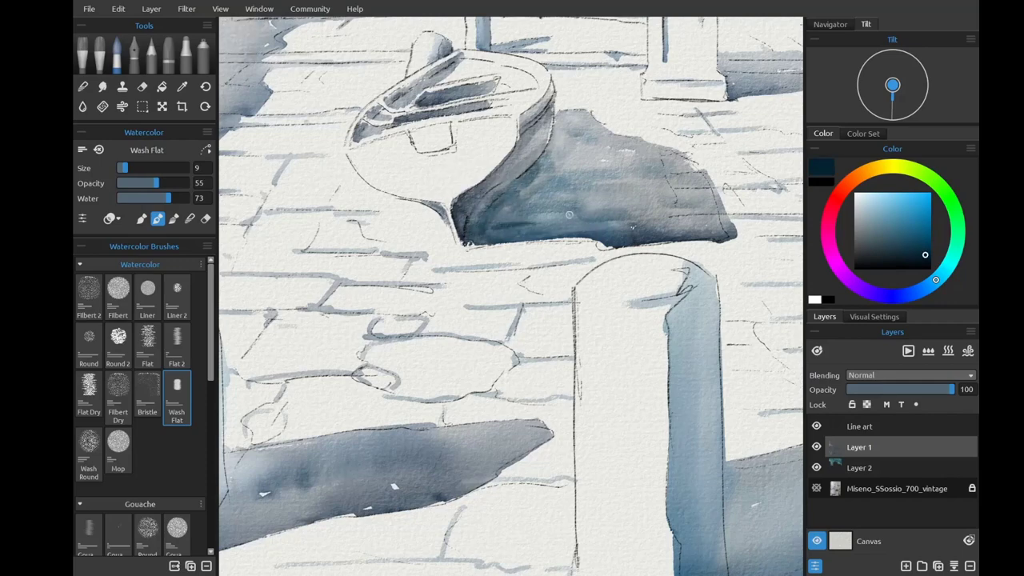
scroll(651, 271, down, 6)
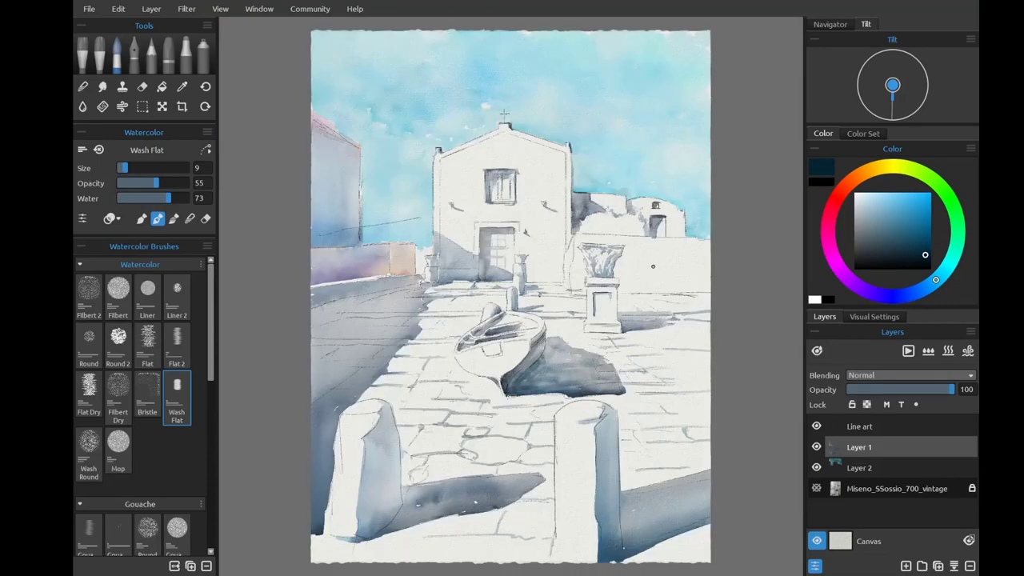
click(820, 448)
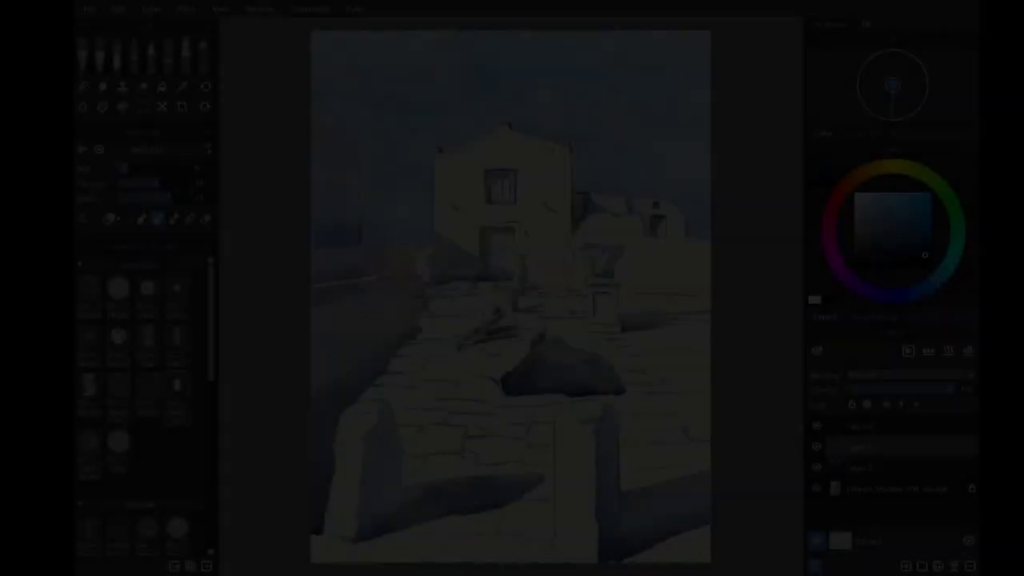
Paint warm beige and light orange washes over the shaded left wall and the paving beside it at brush size 16.
key(bracketright)
key(bracketright)
key(bracketright)
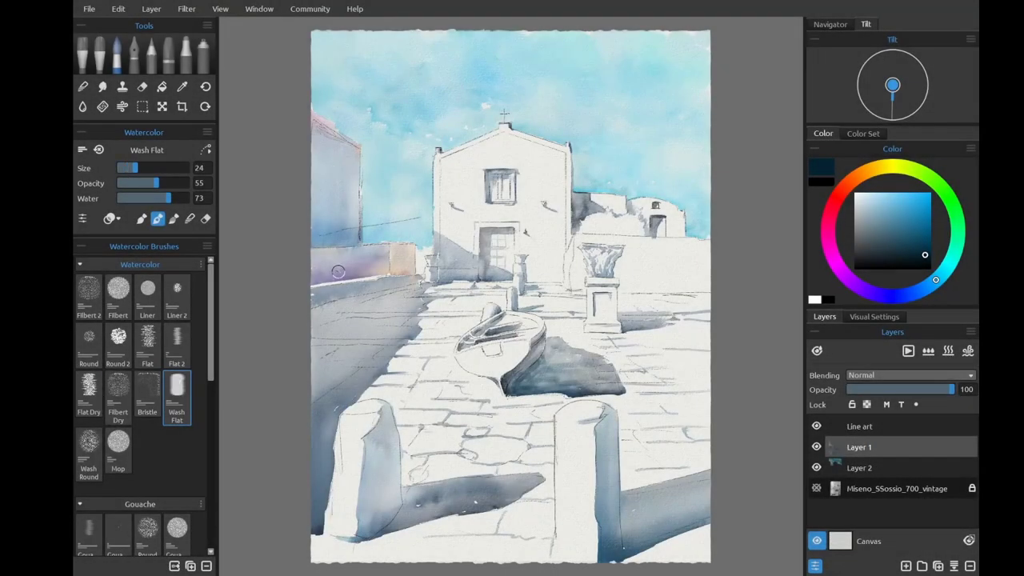
drag(337, 272, 404, 264)
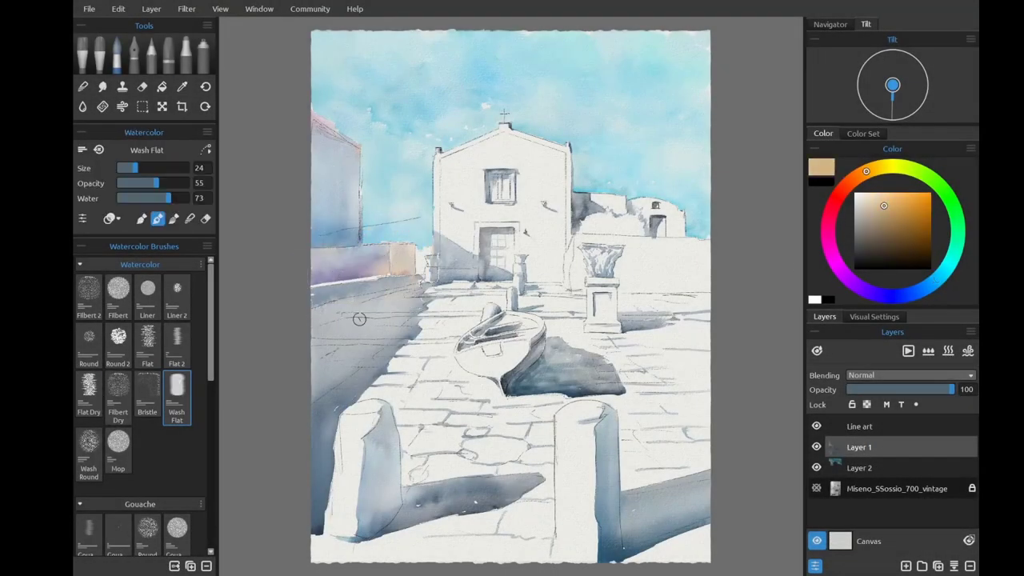
key(bracketleft)
key(bracketleft)
scroll(372, 319, up, 3)
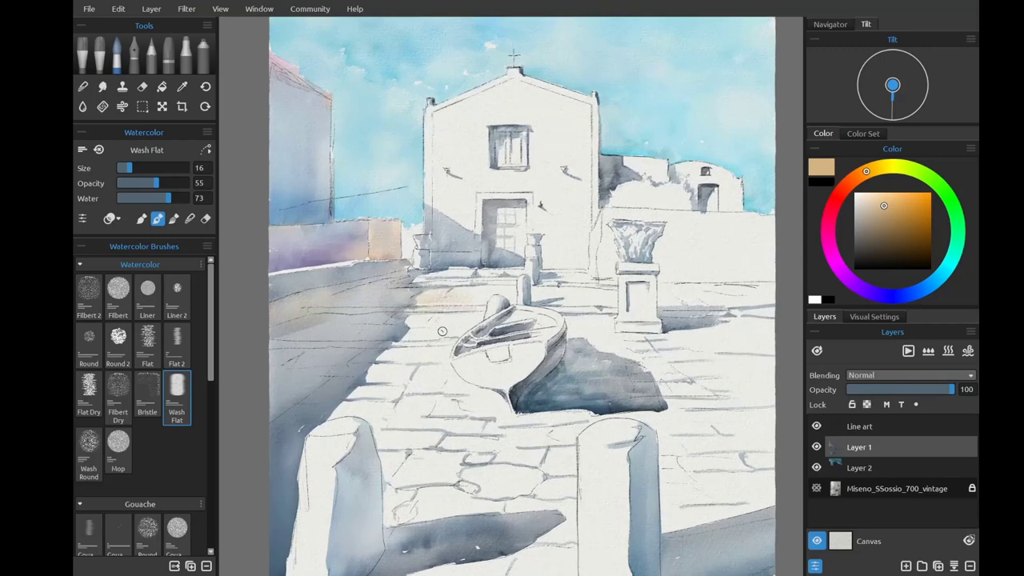
drag(373, 320, 420, 333)
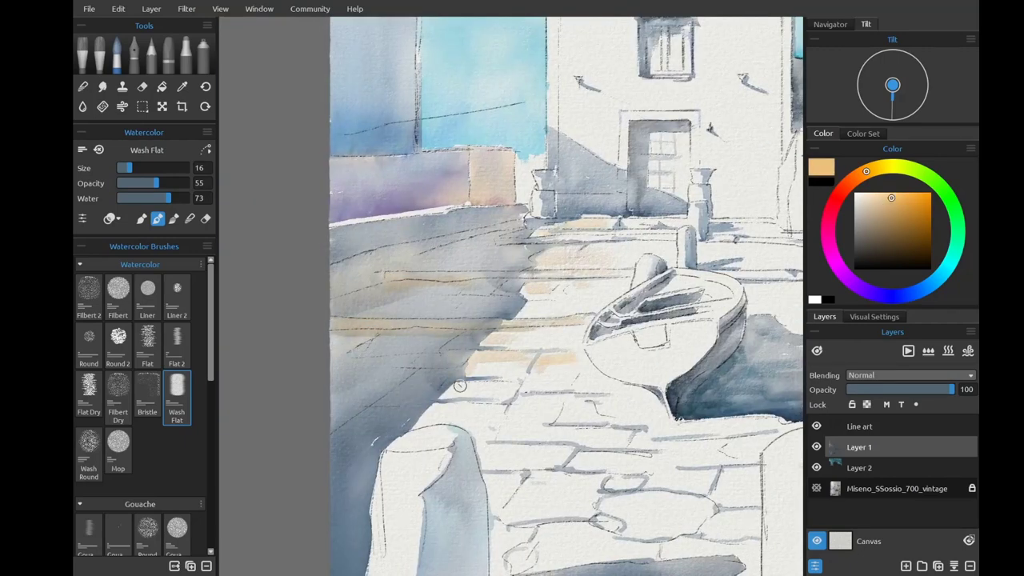
drag(370, 409, 445, 325)
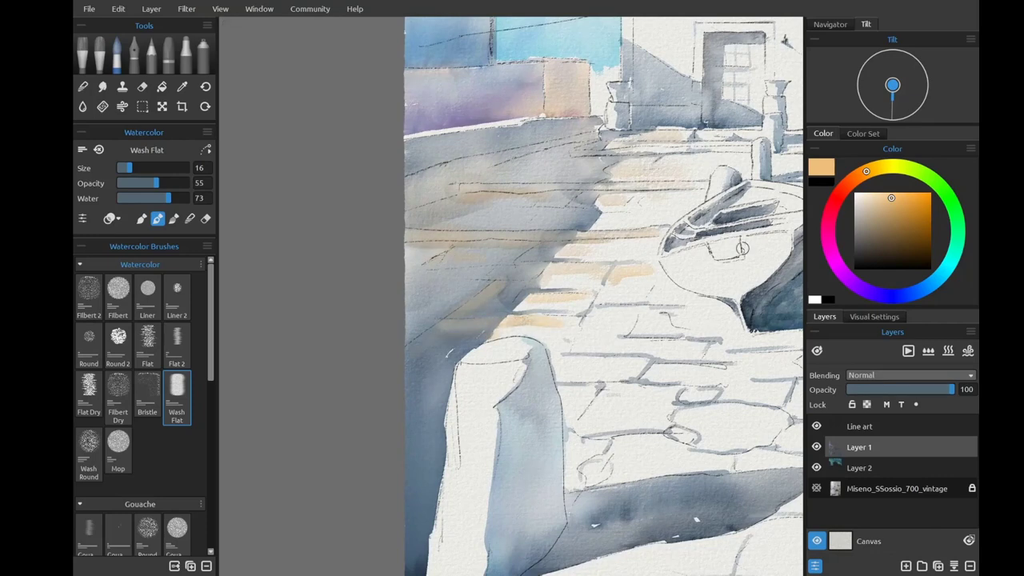
Color the paving stones between the boat and the front columns in light orange and yellow at brush sizes 12 and 18.
scroll(560, 232, up, 3)
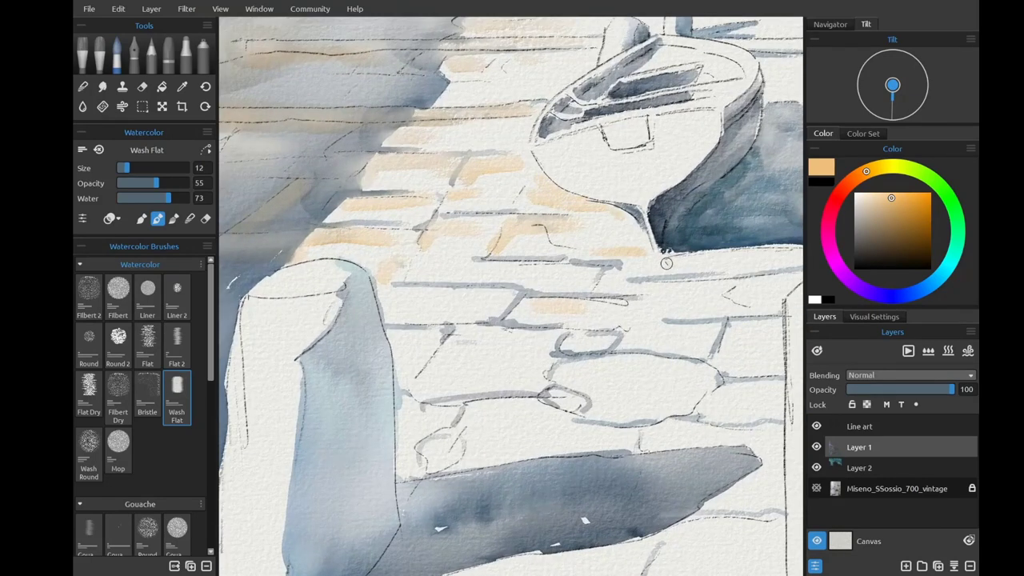
drag(387, 293, 524, 309)
drag(861, 178, 874, 168)
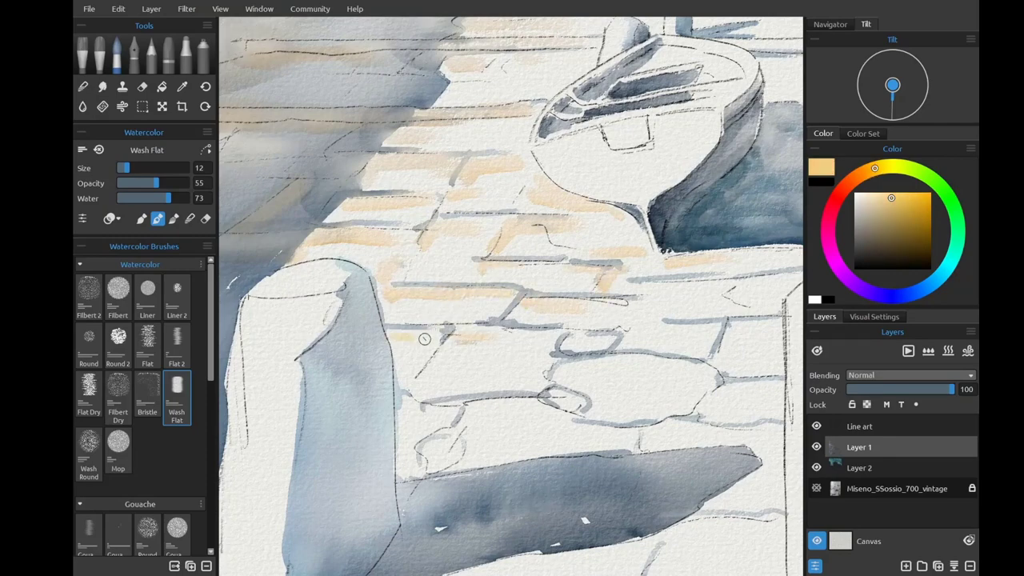
key(bracketright)
mouse_move(422, 336)
mouse_down()
mouse_move(434, 246)
mouse_move(380, 178)
mouse_move(555, 303)
mouse_up()
scroll(557, 288, down, 1)
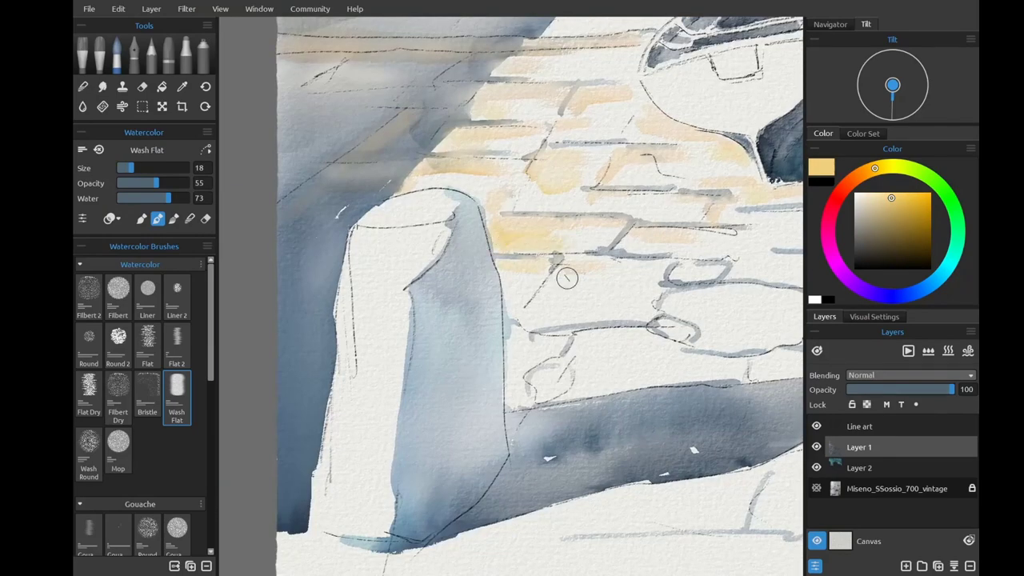
scroll(457, 342, down, 2)
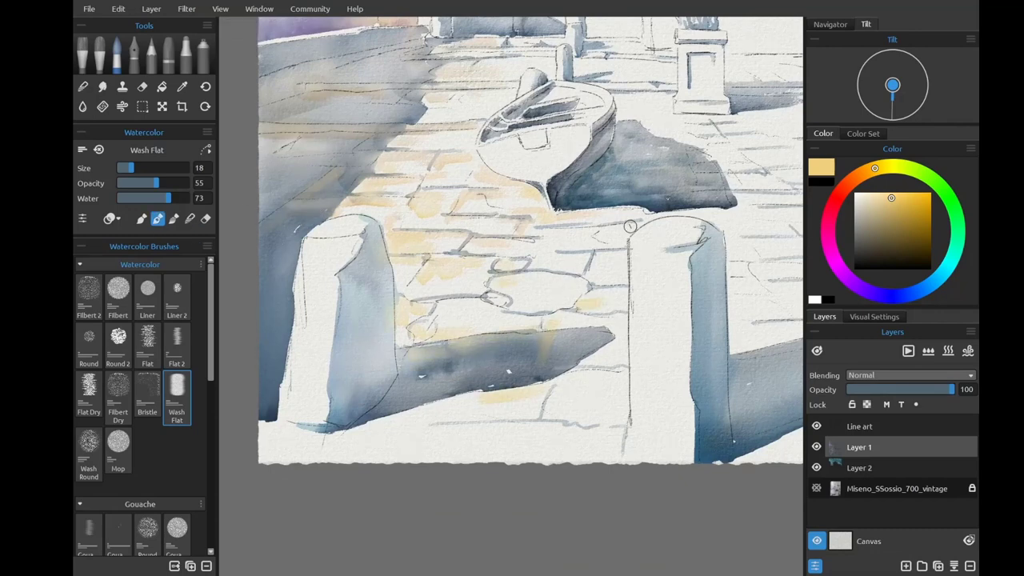
Wash the foreground ground strip between the two front columns in pale yellow and orange, starting at brush size 36.
key(bracketright)
key(bracketright)
key(bracketright)
mouse_move(360, 441)
mouse_down()
mouse_move(472, 440)
mouse_move(289, 452)
mouse_up()
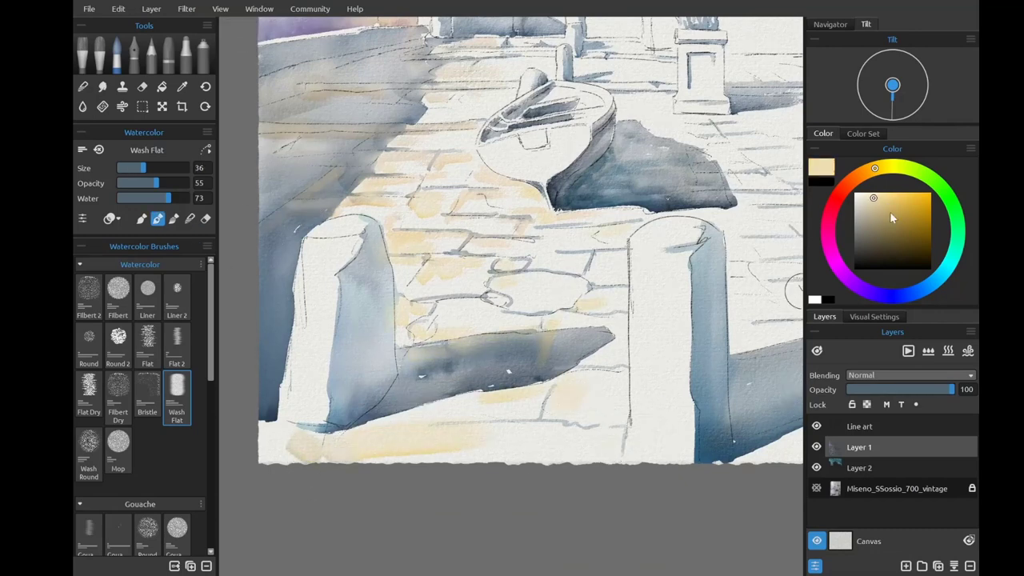
drag(606, 443, 623, 441)
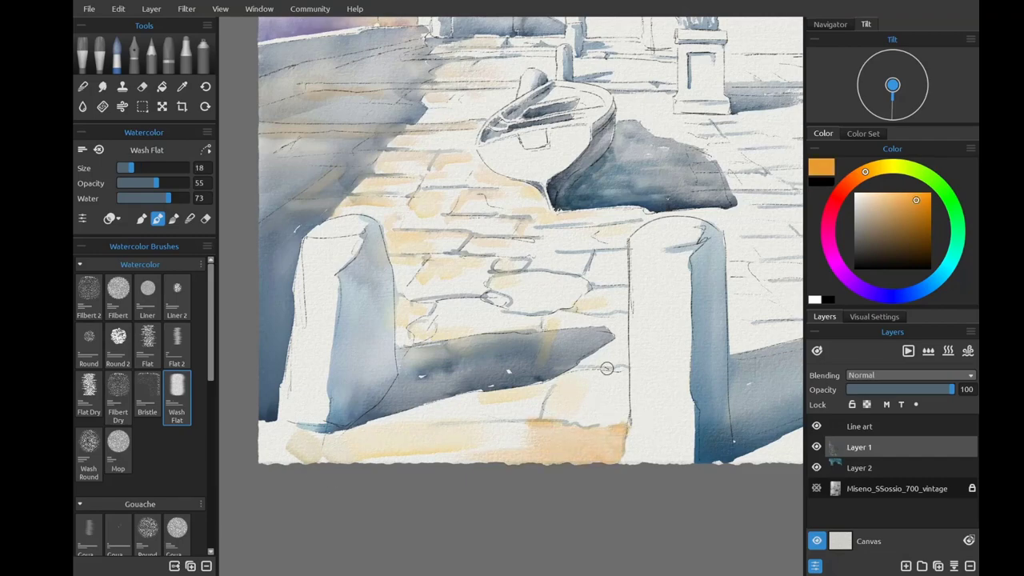
Add orange along the foreground strip and around the left column's foot at brush size 18 and opacity 50.
scroll(606, 368, up, 5)
key(shift+bracketleft)
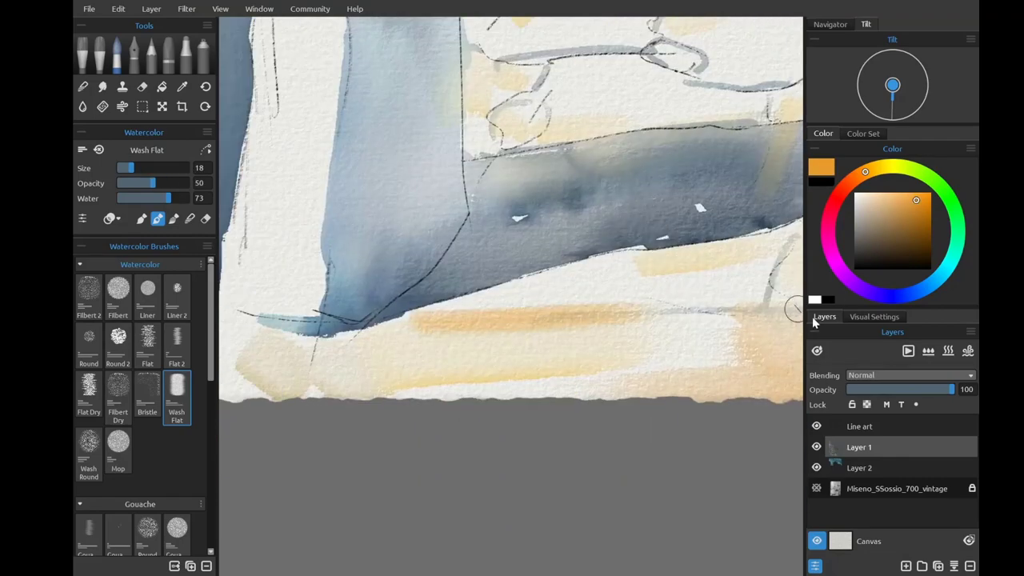
key(n)
scroll(332, 286, down, 2)
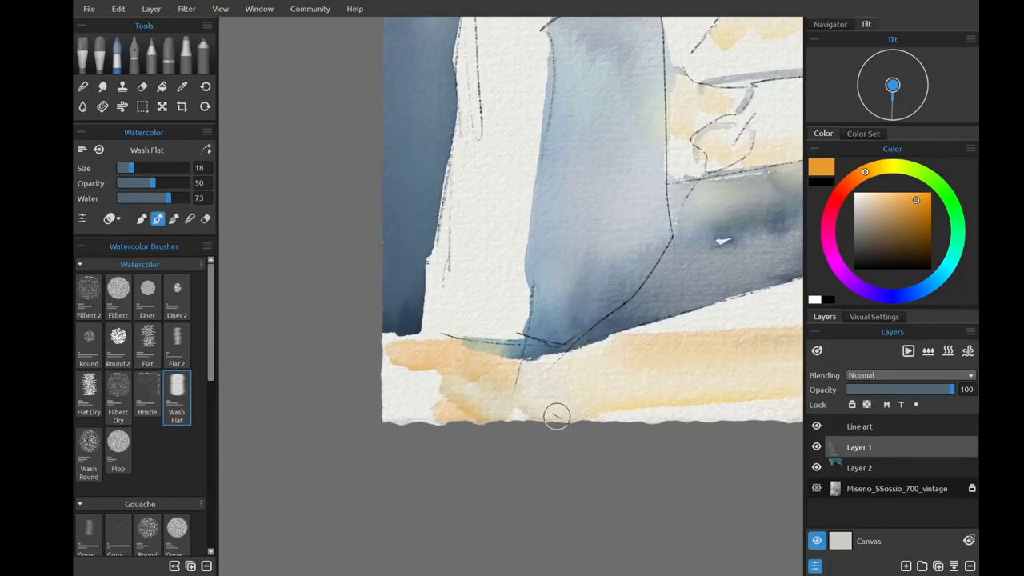
scroll(555, 416, down, 4)
Paint sandy yellow washes over the paving and the steps around the pedestal at brush sizes 29 and 11.
click(863, 133)
click(857, 164)
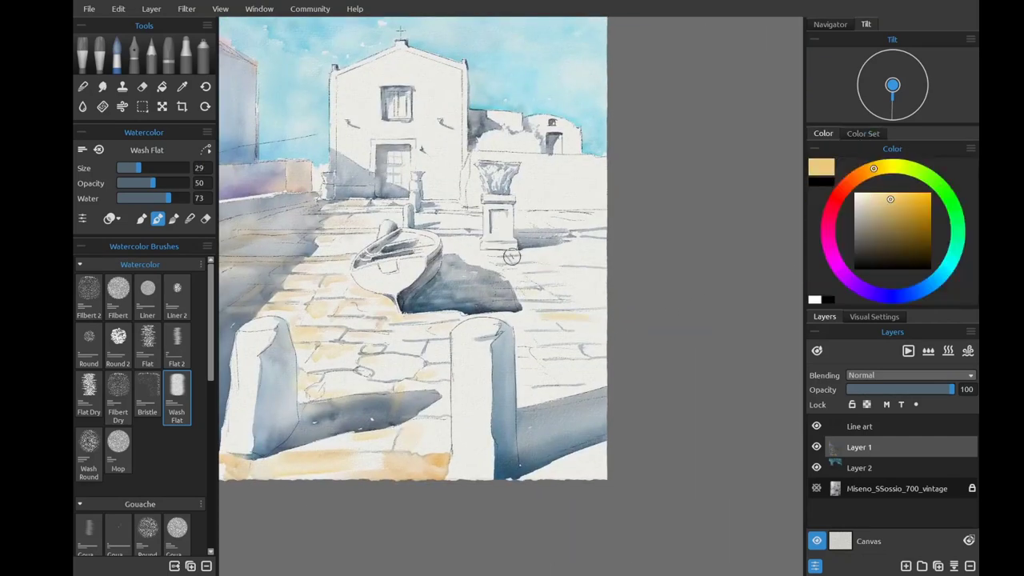
scroll(541, 217, up, 4)
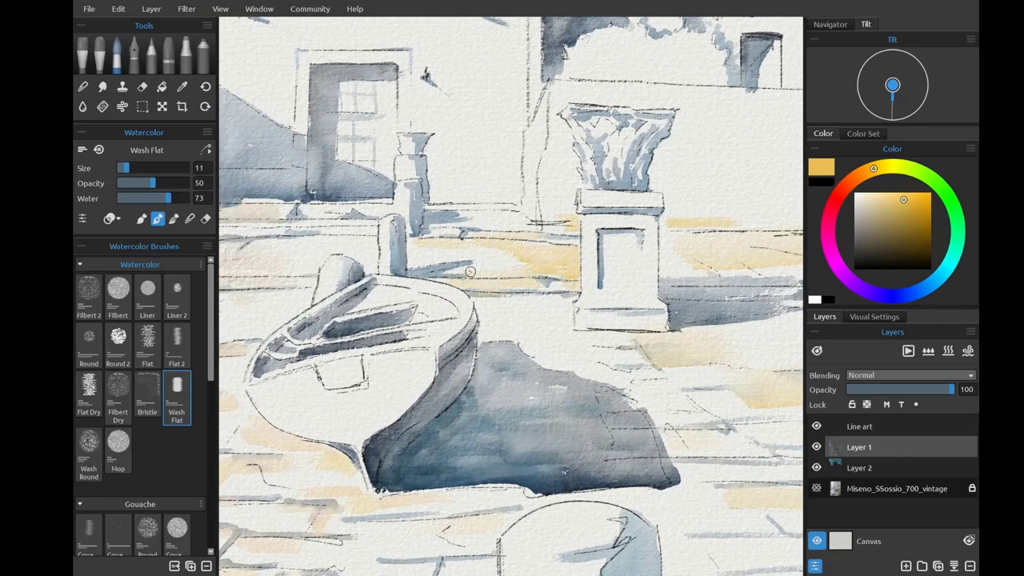
drag(471, 271, 706, 296)
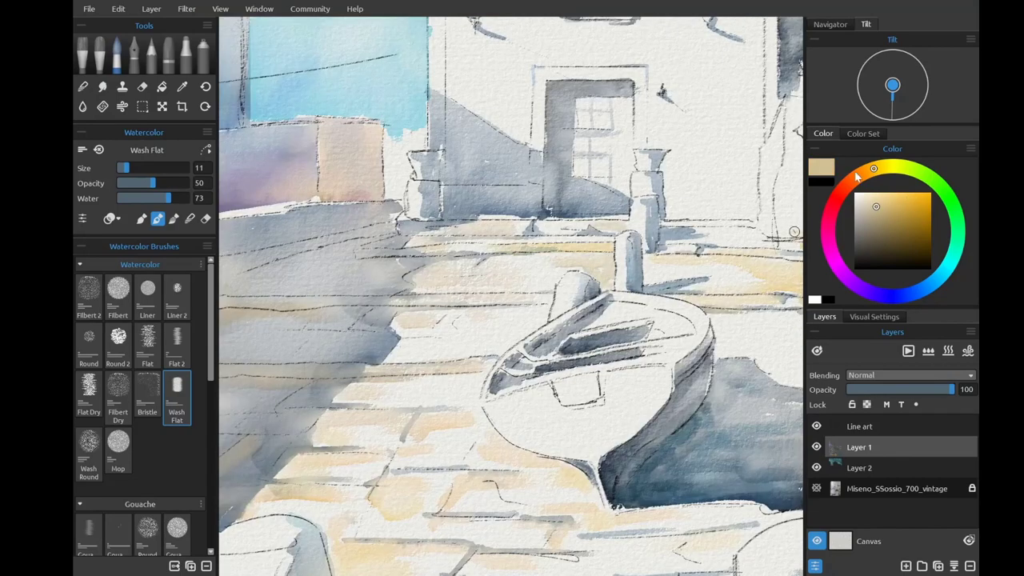
Paint orange-brown strokes along the step edges leading into the shaded left wall at brush size 11.
click(858, 175)
click(900, 203)
drag(489, 226, 368, 250)
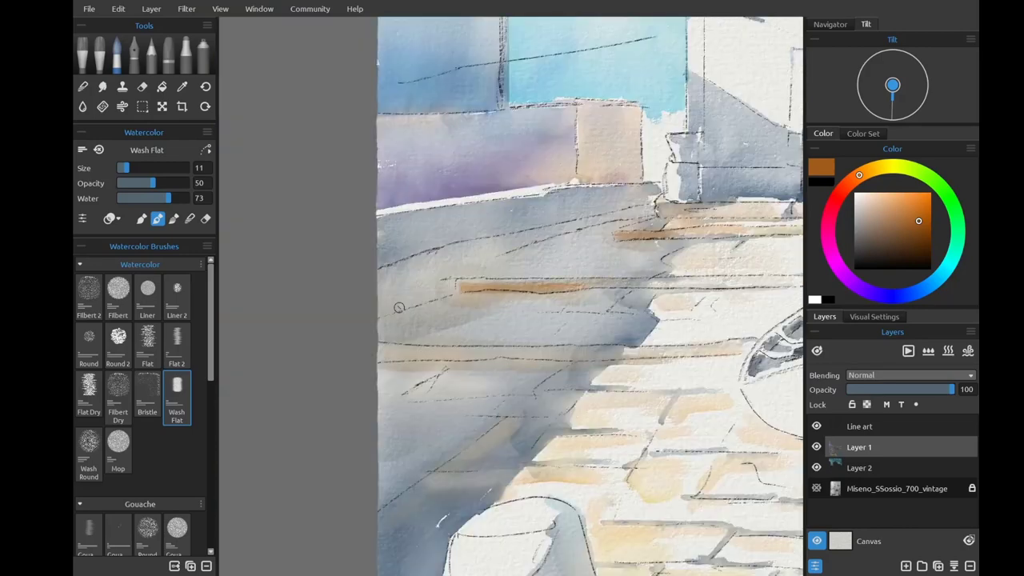
mouse_move(386, 349)
mouse_down()
mouse_move(638, 349)
mouse_move(627, 357)
mouse_up()
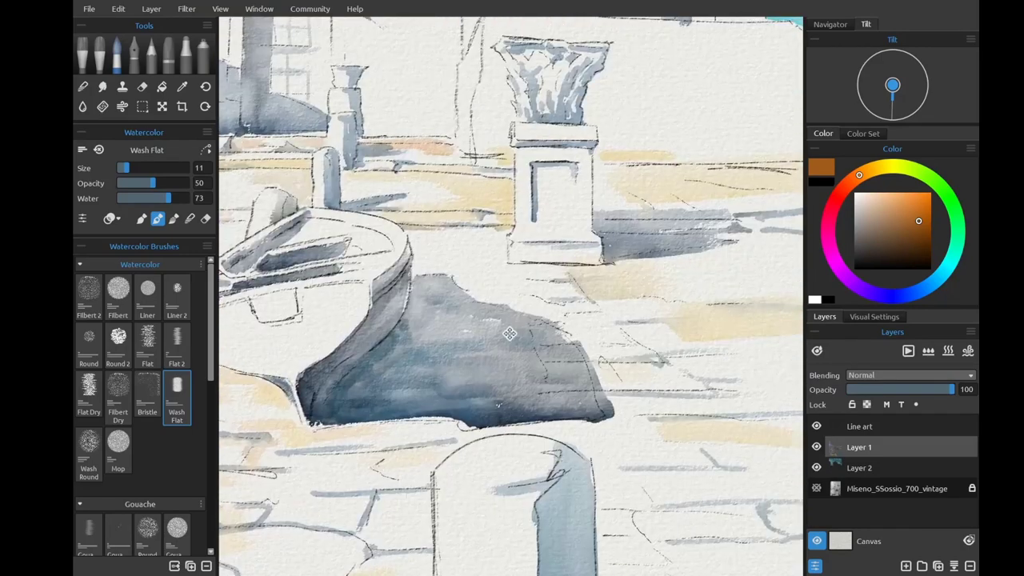
Paint the base block of the column's pedestal in pink with the Wash Flat brush at size 11.
scroll(509, 333, up, 2)
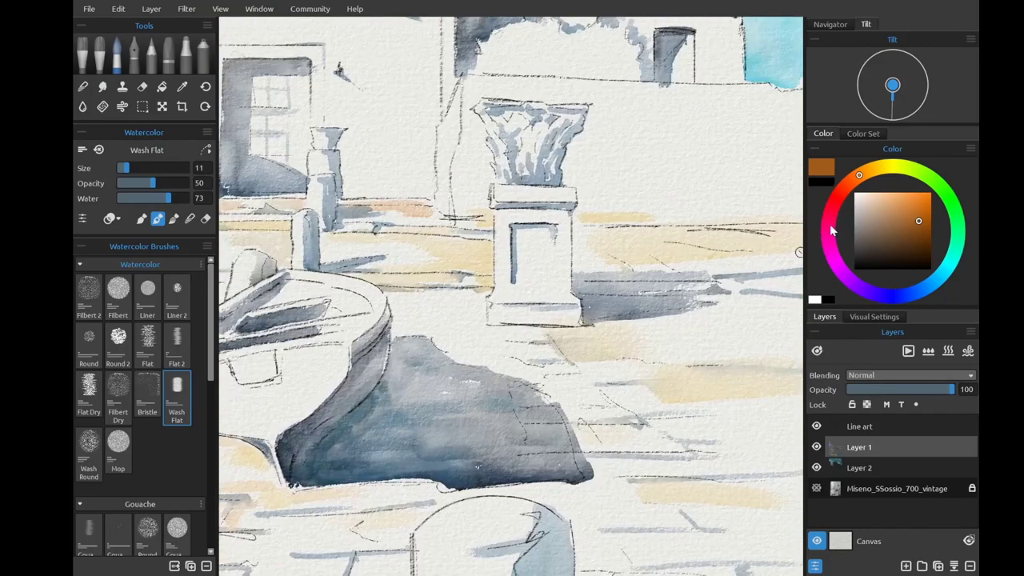
click(829, 215)
click(899, 201)
drag(577, 319, 516, 324)
scroll(556, 315, up, 3)
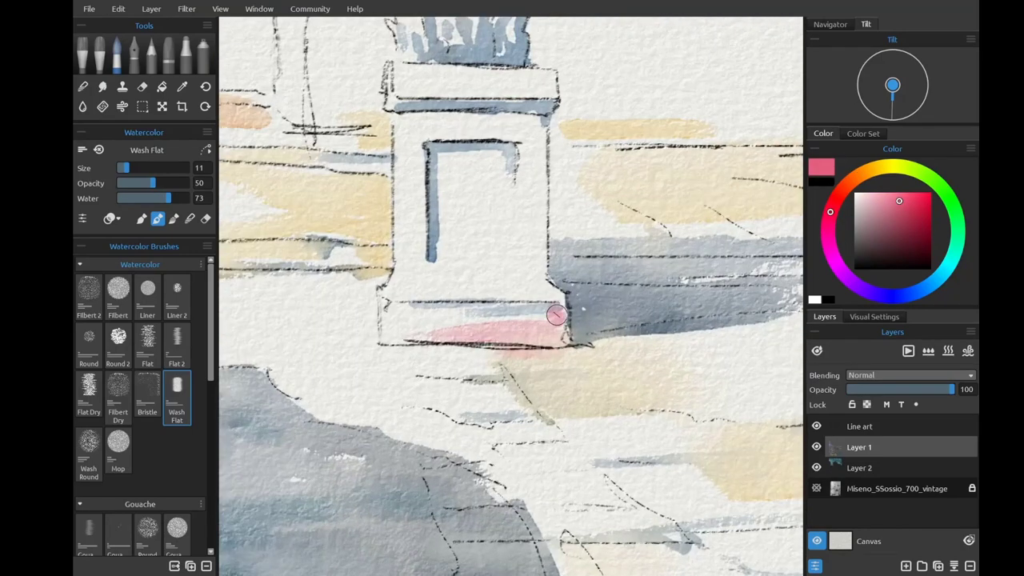
drag(383, 315, 526, 307)
Add orange accents to the pedestal's base and cap with the Round 2 brush at size 7, opacity 77 and water 66.
click(855, 177)
click(117, 335)
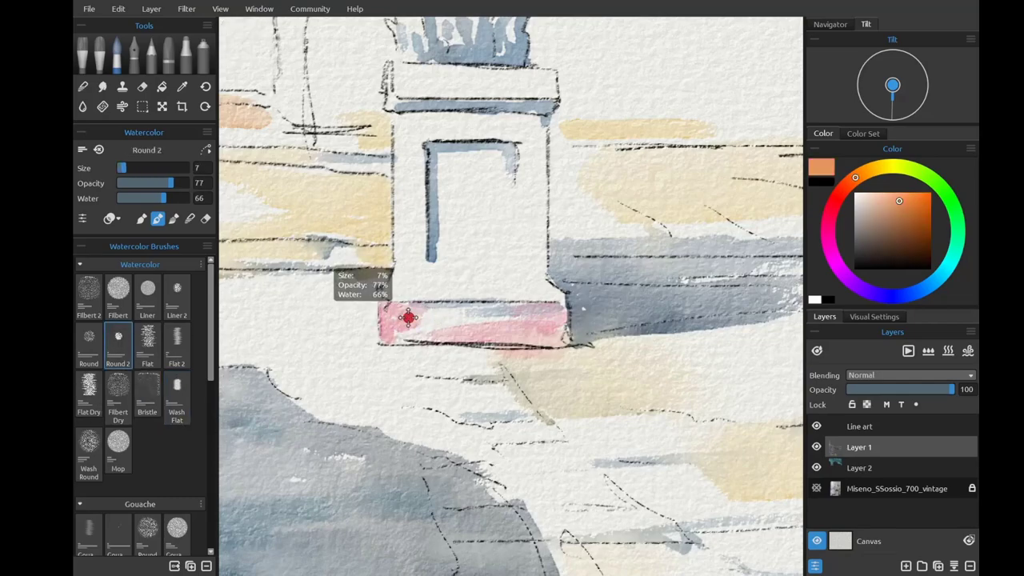
drag(381, 289, 399, 302)
drag(543, 325, 558, 323)
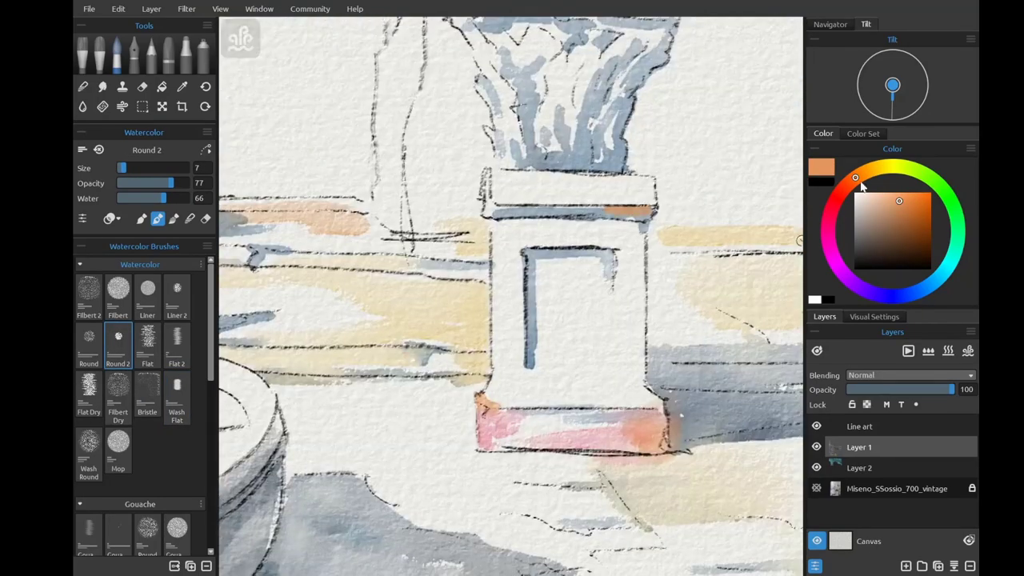
Paint the pedestal's cap in red-orange and its body edges in pale salmon with the Wash Flat brush at size 9.
click(843, 186)
click(177, 396)
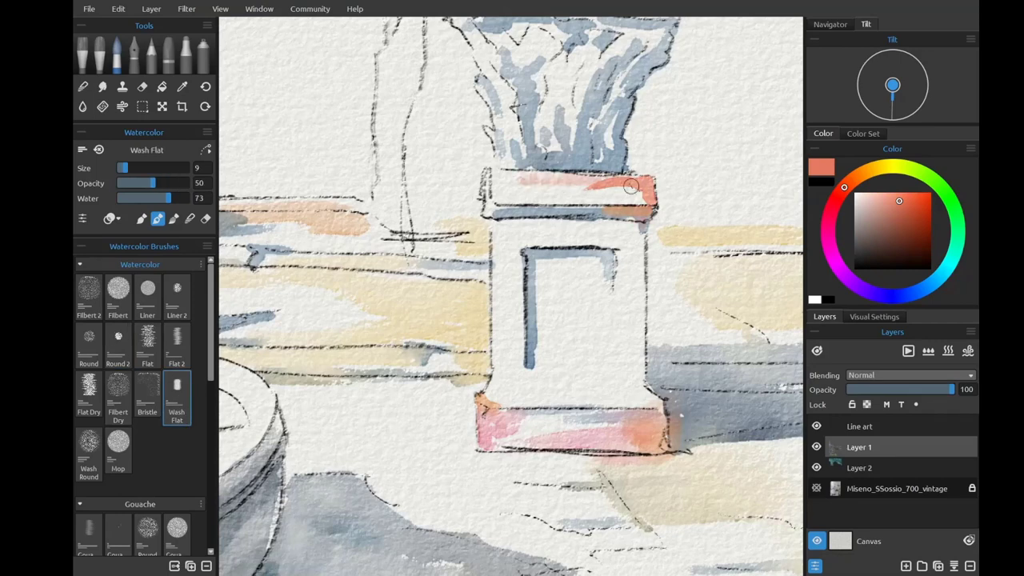
drag(512, 180, 652, 191)
drag(496, 200, 551, 226)
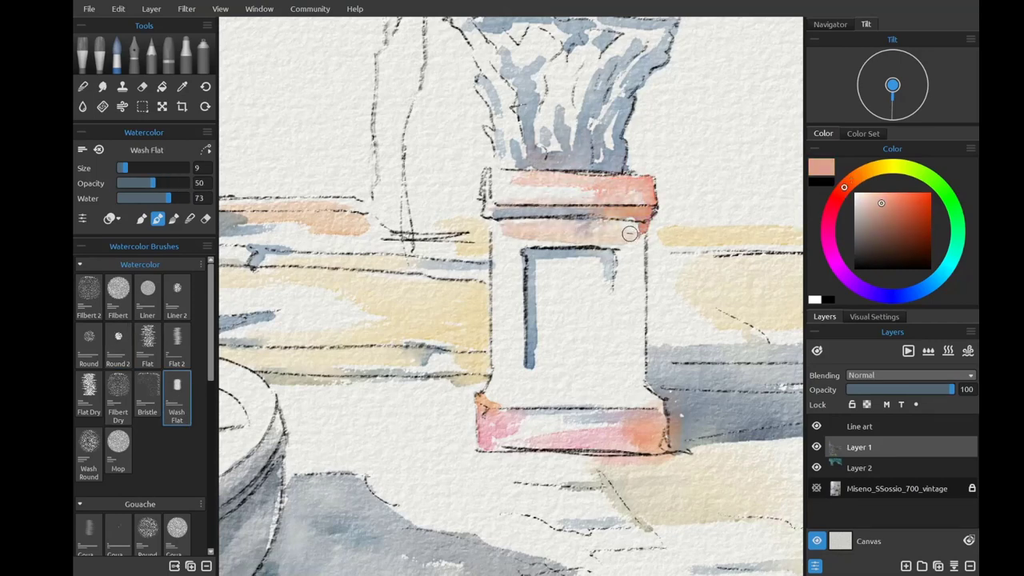
mouse_move(631, 231)
mouse_down()
mouse_move(642, 397)
mouse_move(520, 387)
mouse_up()
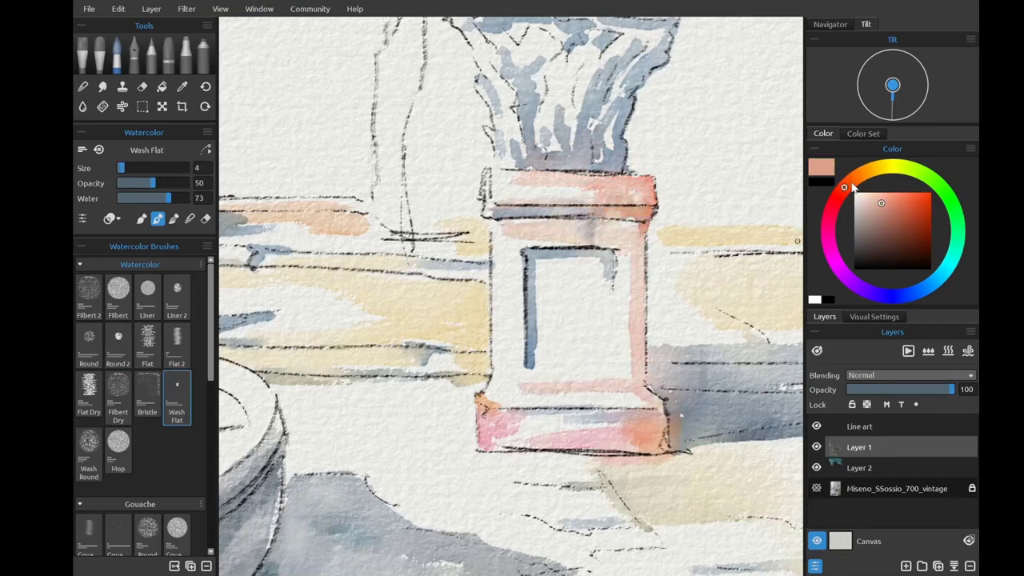
Paint the pedestal's recessed panel with pale salmon edges and a light orange inner border using the Wash Flat brush at size 12.
drag(598, 276, 552, 368)
scroll(659, 356, down, 3)
scroll(576, 292, up, 3)
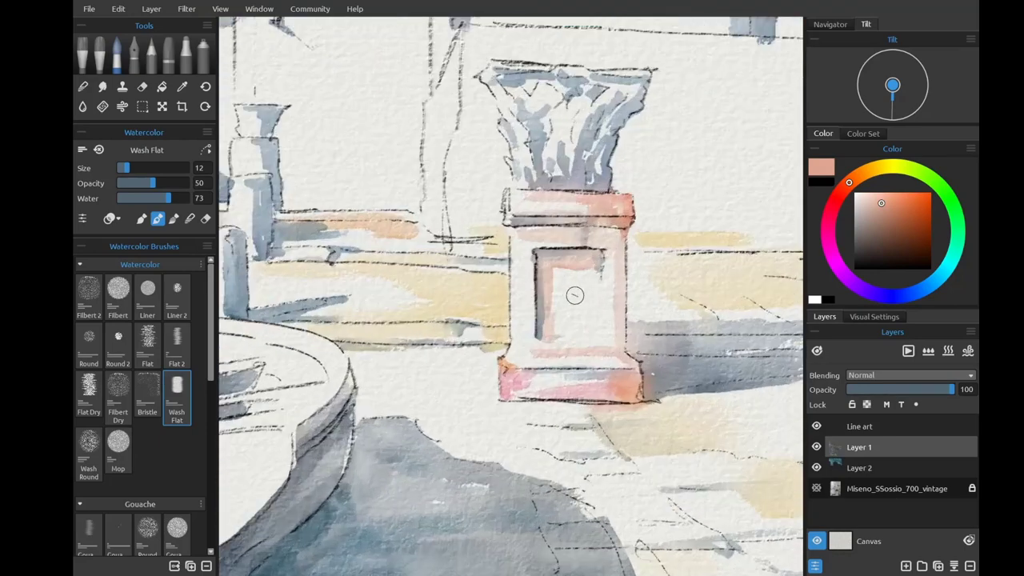
alt+click(576, 292)
mouse_move(581, 288)
mouse_down()
mouse_move(561, 335)
mouse_move(585, 300)
mouse_up()
key(e)
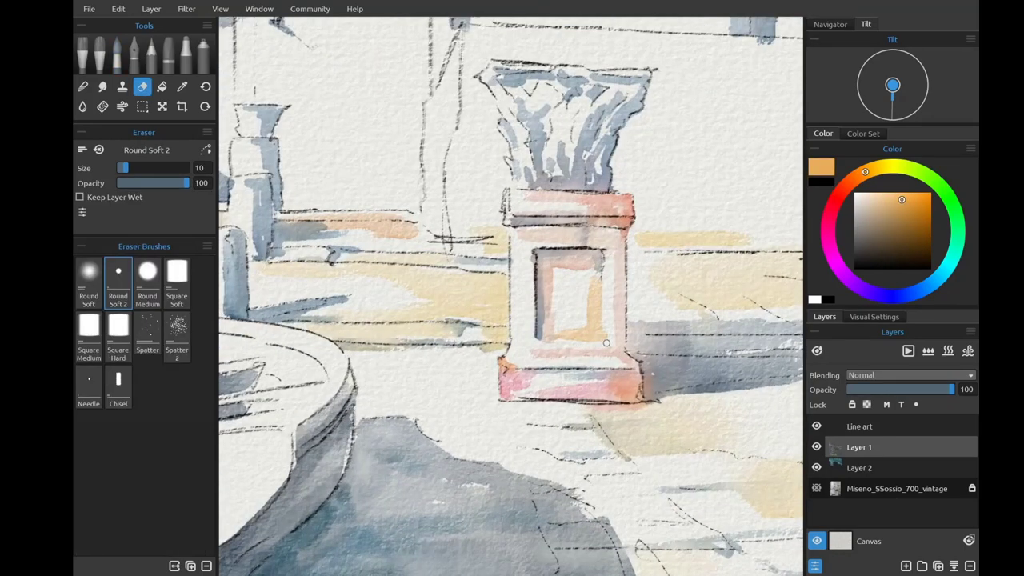
Deepen the inner side of the pedestal's panel with stronger orange using the Flat Dry brush at size 18.
click(117, 50)
alt+click(590, 320)
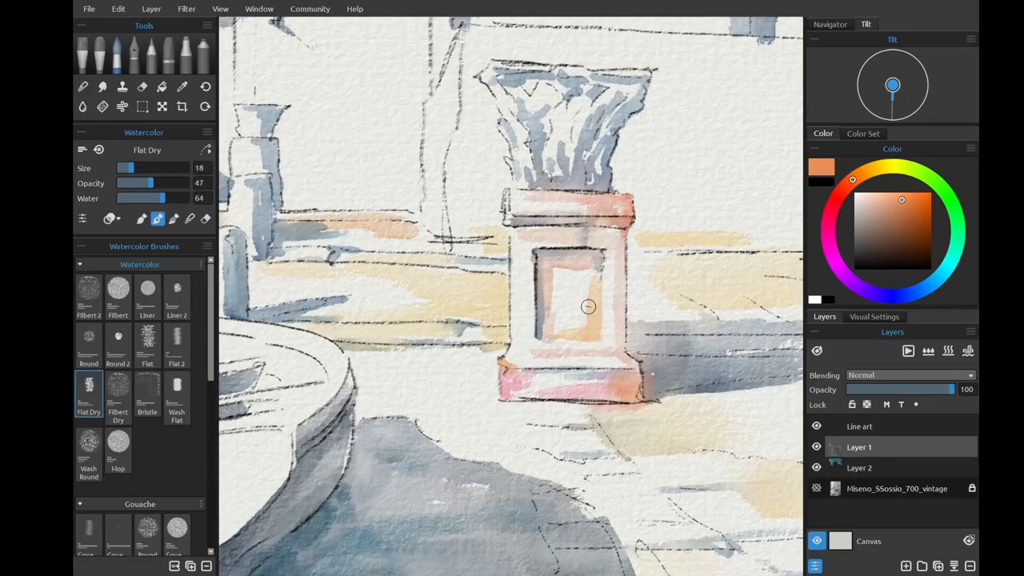
drag(588, 307, 582, 330)
Add pink across the center of the pedestal's panel with the Wash Flat brush at size 10 and blend the strokes.
click(176, 392)
scroll(596, 247, down, 2)
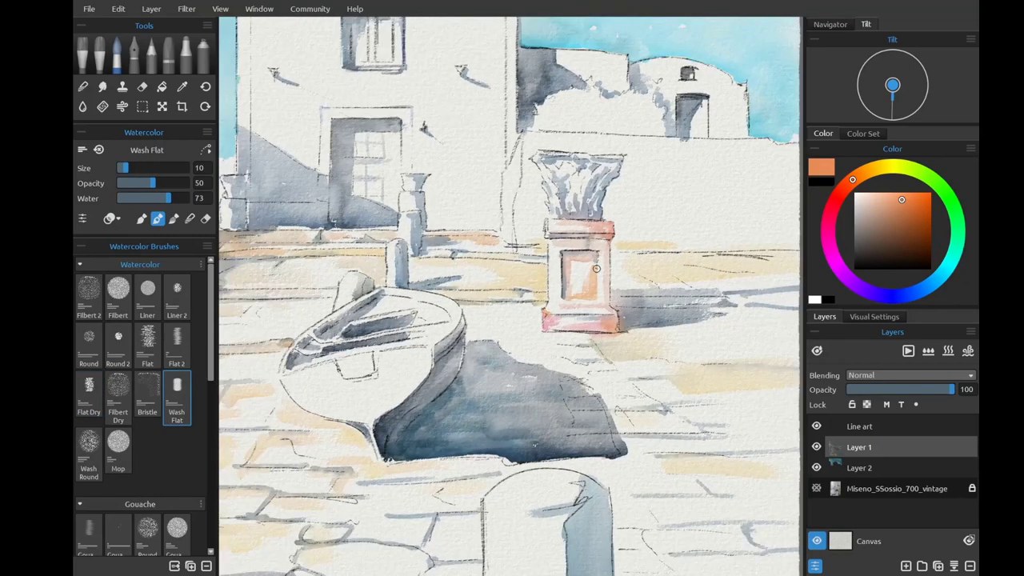
scroll(560, 256, up, 5)
click(829, 213)
mouse_move(592, 264)
mouse_down()
mouse_move(548, 245)
mouse_move(634, 238)
mouse_move(530, 372)
mouse_up()
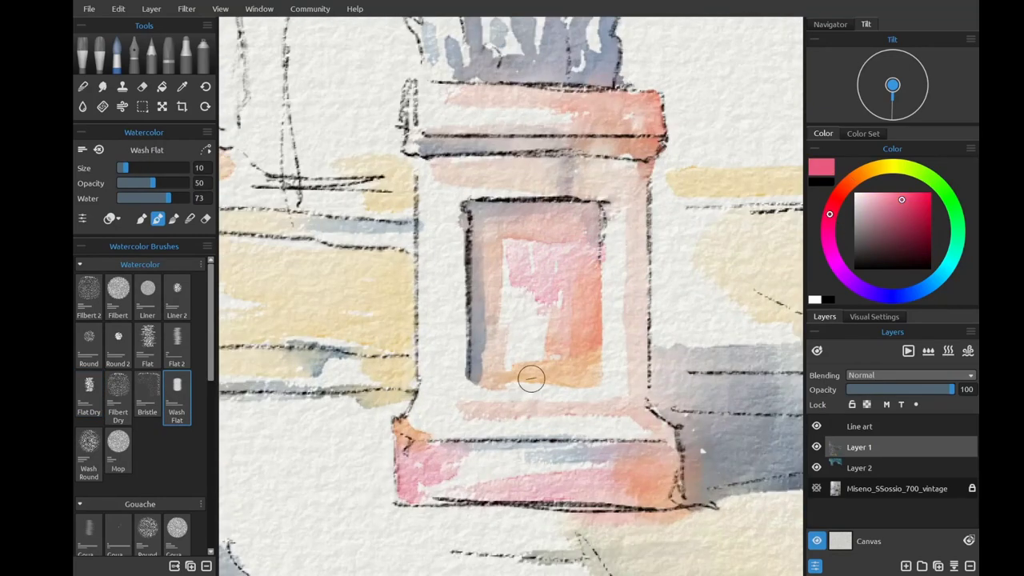
click(189, 219)
scroll(560, 362, down, 5)
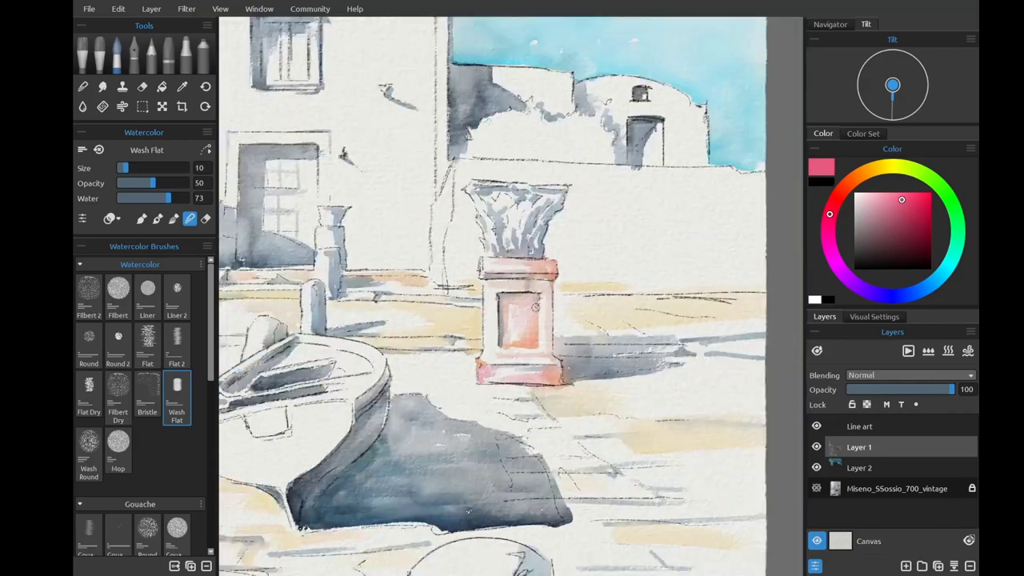
scroll(703, 294, up, 1)
key(ctrl+0)
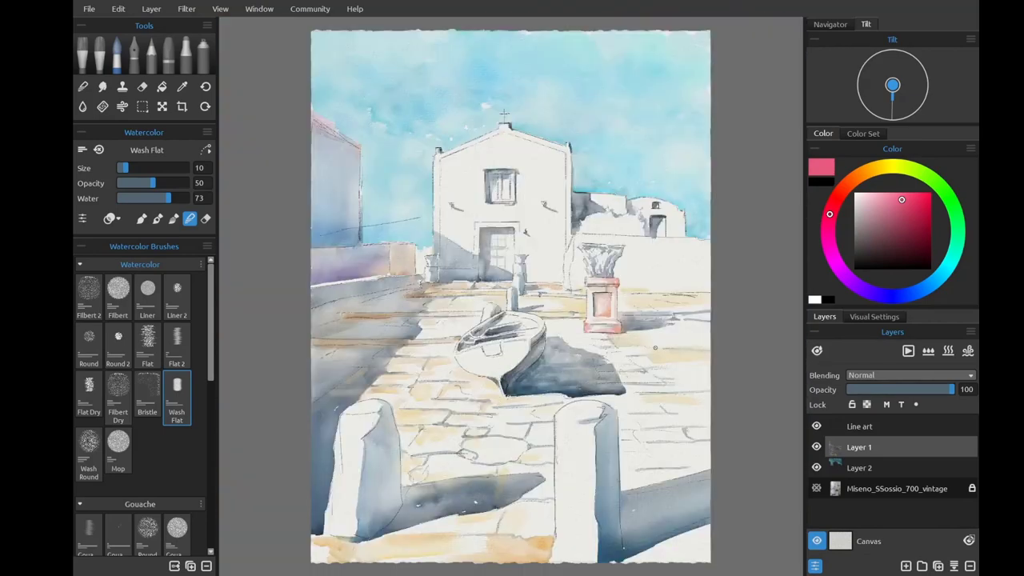
Paint pink accents on the two small columns by the church and along its wall base with the Wash Flat brush at size 7.
scroll(519, 264, up, 5)
drag(421, 195, 445, 203)
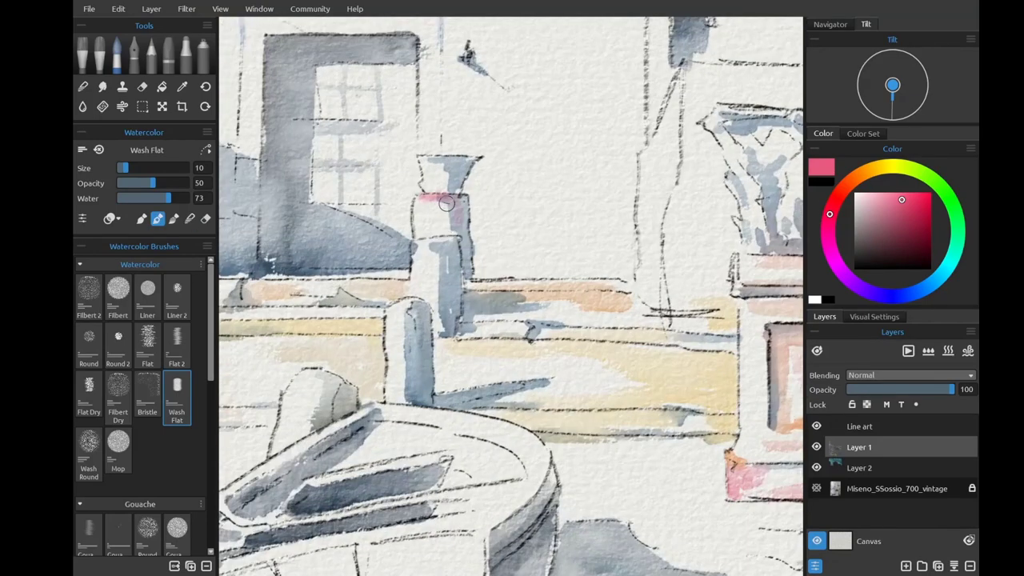
key(bracketleft)
key(bracketleft)
key(bracketleft)
key(h)
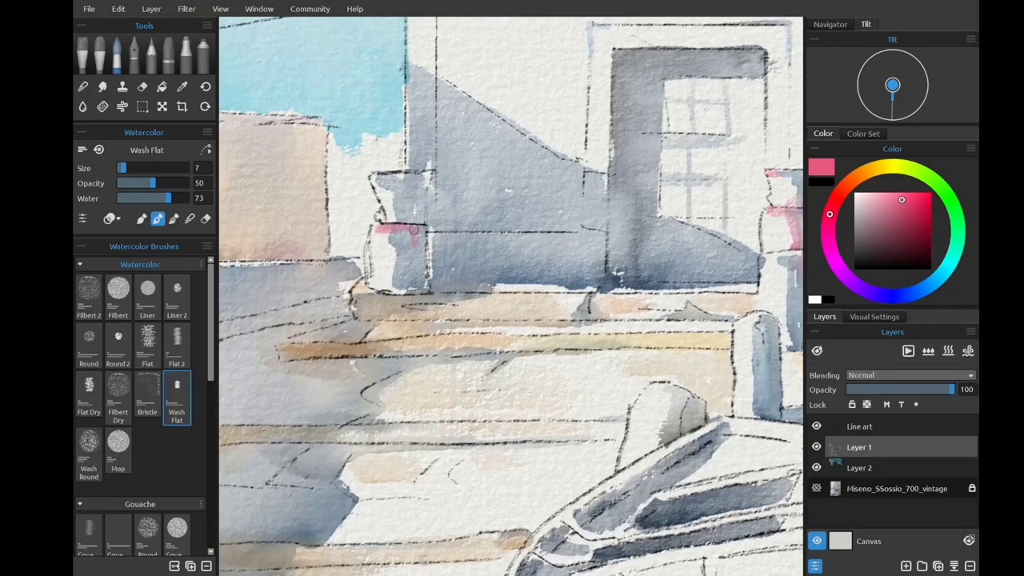
scroll(441, 233, right, 5)
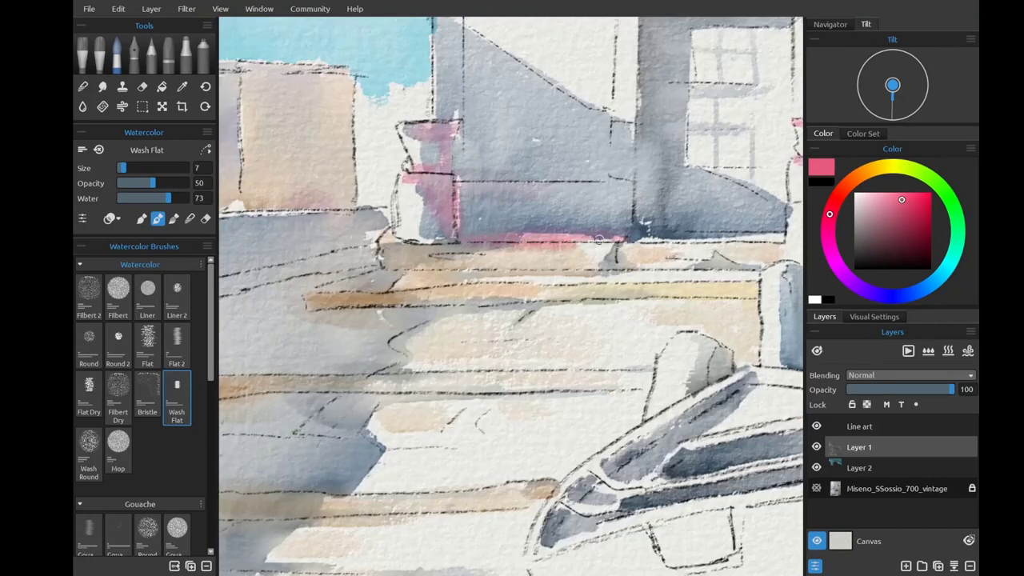
Paint the domed background building in light orange and salmon around its window and doorway with the Wash Flat brush at size 10.
alt+click(597, 278)
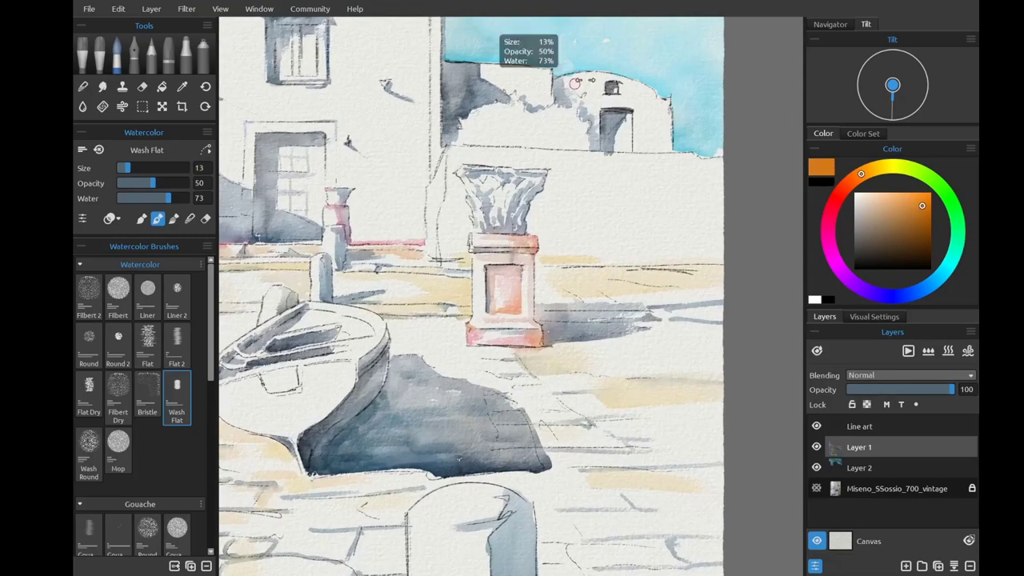
alt+click(588, 99)
alt+click(636, 111)
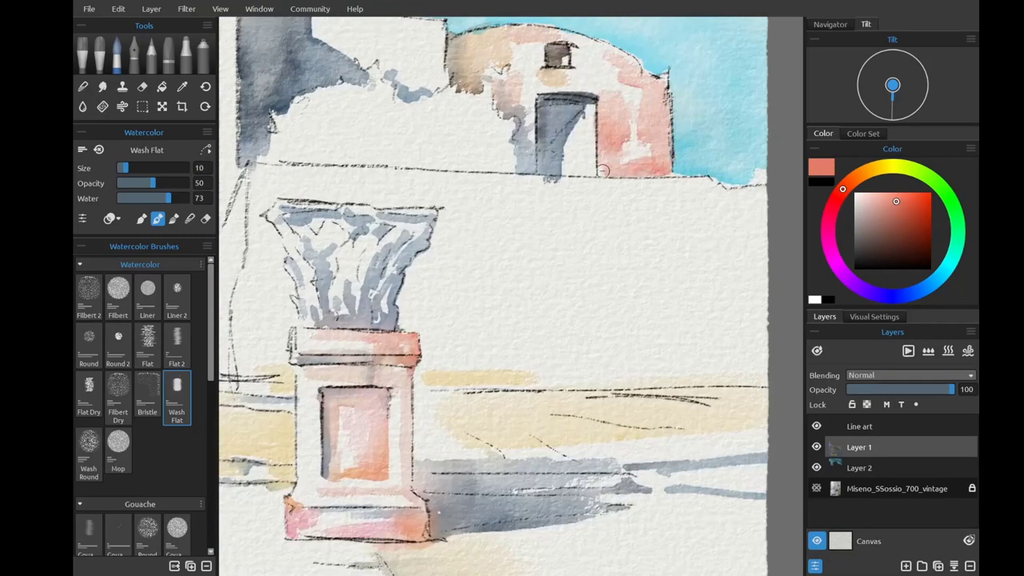
mouse_move(539, 49)
mouse_down()
mouse_move(507, 102)
mouse_move(533, 152)
mouse_up()
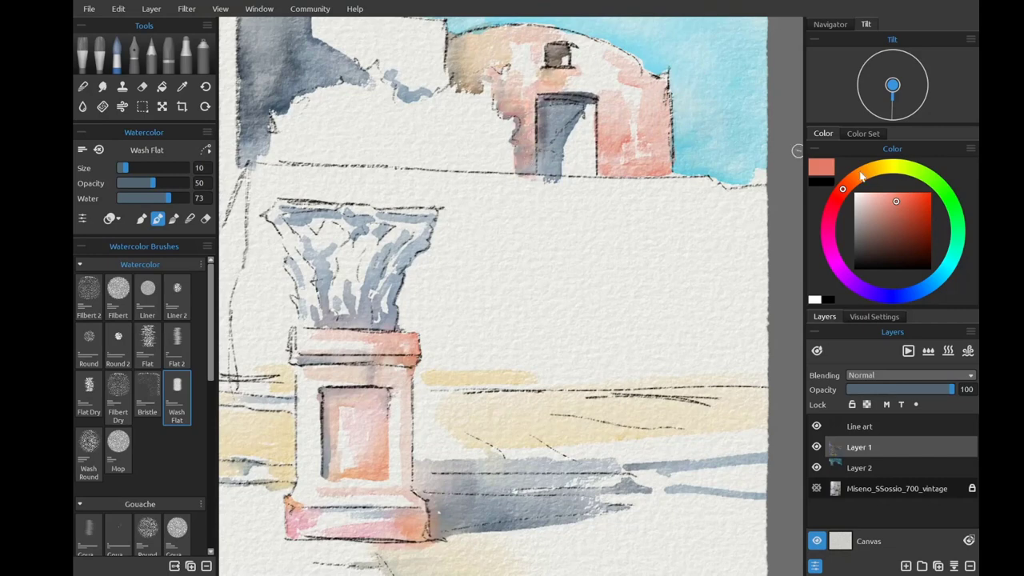
Deepen the domed building's shaded side and the wall around its doorway with orange-brown strokes.
click(848, 182)
click(922, 210)
drag(456, 33, 520, 80)
drag(616, 160, 604, 88)
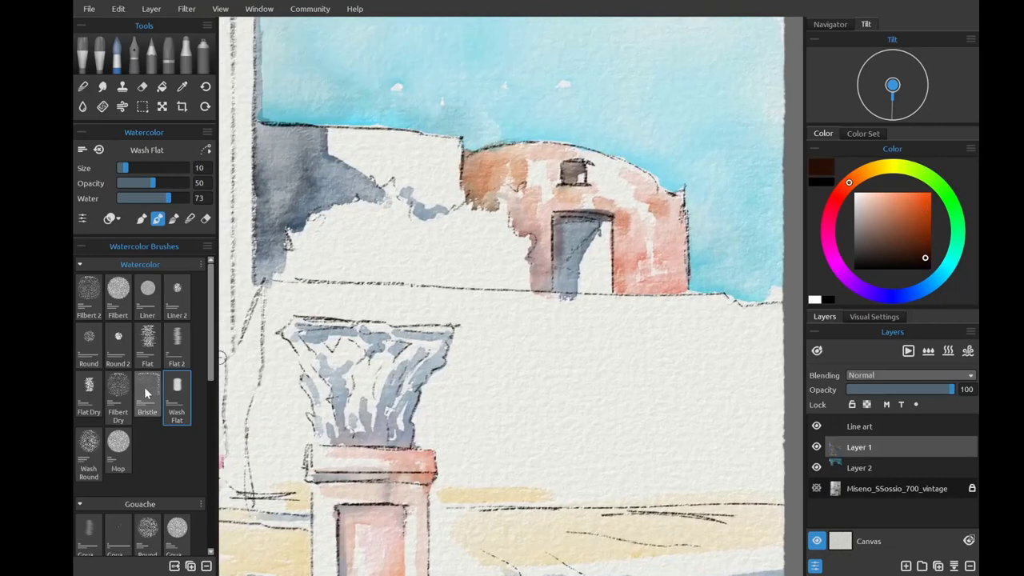
Darken the domed building's window, roof corner and door frame in dark brown and brown with the Round 2 brush at size 7.
drag(570, 170, 561, 172)
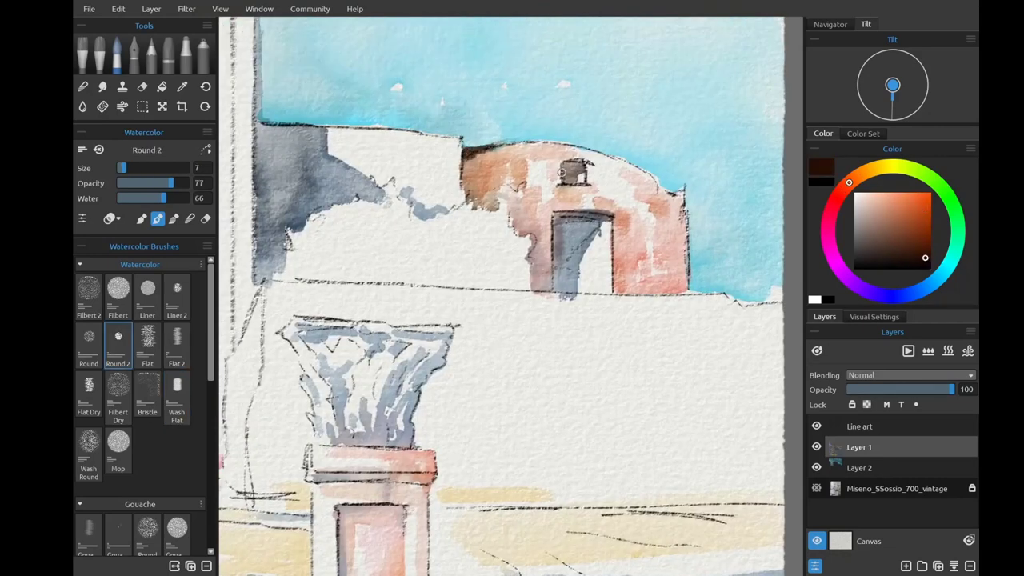
drag(666, 187, 676, 192)
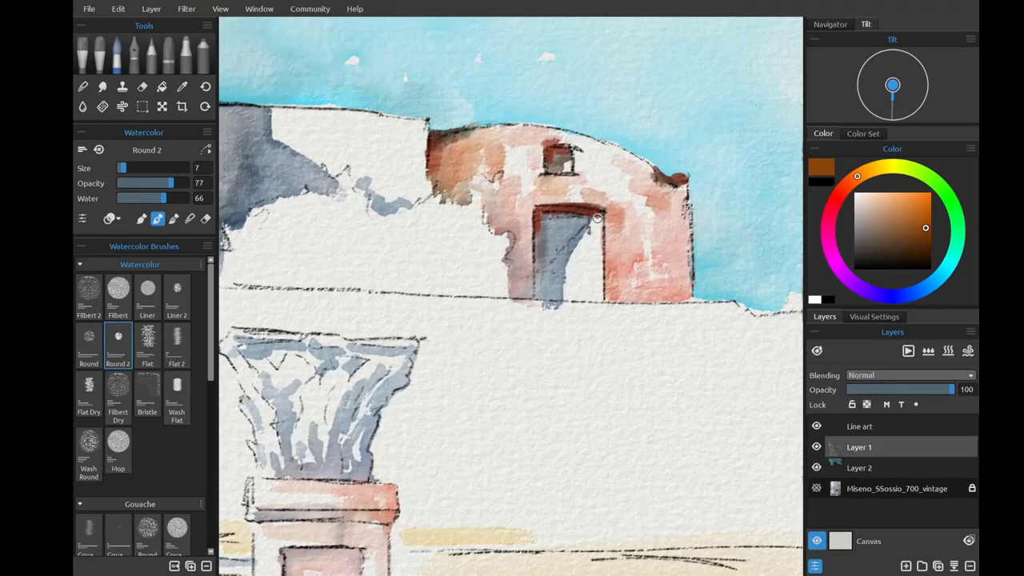
drag(596, 217, 595, 301)
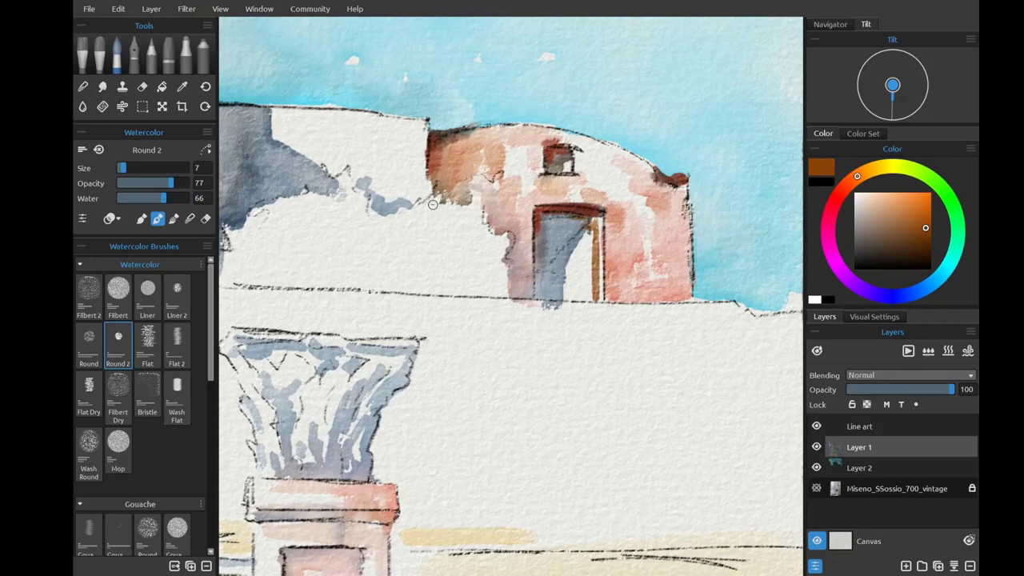
Paint the domed building's door deep blue on a new layer with the Flat 2 brush at opacity 42, finishing at size 13.
click(176, 344)
click(904, 295)
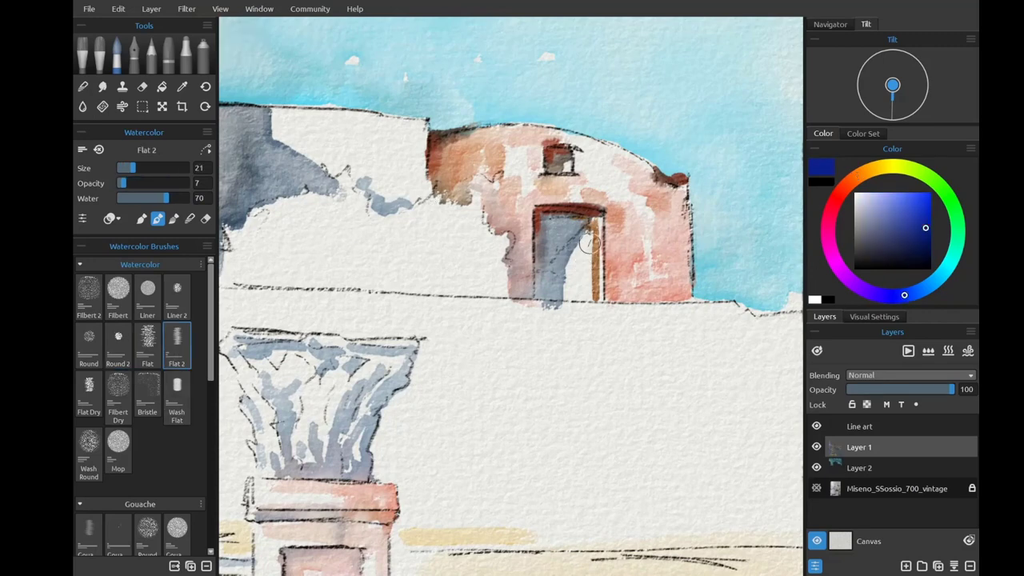
click(906, 566)
click(146, 183)
mouse_move(574, 221)
mouse_down()
mouse_move(569, 294)
mouse_move(572, 262)
mouse_up()
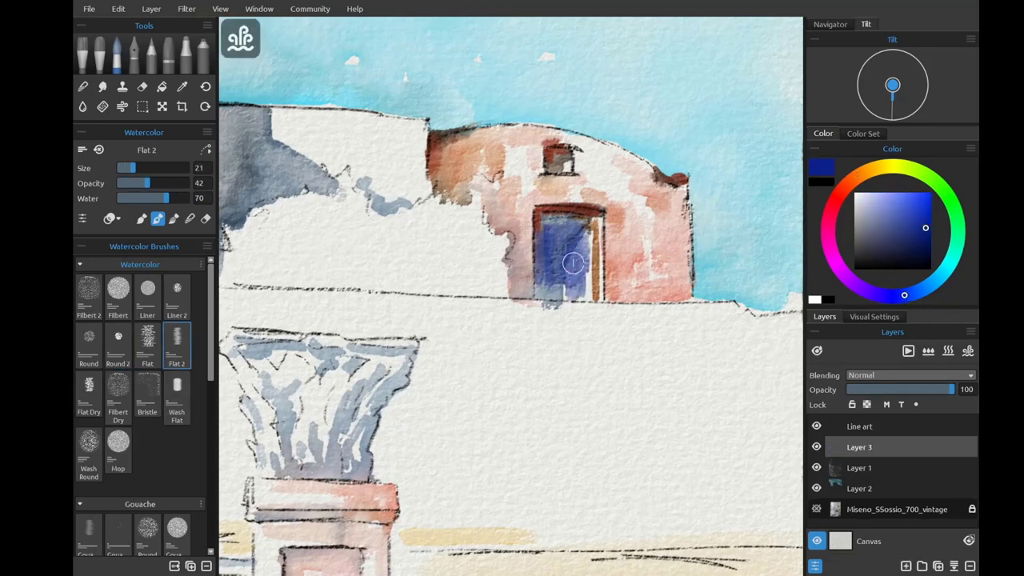
key(bracketleft)
key(bracketleft)
key(bracketleft)
key(bracketleft)
Set the door layer's blending to Multiply with an opacity of 100.
scroll(880, 375, down, 3)
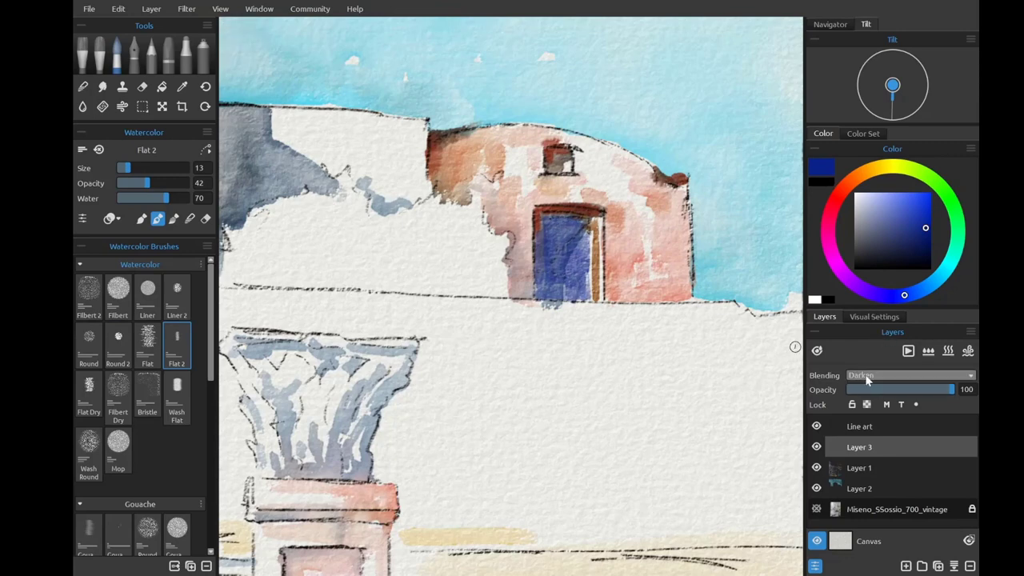
scroll(866, 379, down, 1)
click(918, 390)
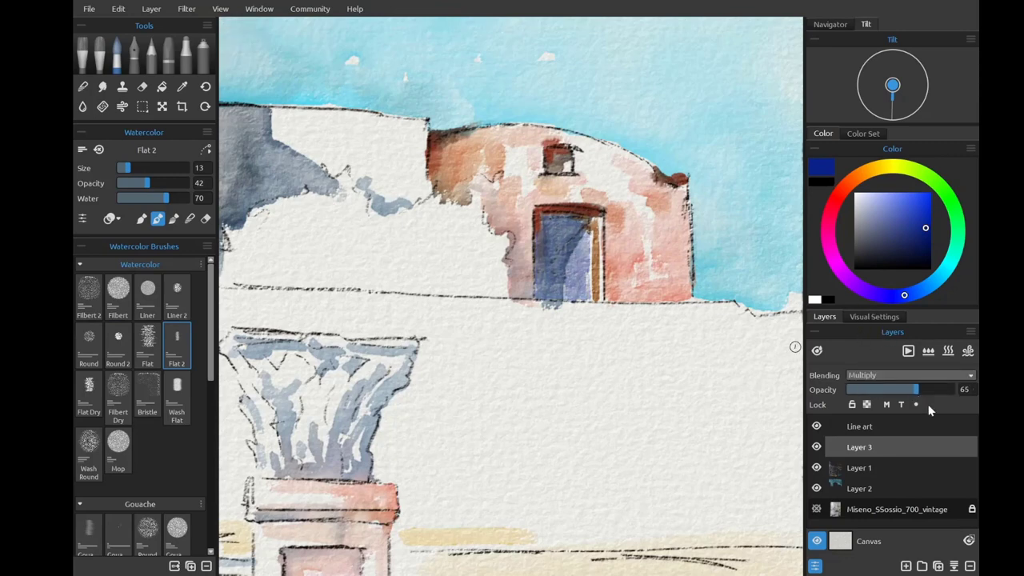
click(944, 390)
Add brighter blue strokes to the door and erase the paint spilling below it on Layer 3 and Layer 1.
alt+click(569, 269)
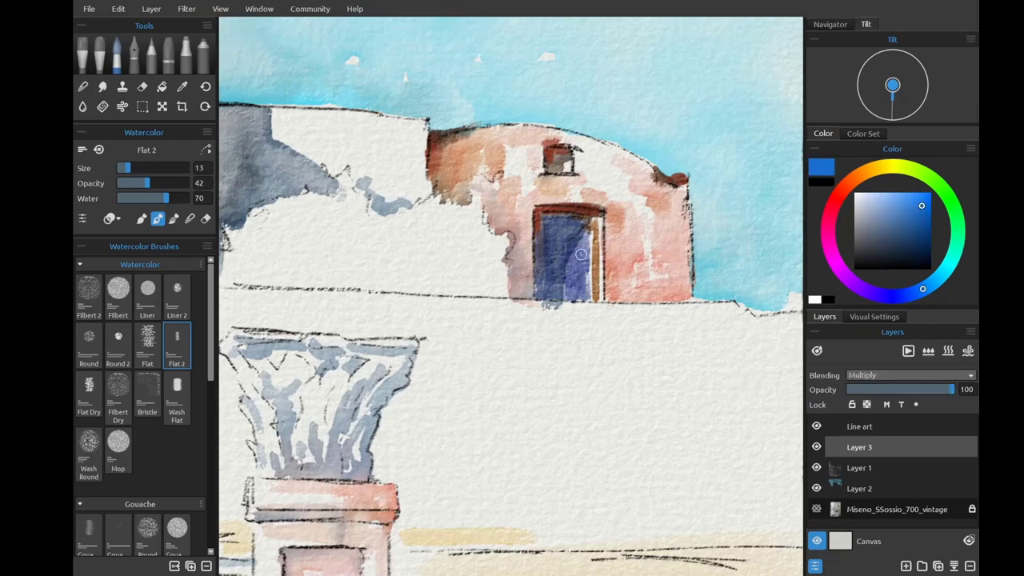
key(e)
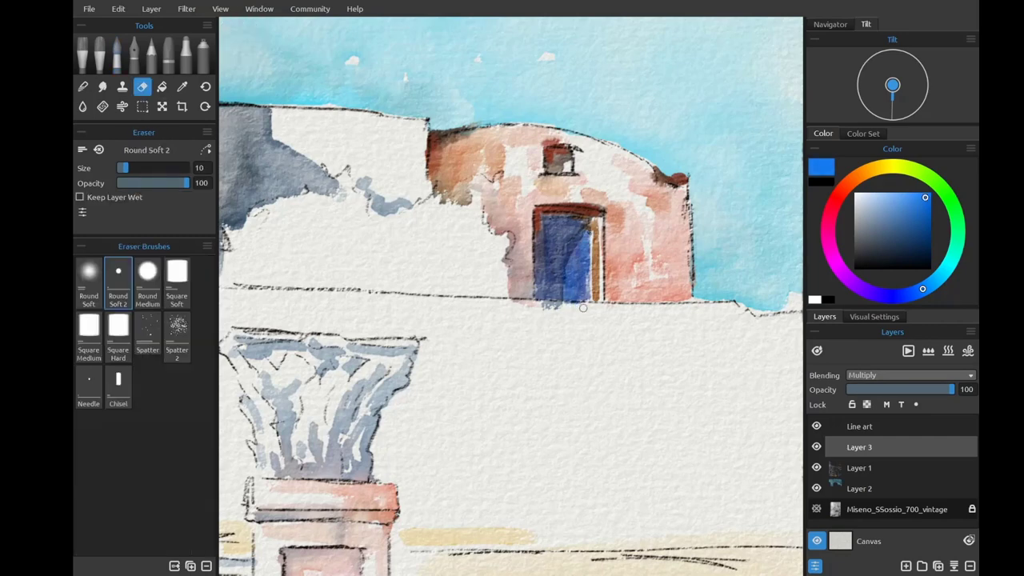
click(864, 472)
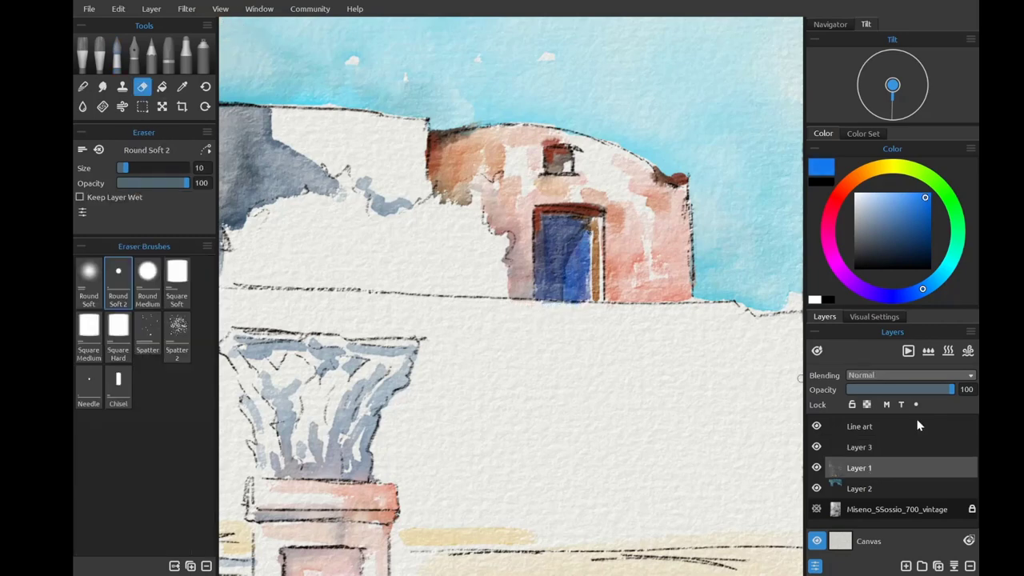
Lock the door and sky layers and rename them "blue door" and "sky".
drag(545, 371, 717, 403)
click(851, 404)
double_click(862, 447)
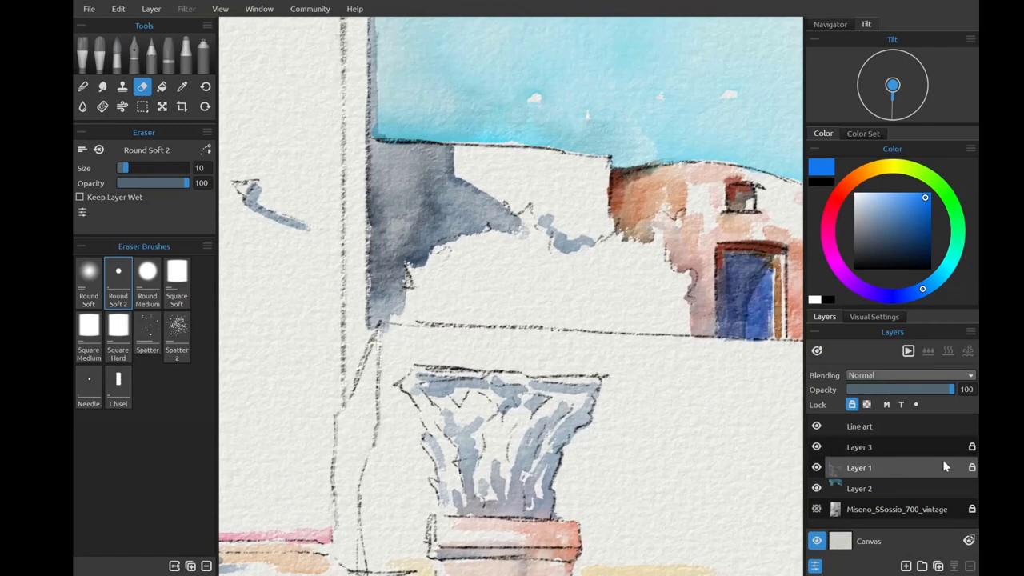
text(blue door)
key(Return)
double_click(862, 488)
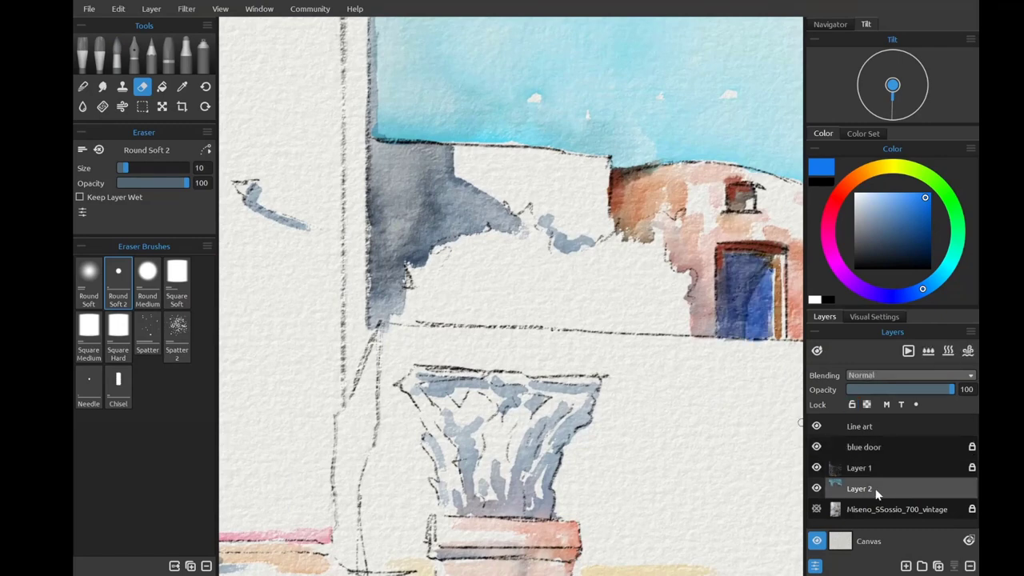
text(sky)
key(Return)
Paint blue strokes along the boat transom's upper edge and dark blue around its notch on Layer 1 with the Flat 2 brush.
click(863, 472)
scroll(511, 296, down, 6)
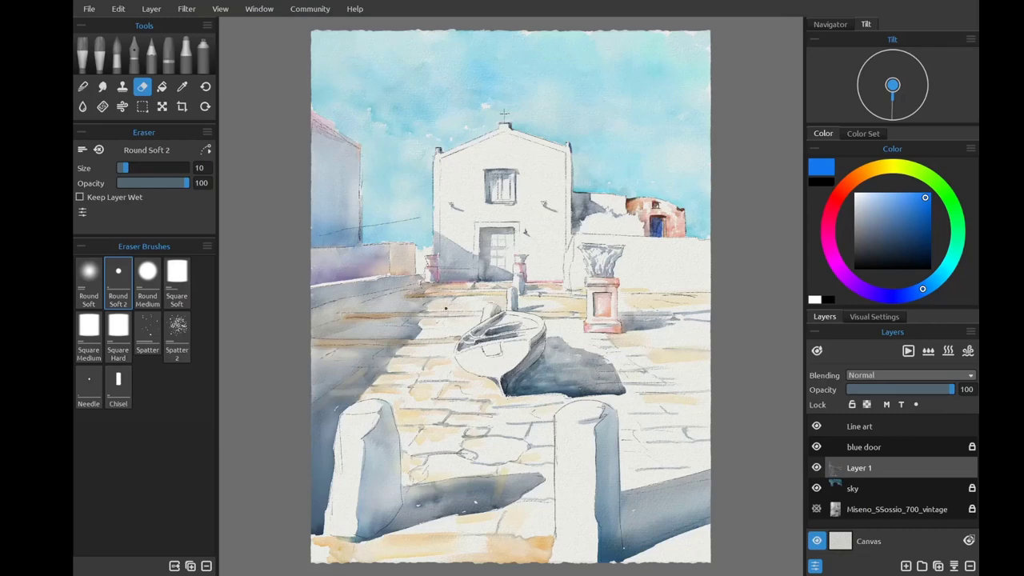
click(117, 58)
scroll(461, 292, up, 5)
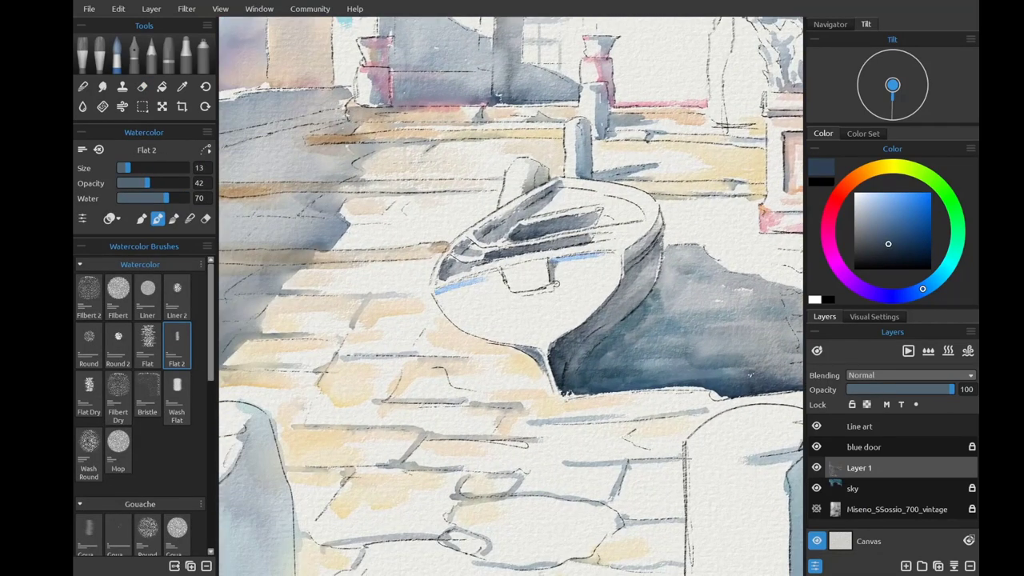
Wash light blue over both sides of the boat's transom with the Wash Flat brush at size 17.
click(177, 392)
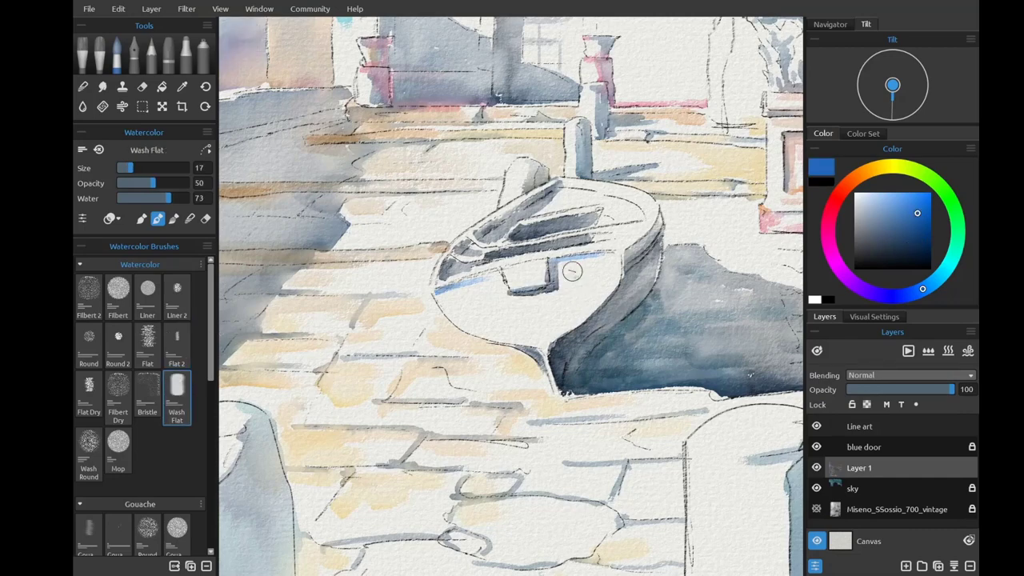
drag(571, 269, 556, 332)
scroll(484, 312, up, 3)
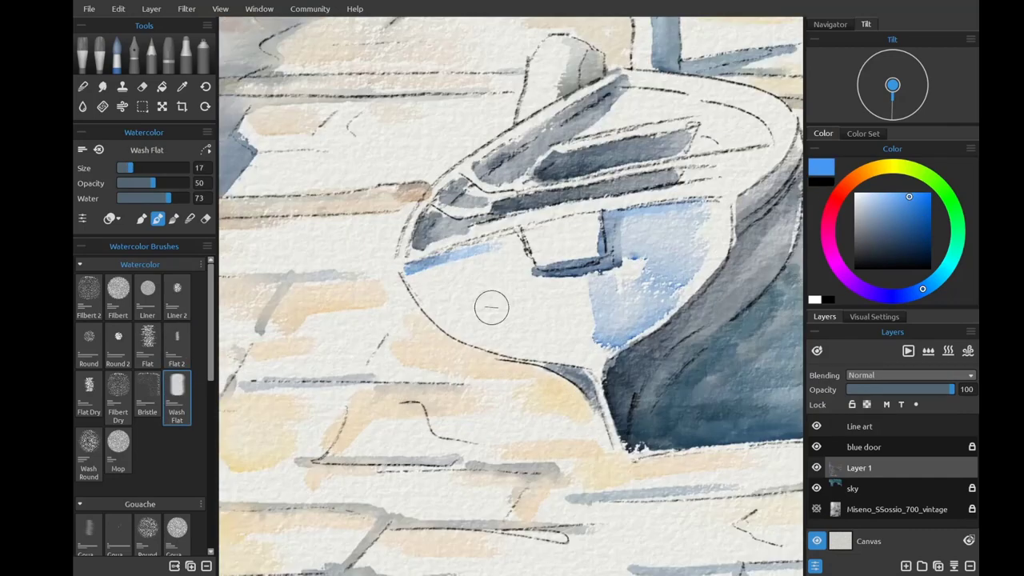
drag(456, 288, 410, 276)
Fill the rest of the transom and its keel strip in light blue with the Flat 2 brush and the Wash Flat brush at size 9.
click(177, 344)
mouse_move(520, 234)
mouse_down()
mouse_move(403, 270)
mouse_move(486, 336)
mouse_move(599, 336)
mouse_move(579, 341)
mouse_move(594, 347)
mouse_up()
click(177, 392)
key(bracketright)
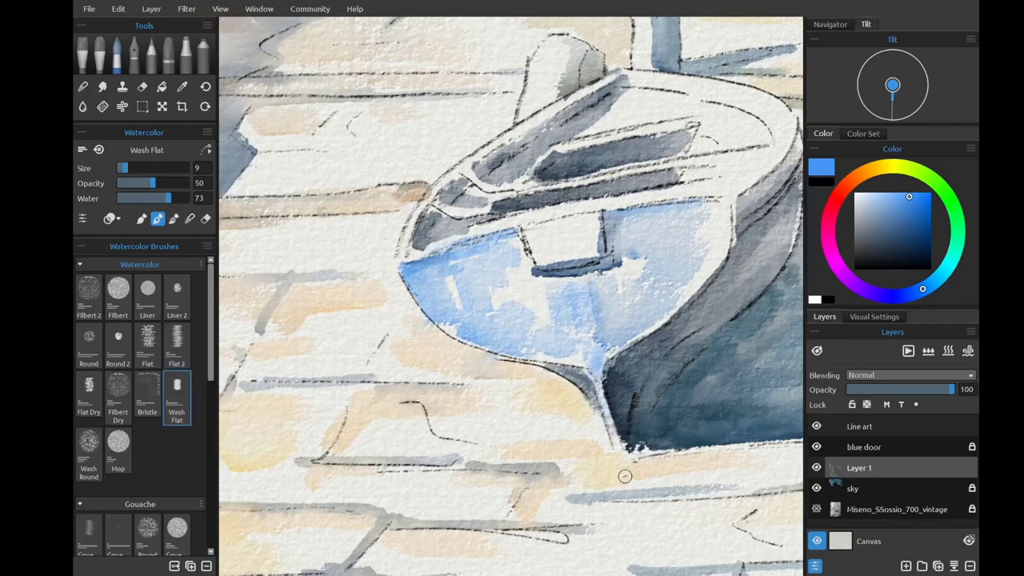
mouse_move(679, 320)
mouse_down()
mouse_move(722, 251)
mouse_move(728, 200)
mouse_up()
Paint the boat's inner rim and seats in light and brighter blue with the Flat 2 brush at size 12.
scroll(670, 186, down, 3)
click(177, 344)
drag(569, 172, 703, 204)
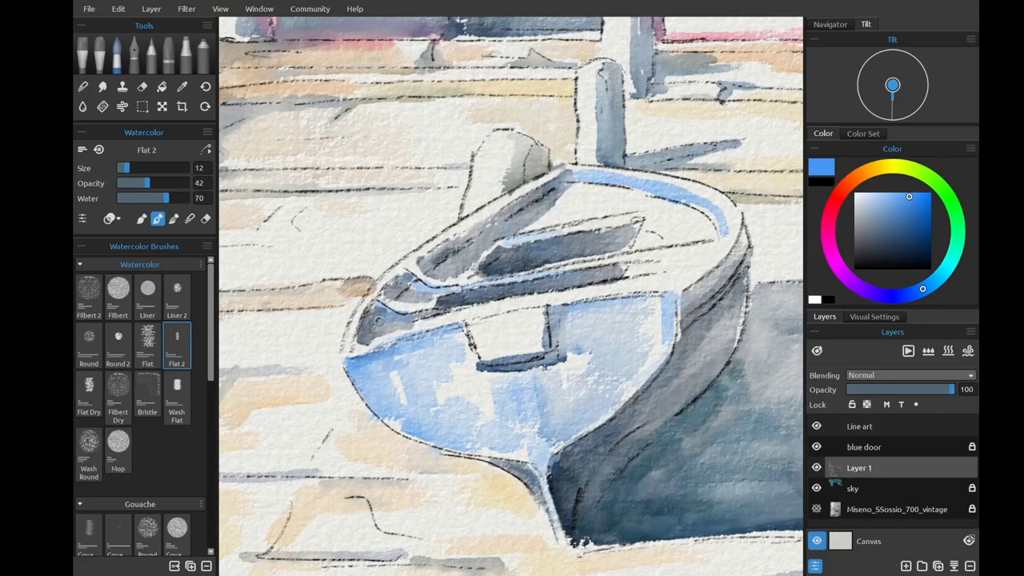
mouse_move(439, 242)
mouse_down()
mouse_move(608, 198)
mouse_move(677, 194)
mouse_up()
mouse_move(592, 261)
mouse_down()
mouse_move(693, 256)
mouse_move(627, 281)
mouse_move(664, 276)
mouse_up()
alt+click(580, 206)
drag(580, 205, 443, 258)
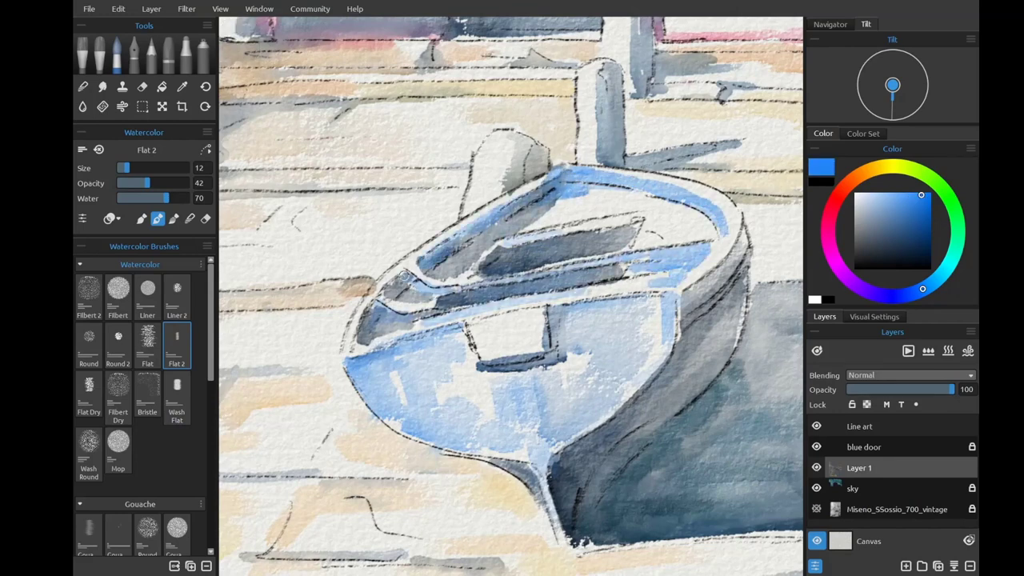
Add red-orange accents to the boat's bow tip, seat ends and inner side with the Round 2 brush at size 7.
click(117, 336)
click(845, 185)
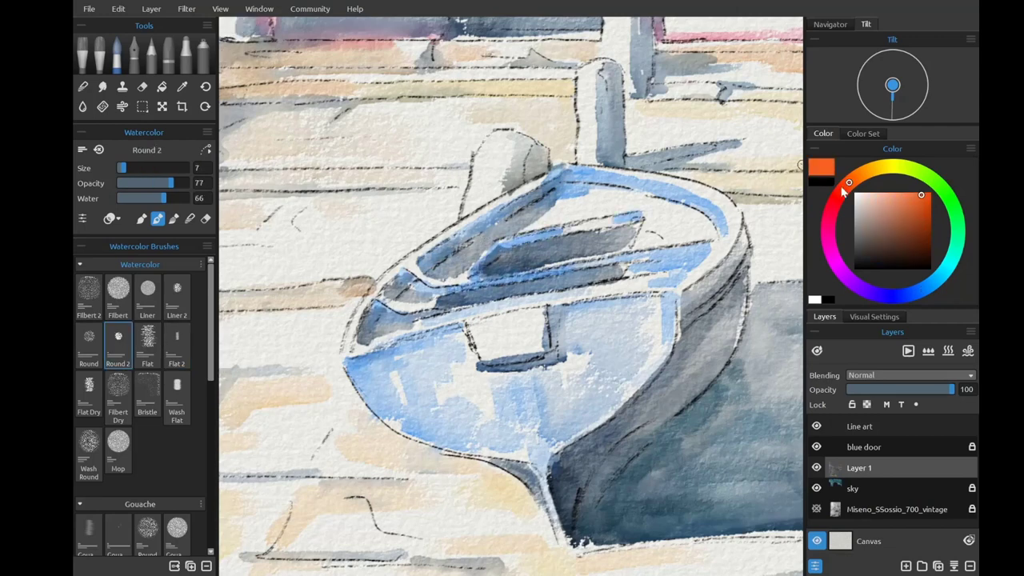
click(930, 207)
drag(640, 218, 632, 234)
click(506, 240)
drag(570, 167, 548, 184)
click(388, 291)
mouse_move(467, 248)
mouse_down()
mouse_move(425, 270)
mouse_move(442, 304)
mouse_up()
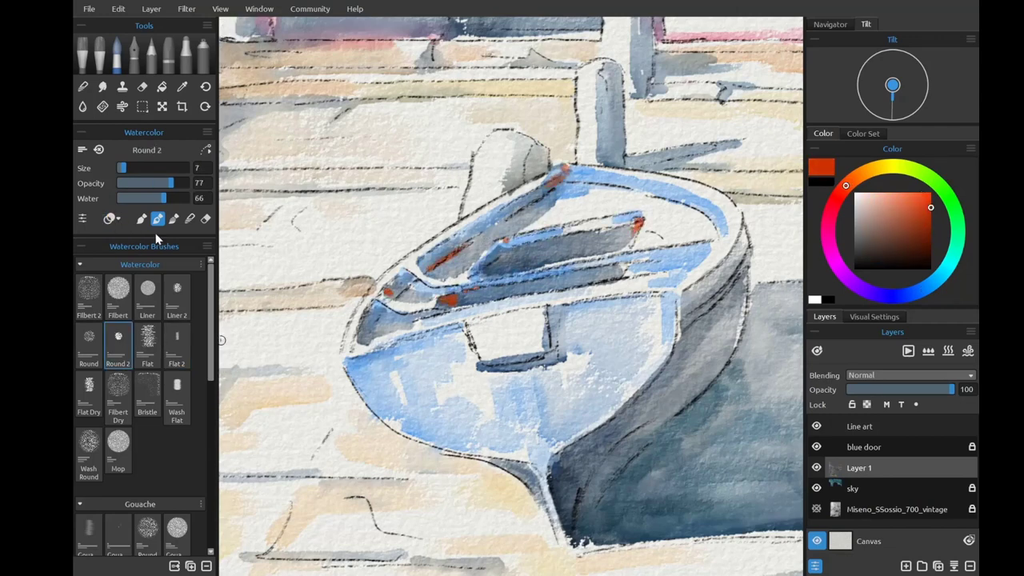
Shade the hollows beneath the boat's seats and its inner stern corner dark brown with the Round 2 brush at size 7.
alt+click(560, 256)
mouse_move(512, 260)
mouse_down()
mouse_move(600, 236)
mouse_move(608, 244)
mouse_up()
mouse_move(480, 295)
mouse_down()
mouse_move(588, 272)
mouse_move(552, 287)
mouse_up()
drag(379, 320, 360, 340)
drag(621, 232, 574, 245)
alt+click(580, 254)
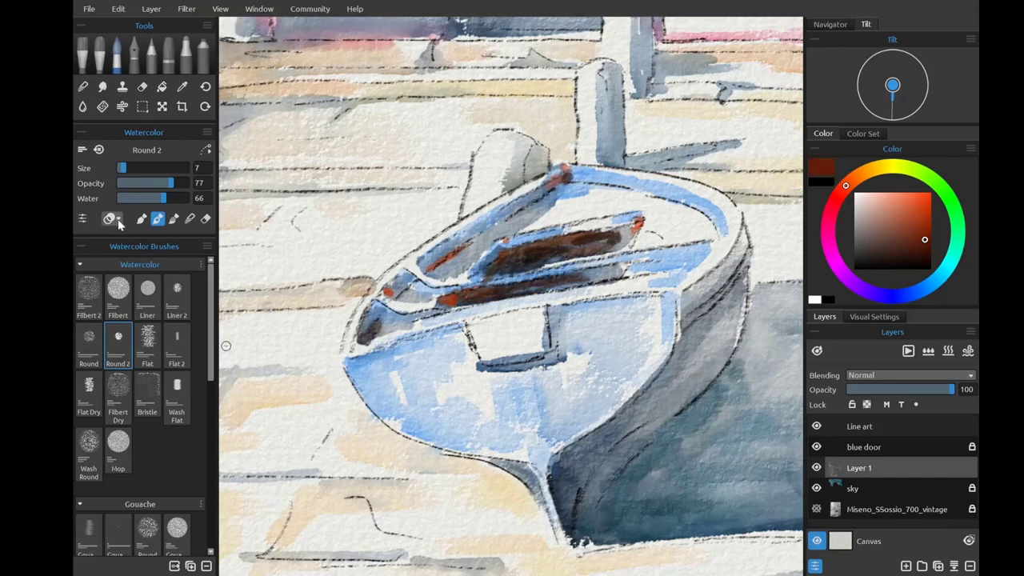
Paint brown reflections in the shadow beside the boat's hull with the Round 2 brush at size 7 and the Wash Flat brush at size 9.
scroll(440, 271, down, 2)
scroll(512, 380, down, 5)
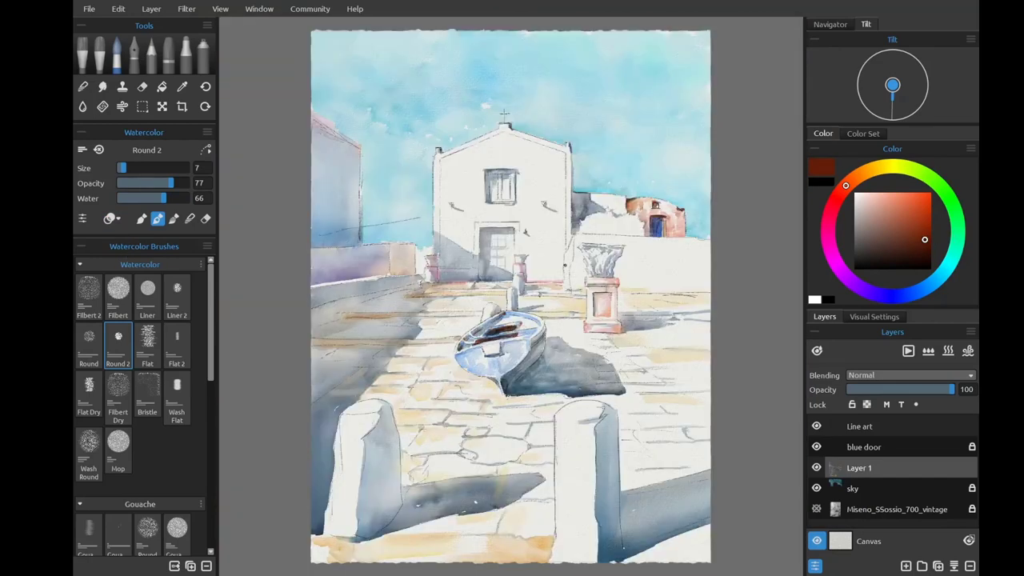
scroll(513, 379, up, 10)
drag(479, 415, 575, 312)
drag(463, 471, 523, 423)
scroll(523, 423, down, 5)
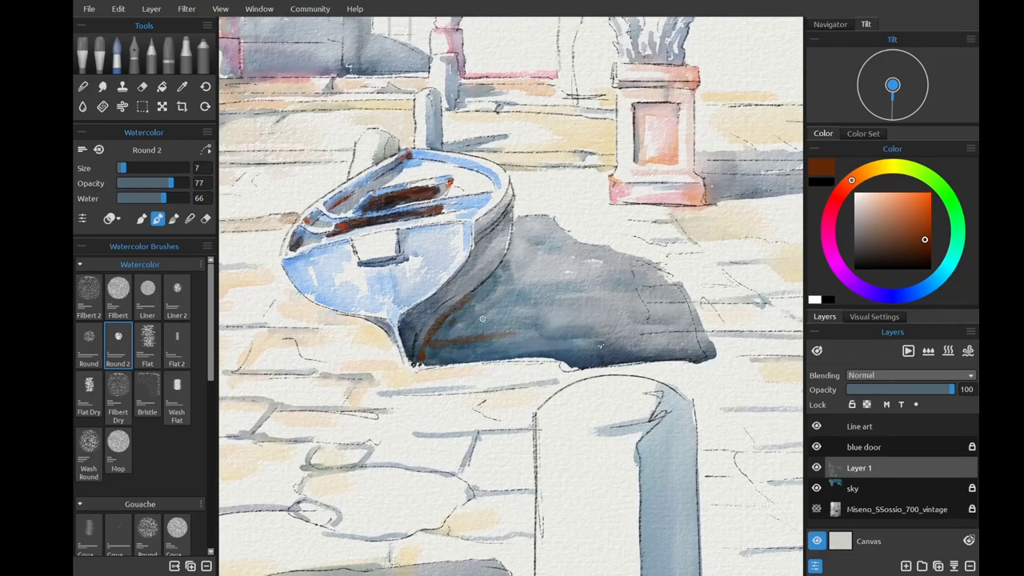
click(176, 396)
alt+click(416, 204)
drag(504, 276, 556, 235)
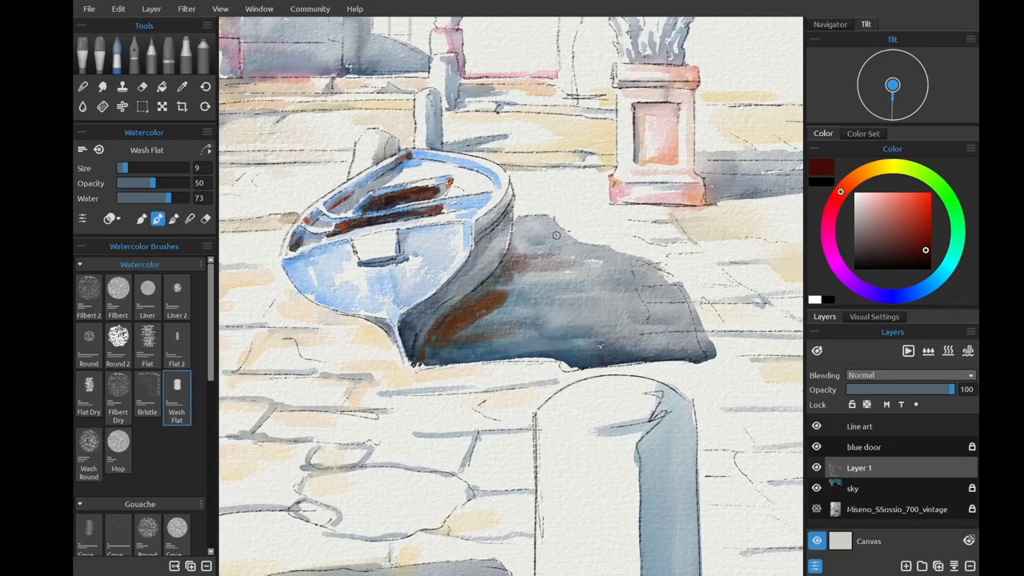
Paint the shaded side of the boat's hull dark blue with the Round 2 brush at size 12.
alt+click(489, 280)
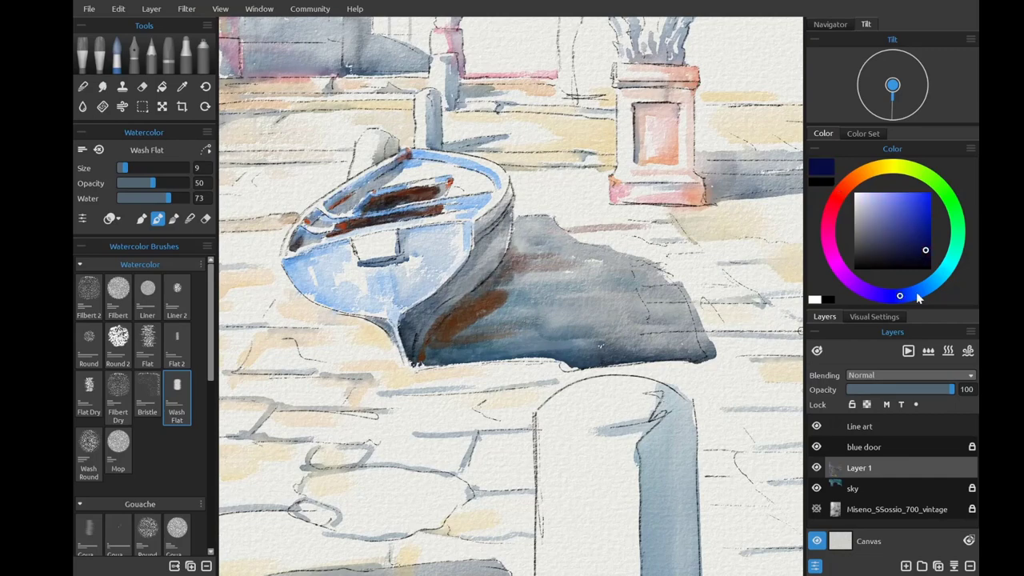
click(117, 336)
drag(436, 292, 418, 340)
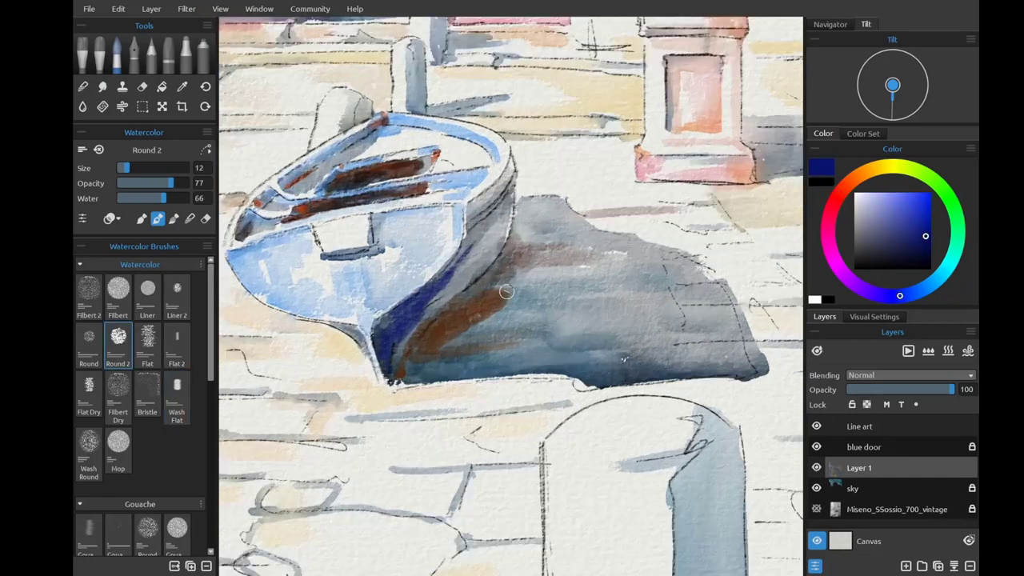
scroll(495, 288, up, 3)
drag(471, 276, 488, 246)
drag(477, 211, 384, 336)
mouse_move(520, 180)
mouse_down()
mouse_move(462, 244)
mouse_move(514, 152)
mouse_move(480, 268)
mouse_up()
Fill the hull's upper plank below the rim in dark blue with the Round 2 brush at size 6.
key(bracketleft)
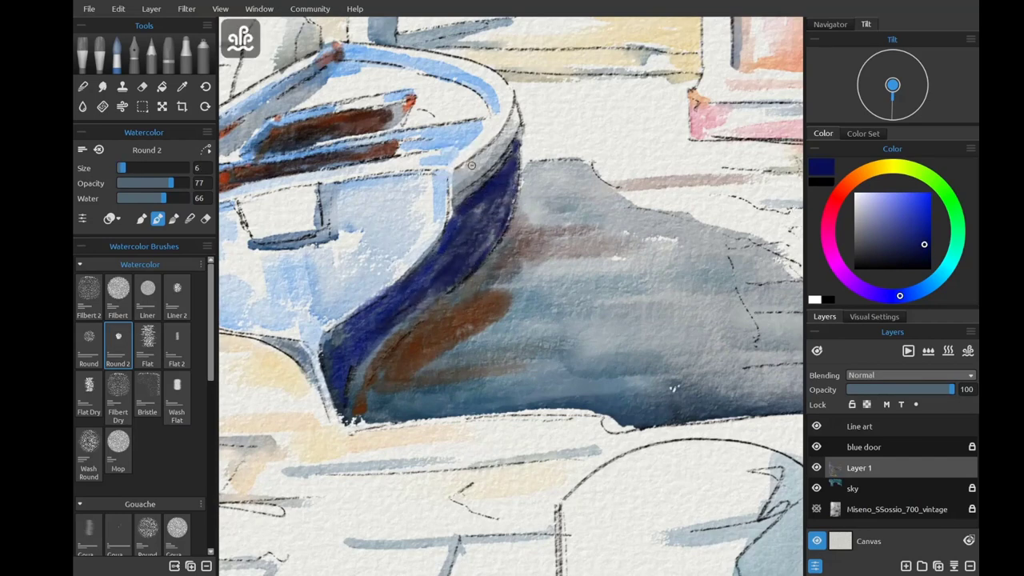
drag(456, 183, 492, 144)
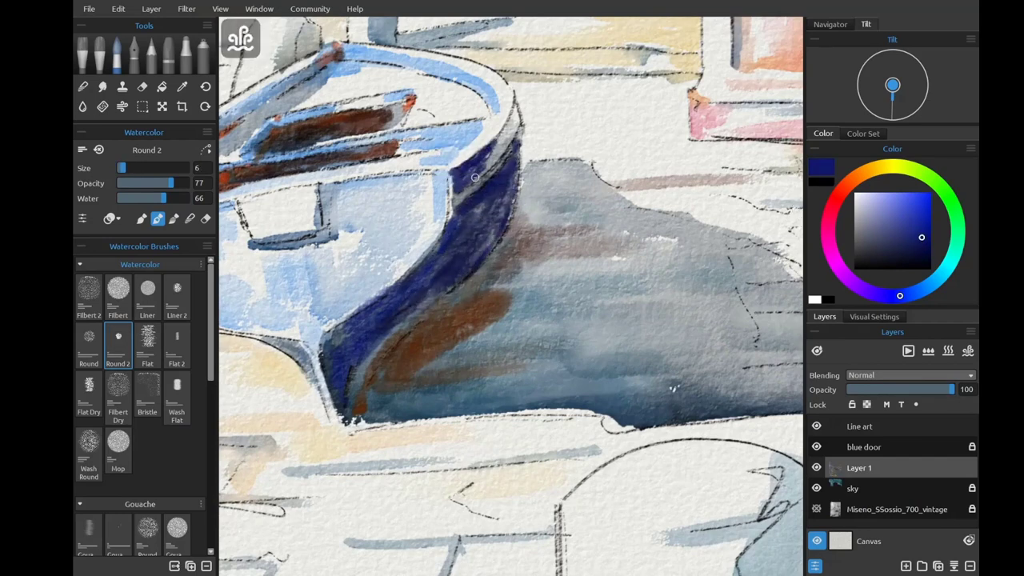
drag(476, 180, 512, 116)
drag(499, 152, 523, 107)
Add magenta accents along the hull's plank line, the transom's outer corner and the boat's inner side with the Round 2 brush at size 6.
scroll(440, 258, up, 1)
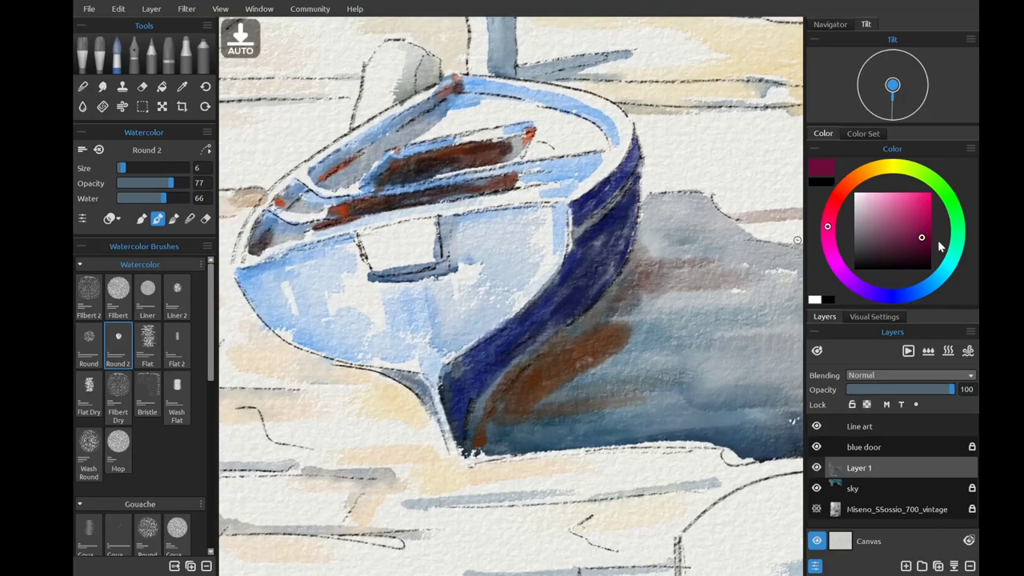
mouse_move(571, 237)
mouse_down()
mouse_move(623, 193)
mouse_move(644, 157)
mouse_up()
scroll(385, 289, left, 1)
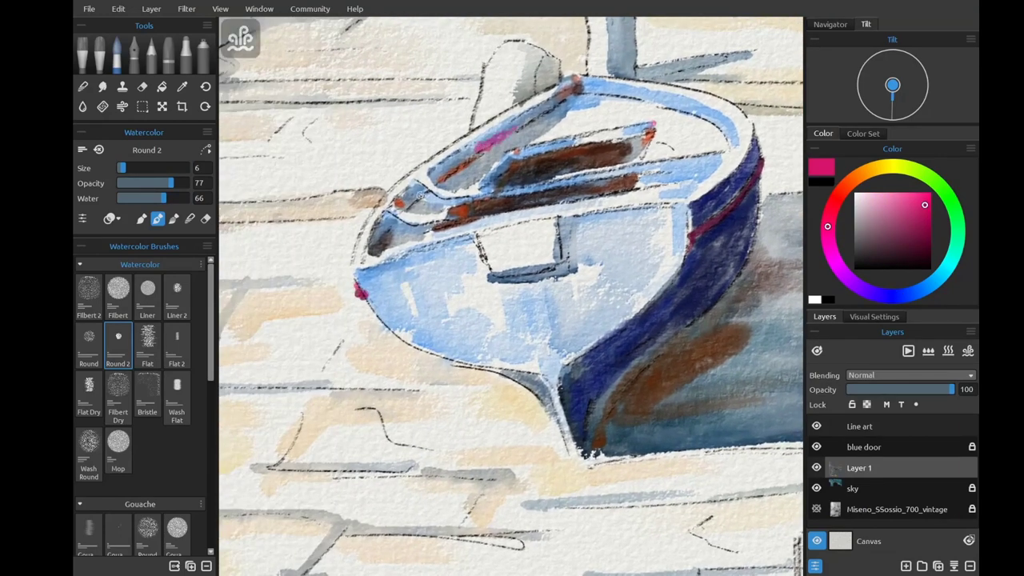
Accent the edges of the transom's notch and the inner stern corner in dark magenta with the Round 2 brush at size 6.
key(ctrl+0)
key(ctrl+plus)
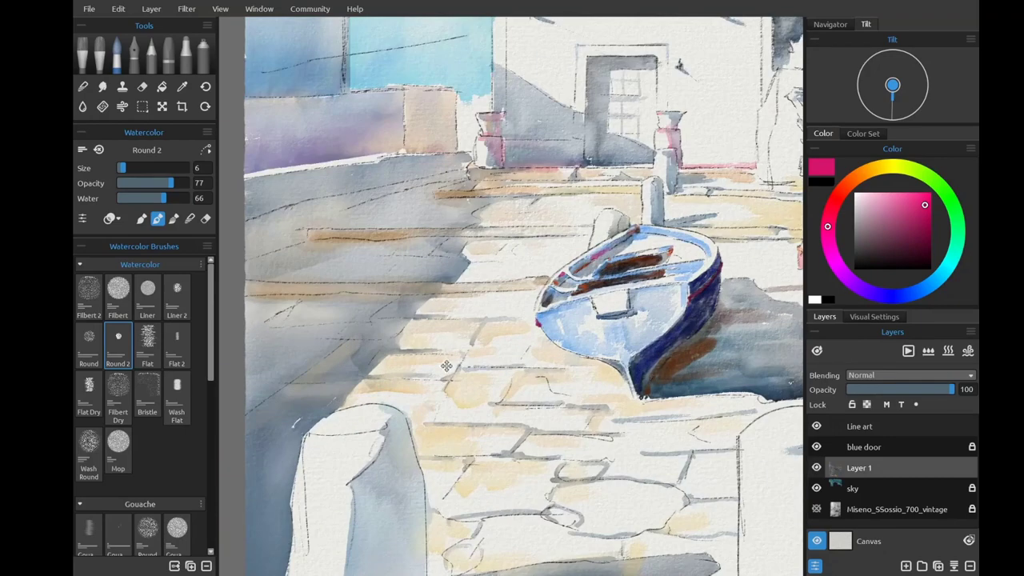
key(ctrl+plus)
drag(504, 194, 507, 238)
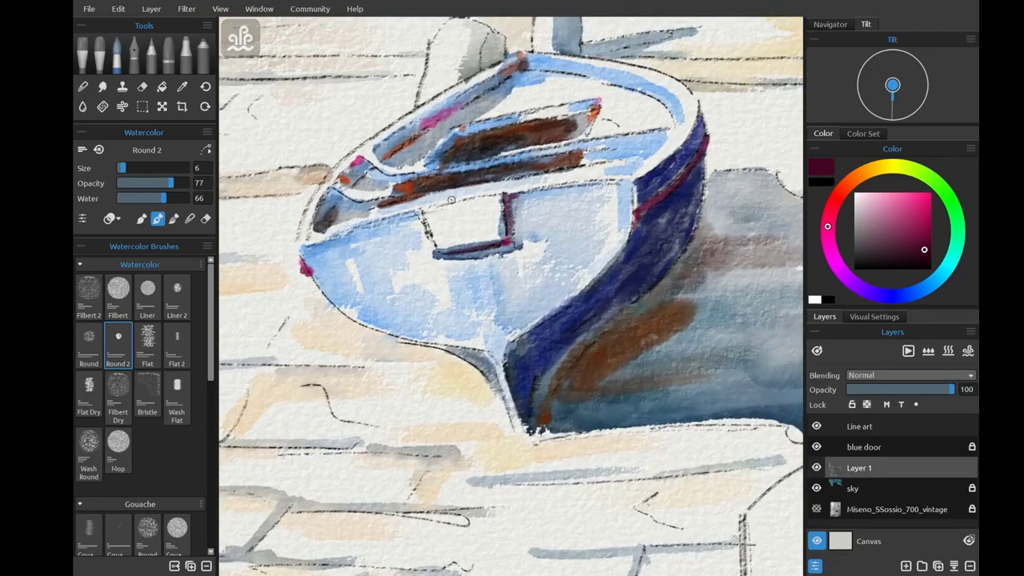
alt+click(672, 206)
mouse_move(415, 210)
mouse_down()
mouse_move(426, 234)
mouse_move(460, 202)
mouse_up()
drag(325, 230, 340, 226)
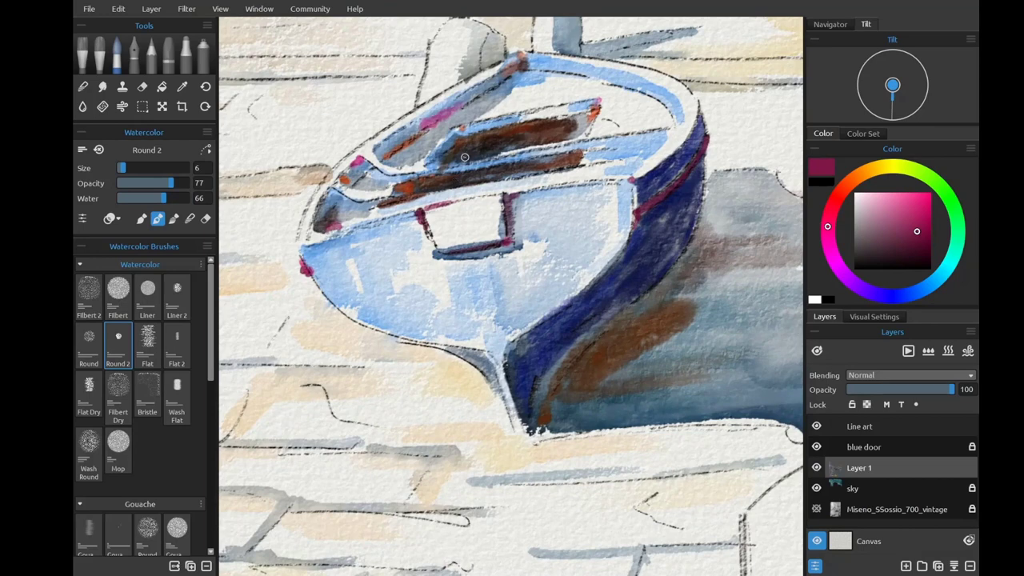
Darken the lower edge of the hull against the shadow with dark brown strokes using the Round 2 brush at size 6.
click(850, 180)
click(913, 252)
mouse_move(547, 416)
mouse_down()
mouse_move(564, 400)
mouse_move(608, 392)
mouse_up()
drag(536, 424, 608, 340)
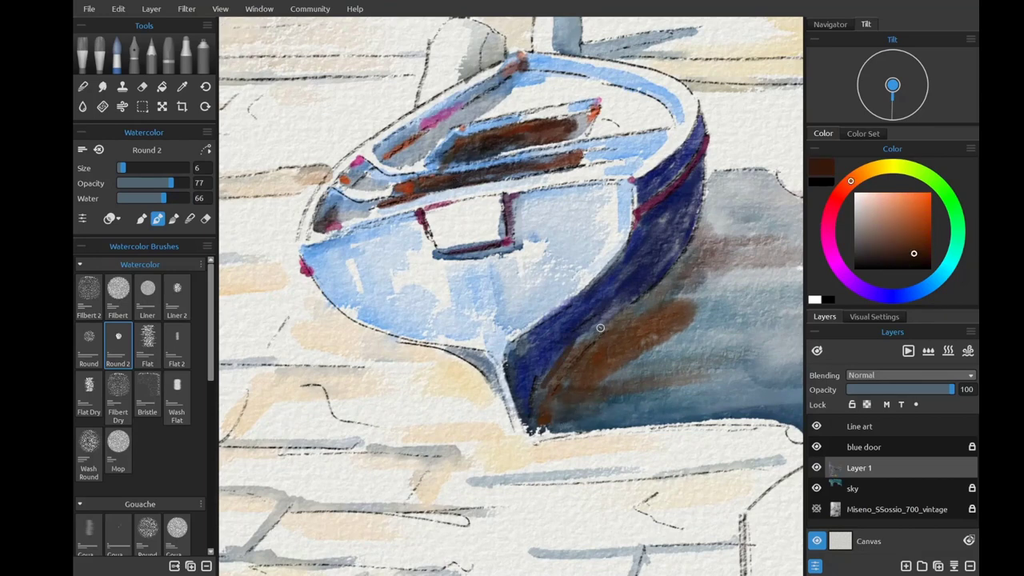
Deepen the lower part of the hull's shaded side with dark blue using the Round 2 brush at size 6.
click(863, 133)
click(919, 162)
click(824, 134)
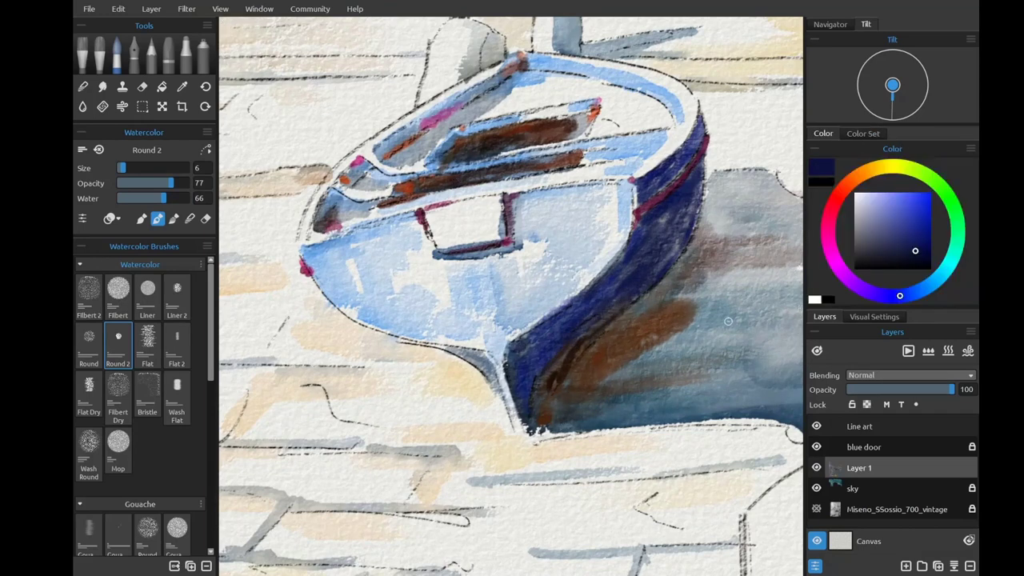
drag(572, 348, 628, 314)
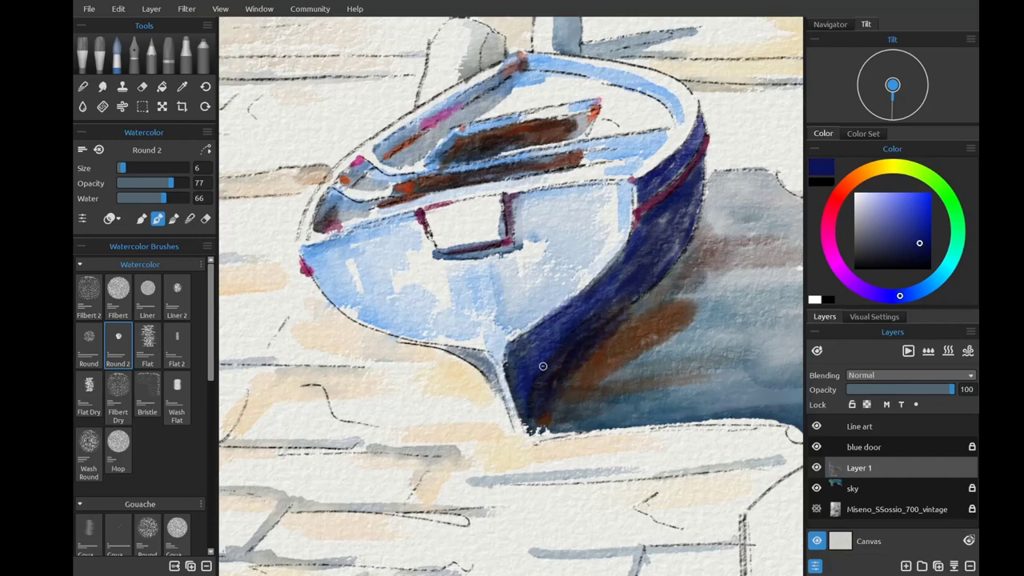
drag(542, 366, 515, 334)
Brush crimson strokes across the boat's ground shadow with the Flat 2 brush at sizes 29 and 16.
scroll(634, 353, down, 3)
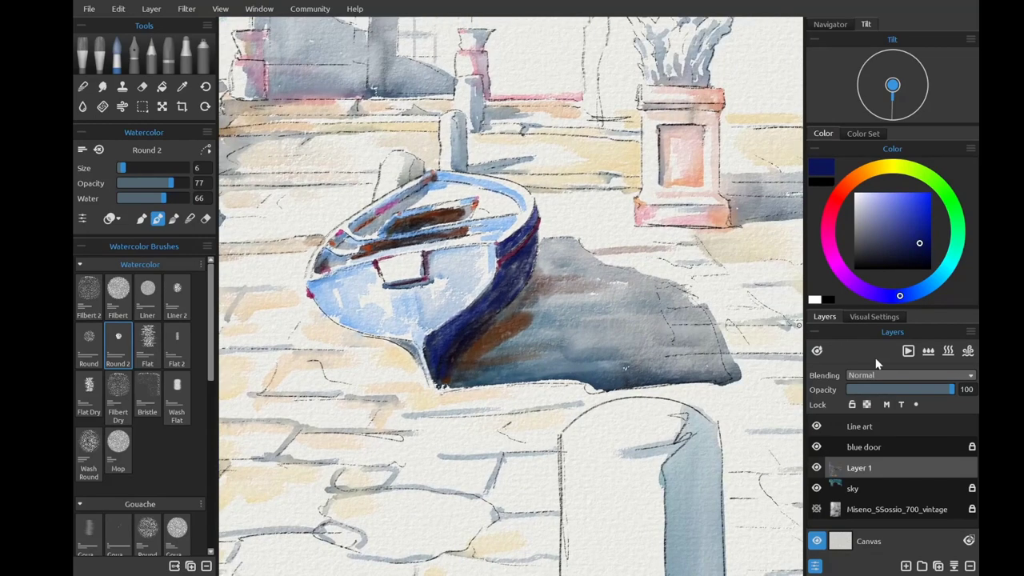
click(177, 343)
click(832, 228)
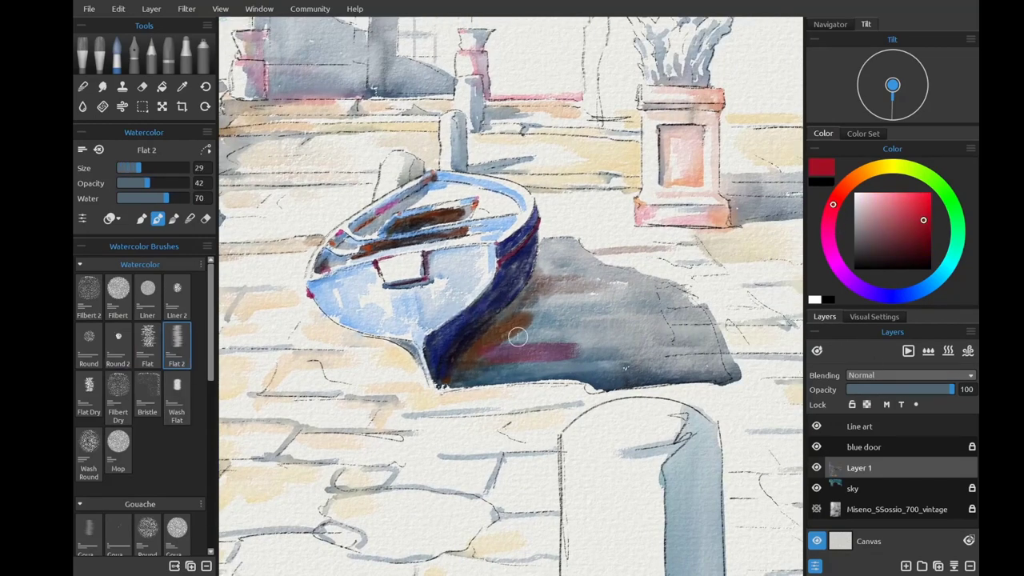
mouse_move(517, 337)
mouse_down()
mouse_move(551, 297)
mouse_move(528, 307)
mouse_move(560, 276)
mouse_up()
key(bracketleft)
key(bracketleft)
key(bracketleft)
drag(450, 373, 512, 376)
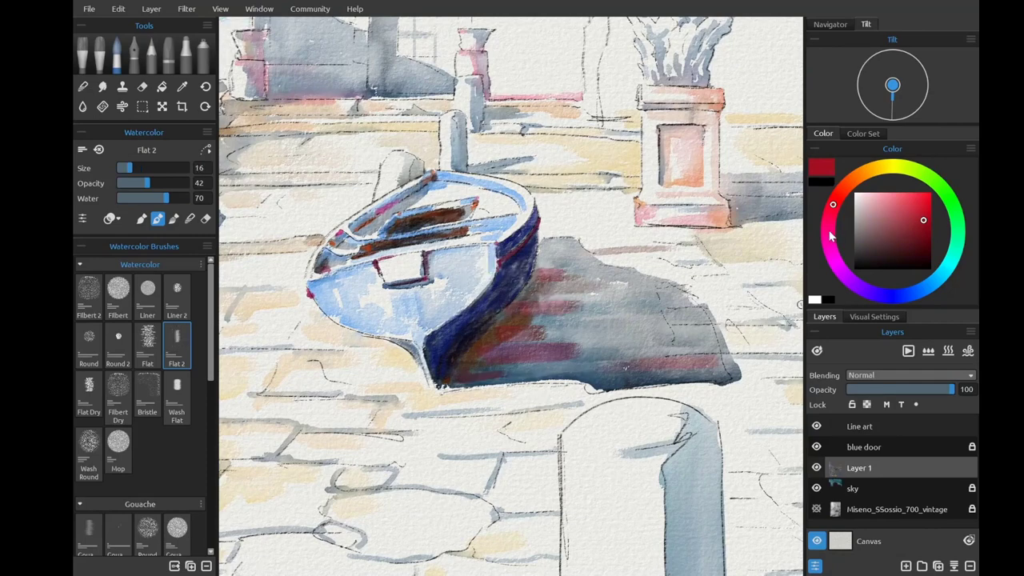
mouse_move(616, 309)
mouse_down()
mouse_move(680, 339)
mouse_move(623, 310)
mouse_move(688, 228)
mouse_move(732, 225)
mouse_up()
Layer orange and dark brown strokes over the boat's ground shadow with the Flat 2 brush at size 16.
scroll(607, 232, down, 3)
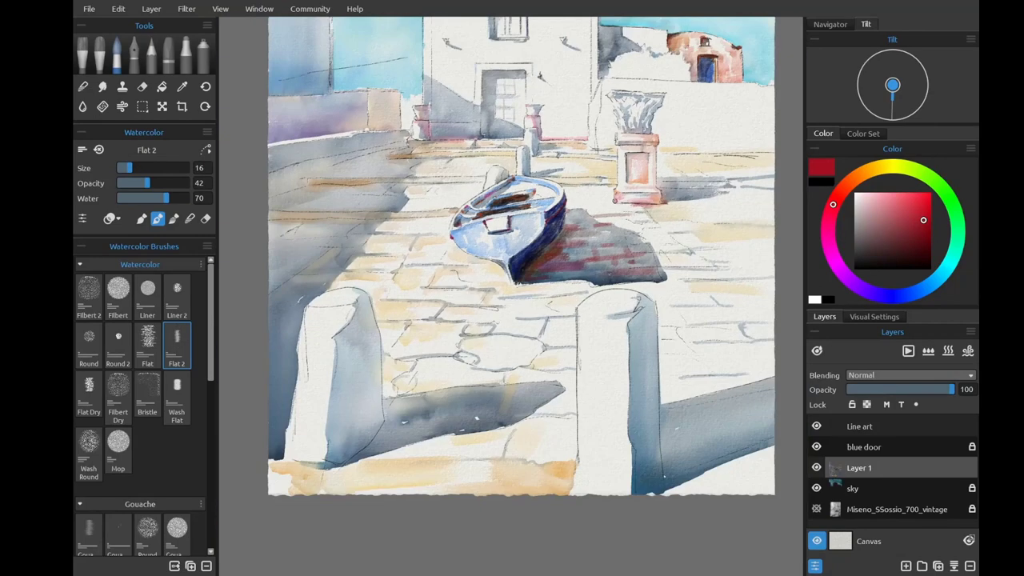
alt+click(561, 242)
scroll(512, 244, up, 3)
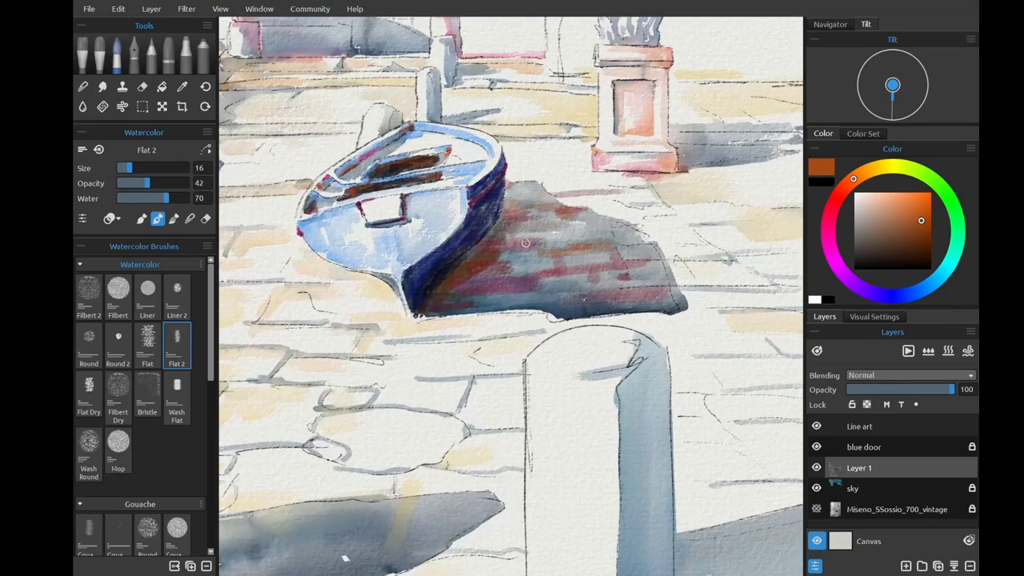
alt+click(630, 284)
alt+click(529, 258)
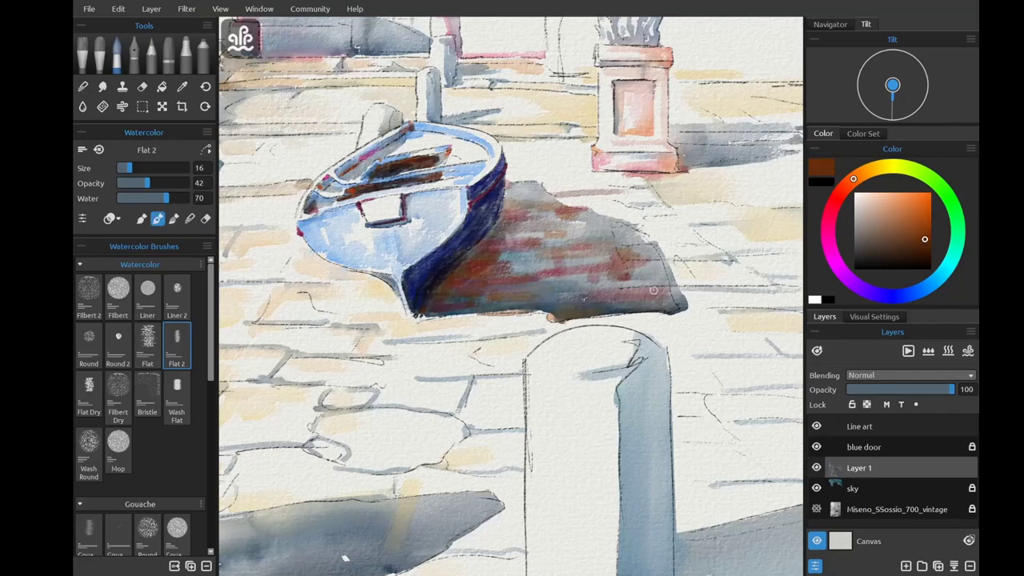
Add brown shading to the two small posts behind the boat with the Flat 2 brush at size 9.
scroll(512, 270, up, 3)
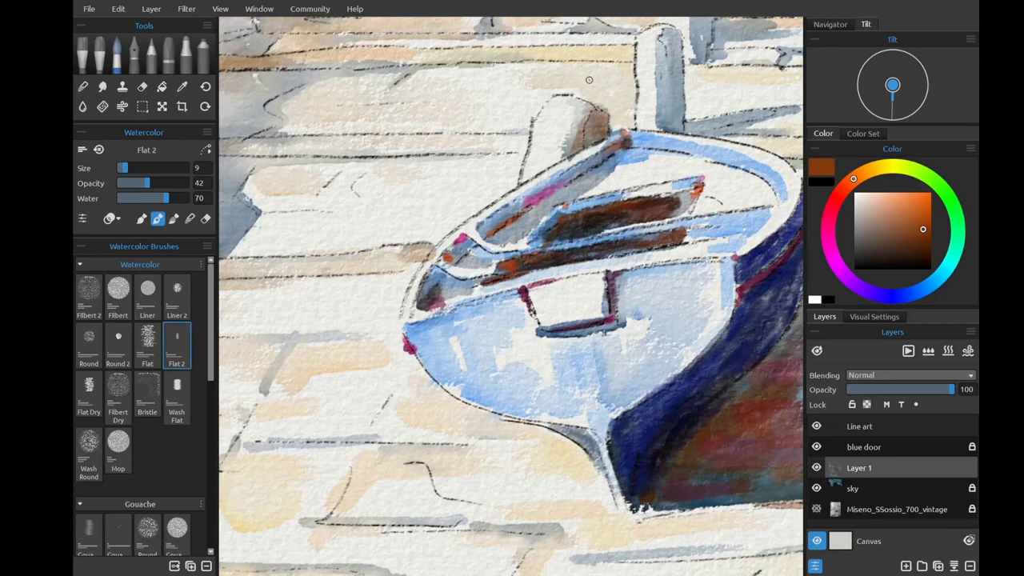
drag(627, 143, 531, 257)
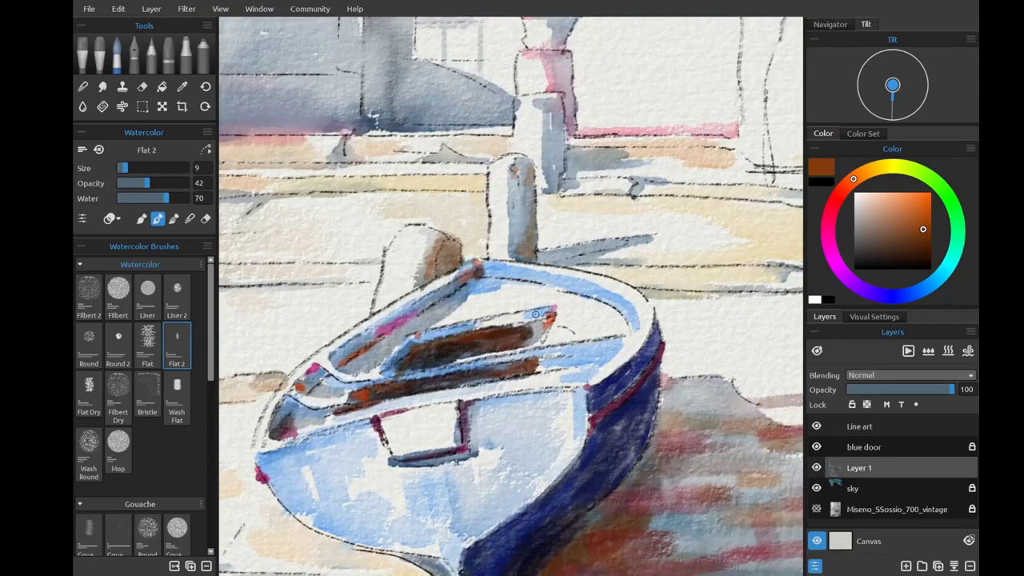
Paint the step edges and the diagonal wall line beyond the boat in orange and brown with the Flat 2 brush at size 9.
scroll(535, 314, down, 2)
scroll(460, 253, up, 2)
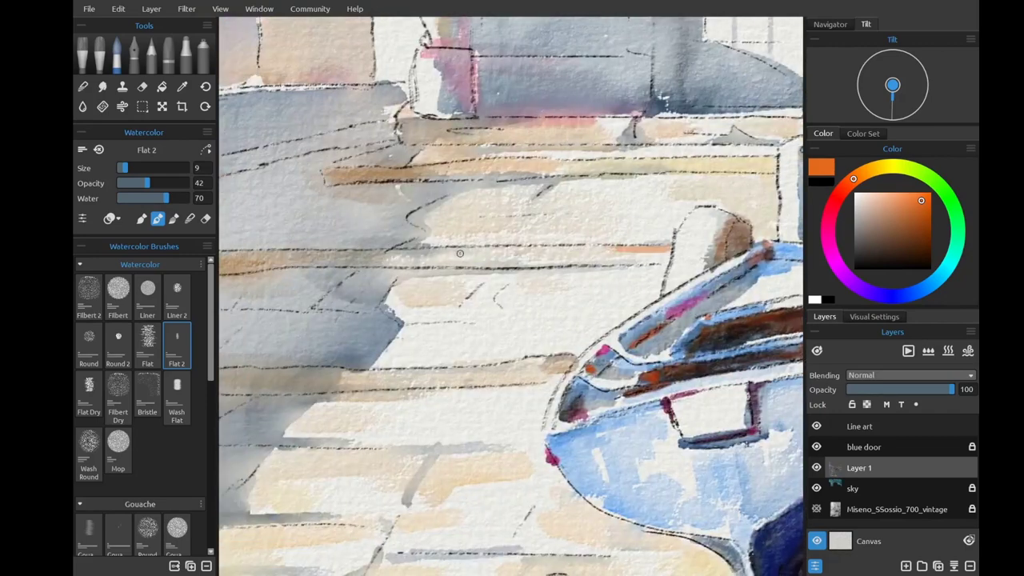
scroll(460, 254, left, 5)
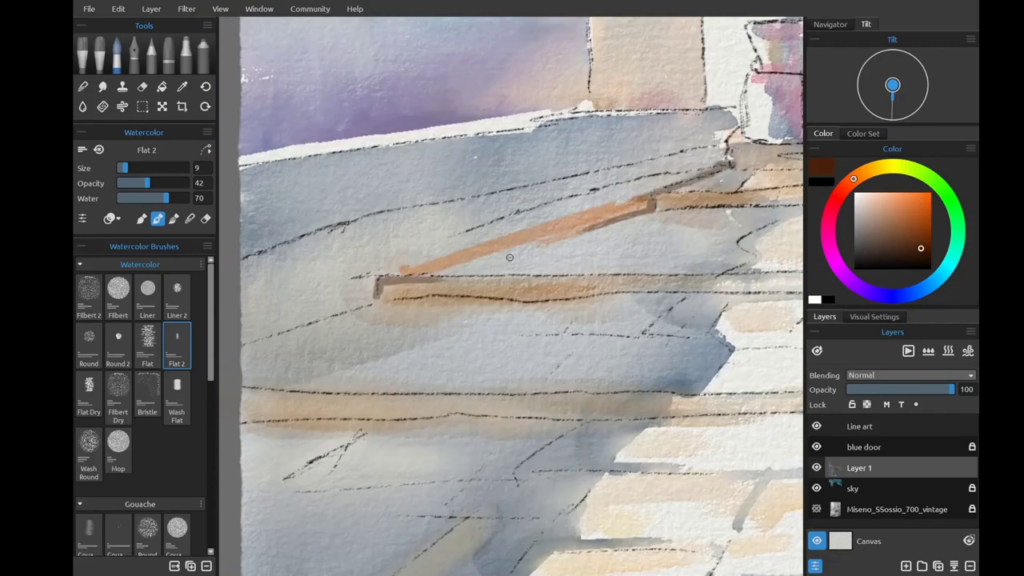
scroll(510, 257, down, 2)
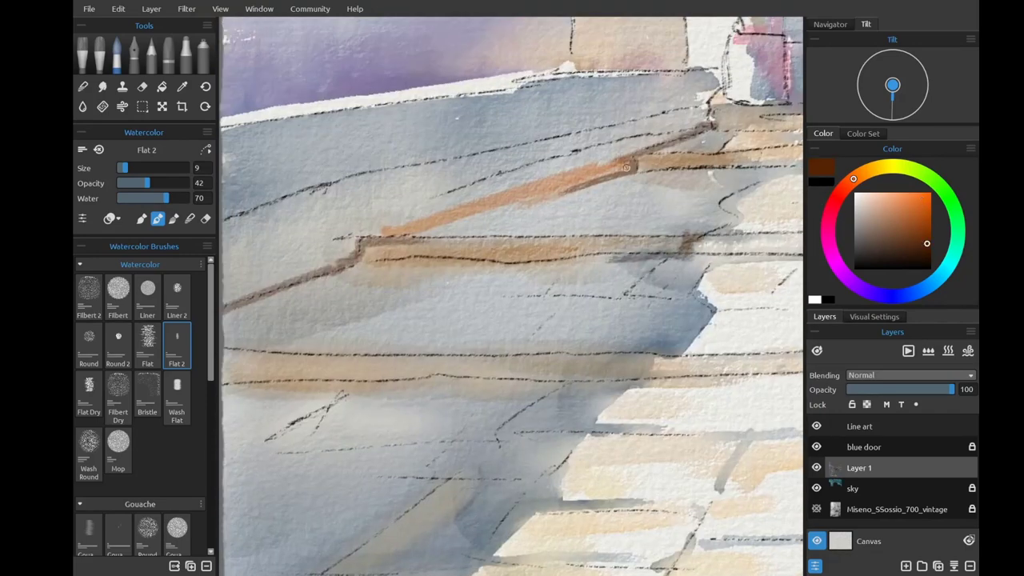
Fill the sloped band beneath the low wall with brown at size 32 and add pink strokes at size 18 with the Flat 2 brush.
scroll(626, 168, left, 3)
mouse_move(468, 256)
mouse_down()
mouse_move(480, 187)
mouse_move(461, 229)
mouse_up()
scroll(450, 330, up, 3)
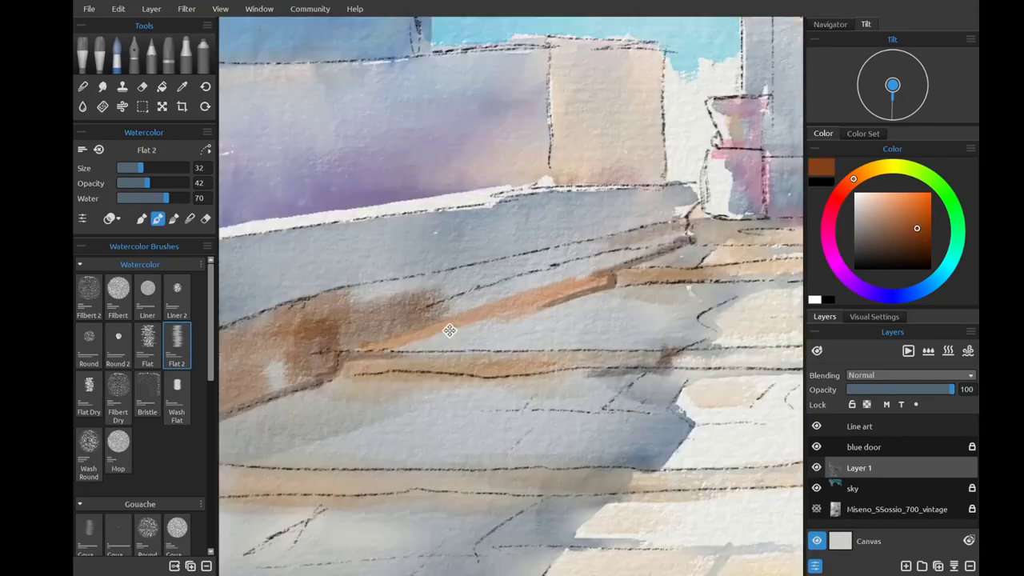
scroll(480, 280, left, 5)
scroll(479, 280, down, 3)
drag(636, 210, 547, 254)
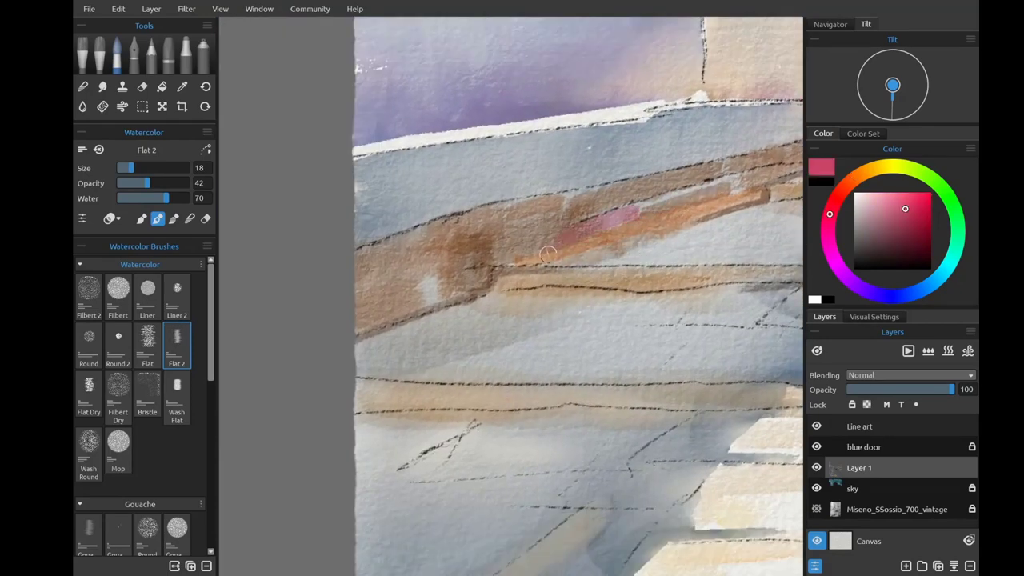
Add light and dark green touches along the sloped band beneath the low wall with the Flat 2 brush at size 18.
click(955, 245)
click(918, 225)
drag(479, 276, 436, 320)
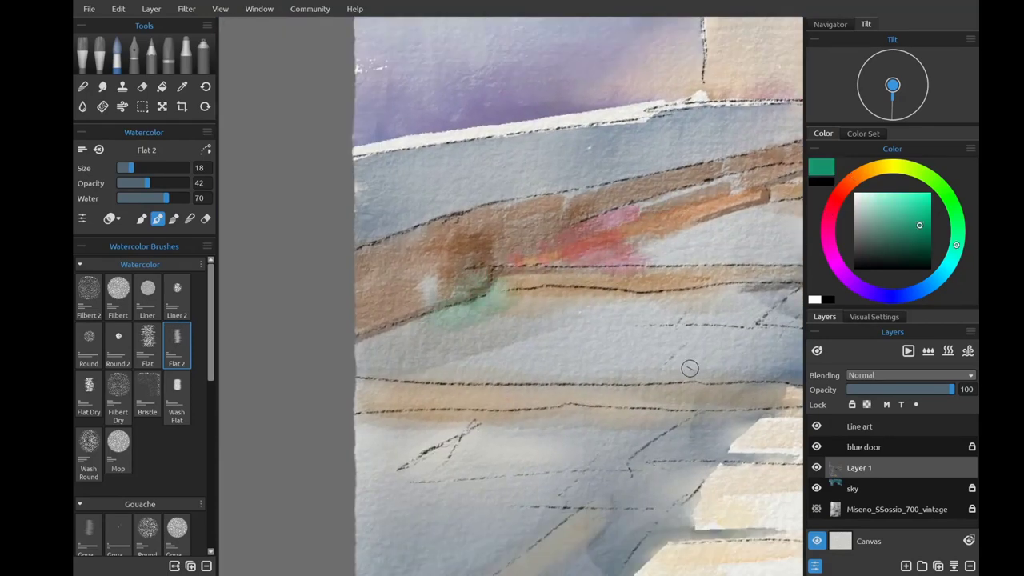
scroll(689, 368, right, 5)
click(923, 254)
mouse_move(367, 268)
mouse_down()
mouse_move(536, 216)
mouse_move(362, 262)
mouse_up()
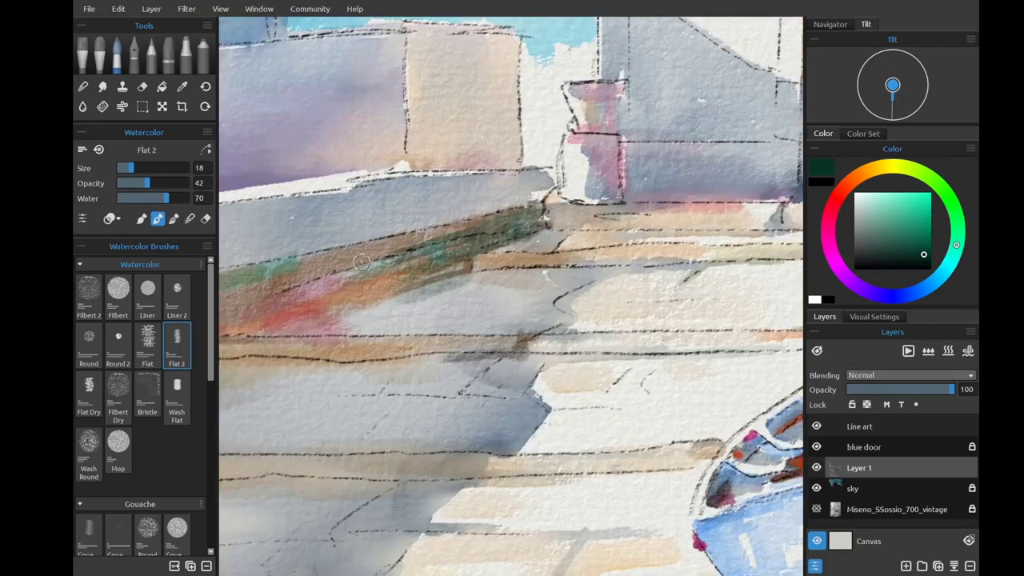
Darken the outer end of the sloped band at the canvas edge with dark brown using the Flat 2 brush at size 33.
scroll(361, 262, down, 3)
alt+click(480, 343)
drag(480, 352, 456, 360)
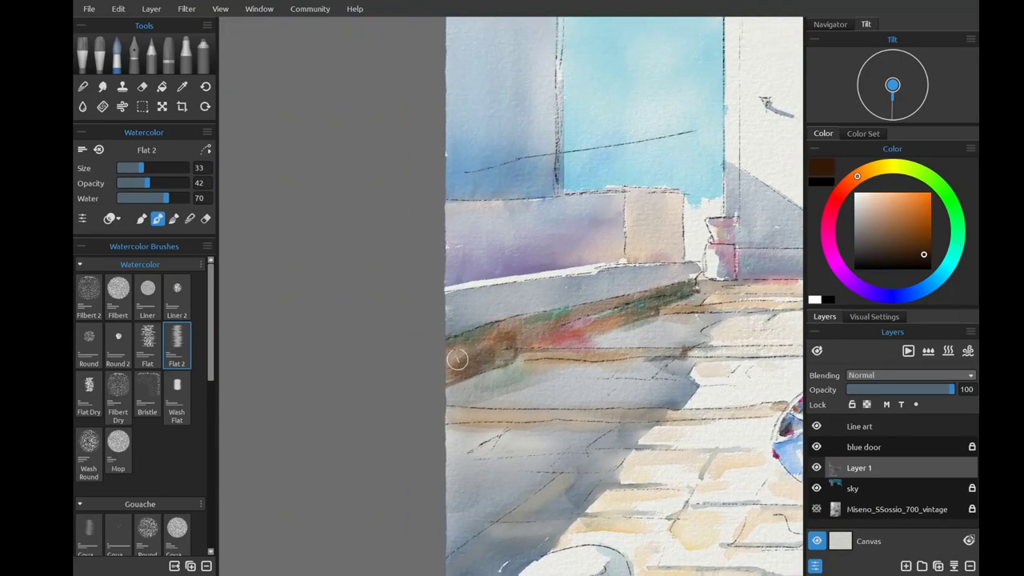
Tint the low wall's shaded face brown up to its end beside the small column with the Flat 2 brush at size 24.
drag(651, 337, 622, 375)
alt+click(558, 327)
key(ctrl+z)
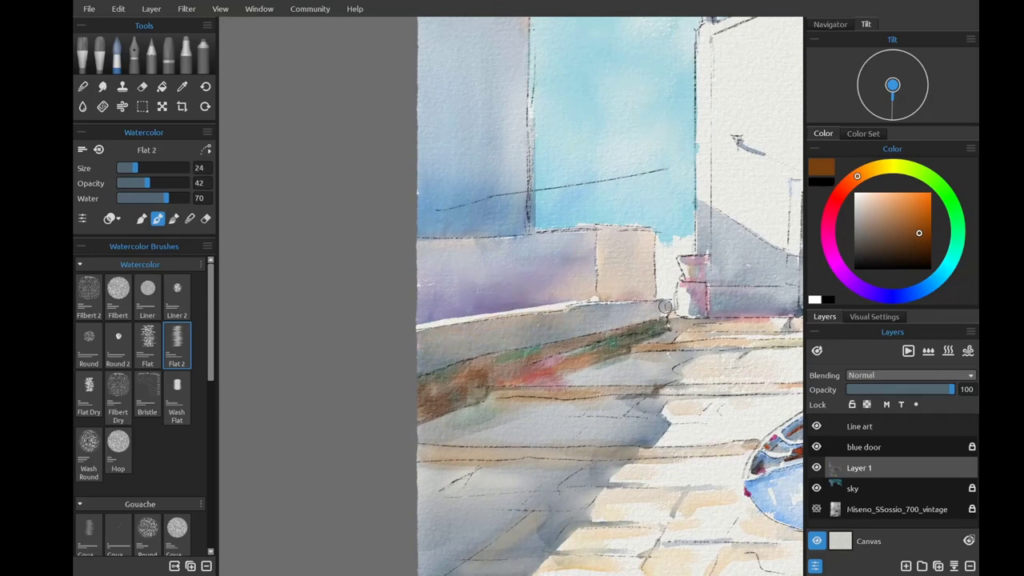
scroll(671, 297, up, 3)
mouse_move(672, 297)
mouse_down()
mouse_move(662, 311)
mouse_move(560, 323)
mouse_up()
Add magenta and dark magenta strokes along the low wall and its sloped band with the Flat 2 brush at sizes 16 and 11.
alt+click(560, 336)
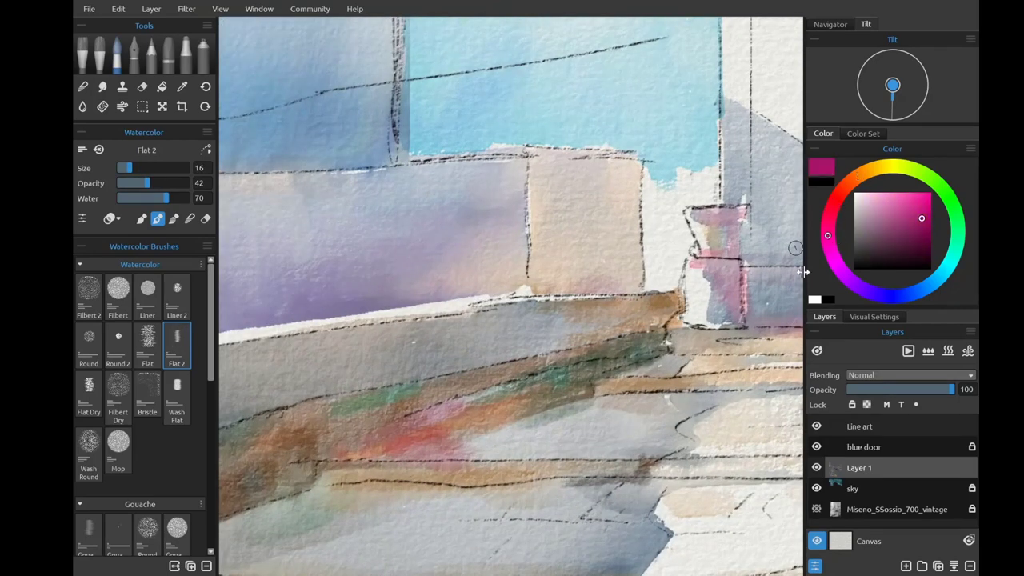
mouse_move(520, 352)
mouse_down()
mouse_move(638, 341)
mouse_move(706, 209)
mouse_up()
alt+click(383, 344)
key(bracketleft)
drag(376, 344, 710, 342)
scroll(664, 253, down, 3)
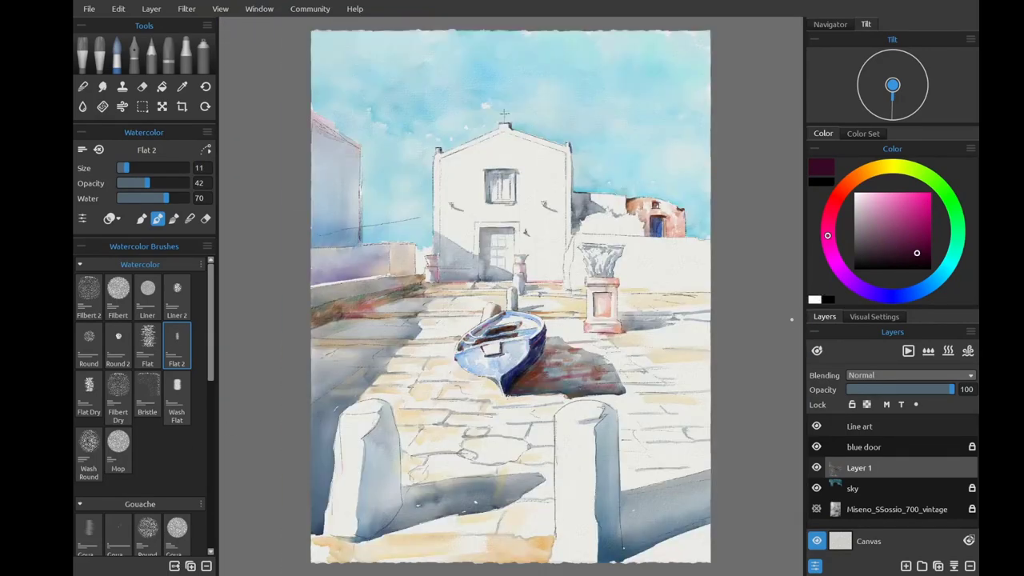
Brush muted green strokes over the shaded step below the low wall's sloped band with the Flat 2 brush at size 35.
scroll(486, 212, up, 3)
key(bracketright)
key(bracketright)
key(bracketright)
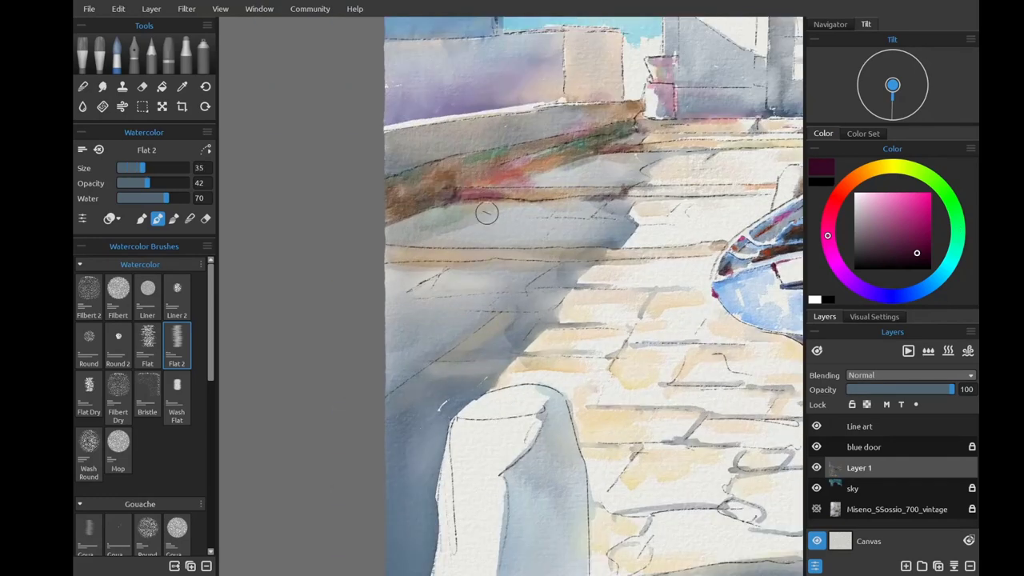
alt+click(457, 213)
drag(457, 212, 425, 224)
alt+click(425, 224)
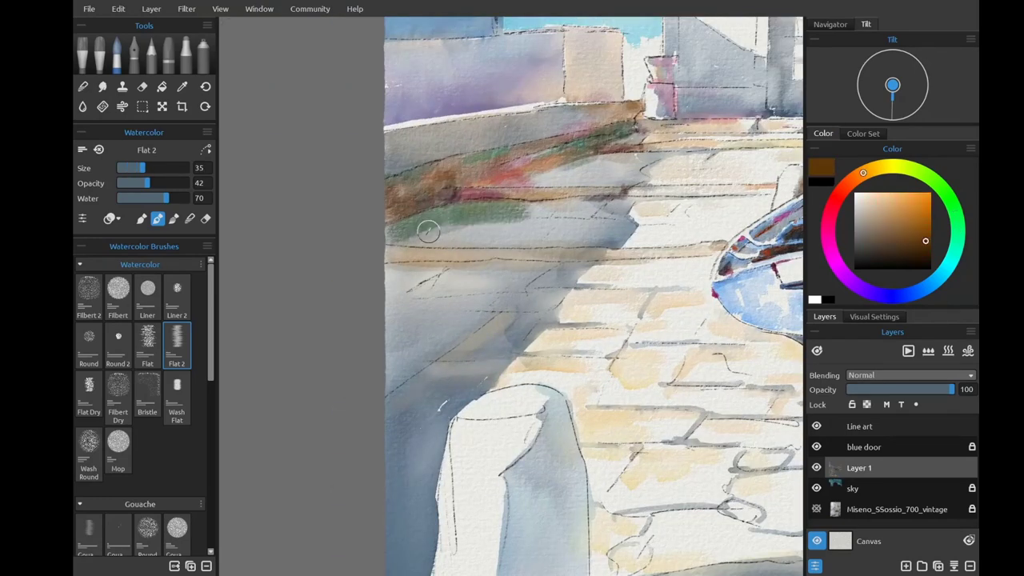
Add orange and ochre strokes along the shaded steps at size 19 and green patches on the paving below at size 23.
key(bracketleft)
key(bracketleft)
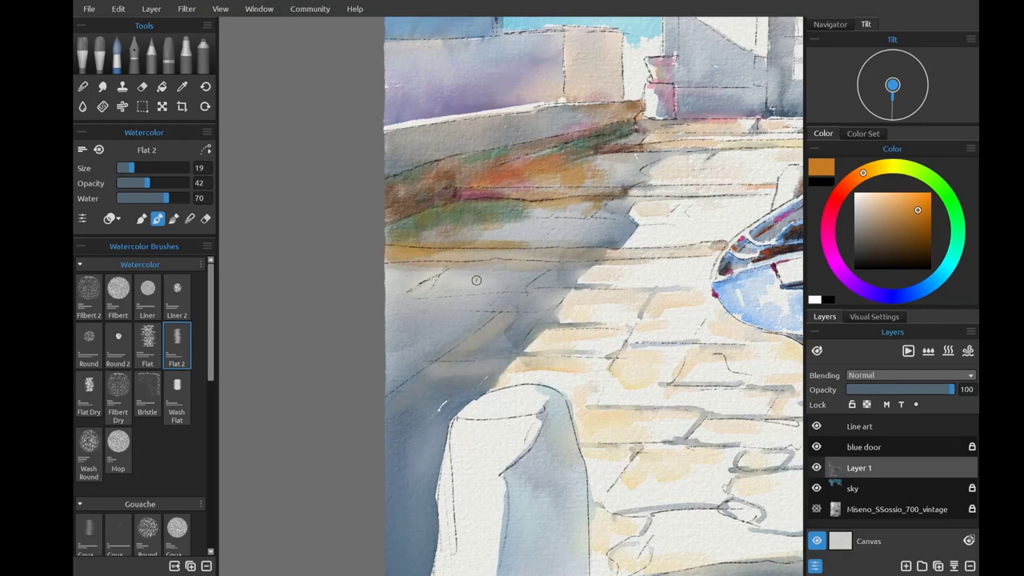
key(bracketright)
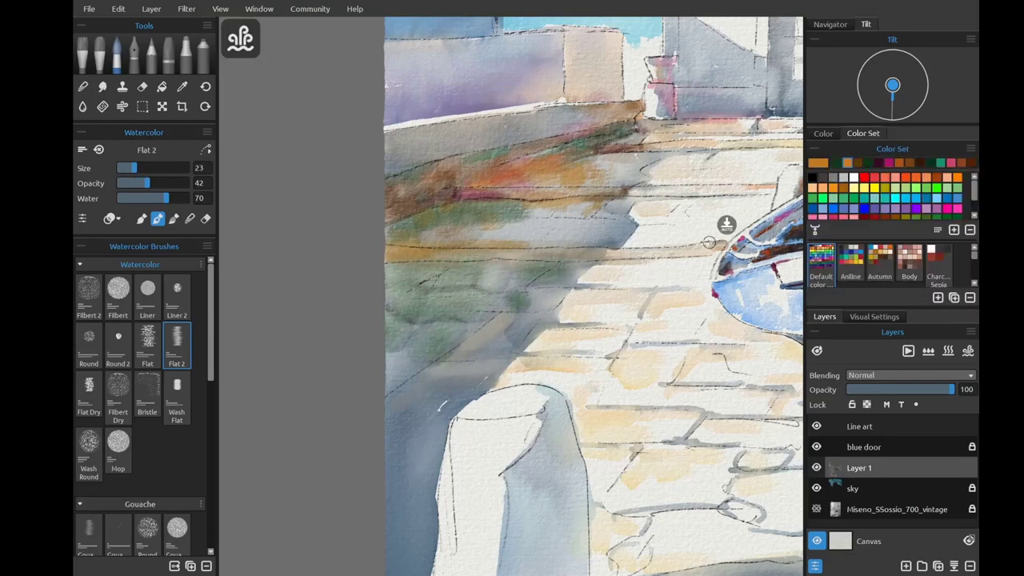
Paint dark orange-brown patches over the shaded paving above the near foreground post with the Flat 2 brush at size 40.
click(823, 133)
click(854, 181)
key(bracketright)
key(bracketright)
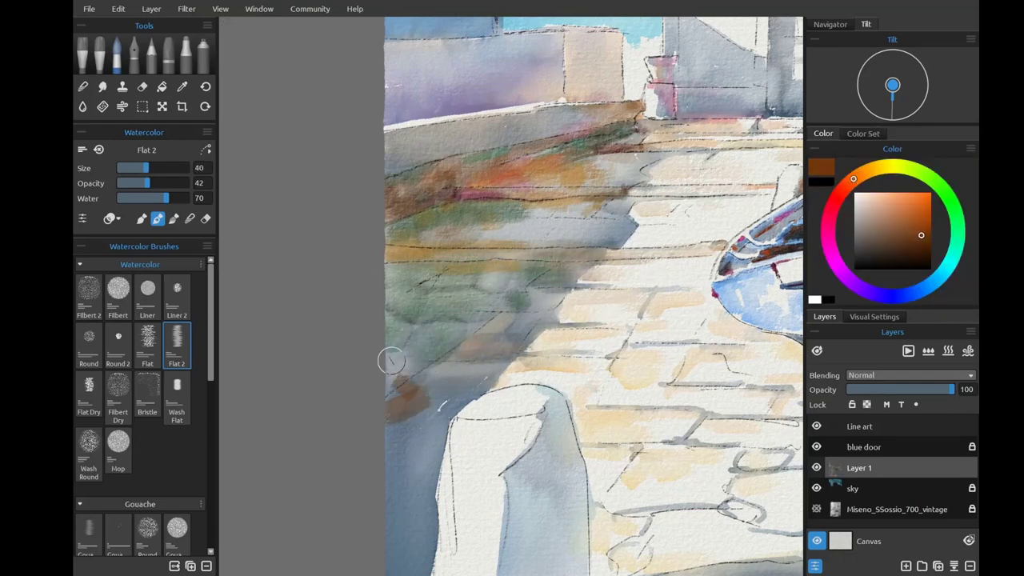
drag(388, 359, 444, 399)
Carry brown and red tints down the shadow between the canvas edge and foreground post with the Flat 2 brush at size 31.
scroll(444, 398, down, 3)
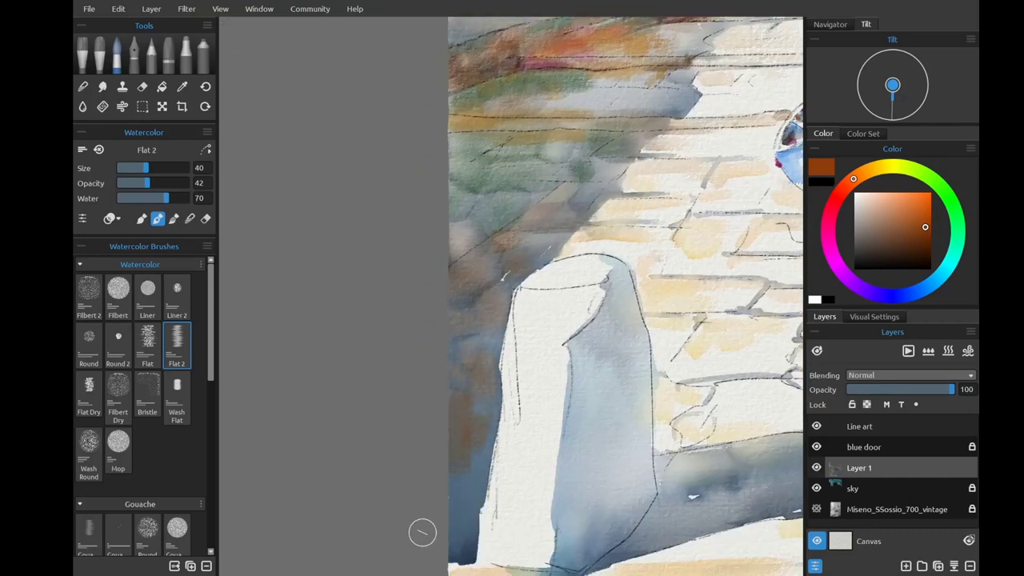
key(bracketleft)
key(bracketleft)
drag(478, 498, 462, 552)
drag(610, 446, 630, 297)
alt+click(480, 422)
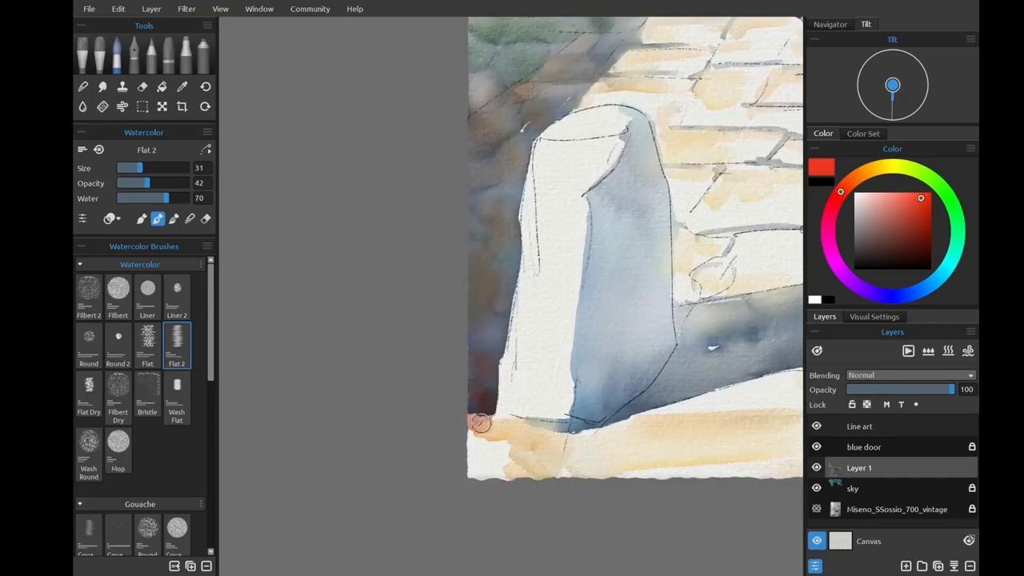
Scatter short red strokes along the stone lines of the green shaded paving with the Flat 2 brush at size 19.
scroll(601, 378, up, 3)
drag(452, 301, 589, 219)
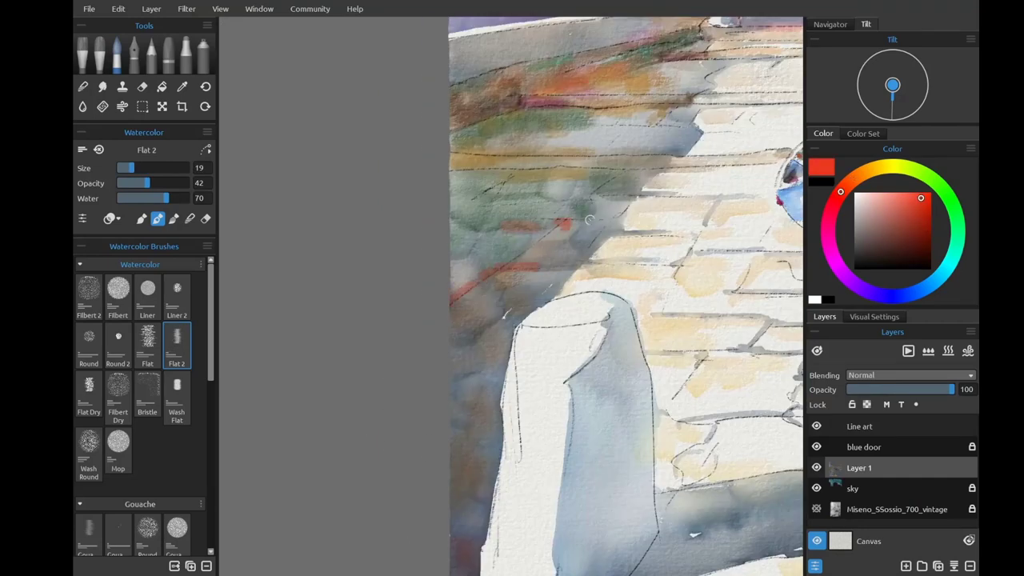
drag(583, 179, 438, 259)
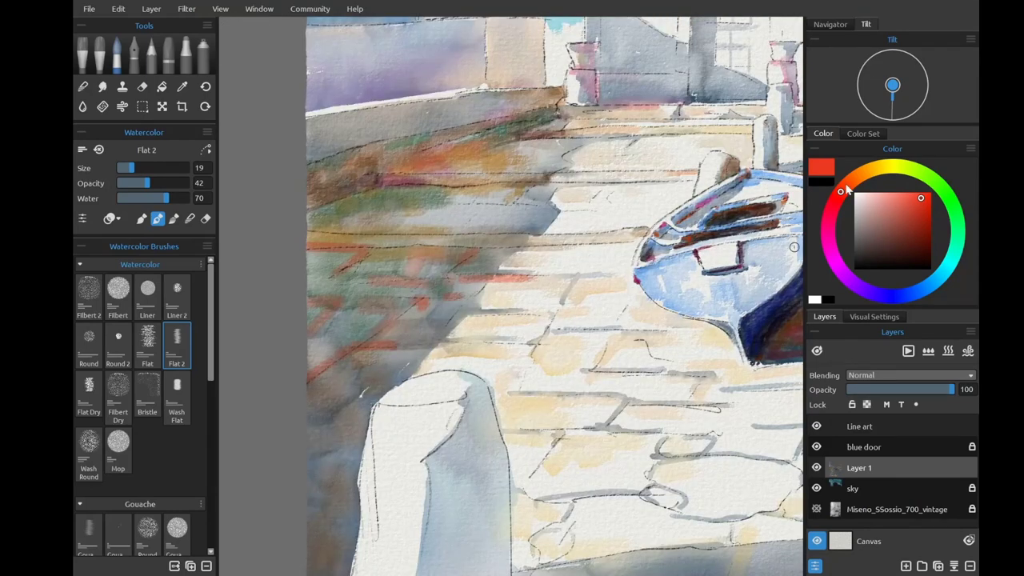
Add red and orange strokes to the sunlit paving stones between the shaded area and the boat using Flat 2 at size 19.
click(561, 320)
click(850, 181)
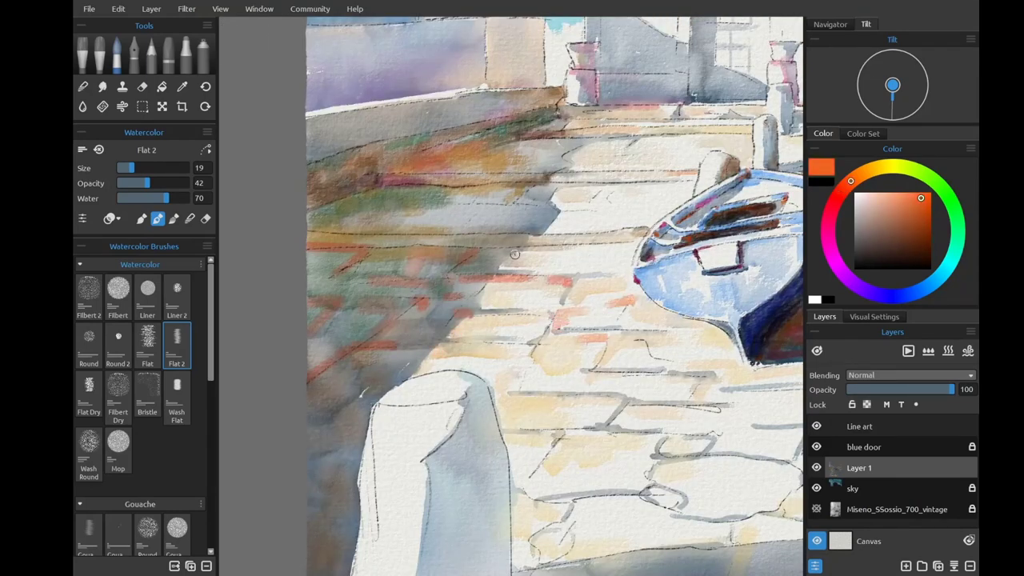
drag(556, 206, 612, 202)
click(863, 133)
click(818, 168)
click(822, 134)
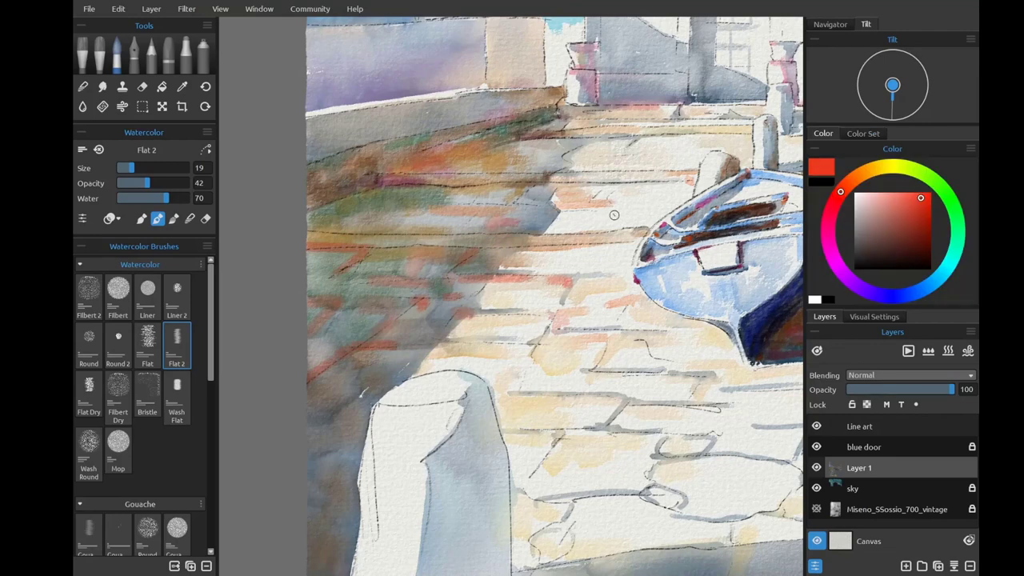
Deepen the shaded steps, paving and low wall with dark red-brown using the Flat 2 brush at size 34.
alt+click(515, 132)
key(bracketright)
mouse_move(351, 222)
mouse_down()
mouse_move(461, 216)
mouse_move(504, 200)
mouse_up()
key(ctrl+0)
alt+click(330, 384)
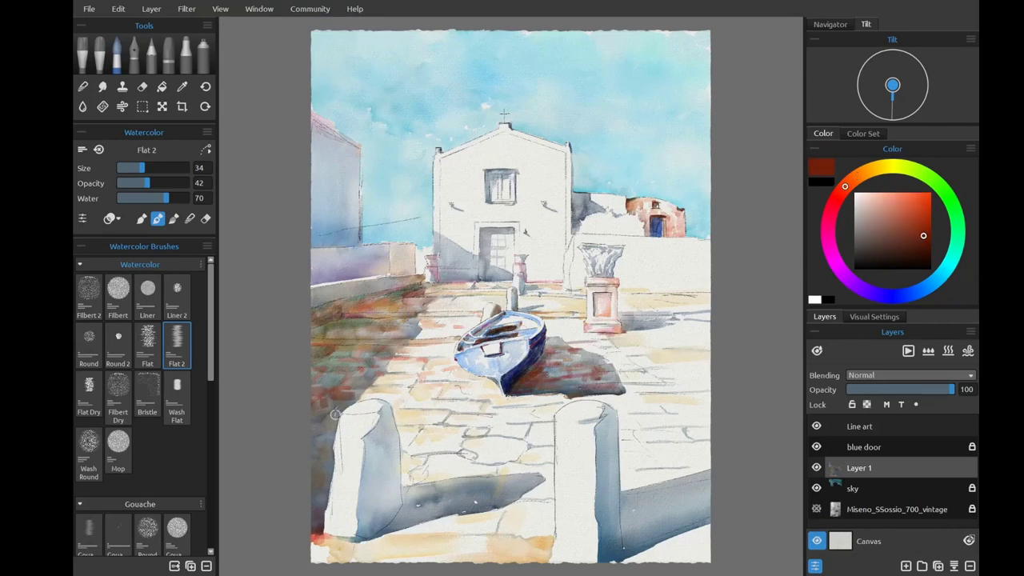
mouse_move(340, 349)
mouse_down()
mouse_move(424, 330)
mouse_move(344, 364)
mouse_move(416, 280)
mouse_up()
Glaze magenta over the low wall, shaded paving and boat's shadow with the Flat 2 brush at size 34.
drag(828, 217, 827, 231)
click(914, 223)
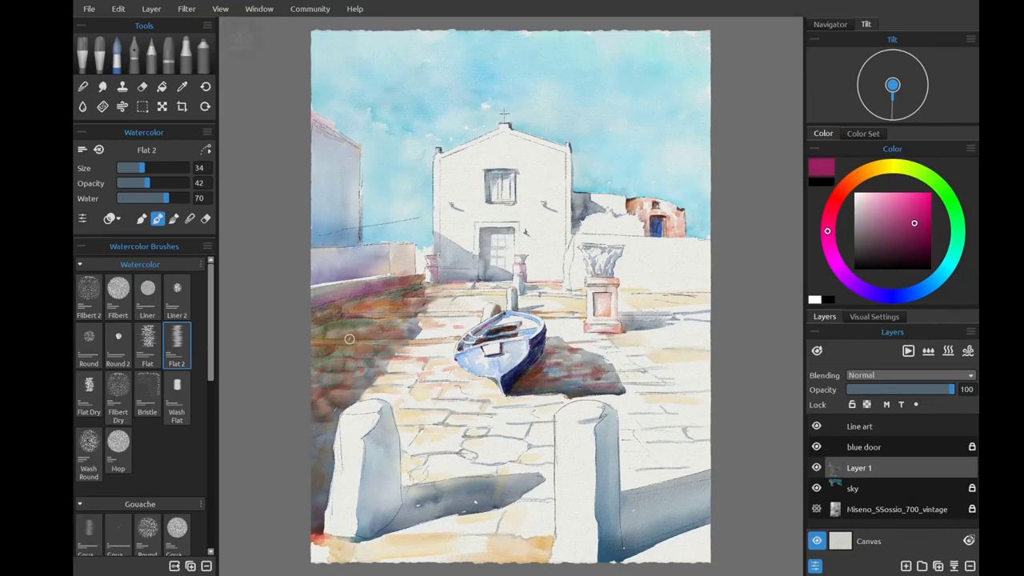
drag(349, 339, 267, 361)
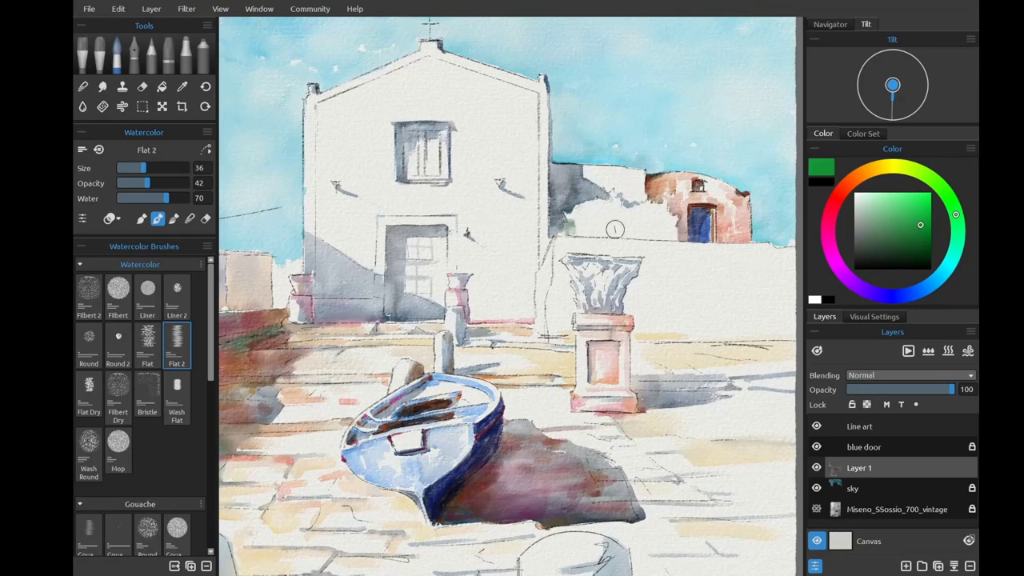
Paint a green bush behind the wall beside the church with Flat 2 and dab darker foliage with Round 2 at opacity 91.
mouse_move(614, 230)
mouse_down()
mouse_move(576, 215)
mouse_move(637, 232)
mouse_up()
key([)
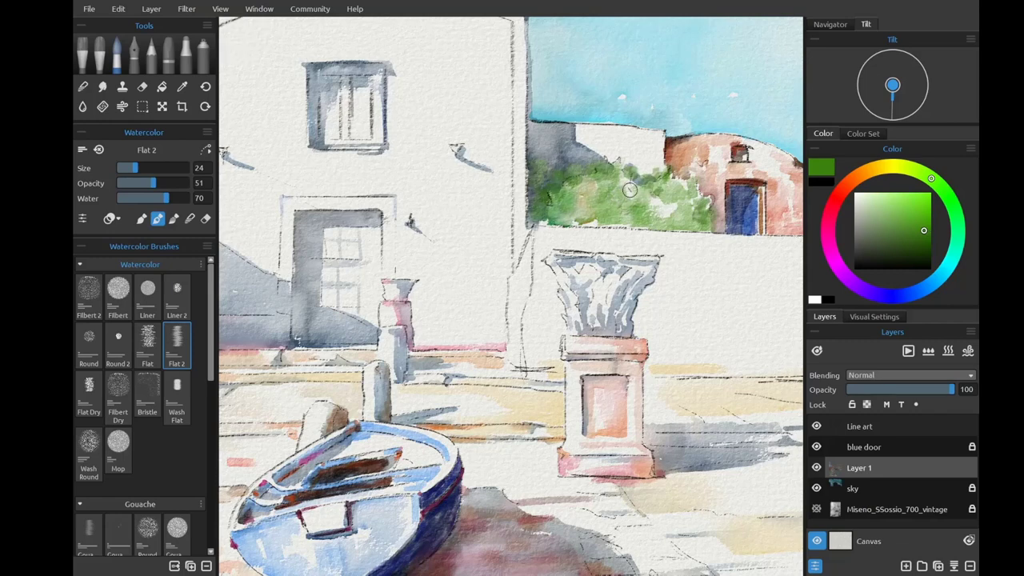
click(920, 245)
click(117, 343)
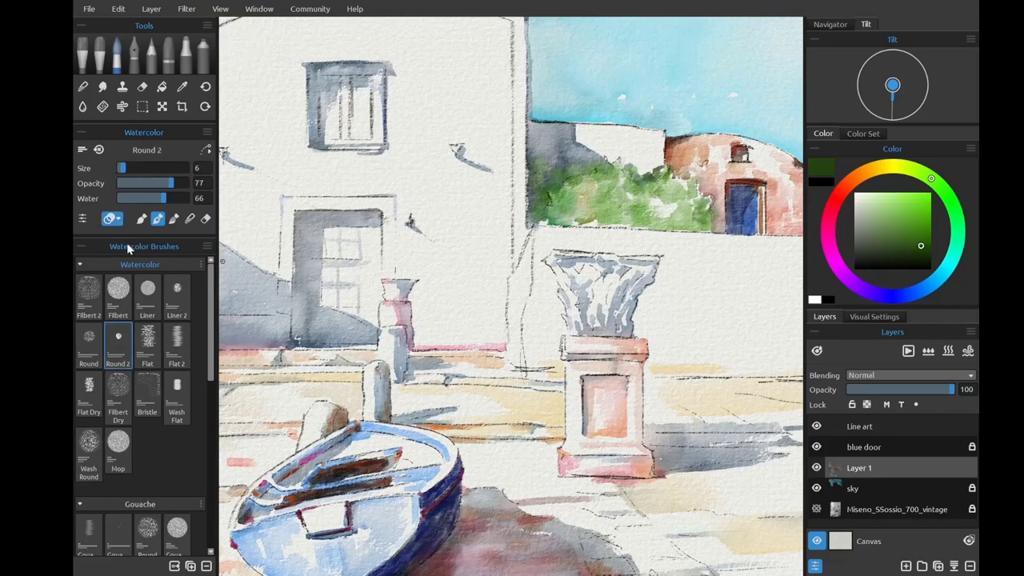
click(182, 183)
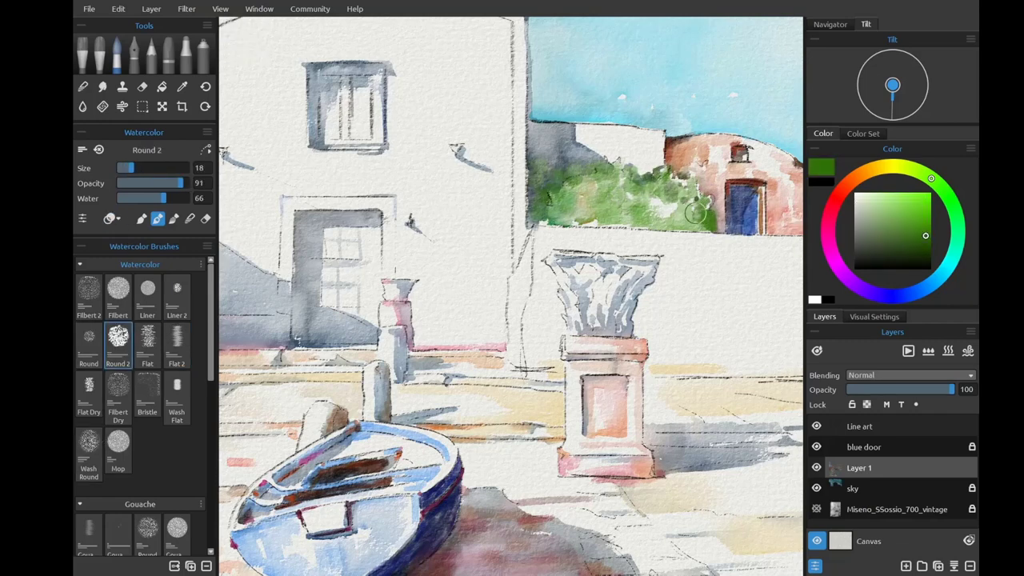
click(590, 224)
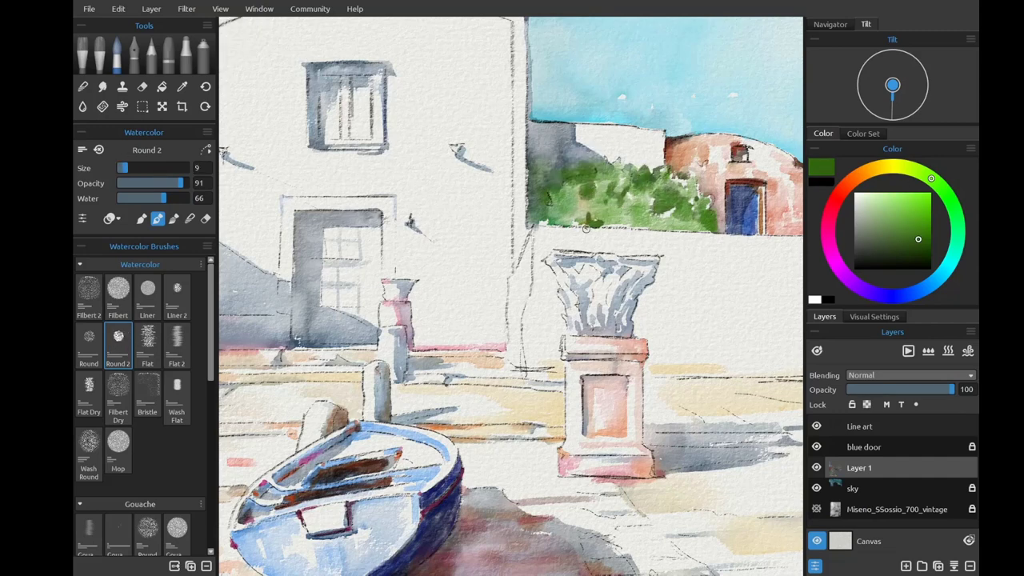
mouse_move(586, 228)
mouse_down()
mouse_move(541, 210)
mouse_move(530, 184)
mouse_move(551, 181)
mouse_move(537, 153)
mouse_up()
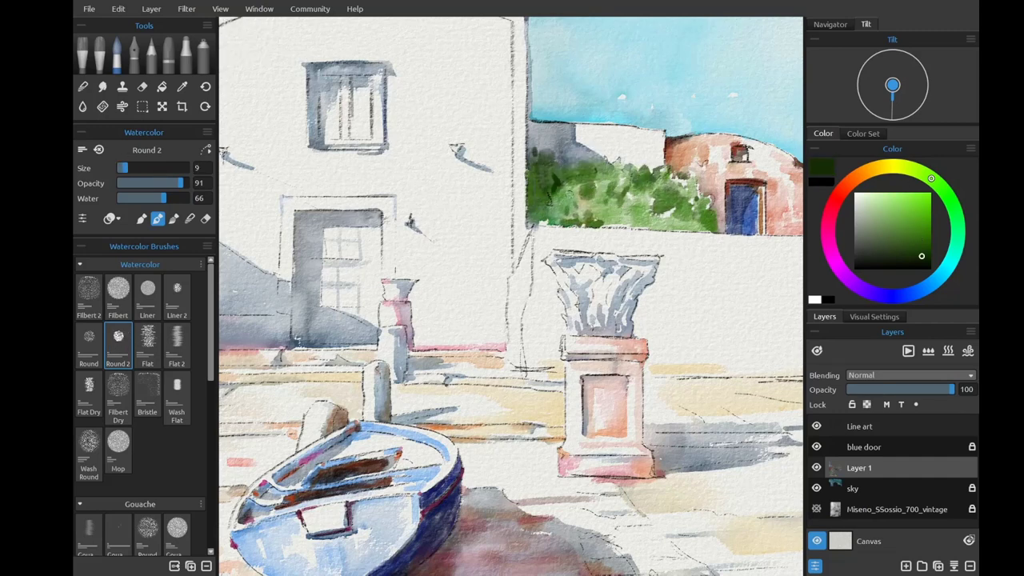
Dab dark olive leaves into the bush and along its upper edge with Round 2 at sizes 19 and 13.
key(bracketright)
key(bracketright)
key(bracketright)
key(bracketright)
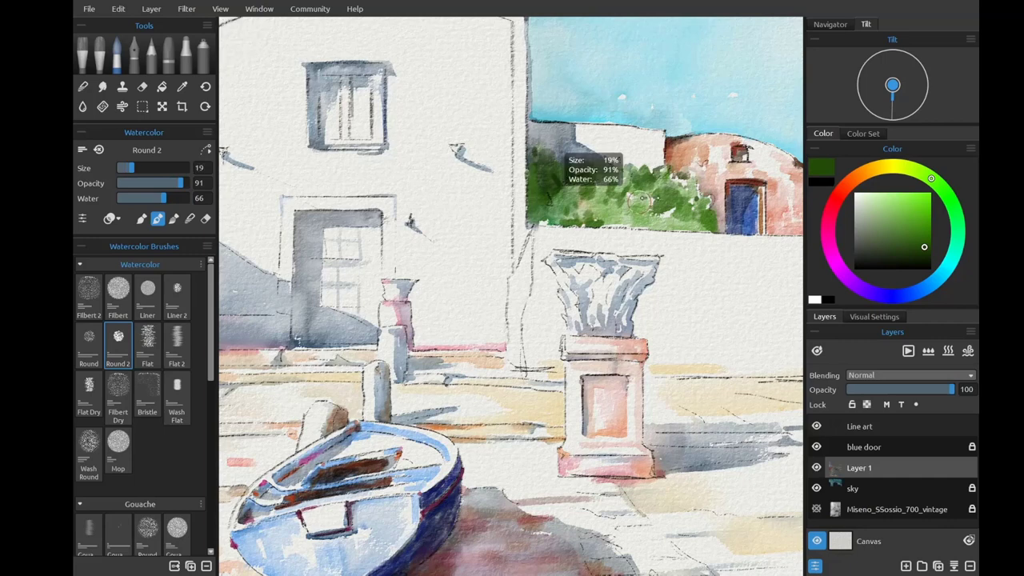
alt+click(624, 184)
key(5)
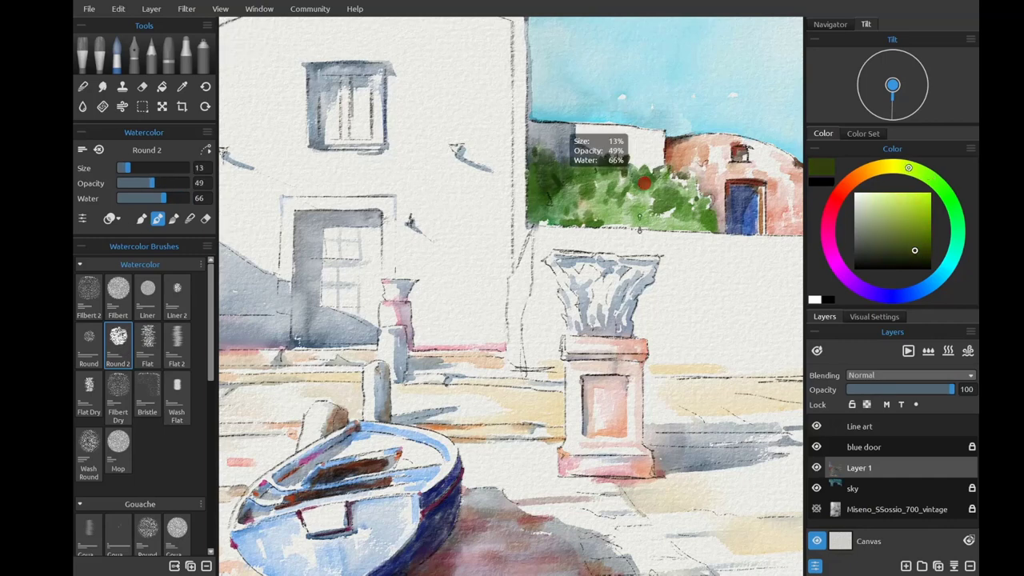
drag(608, 160, 642, 159)
alt+click(638, 215)
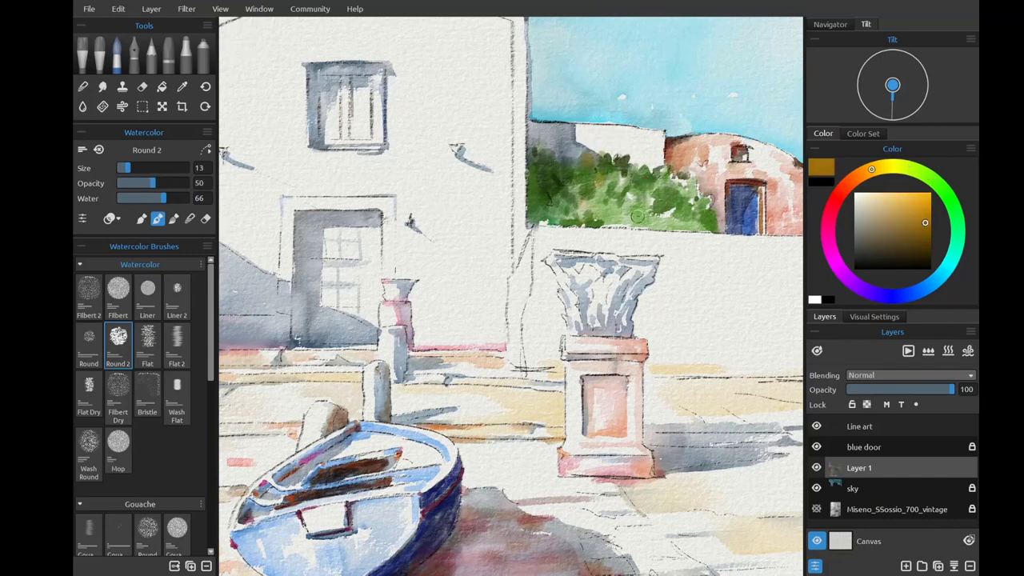
Dab orange accents among the bush's leaves with the Round 2 brush at size 13 and opacity 87.
alt+click(678, 188)
key(8)
key(7)
drag(680, 192, 689, 170)
scroll(662, 157, down, 1)
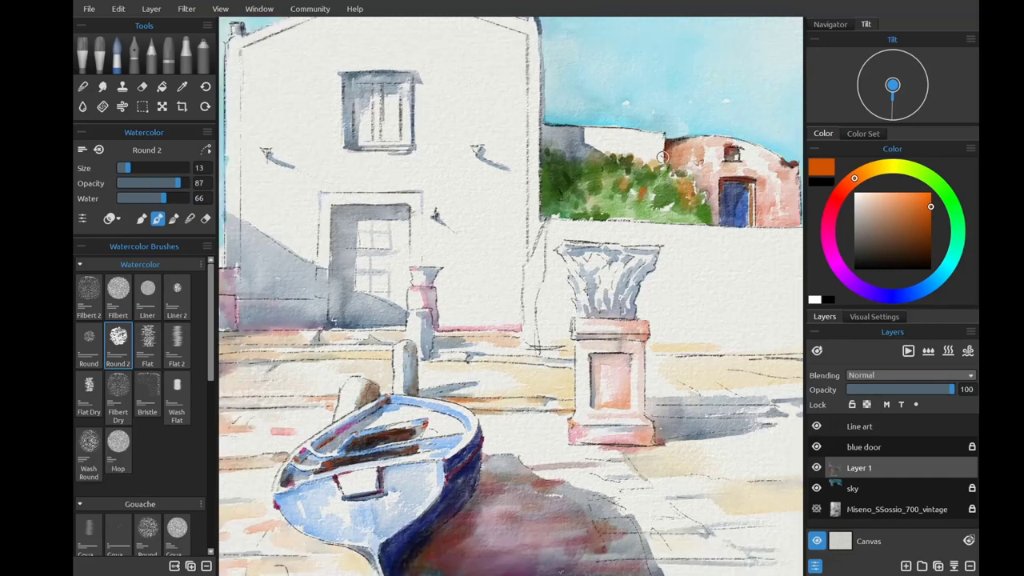
Roughen the bush's upper edge and add dark blue shading near the church wall with Flat Dry at opacity 93.
scroll(662, 156, down, 3)
click(89, 386)
alt+click(621, 178)
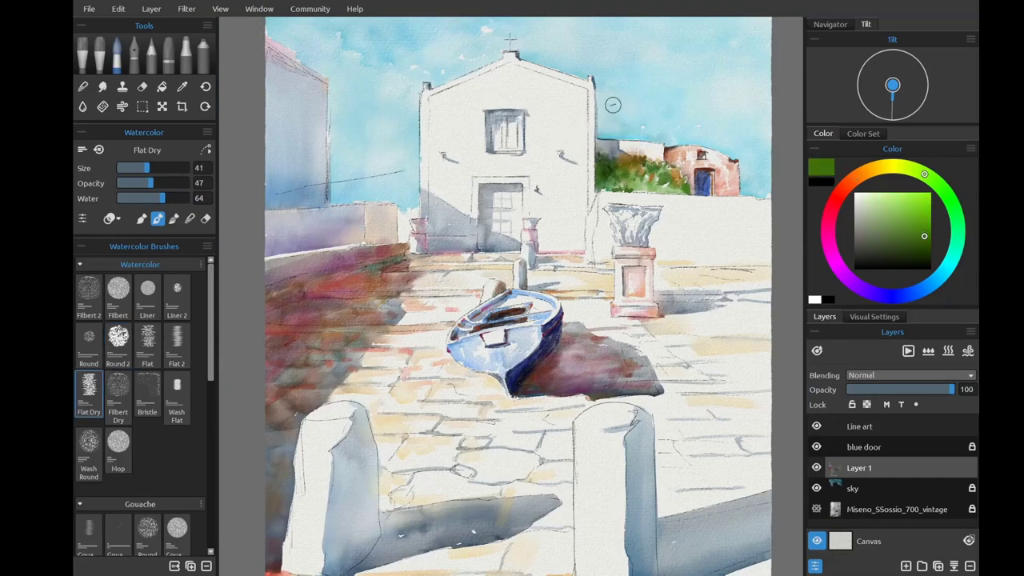
scroll(617, 160, up, 2)
drag(823, 223, 892, 295)
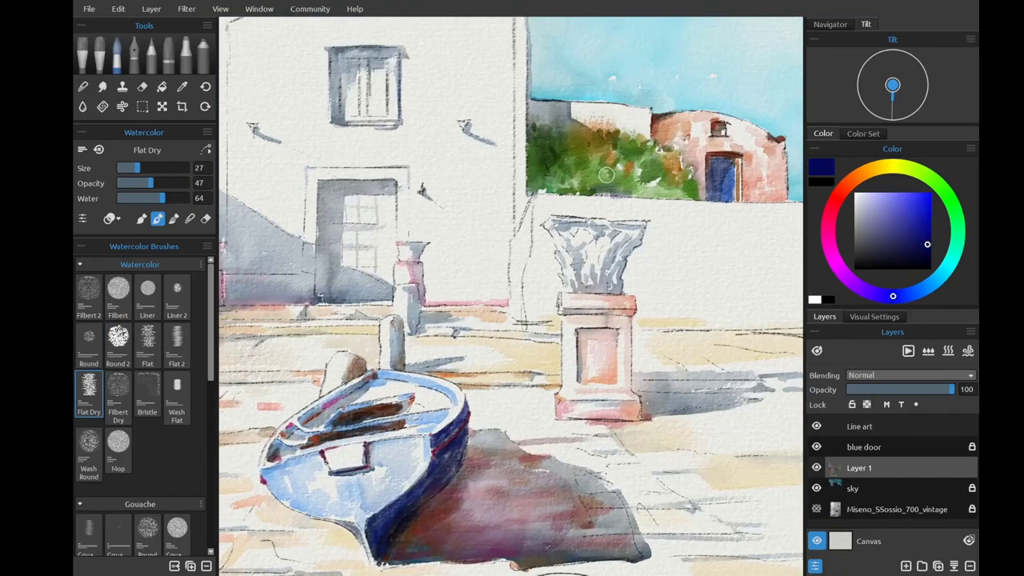
key(9)
key(3)
mouse_move(551, 181)
mouse_down()
mouse_move(569, 136)
mouse_move(545, 133)
mouse_up()
Add olive green touches to the bush beside the church with the Flat Dry brush at size 15 and opacity 93.
key(bracketleft)
key(bracketleft)
key(bracketleft)
click(943, 271)
drag(939, 203, 910, 168)
click(925, 237)
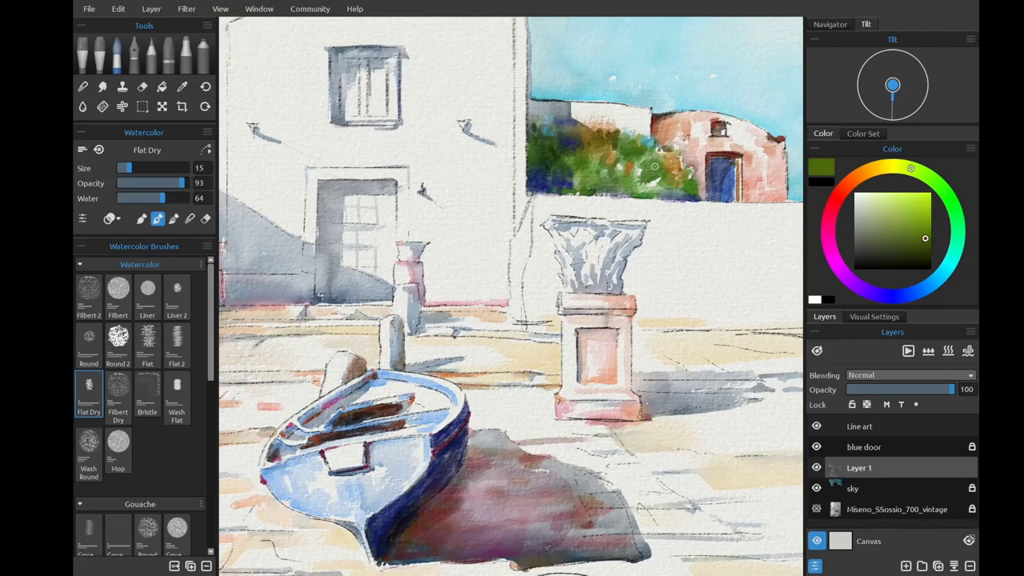
key(bracketright)
key(bracketright)
key(bracketright)
scroll(512, 288, down, 5)
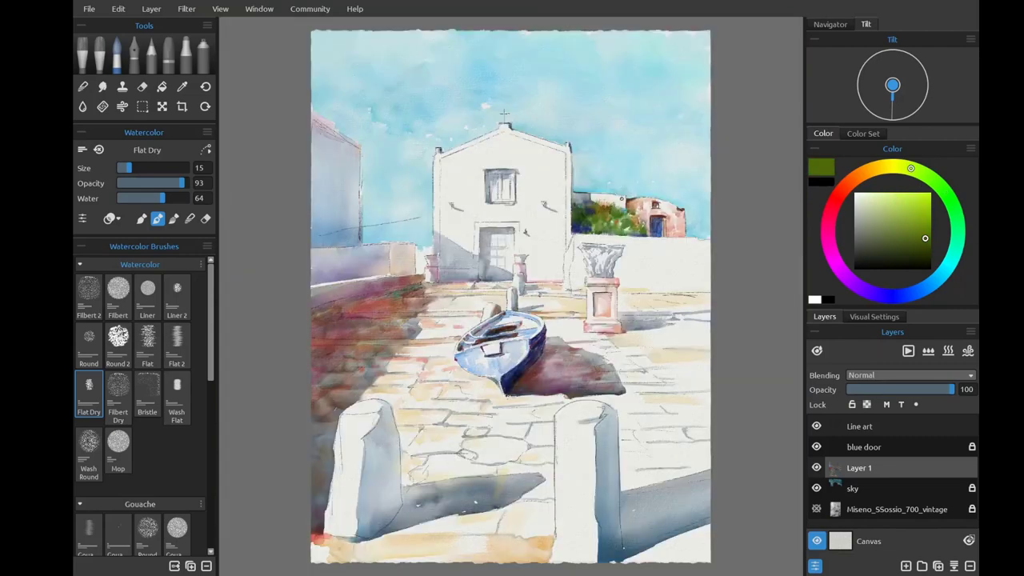
Paint a small green bush between the pale wall and the small column by the church with Flat 2 at size 11.
scroll(407, 247, up, 5)
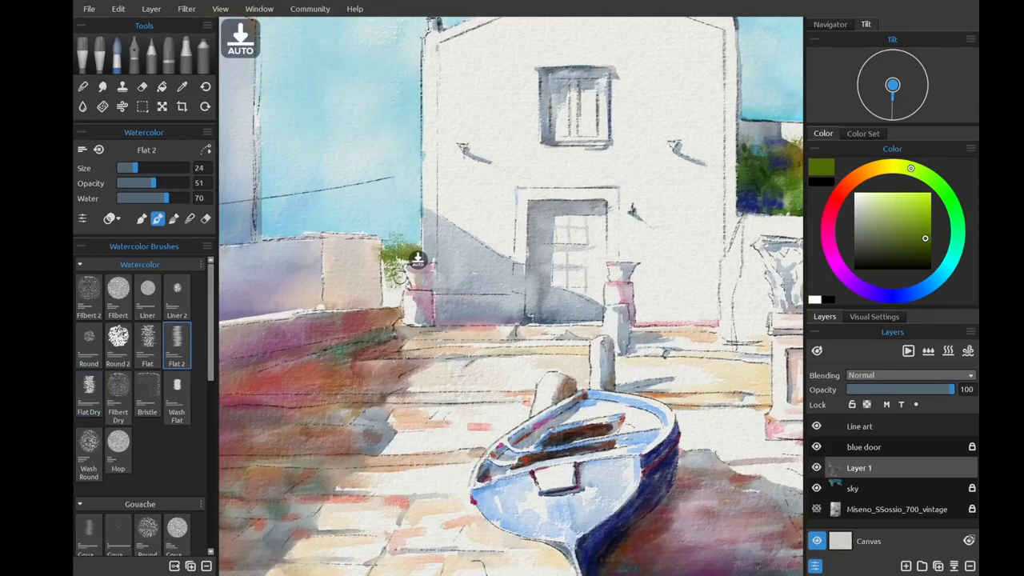
click(914, 235)
scroll(423, 242, up, 3)
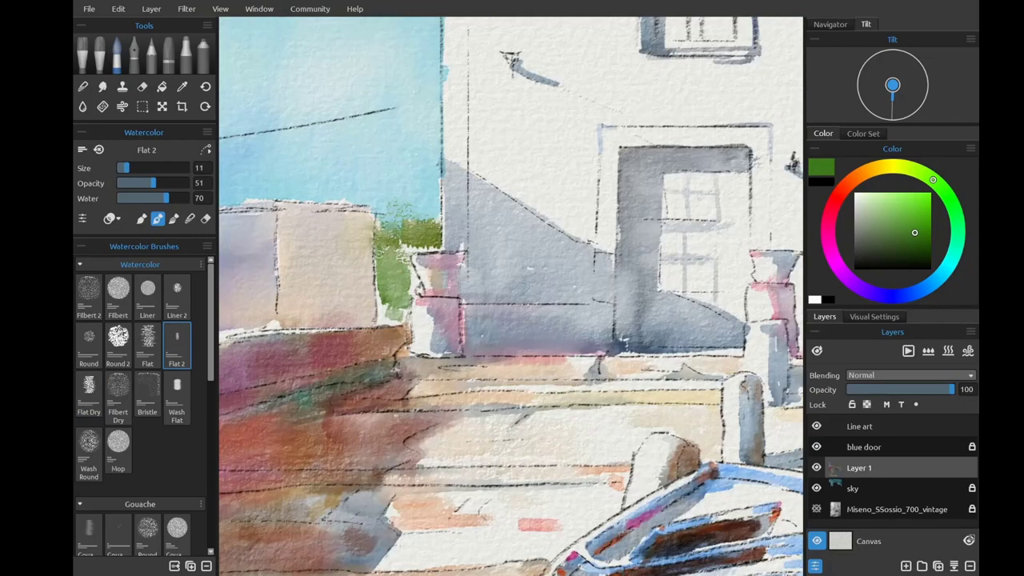
alt+click(509, 254)
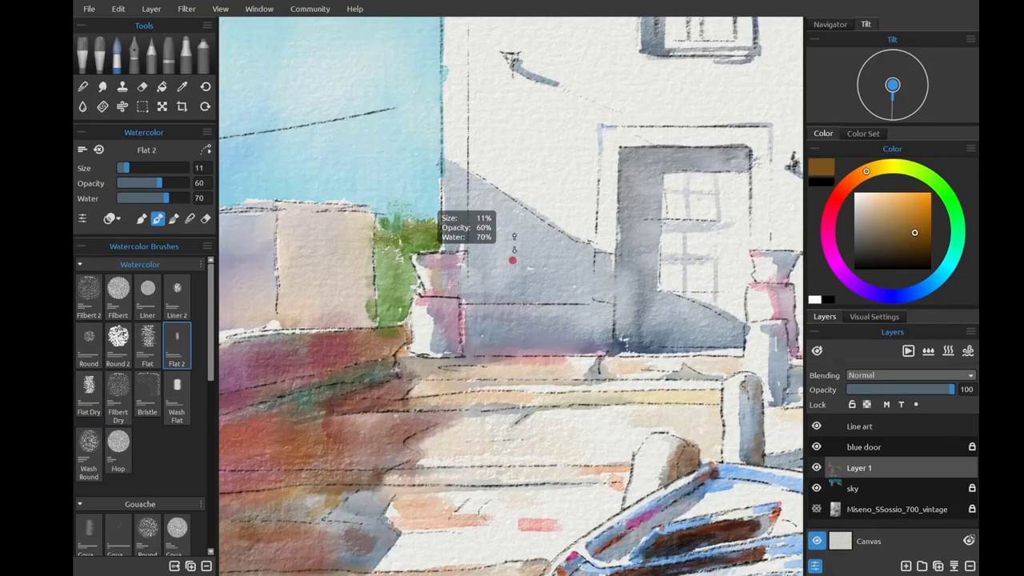
Shade the small bush with dark blue and dark green using the Flat Dry brush at size 14 and opacity 93.
click(89, 392)
click(862, 133)
click(823, 133)
mouse_move(395, 263)
mouse_down()
mouse_move(403, 304)
mouse_move(432, 206)
mouse_up()
alt+click(400, 280)
drag(376, 249, 395, 220)
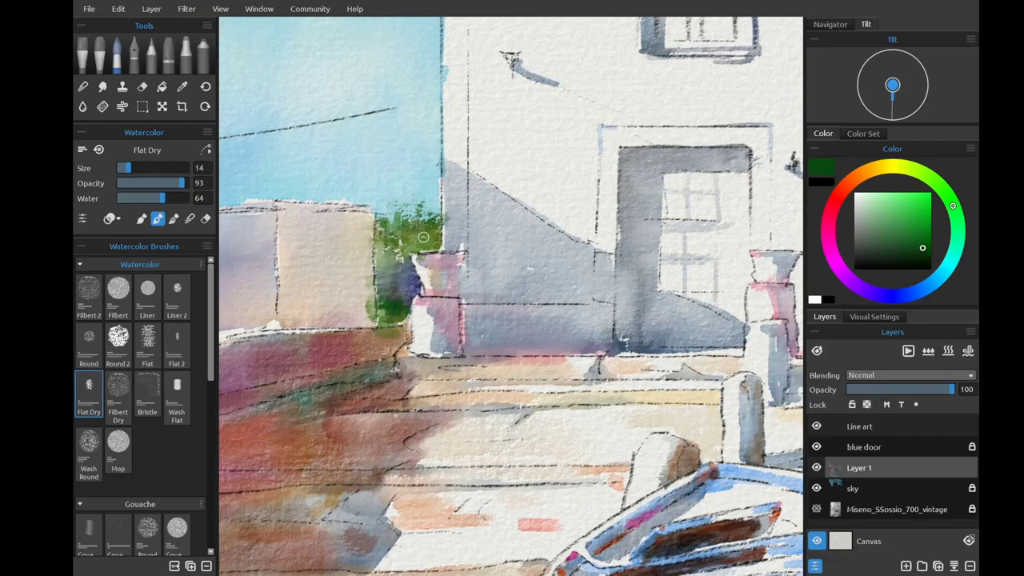
Add yellow touches atop the small bush with Flat Dry at size 25 and dab red accents with Round 2.
click(177, 397)
key(ctrl+0)
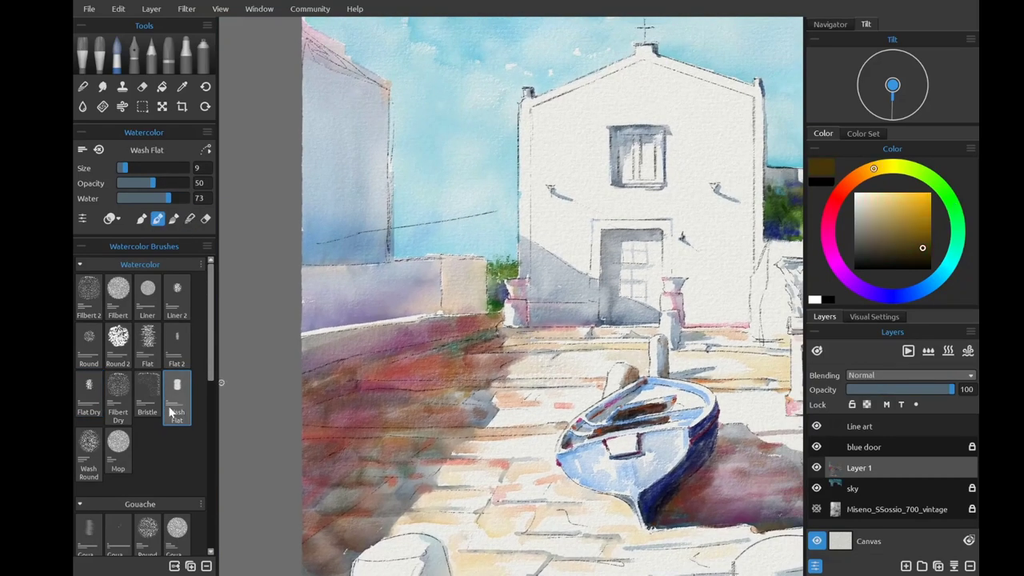
alt+click(464, 272)
click(894, 205)
scroll(520, 192, up, 3)
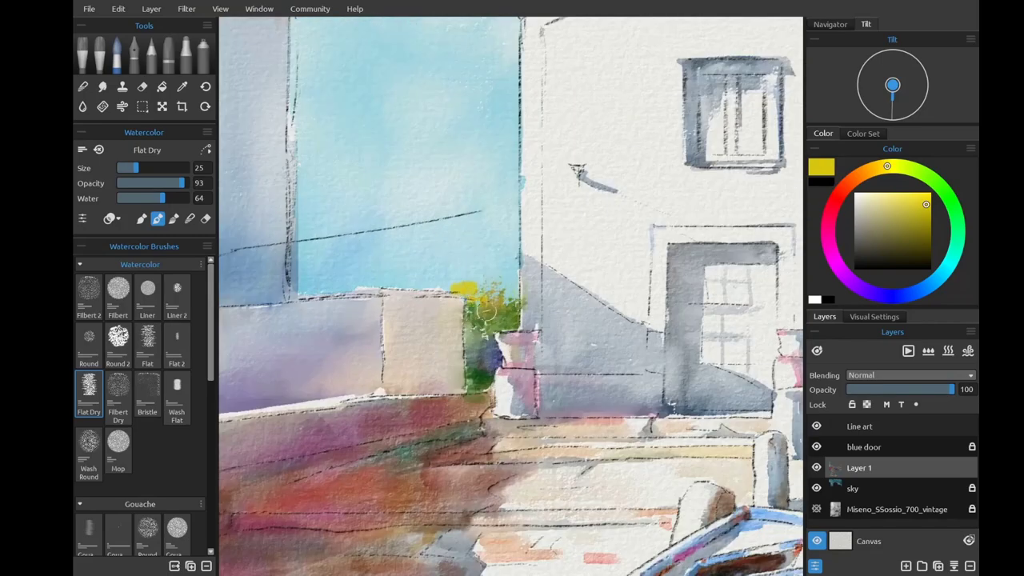
click(835, 199)
click(118, 336)
drag(470, 287, 477, 294)
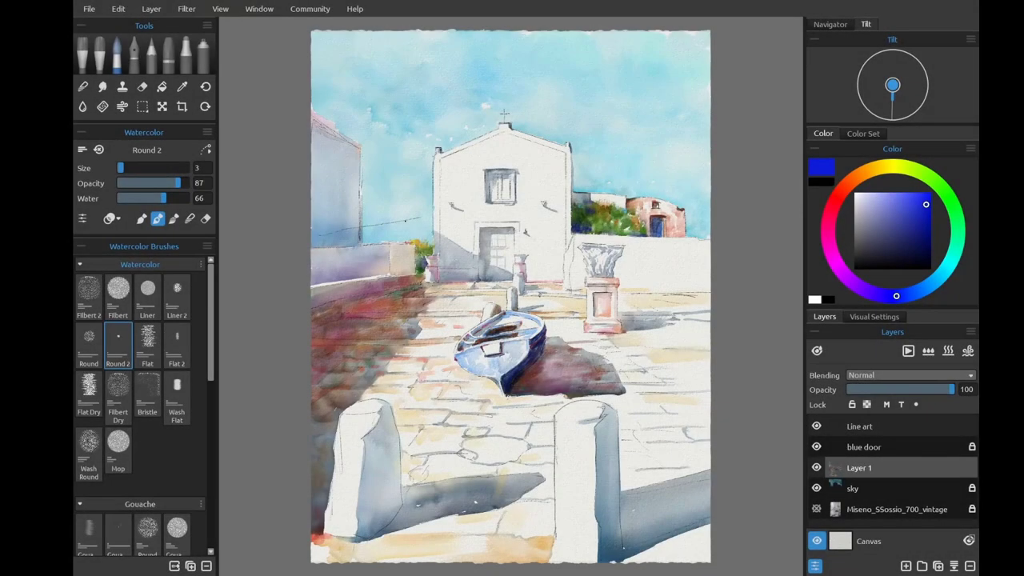
Paint the trim along the church's gable and side edges blue with the Flat 2 brush at size 19.
click(177, 344)
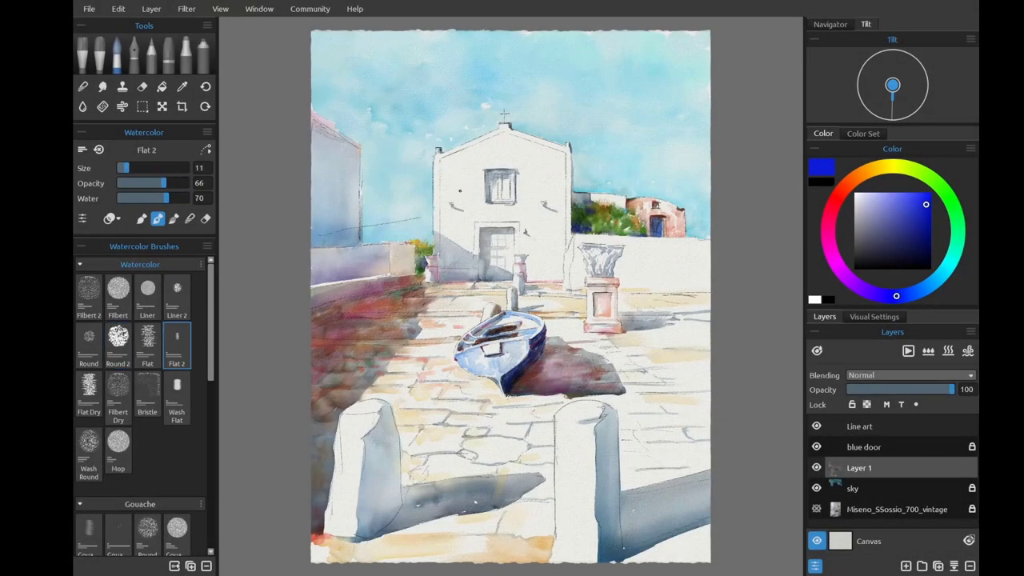
scroll(467, 152, up, 3)
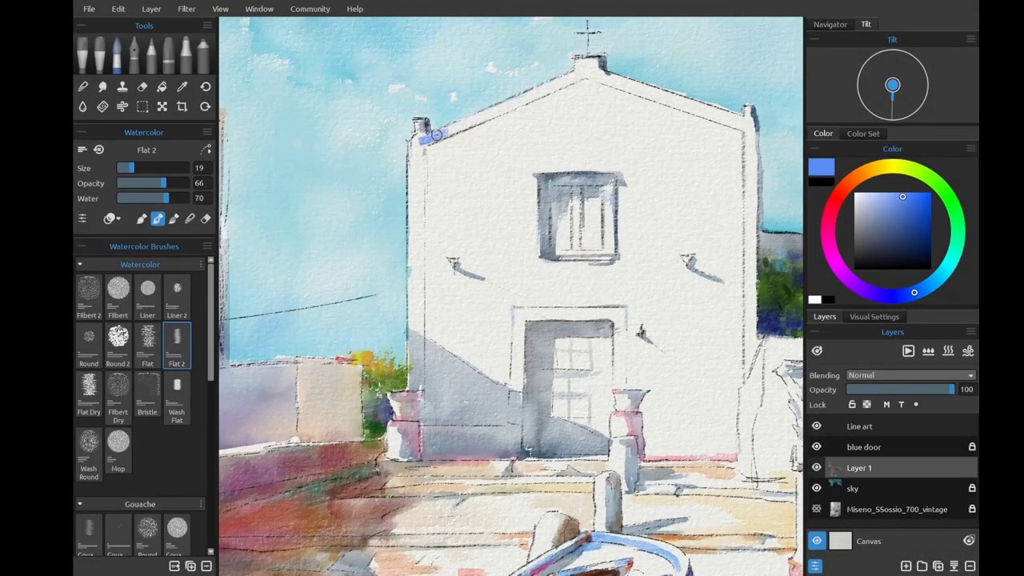
drag(435, 136, 572, 76)
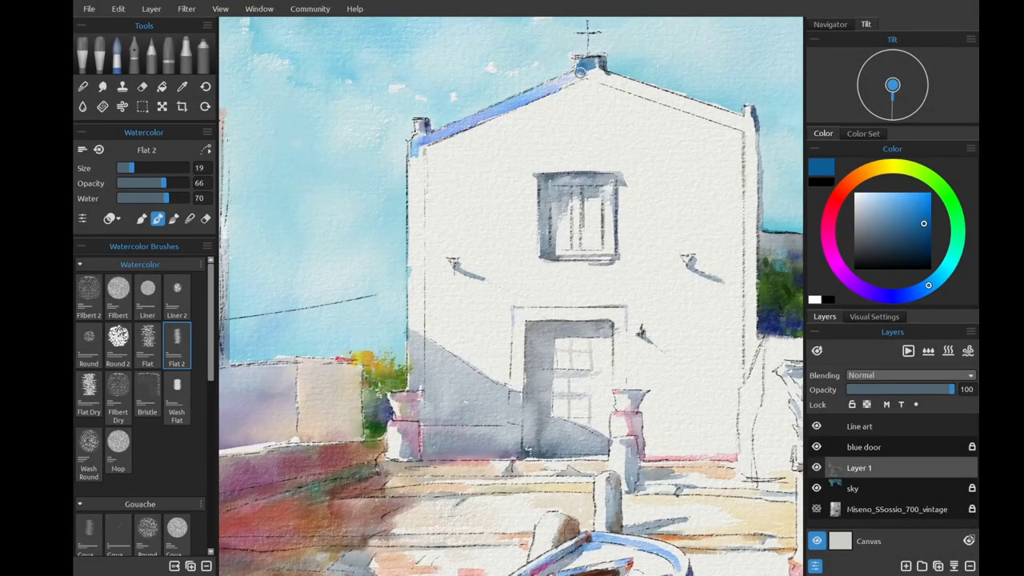
drag(417, 143, 411, 205)
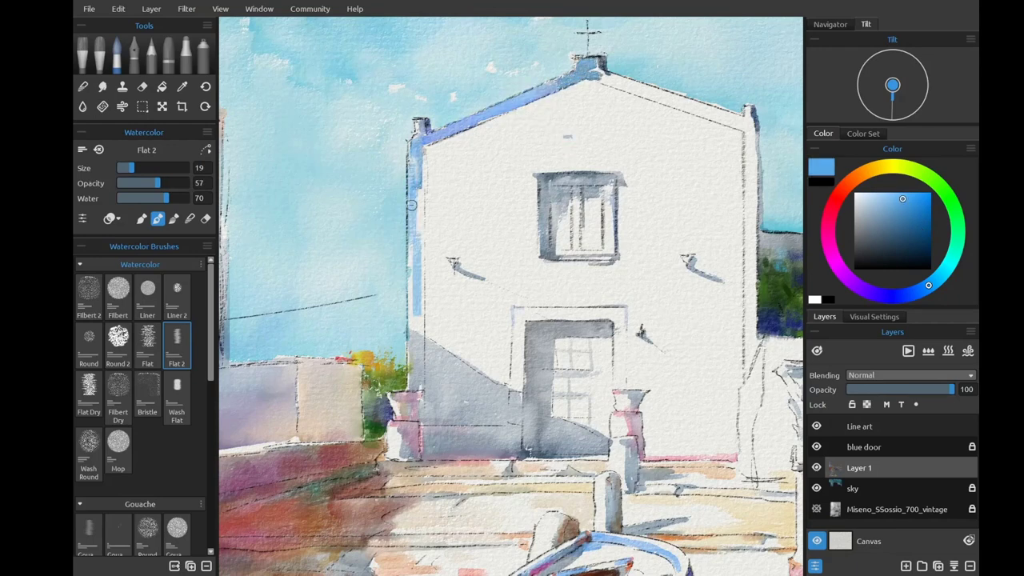
drag(409, 253, 414, 399)
drag(596, 73, 670, 132)
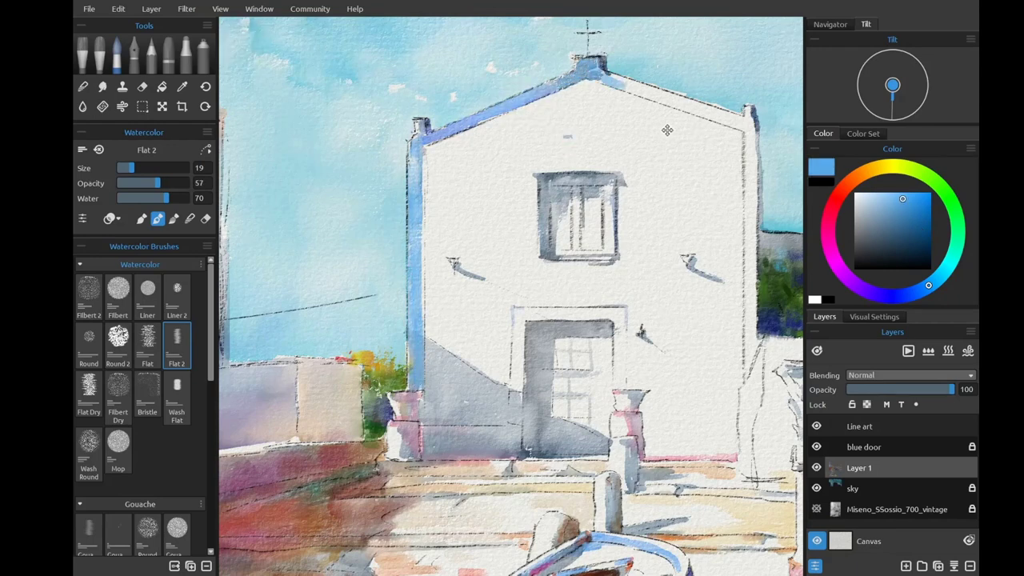
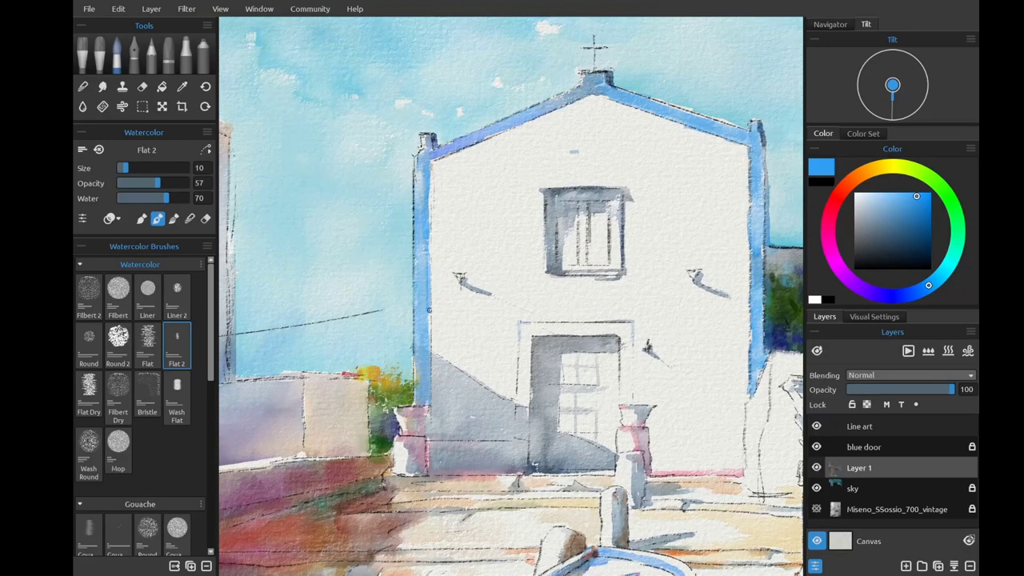
Darken the church's blue side trim where the wall shadow meets it at size 10, and undo the stray stroke.
alt+click(428, 320)
drag(417, 343, 421, 355)
key(ctrl+z)
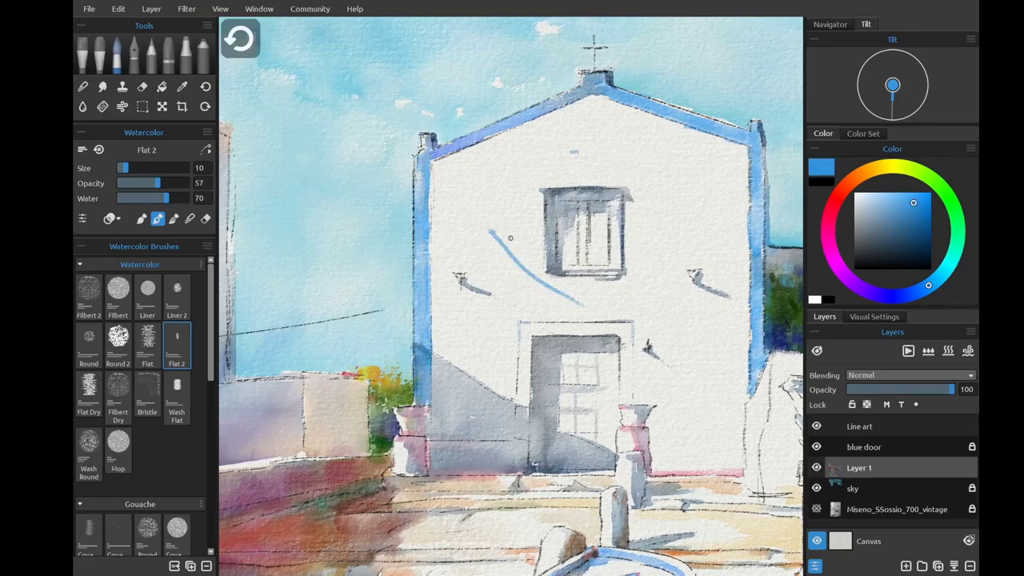
Paint the church door's surround blue with Flat 2, using dark blue for its shaded lower part.
scroll(429, 208, up, 2)
drag(590, 202, 616, 202)
drag(424, 205, 422, 360)
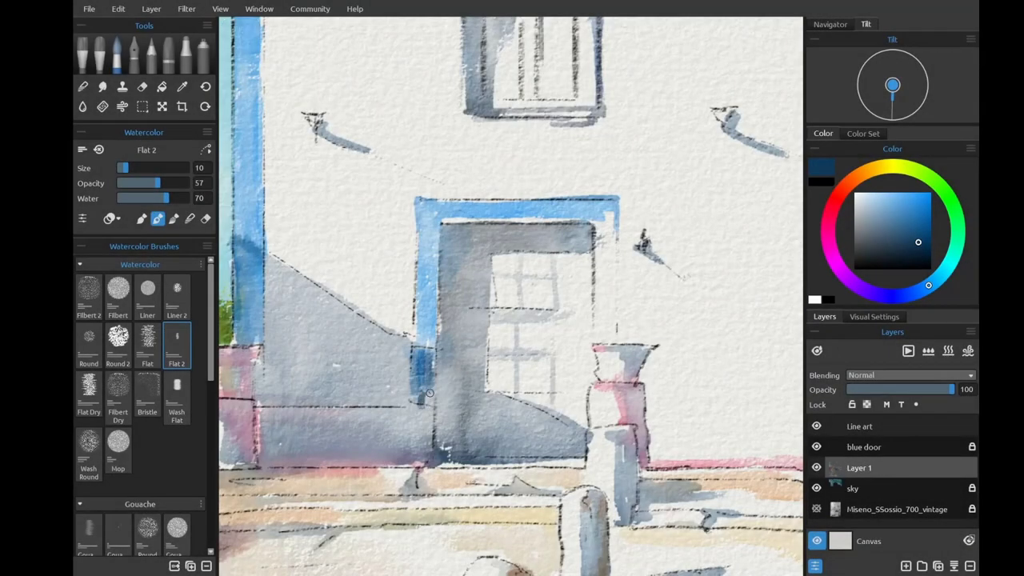
drag(428, 393, 418, 456)
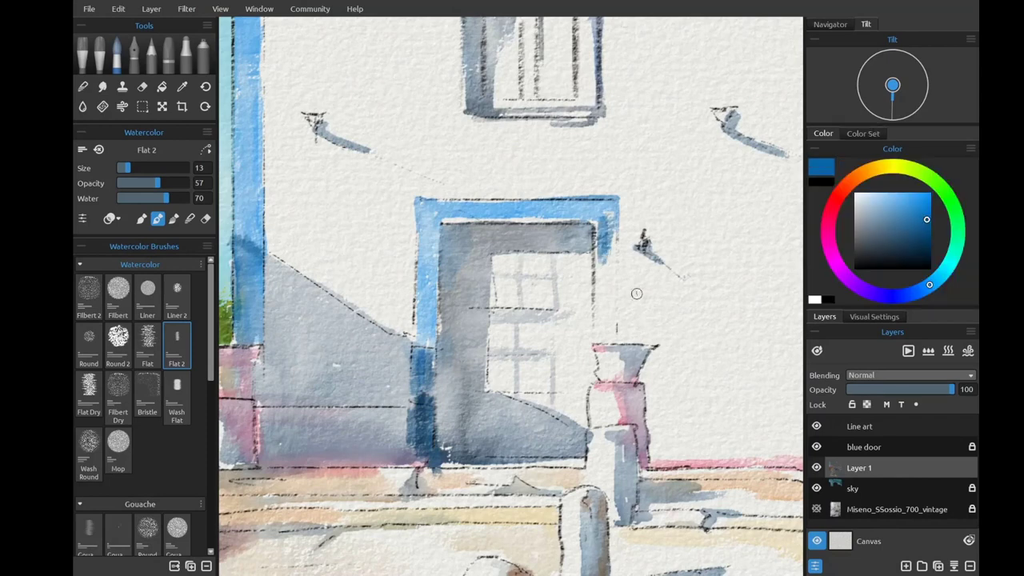
mouse_move(605, 214)
mouse_down()
mouse_move(598, 319)
mouse_move(609, 250)
mouse_up()
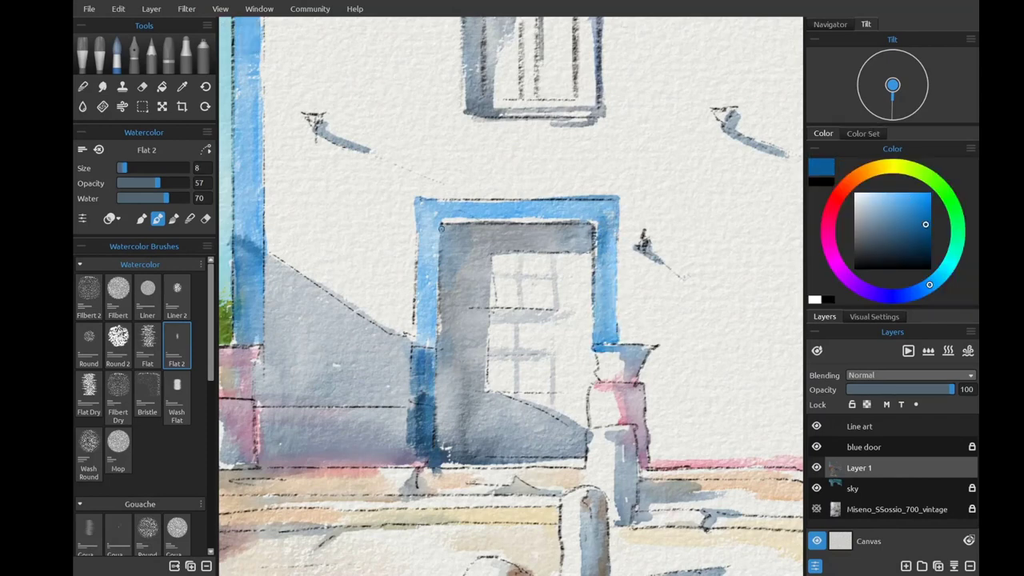
Darken the inner edge of the door surround and shade the window frame with blue at size 8.
mouse_move(441, 228)
mouse_down()
mouse_move(595, 225)
mouse_move(441, 221)
mouse_up()
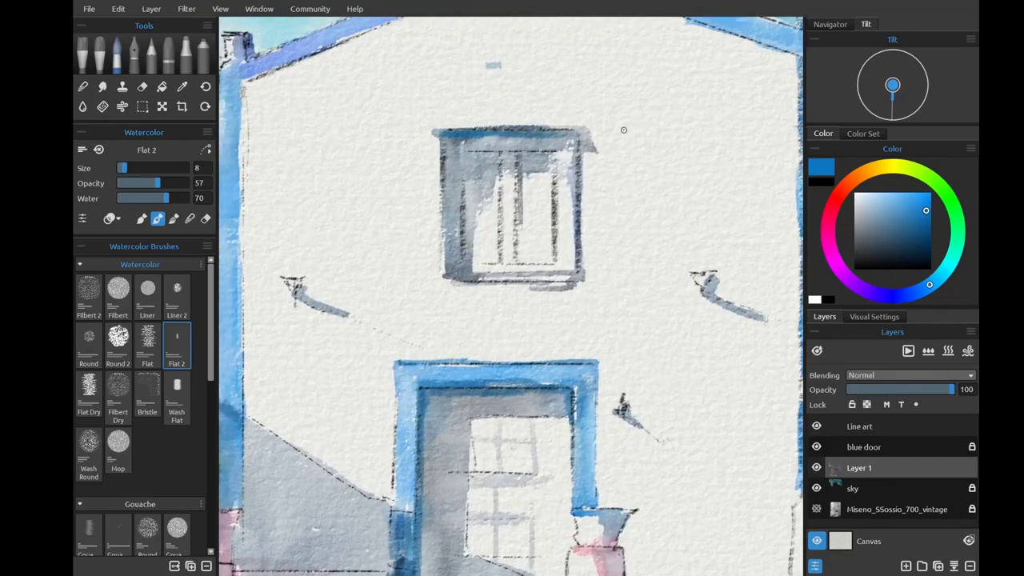
mouse_move(623, 130)
mouse_down()
mouse_move(440, 138)
mouse_move(444, 248)
mouse_move(525, 275)
mouse_up()
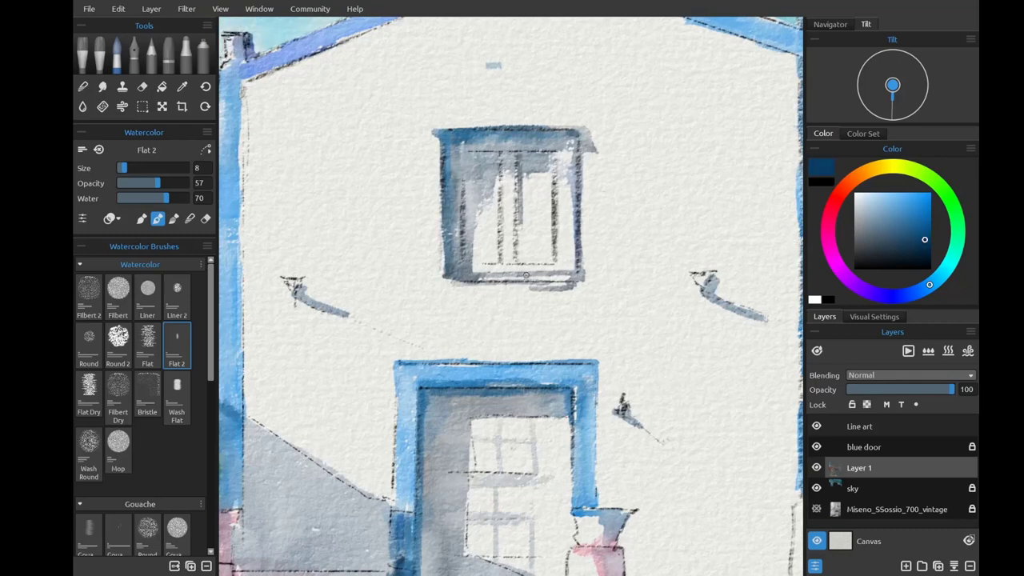
Paint the church window's shutters green with Flat 2 at sizes 18 and 11, deepening the shaded top and side.
click(958, 230)
click(928, 228)
drag(566, 151, 564, 257)
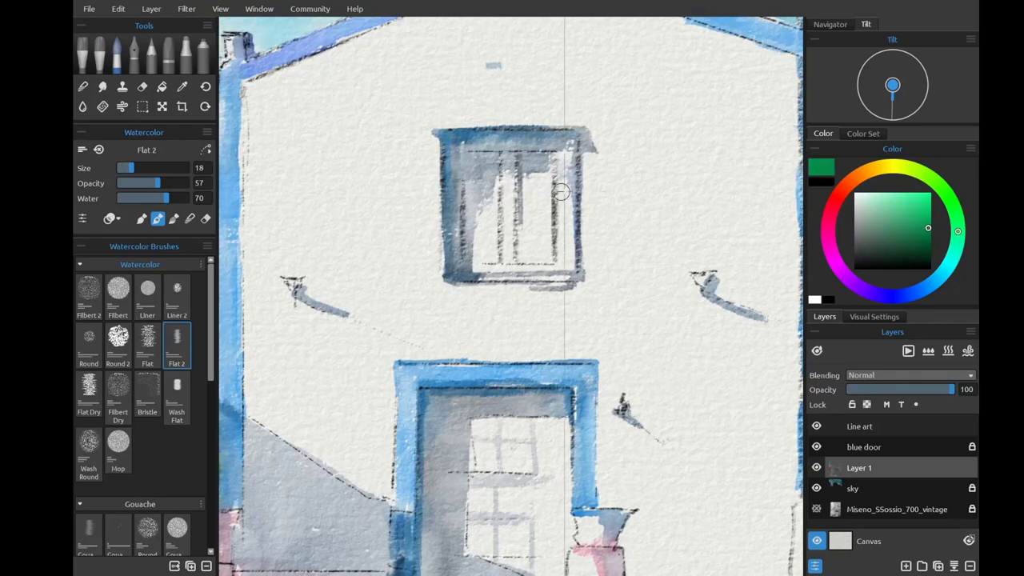
drag(468, 149, 571, 148)
drag(511, 160, 508, 264)
drag(463, 269, 574, 267)
mouse_move(457, 141)
mouse_down()
mouse_move(459, 204)
mouse_move(475, 247)
mouse_up()
drag(457, 202, 459, 267)
mouse_move(453, 138)
mouse_down()
mouse_move(551, 138)
mouse_move(556, 156)
mouse_up()
drag(464, 158, 464, 196)
drag(459, 258, 461, 276)
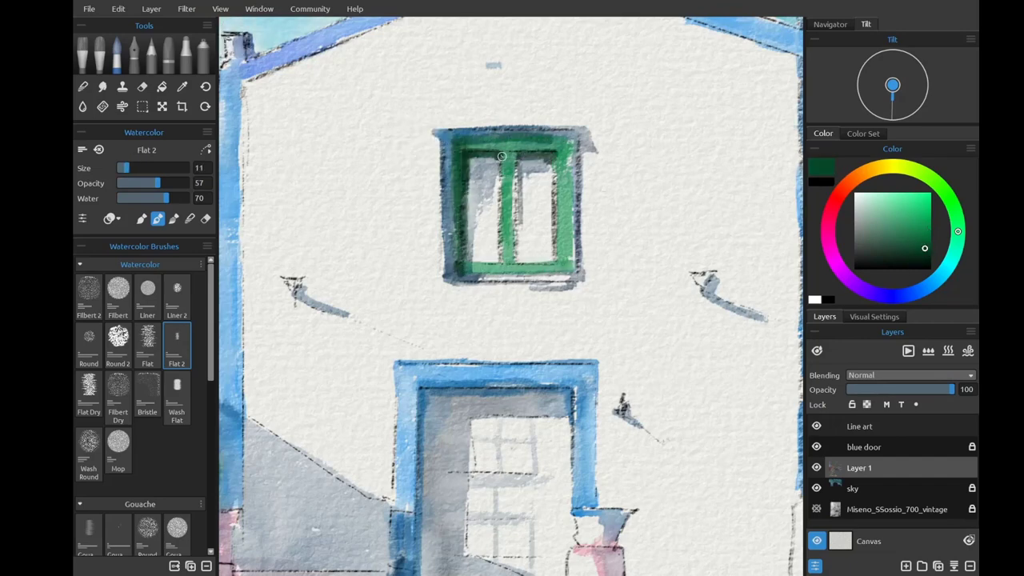
Add a thin green stroke along the window's central bar with Flat 2 at size 7.
click(928, 239)
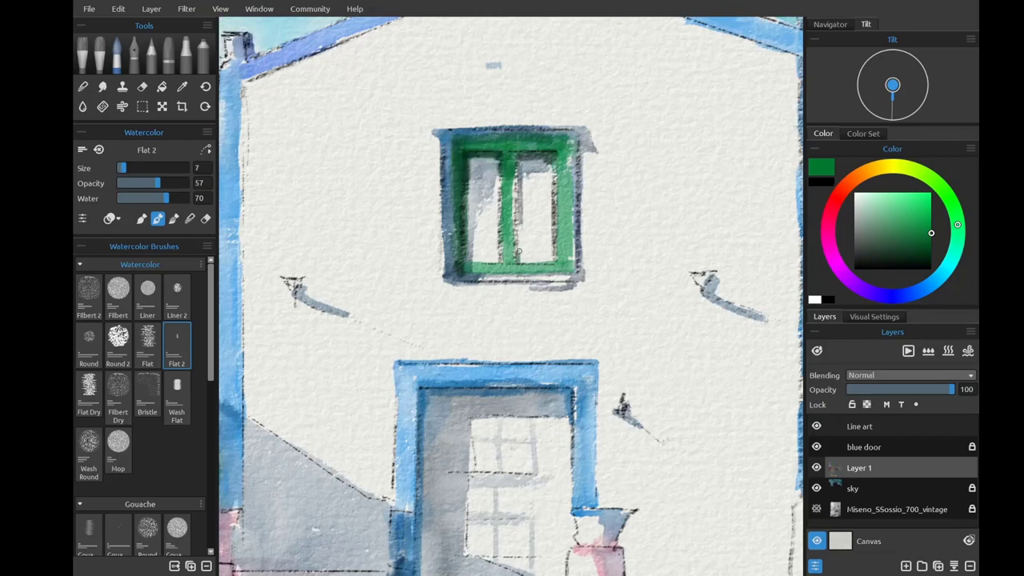
drag(518, 160, 521, 265)
click(928, 246)
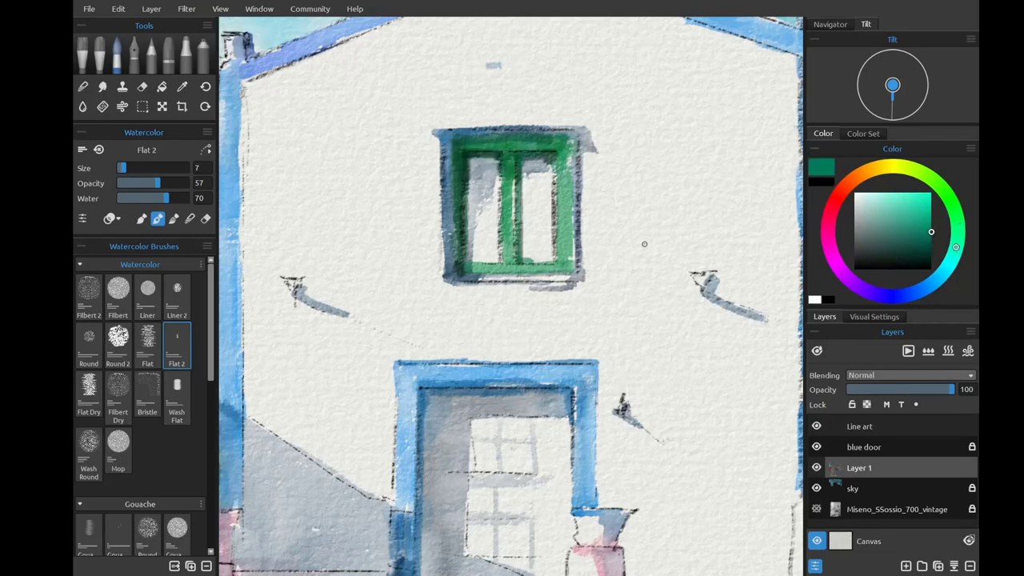
Add yellow and red-orange accents along the window's upper edge and sill with Flat 2 at size 7.
click(878, 166)
drag(459, 282, 585, 283)
drag(432, 129, 594, 136)
click(845, 186)
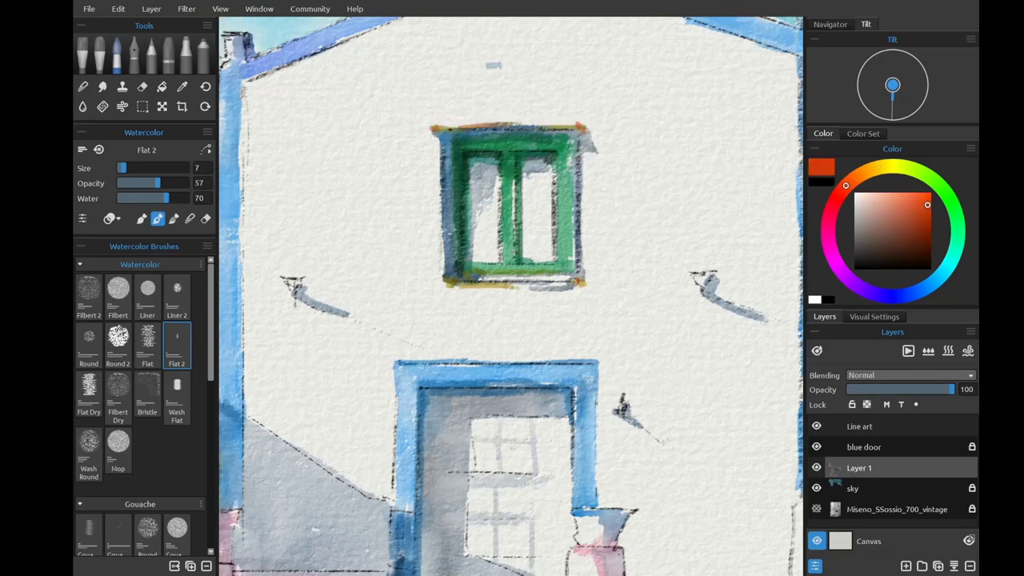
drag(432, 126, 479, 126)
Lay orange and yellow-green washes over the church door with the Flat 2 brush, enlarging it to size 32.
drag(566, 393, 587, 186)
click(854, 177)
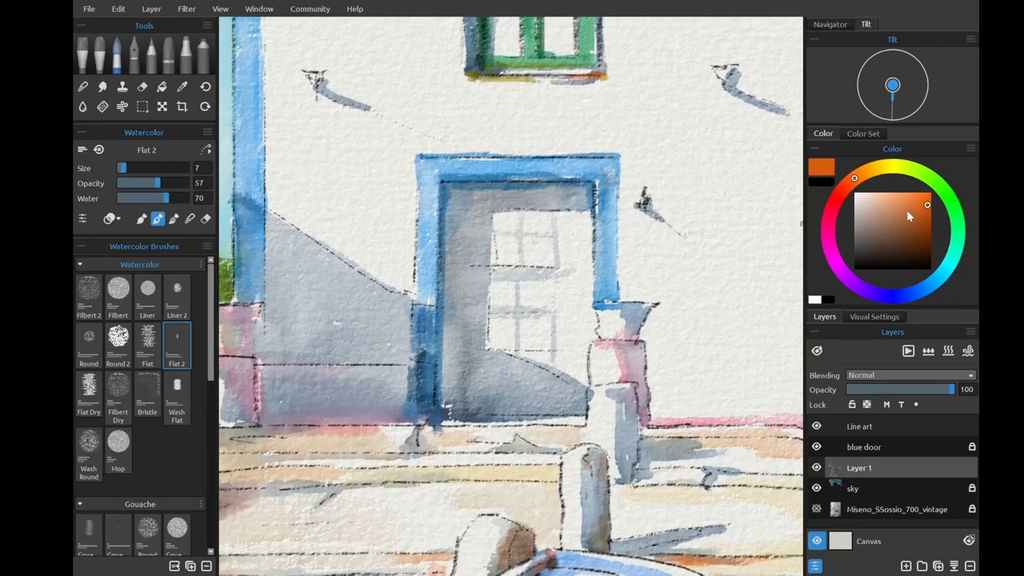
mouse_move(452, 200)
mouse_down()
mouse_move(496, 224)
mouse_move(563, 233)
mouse_move(504, 243)
mouse_up()
mouse_move(880, 166)
mouse_down()
mouse_move(933, 181)
mouse_move(954, 207)
mouse_move(918, 208)
mouse_up()
mouse_move(575, 202)
mouse_down()
mouse_move(532, 216)
mouse_move(460, 192)
mouse_move(503, 279)
mouse_move(528, 253)
mouse_move(514, 392)
mouse_move(531, 247)
mouse_up()
key(])
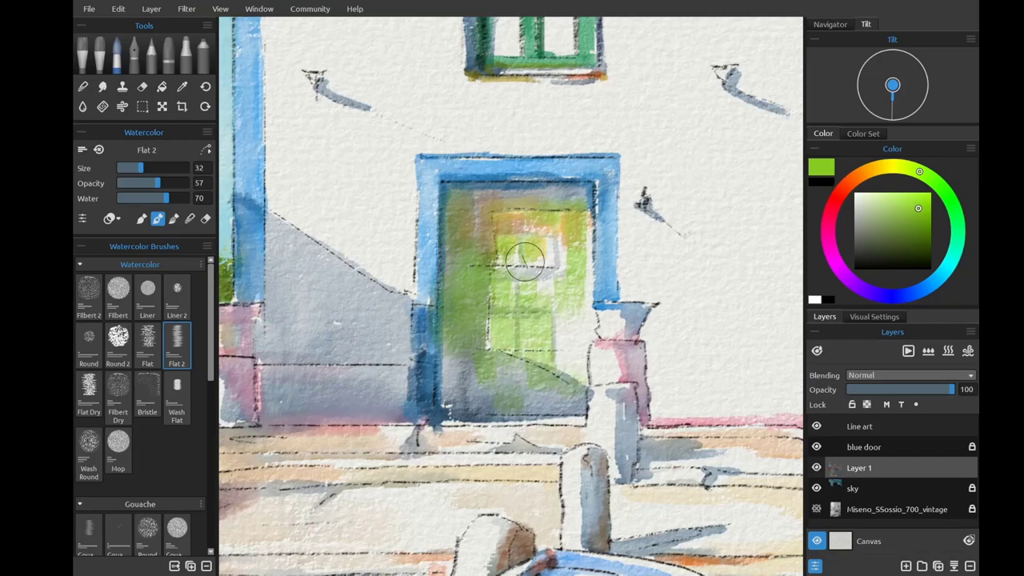
Deepen the door's sides and shaded areas with darker green using Flat 2 at size 24.
key(ctrl+0)
scroll(496, 255, up, 5)
alt+click(496, 254)
key([)
mouse_move(427, 187)
mouse_down()
mouse_move(519, 190)
mouse_move(492, 182)
mouse_move(507, 207)
mouse_move(450, 255)
mouse_up()
key(bracketright)
mouse_move(448, 182)
mouse_down()
mouse_move(416, 320)
mouse_move(476, 332)
mouse_up()
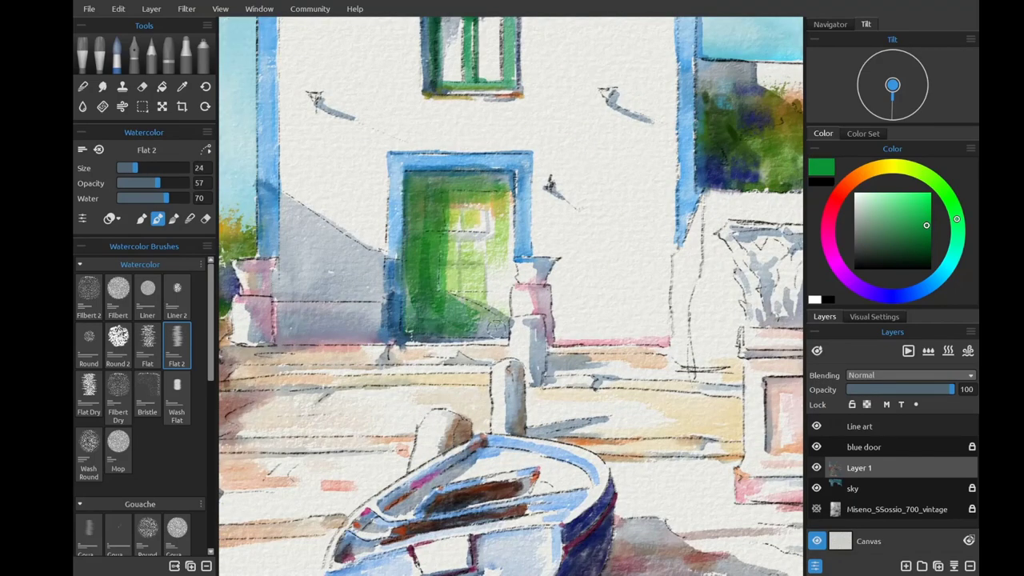
mouse_move(472, 200)
mouse_down()
mouse_move(506, 240)
mouse_move(509, 285)
mouse_up()
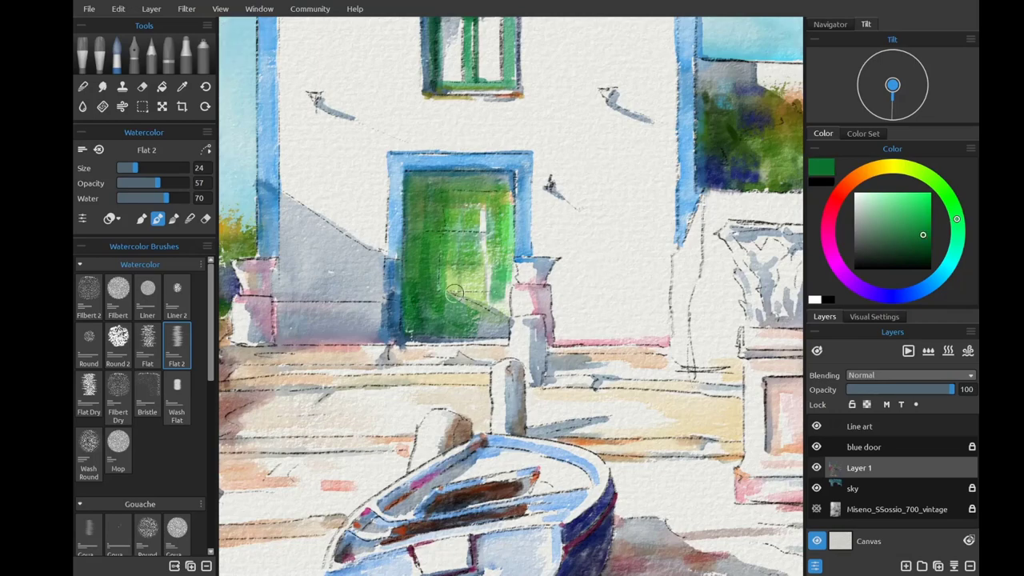
Brush green strokes down the door's pale central panel with Flat 2 at size 22, and dry the layer.
scroll(511, 272, up, 4)
key(bracketleft)
key(bracketleft)
drag(459, 128, 468, 312)
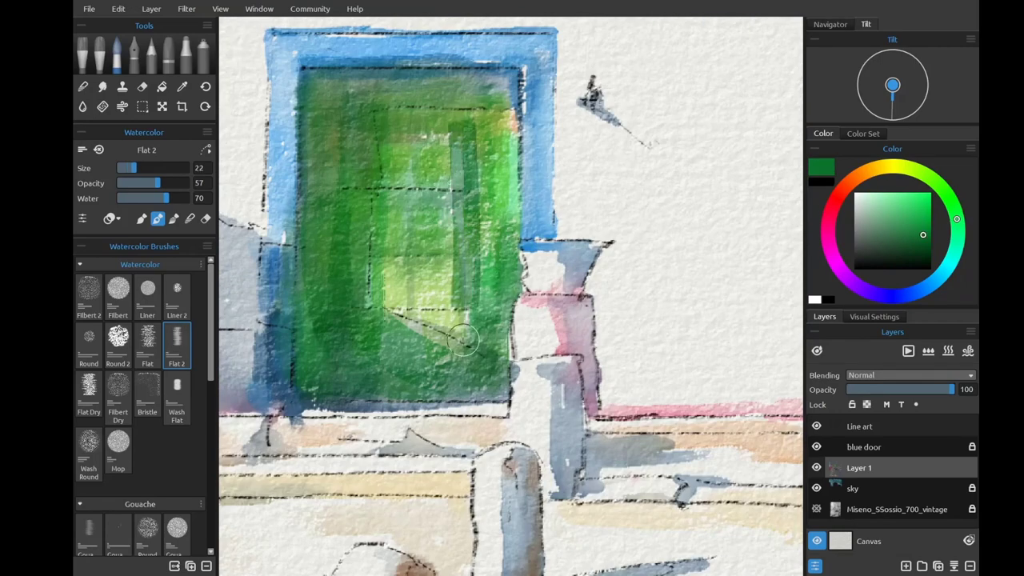
drag(448, 112, 480, 352)
key(d)
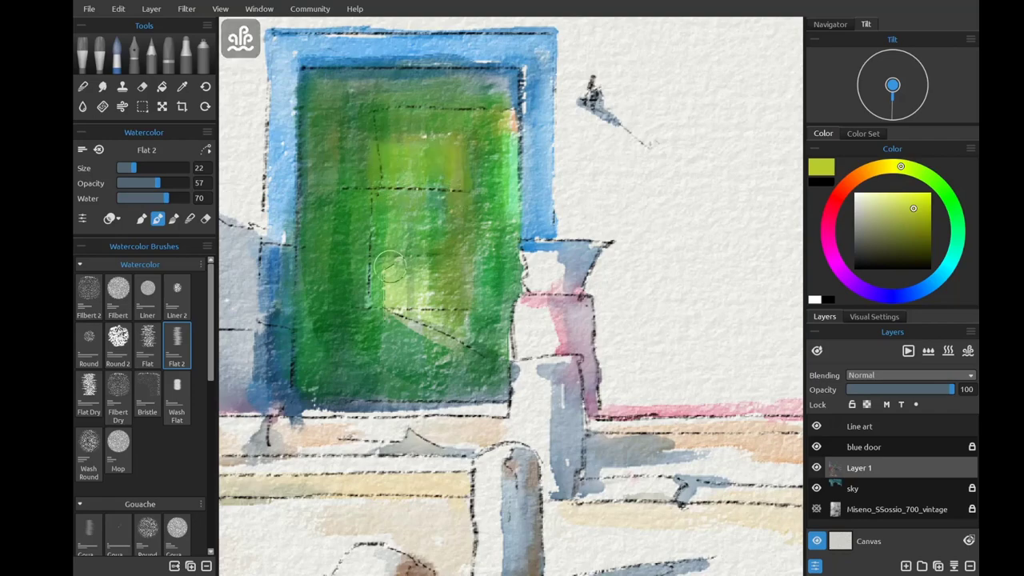
Glaze the green door's frame area, left side and lower diagonal with dark brown Flat 2 strokes at sizes 22 and 23.
scroll(542, 320, down, 6)
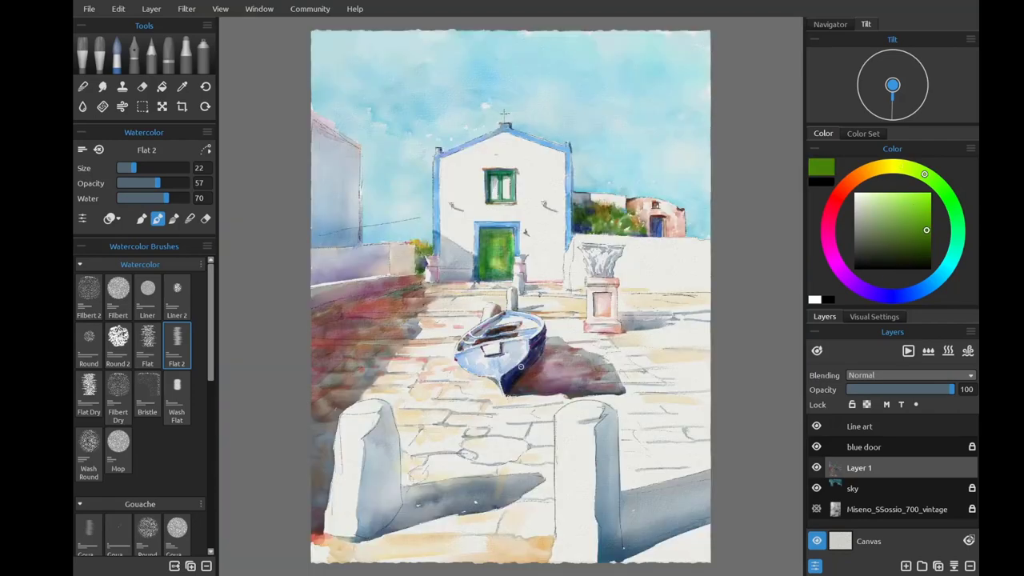
scroll(486, 249, up, 3)
scroll(486, 249, up, 3)
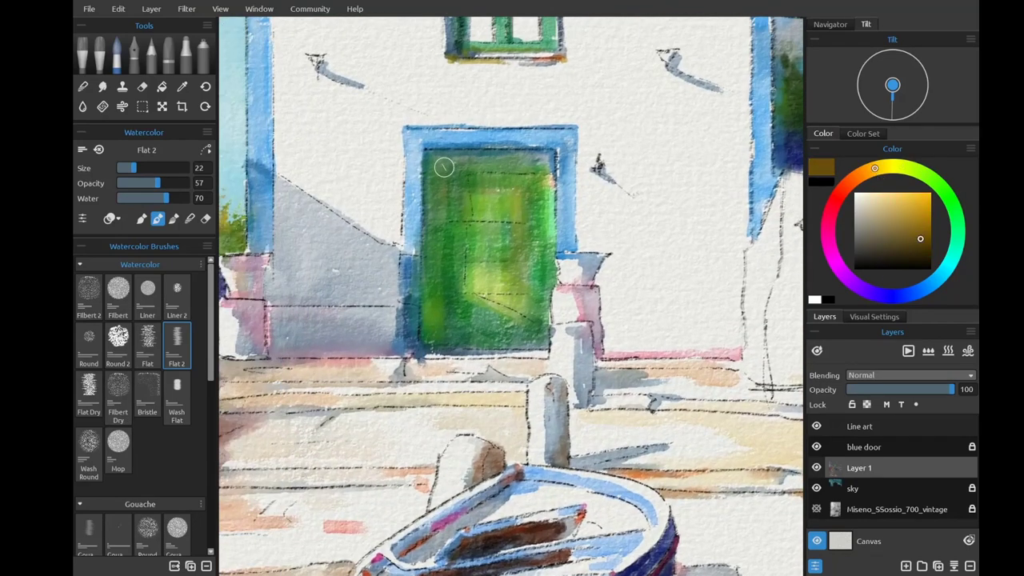
mouse_move(457, 160)
mouse_down()
mouse_move(457, 335)
mouse_move(458, 174)
mouse_move(449, 184)
mouse_move(540, 166)
mouse_move(438, 278)
mouse_move(440, 297)
mouse_move(430, 282)
mouse_move(500, 320)
mouse_move(448, 306)
mouse_up()
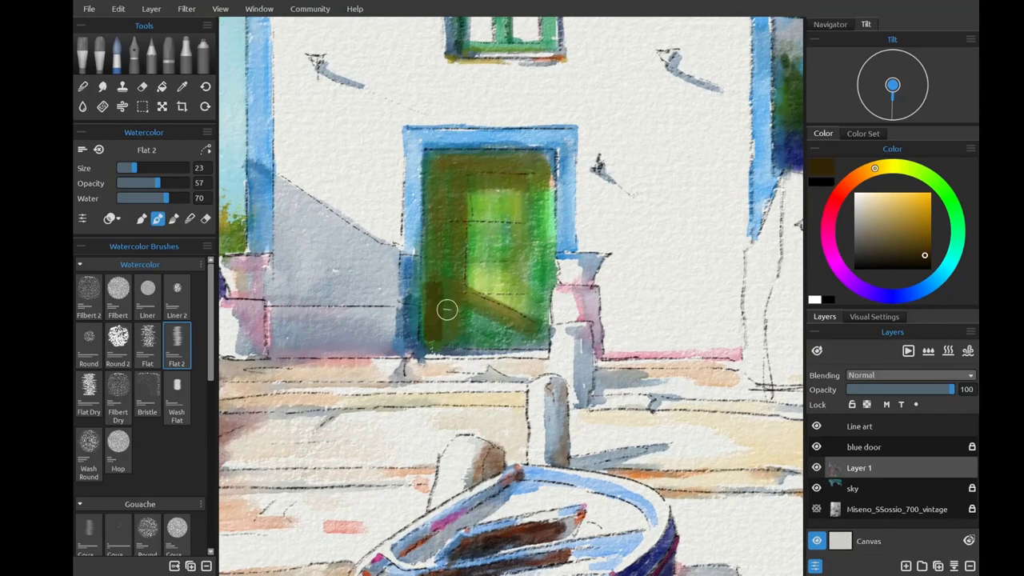
key(bracketleft)
key(bracketleft)
key(bracketleft)
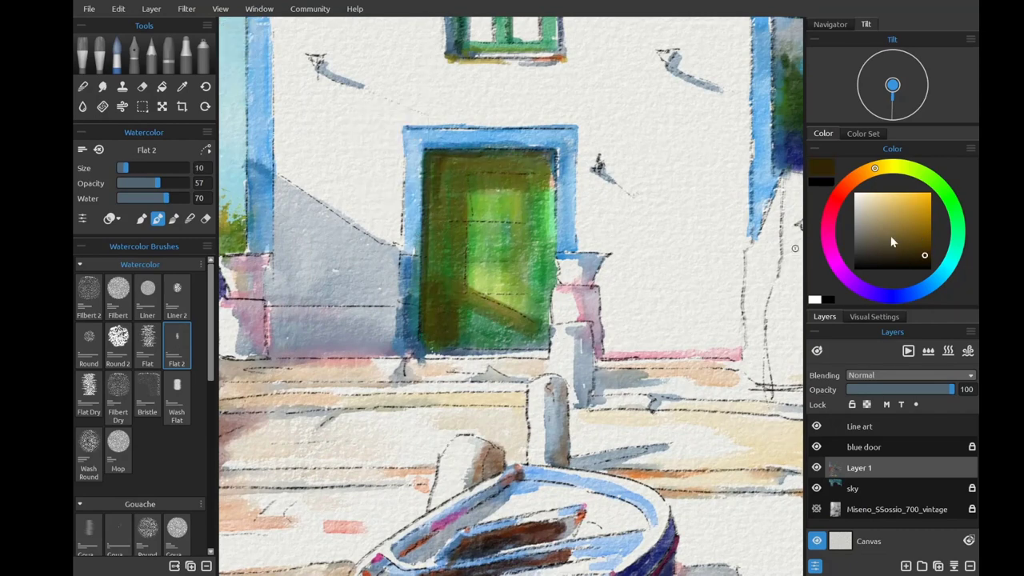
alt+click(480, 204)
key(bracketright)
key(bracketright)
key(bracketright)
key(ctrl+0)
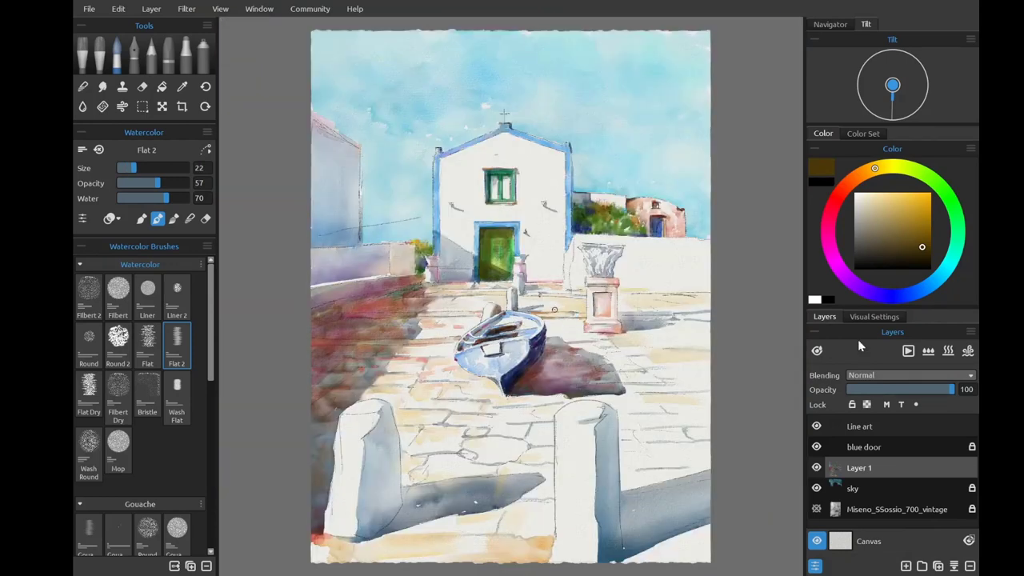
Sample the pink of the far-left building's roof, deepen it to a stronger pink, and set the Flat 2 brush size to 57.
scroll(392, 128, up, 5)
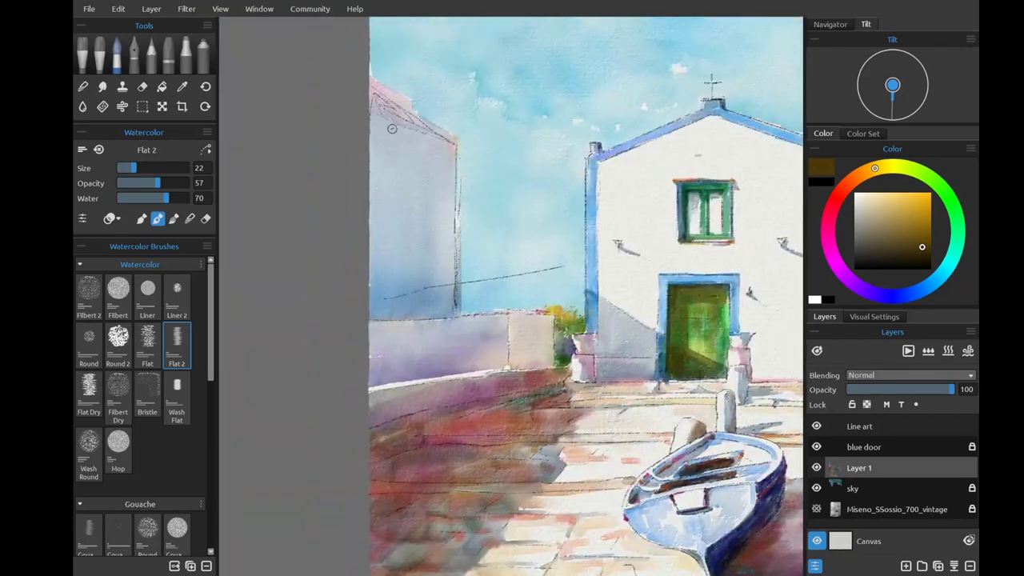
alt+click(384, 99)
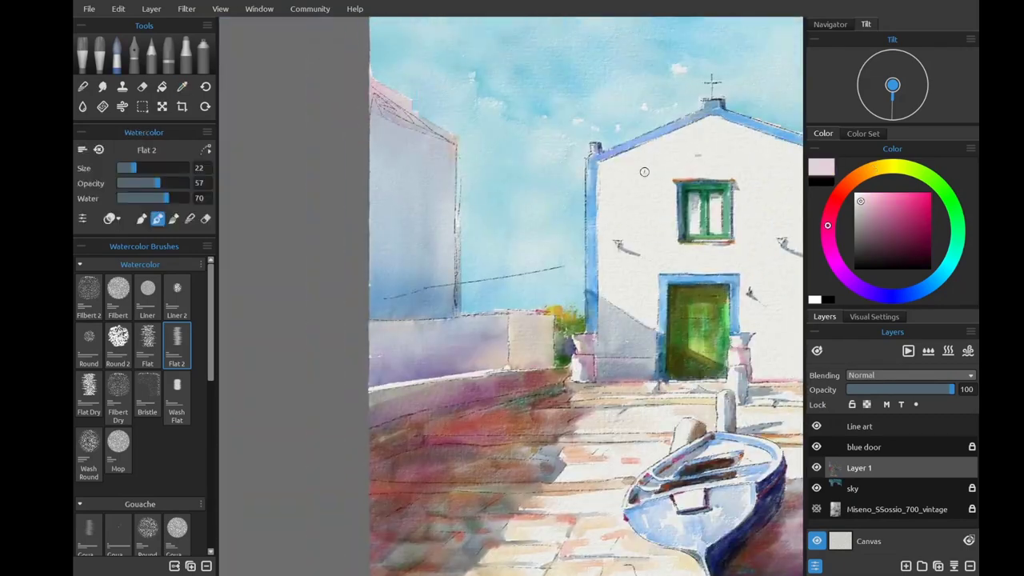
key(ctrl+0)
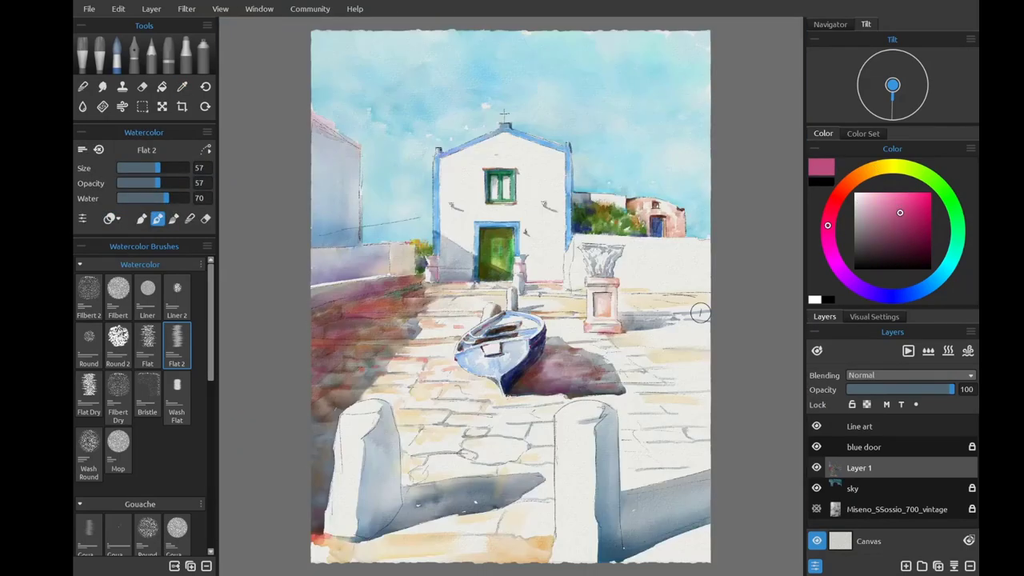
scroll(315, 95, up, 5)
mouse_move(315, 96)
mouse_down()
mouse_move(326, 291)
mouse_move(389, 286)
mouse_up()
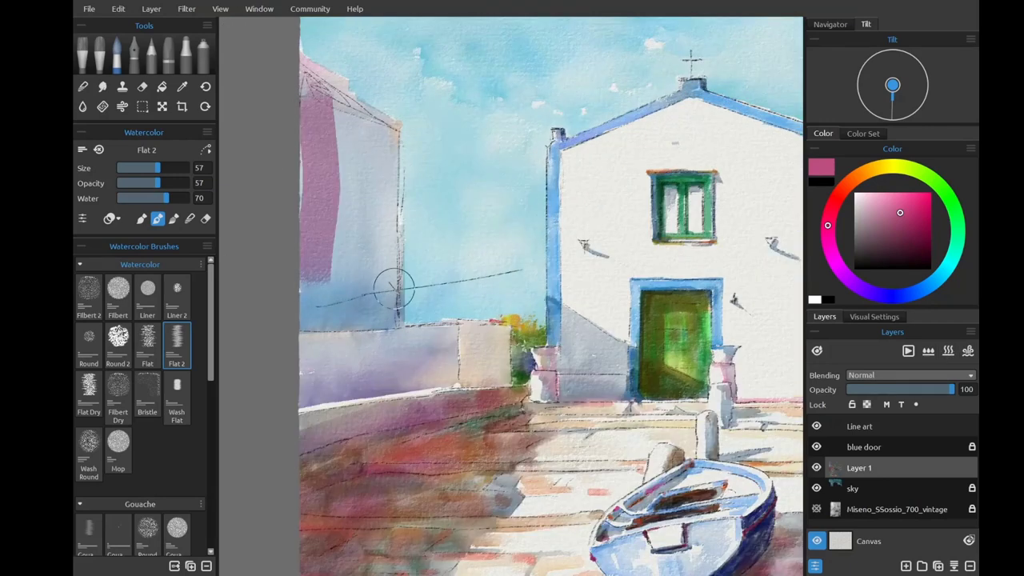
key(ctrl+z)
drag(320, 80, 379, 253)
key(ctrl+z)
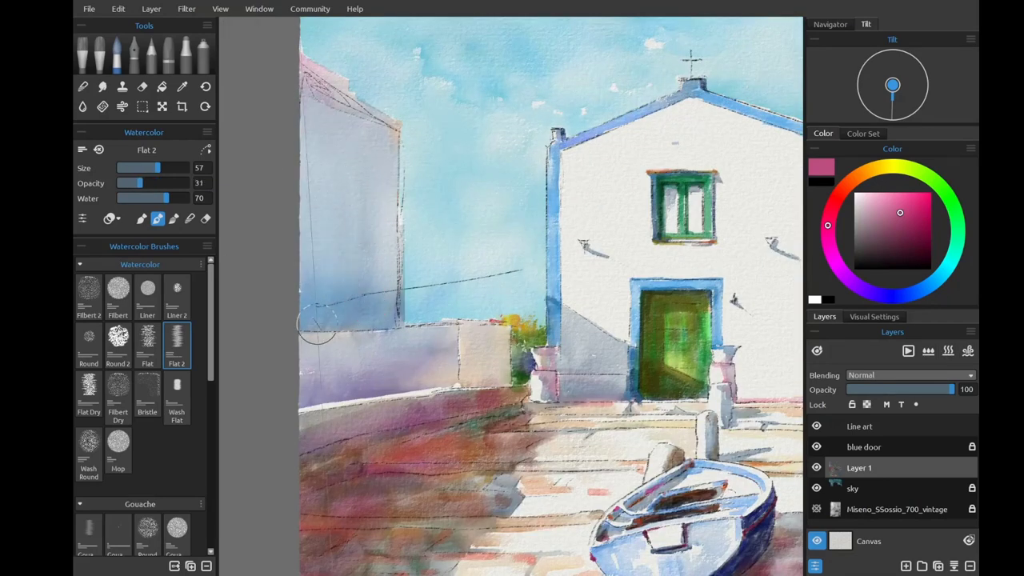
Wash pink at opacity 31 over the far-left building's shaded side and eaves, and along the low wall's upper edge at size 18.
drag(313, 56, 311, 360)
key(bracketleft)
drag(308, 100, 381, 132)
key(bracketleft)
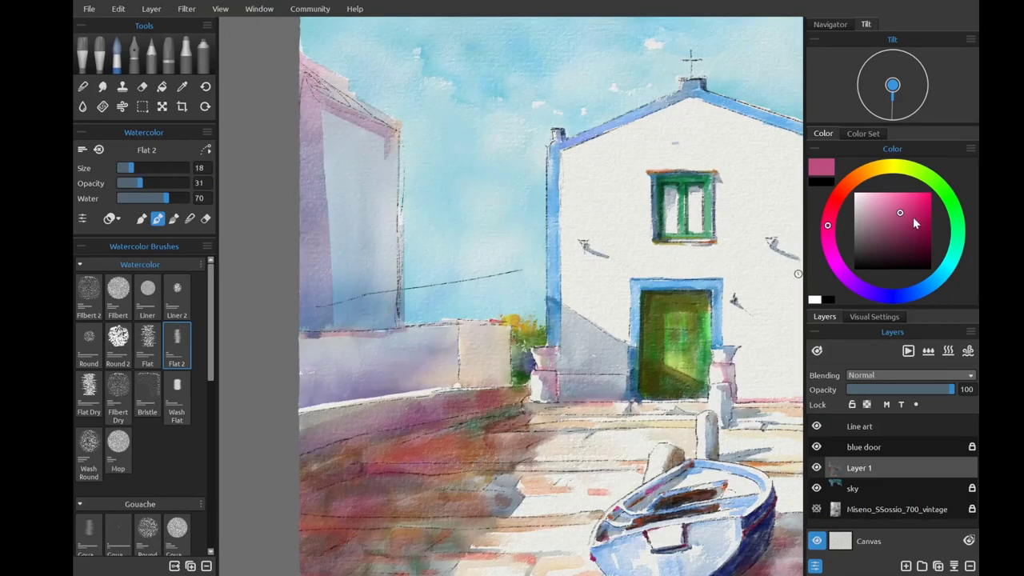
drag(302, 342, 459, 327)
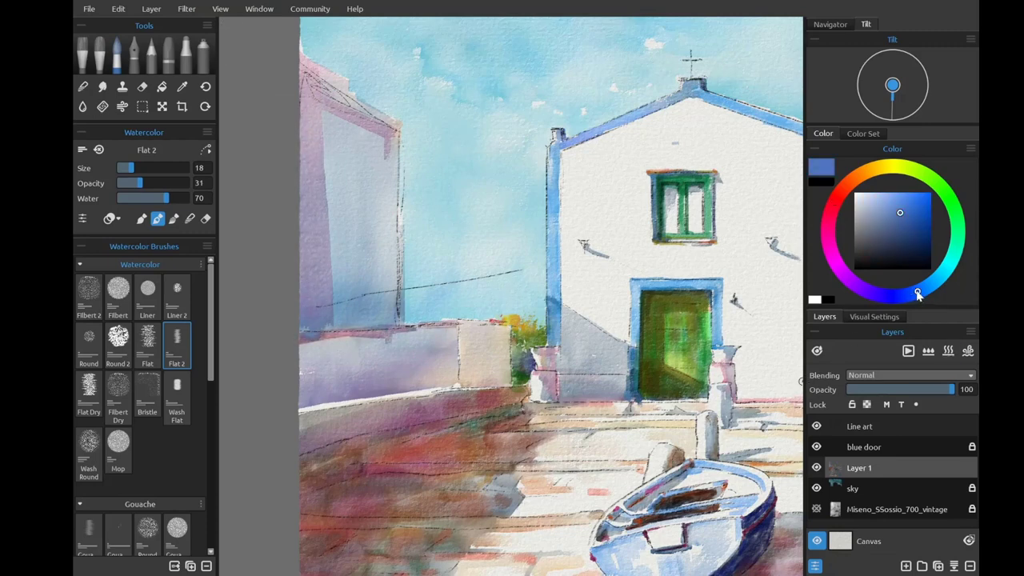
Shade the far-left building's wall with vertical dark blue Flat 2 strokes at sizes 29 and 26.
click(904, 237)
key(bracketright)
drag(331, 110, 329, 331)
key(bracketright)
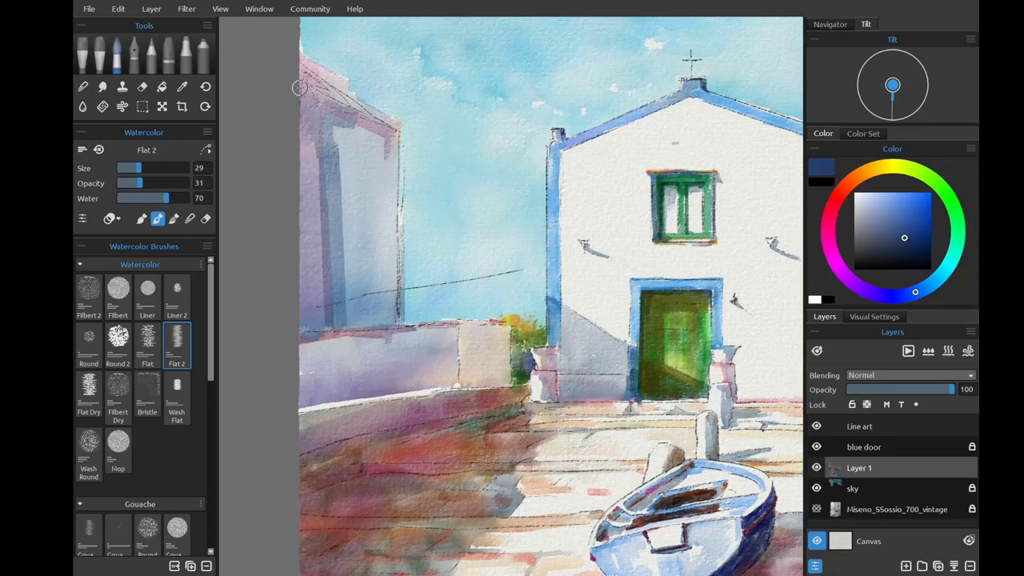
key(bracketleft)
mouse_move(297, 130)
mouse_down()
mouse_move(284, 227)
mouse_move(288, 296)
mouse_up()
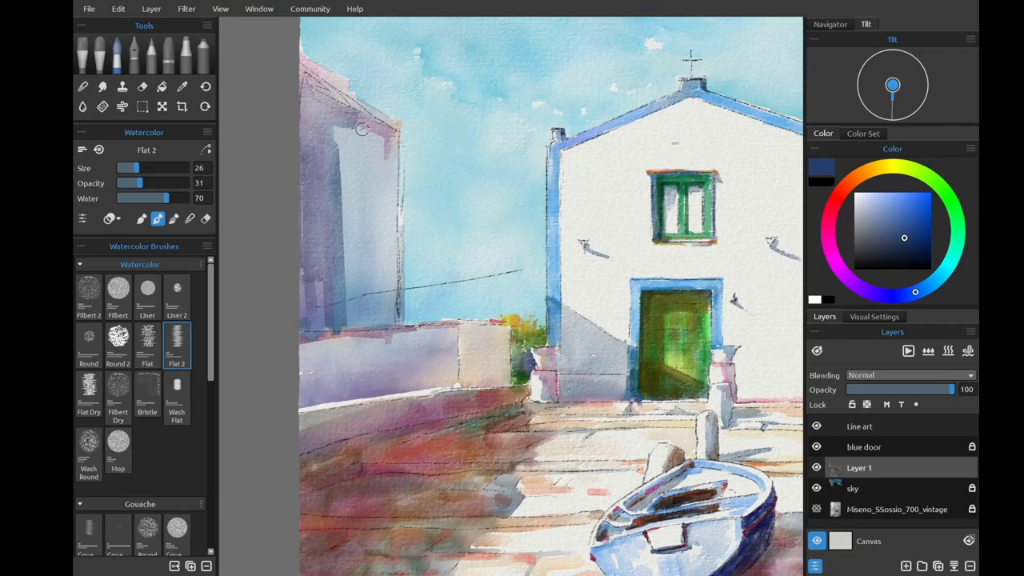
Reduce the brush to size 14 and paint narrow dark blue window shadows on the far-left building's wall.
key(bracketleft)
key(bracketleft)
key(bracketleft)
key(bracketleft)
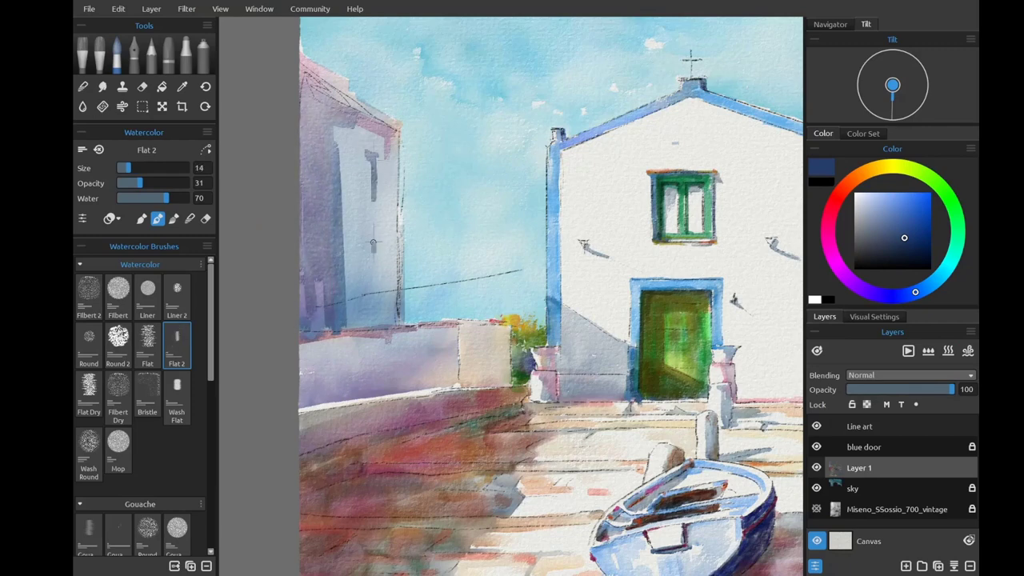
Add pink accents to the far-left building's eaves, corner edge and window tops with the Wash Flat brush at sizes 9 and 8.
click(865, 133)
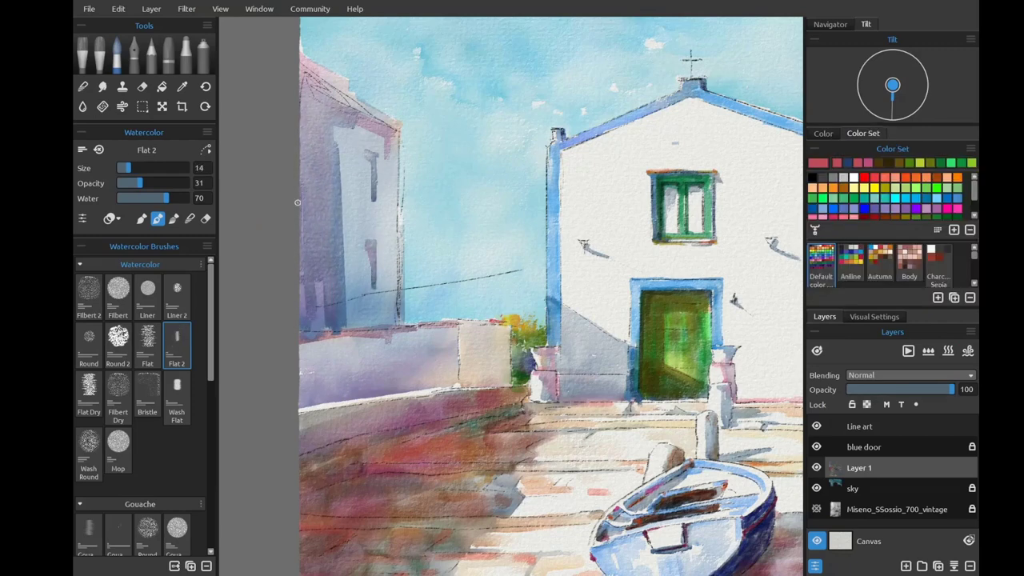
click(177, 398)
alt+click(395, 157)
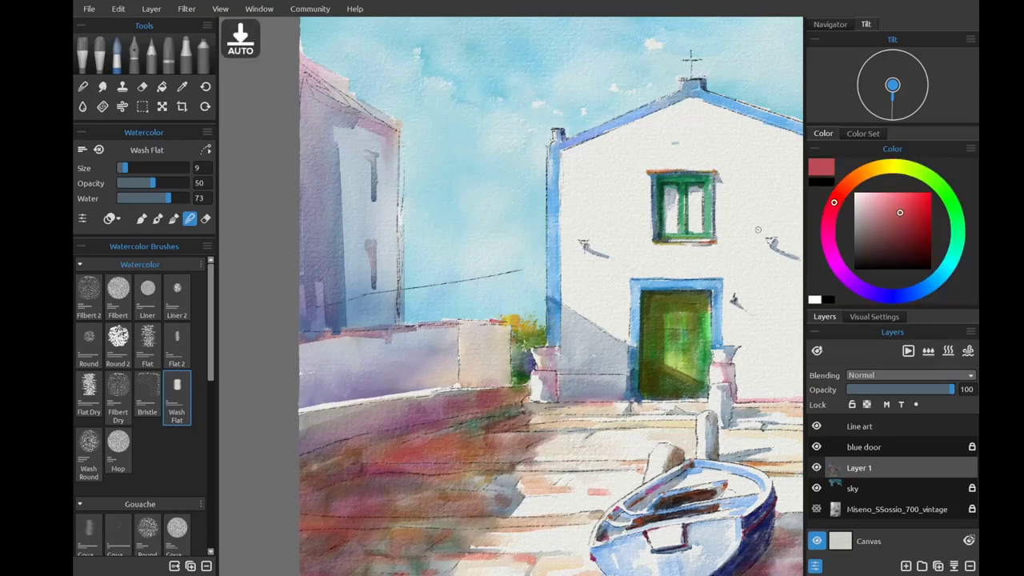
click(158, 218)
key(alt)
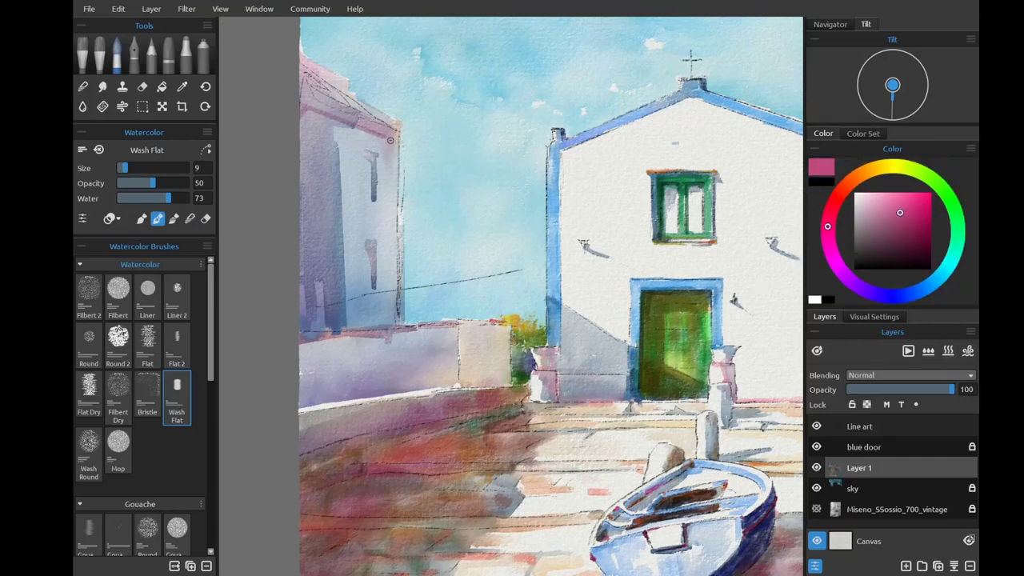
key(bracketleft)
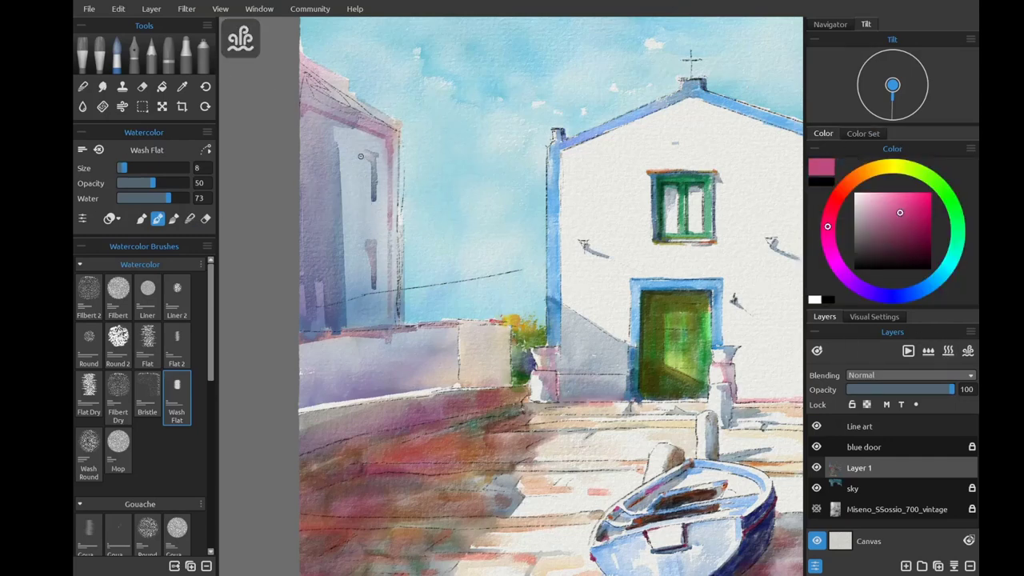
Outline the far-left building's roofline and base with dark purple strokes at size 8, adding small accents above the windows.
click(898, 284)
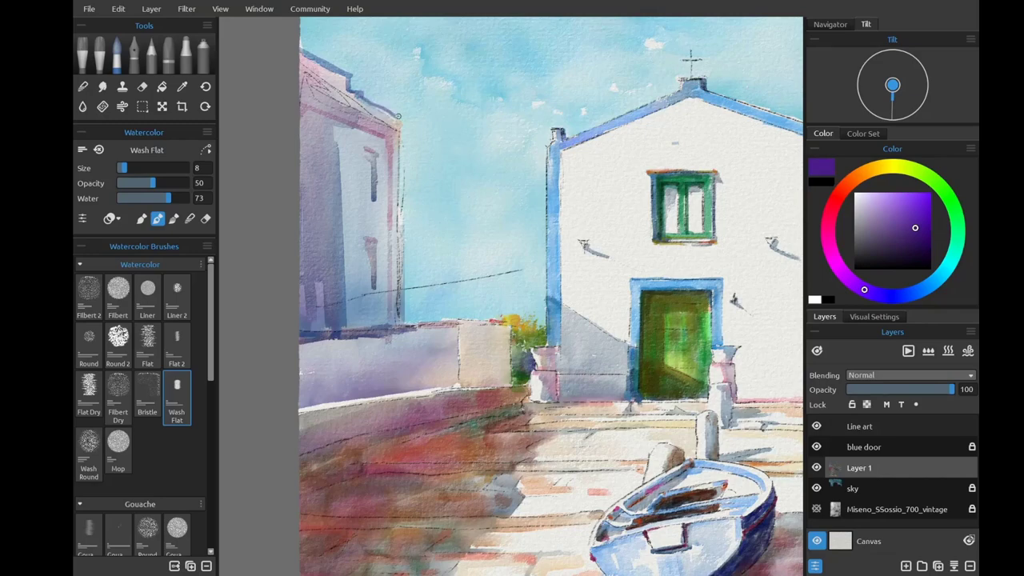
scroll(397, 116, up, 3)
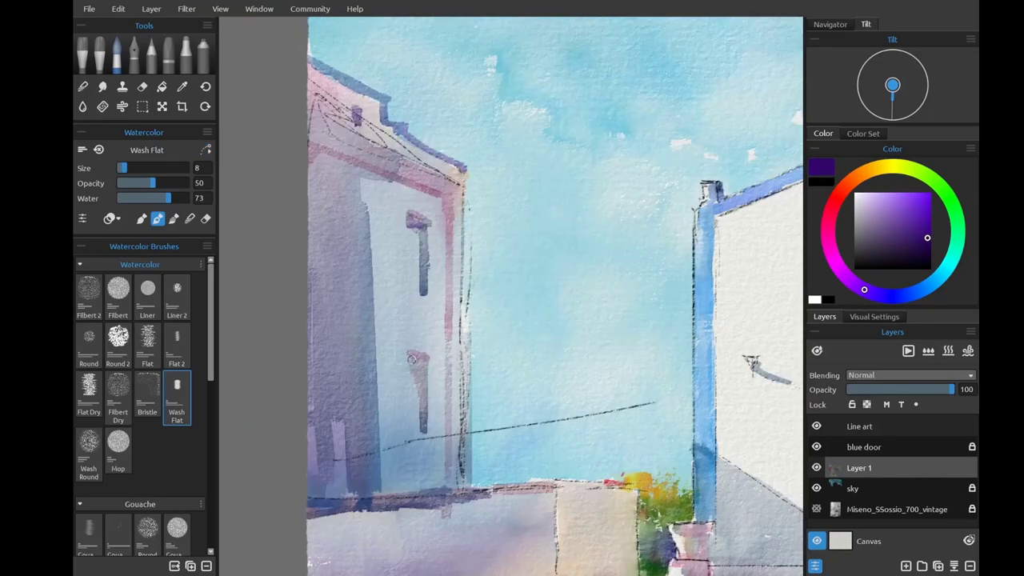
key(ctrl+0)
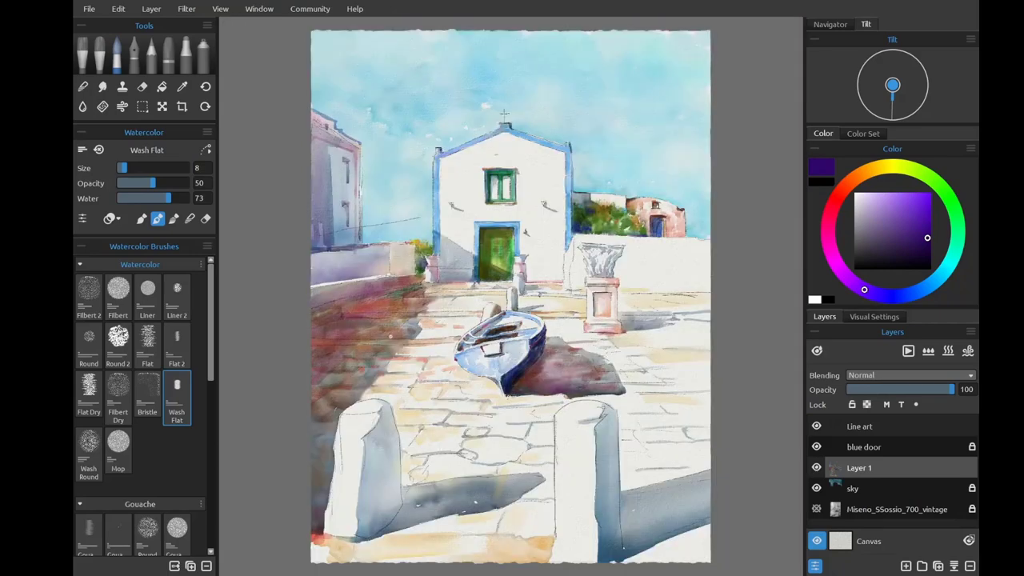
Glaze the shaded low wall beside the steps with a lighter purple, using the Wash Flat brush at sizes 18 and 9.
key(ctrl+plus)
key(ctrl+plus)
key(ctrl+plus)
mouse_move(926, 237)
mouse_down()
mouse_move(923, 207)
mouse_move(907, 218)
mouse_up()
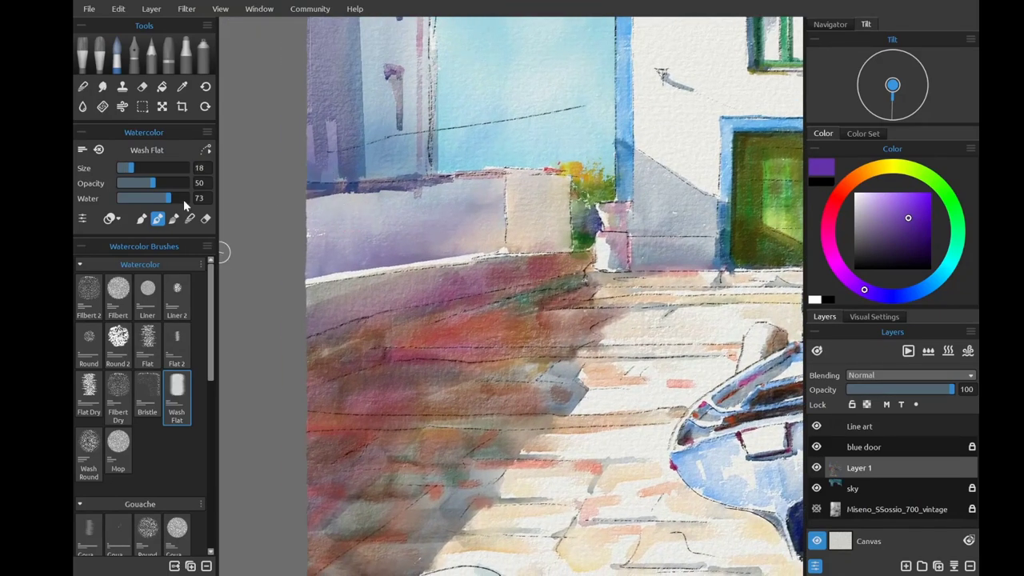
mouse_move(315, 217)
mouse_down()
mouse_move(495, 203)
mouse_move(520, 213)
mouse_move(380, 226)
mouse_move(322, 256)
mouse_move(463, 184)
mouse_move(455, 250)
mouse_up()
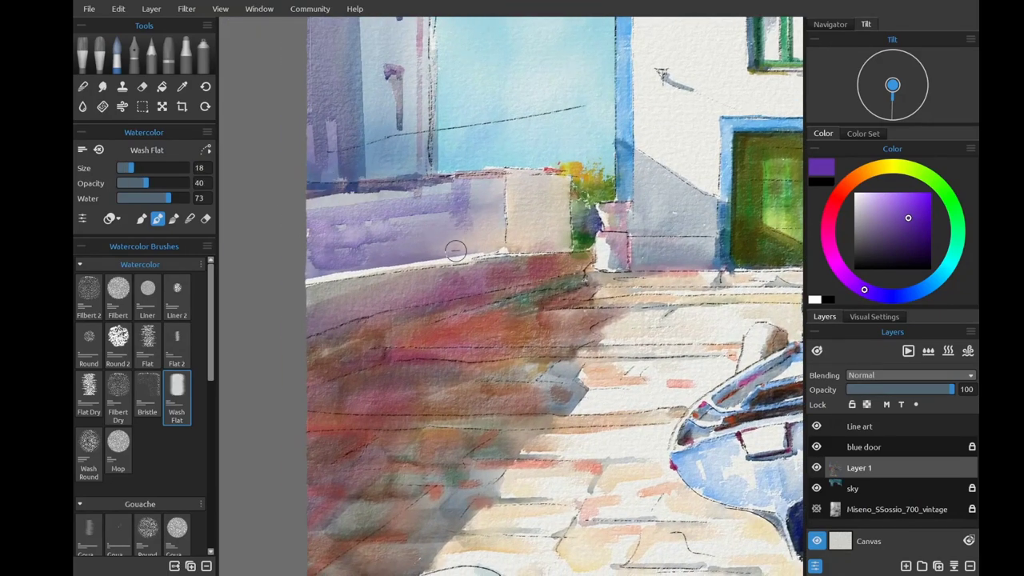
key(ctrl+z)
key(bracketleft)
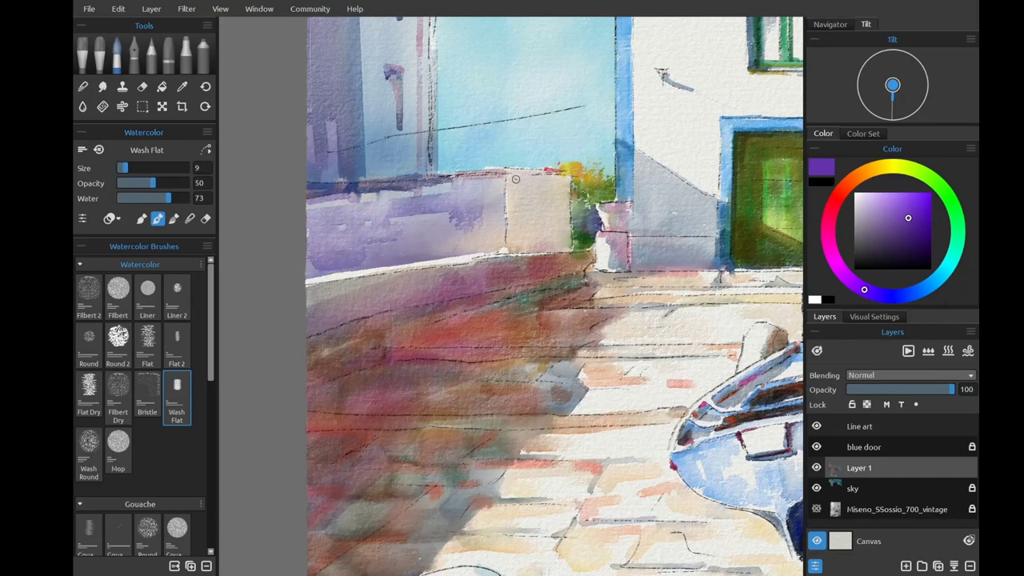
Blend golden yellow strokes at size 19 and orange-red strokes at size 12 into the shaded low wall.
key(bracketright)
click(873, 168)
click(917, 198)
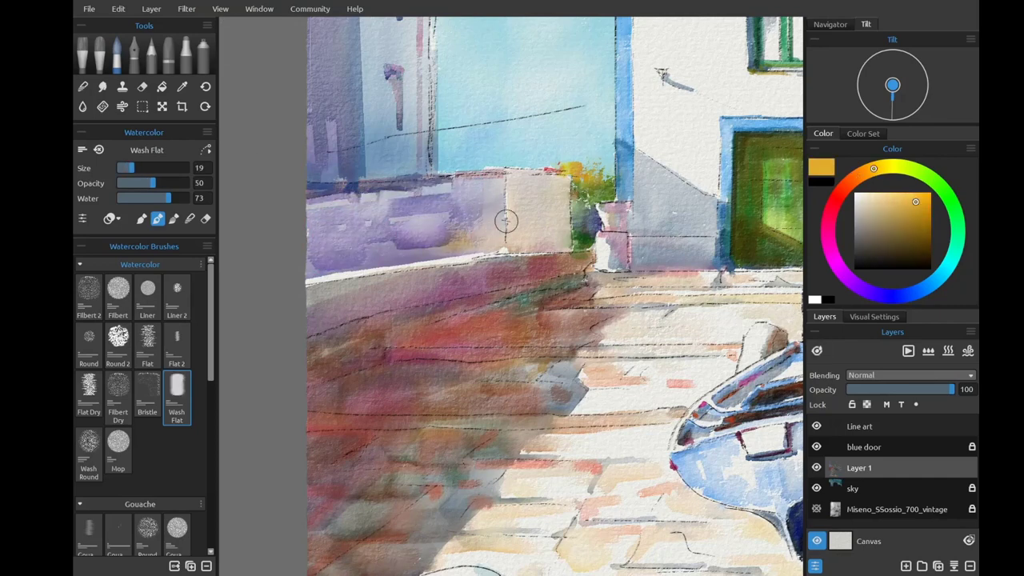
click(846, 185)
click(927, 200)
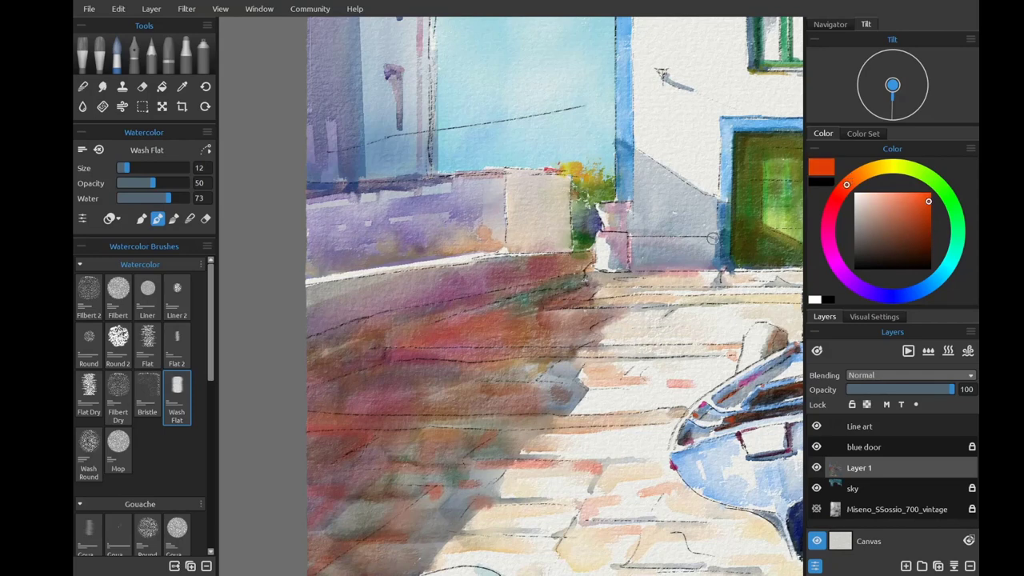
mouse_move(321, 272)
mouse_down()
mouse_move(343, 206)
mouse_move(463, 198)
mouse_move(384, 228)
mouse_move(603, 207)
mouse_up()
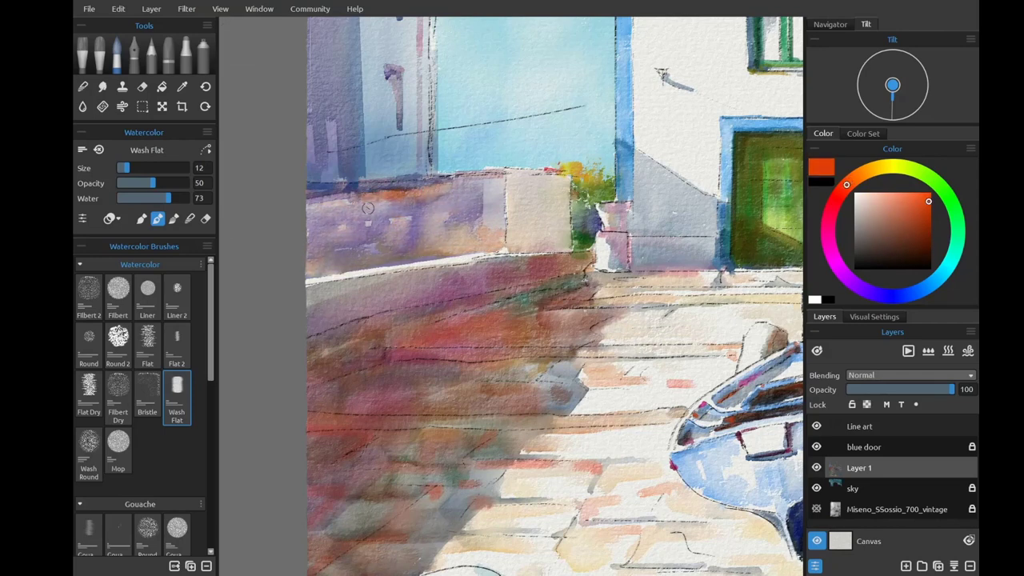
Add fine orange and red strokes at size 7 to the low wall and its corner edges.
click(839, 194)
drag(840, 195, 850, 181)
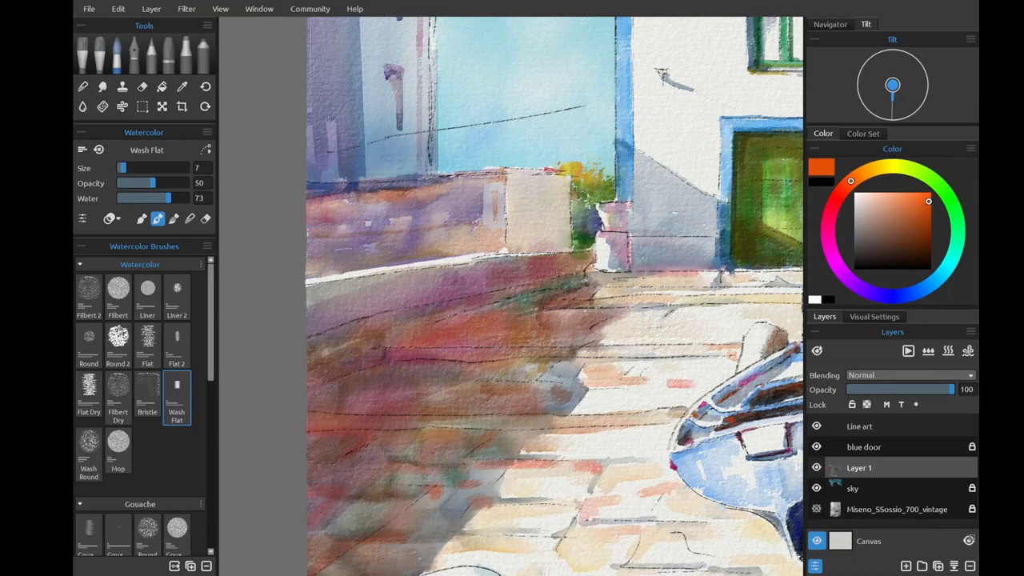
click(841, 190)
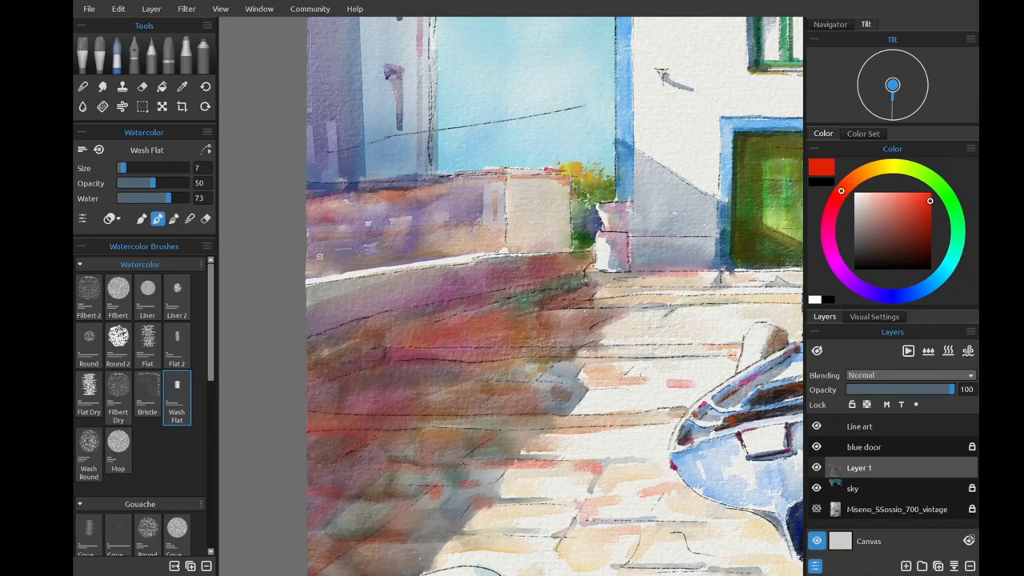
key(bracketright)
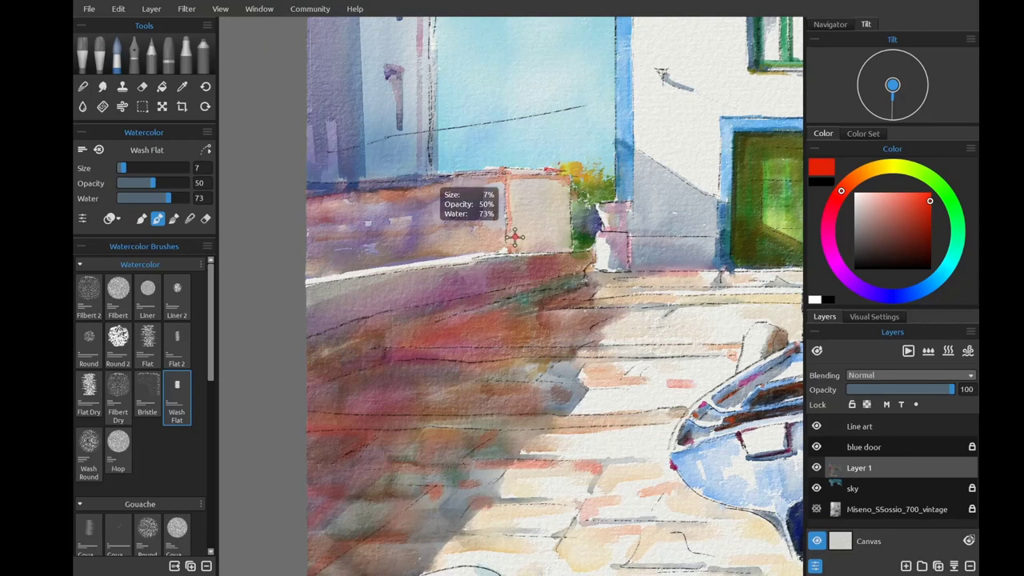
Shade the low wall with a dark teal-blue glaze, using the Wash Flat brush at size 30 and opacity 39.
key(ctrl+0)
click(935, 279)
click(921, 239)
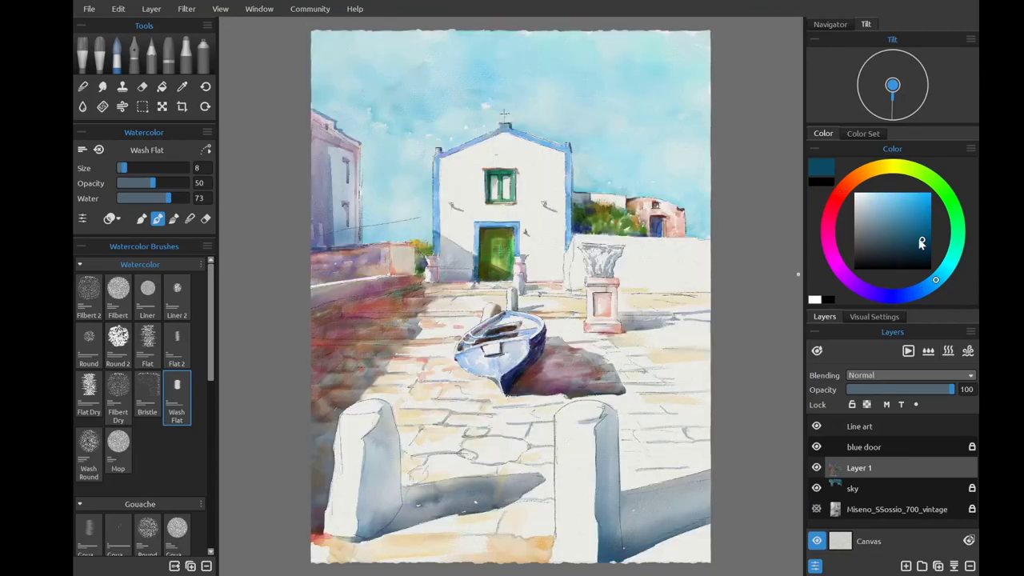
scroll(356, 280, up, 3)
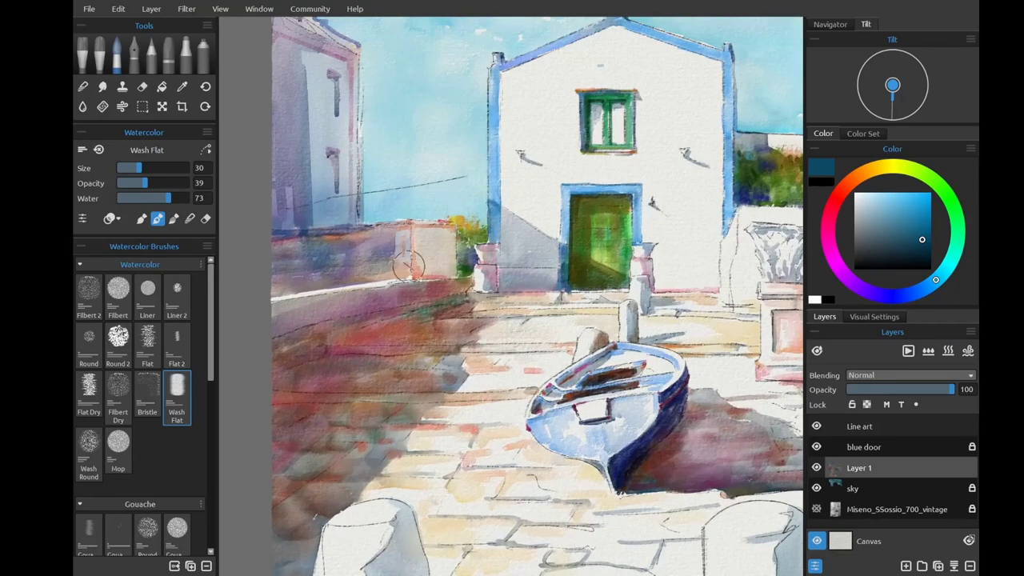
key(ctrl+0)
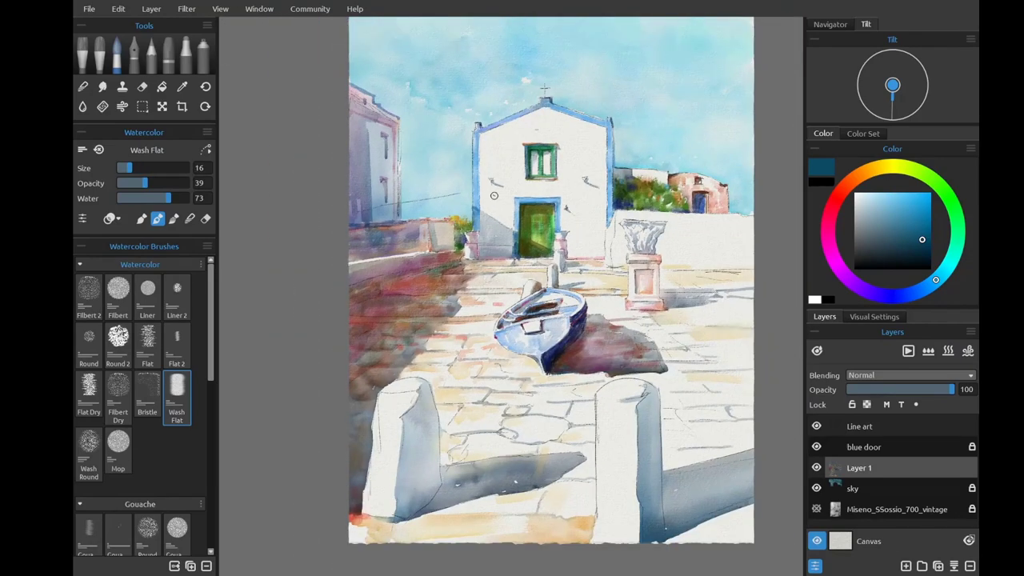
Glaze the urn left of the chapel door with brown and orange strokes, using the Wash Flat brush at size 8 and opacity 56.
scroll(442, 320, up, 3)
scroll(441, 320, down, 1)
scroll(399, 233, up, 3)
key(bracketleft)
key(bracketleft)
key(bracketleft)
key(bracketleft)
key(bracketleft)
key(bracketleft)
key(bracketleft)
key(bracketleft)
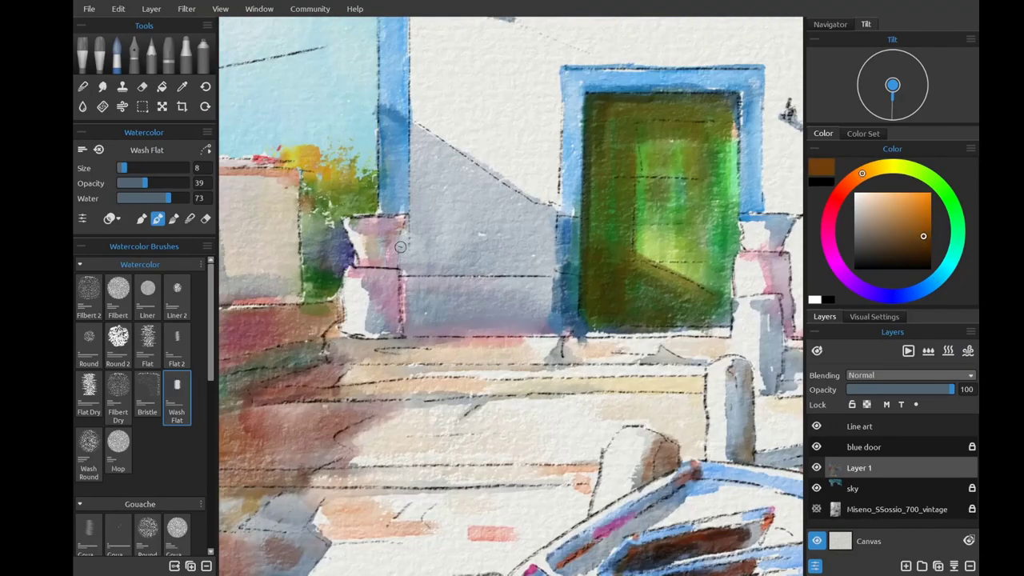
alt+click(382, 239)
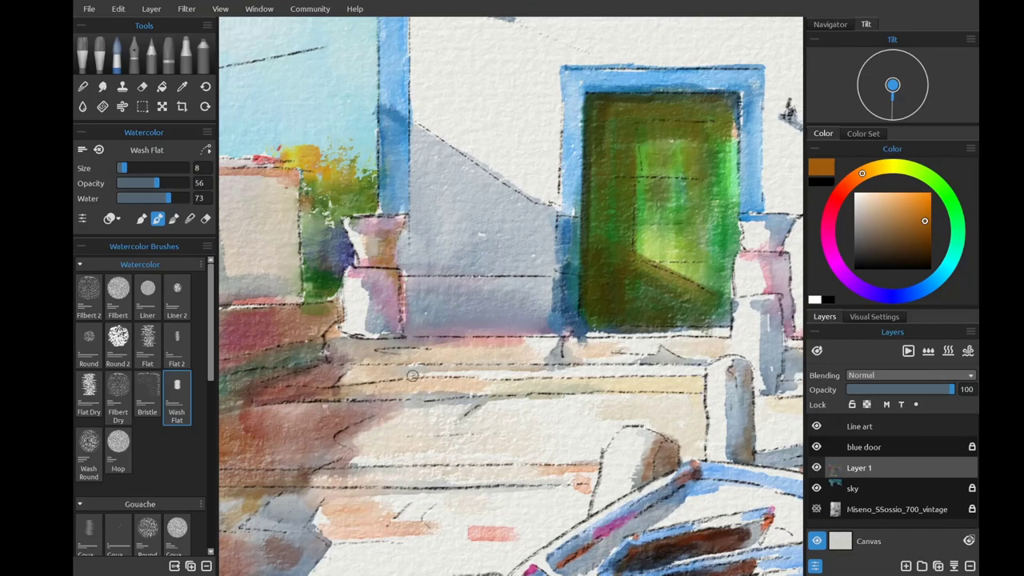
drag(395, 275, 347, 276)
Paint warm orange-brown strokes on the rim, neck and pedestal of the urn right of the door, at sizes 8 and 6.
scroll(450, 263, right, 3)
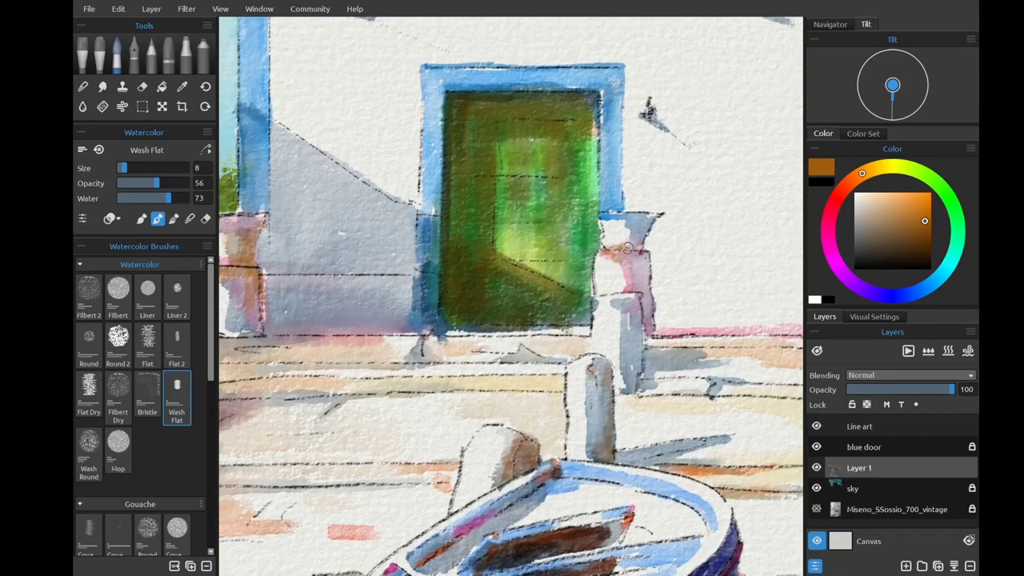
alt+click(613, 220)
drag(608, 218, 650, 216)
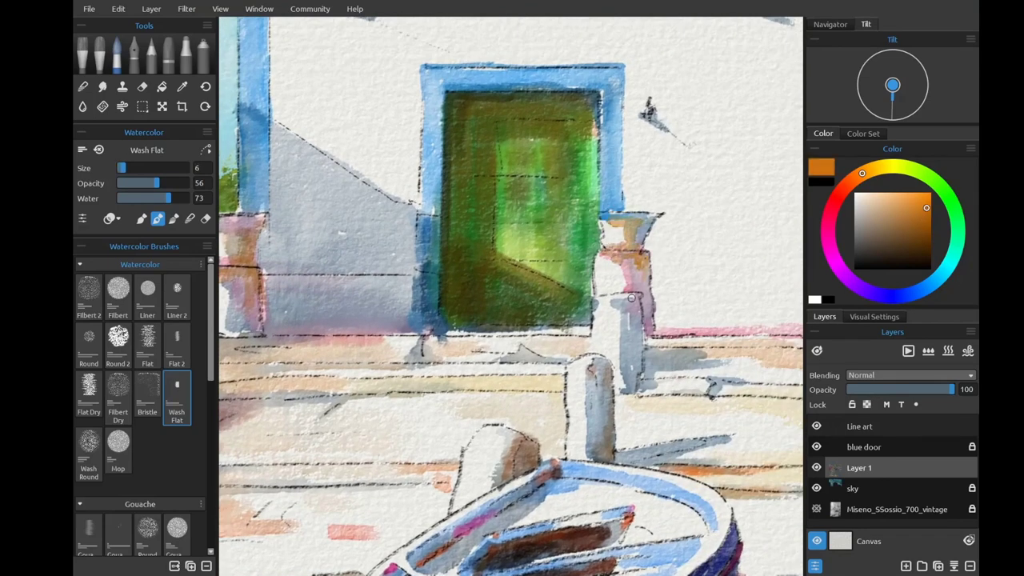
alt+click(642, 293)
drag(639, 288, 644, 296)
Darken the shaded edge of the left urn with brown and dab green at the foot of the right urn, at size 6.
drag(639, 232, 816, 268)
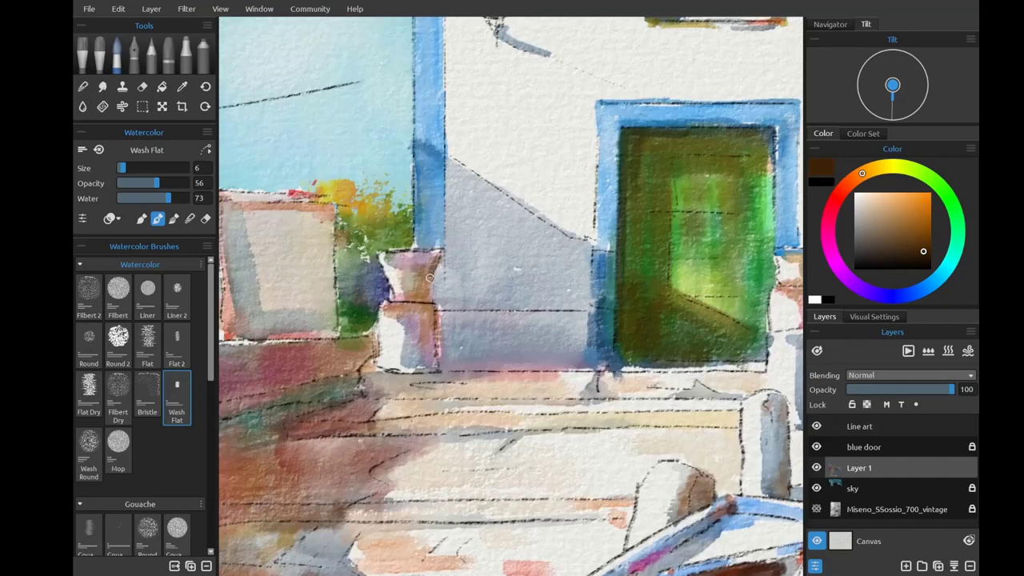
alt+click(421, 309)
drag(438, 311, 439, 350)
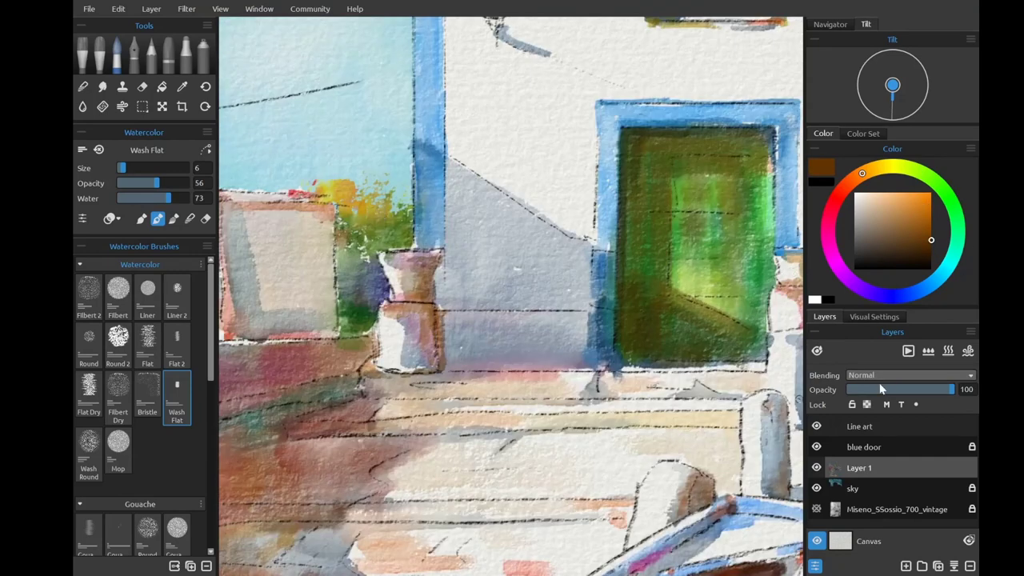
alt+click(373, 333)
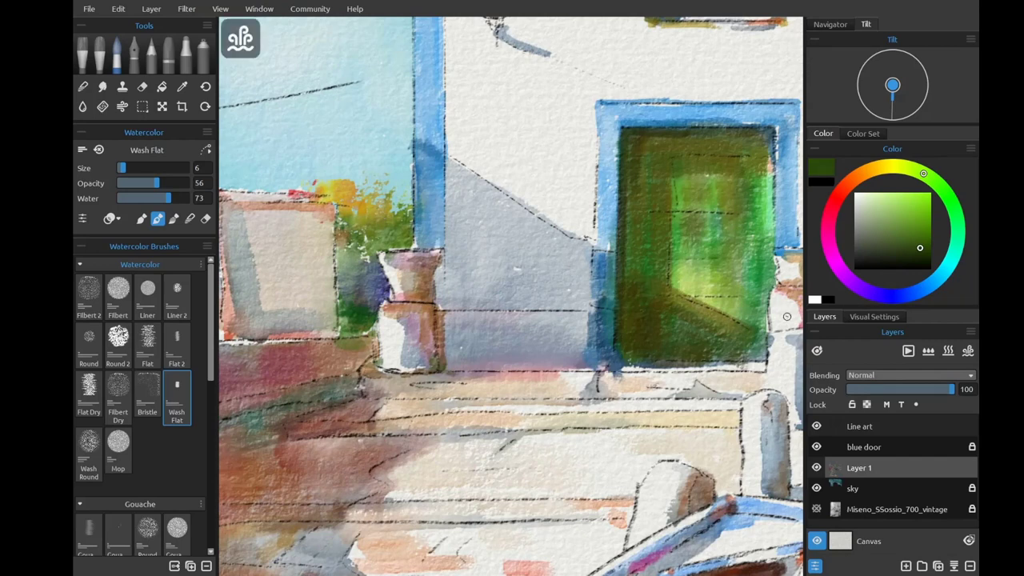
scroll(672, 312, right, 5)
alt+click(612, 305)
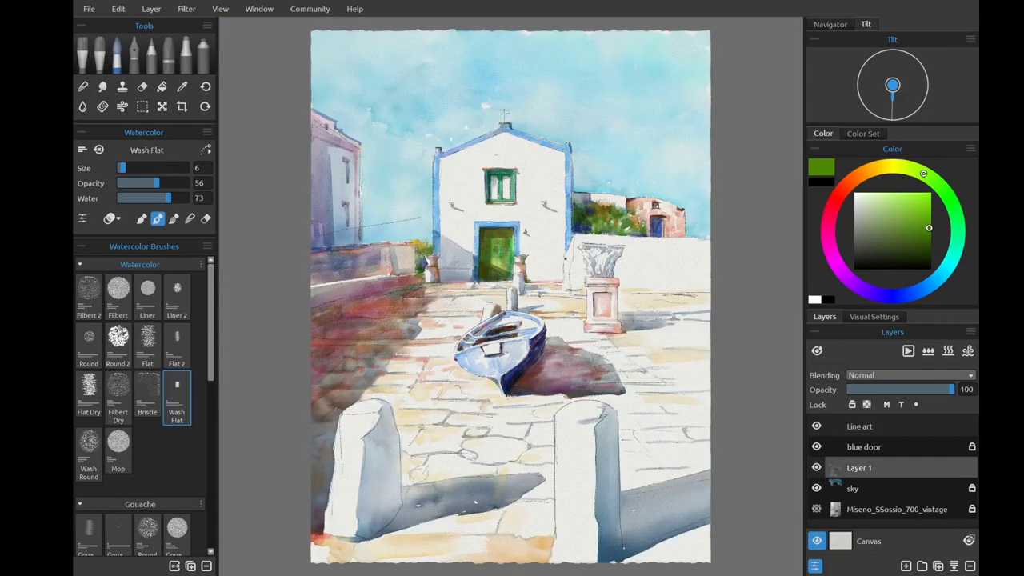
Lay light golden and pale yellow glazes on the left end of the wall behind the column, at sizes 22 and 12.
key(bracketright)
key(bracketright)
key(bracketright)
key(bracketright)
alt+click(409, 287)
click(893, 235)
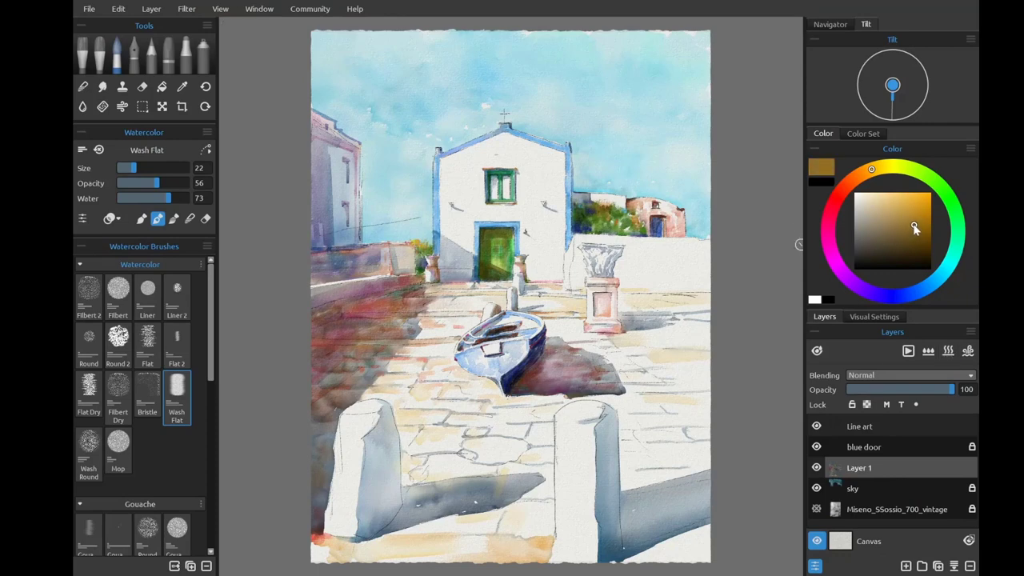
drag(417, 282, 243, 320)
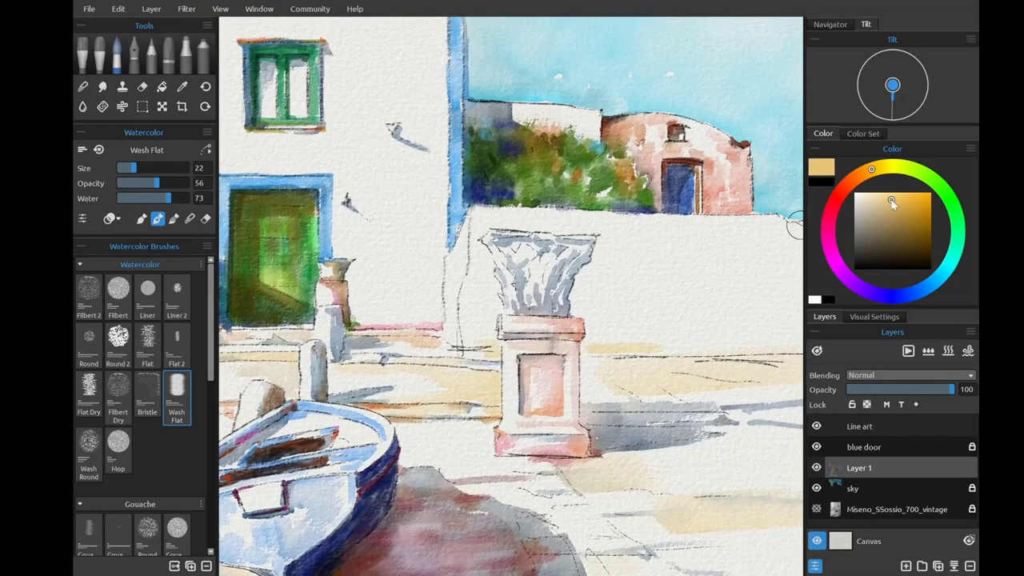
click(896, 165)
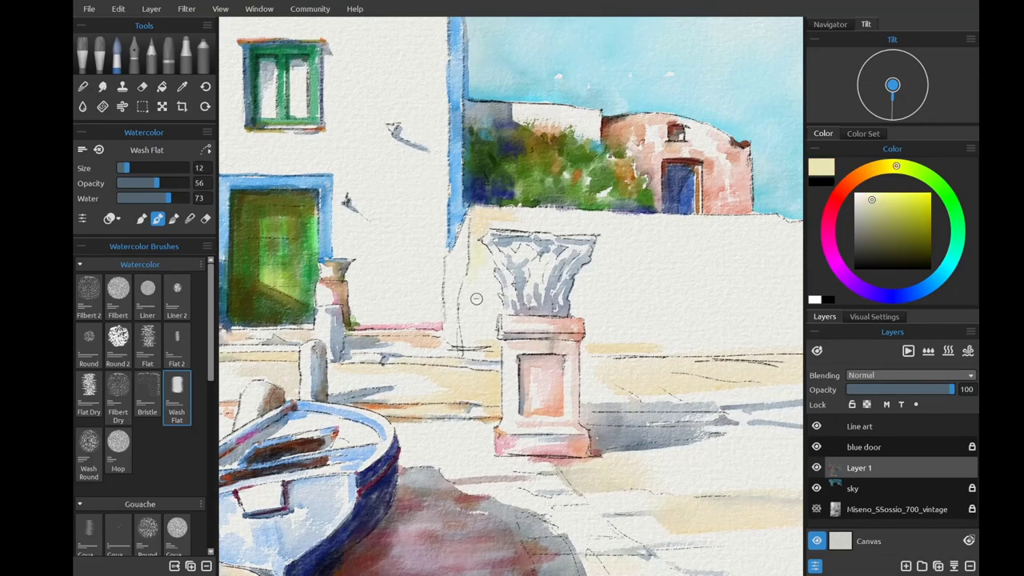
click(875, 168)
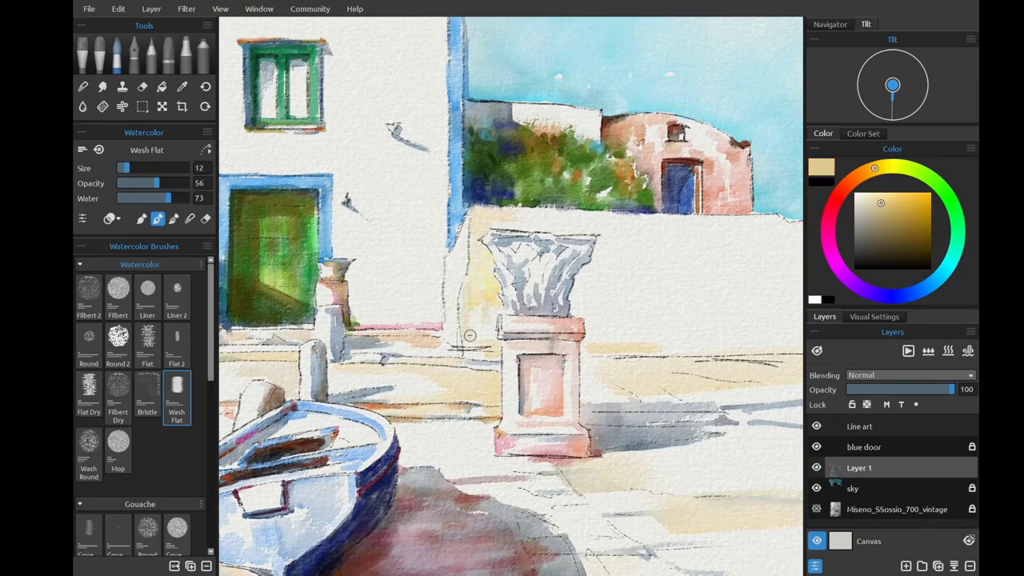
Wash the rest of the wall behind the column in peach and light yellow at size 24 and opacity 66.
click(869, 187)
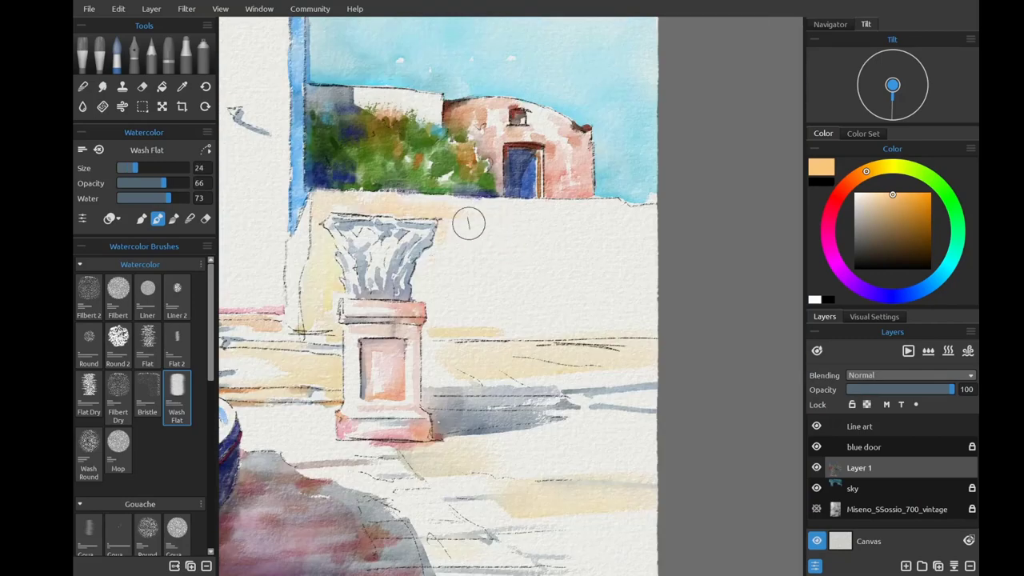
mouse_move(468, 223)
mouse_down()
mouse_move(636, 231)
mouse_move(431, 293)
mouse_move(695, 309)
mouse_up()
click(884, 202)
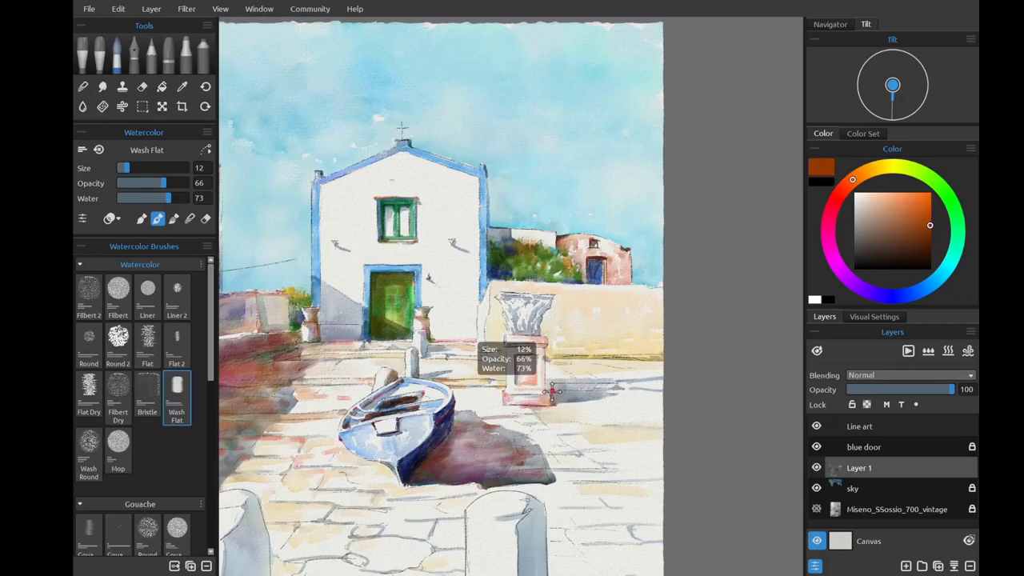
Add orange strokes to the column's pedestal and the ground edge at the wall's left end, at sizes 12 and 9.
scroll(542, 366, up, 5)
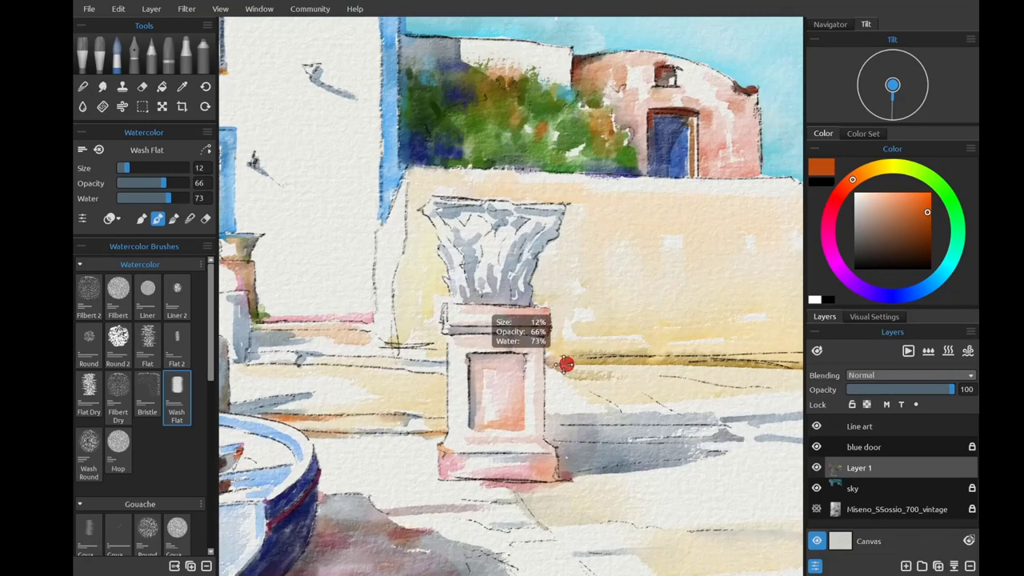
alt+click(386, 347)
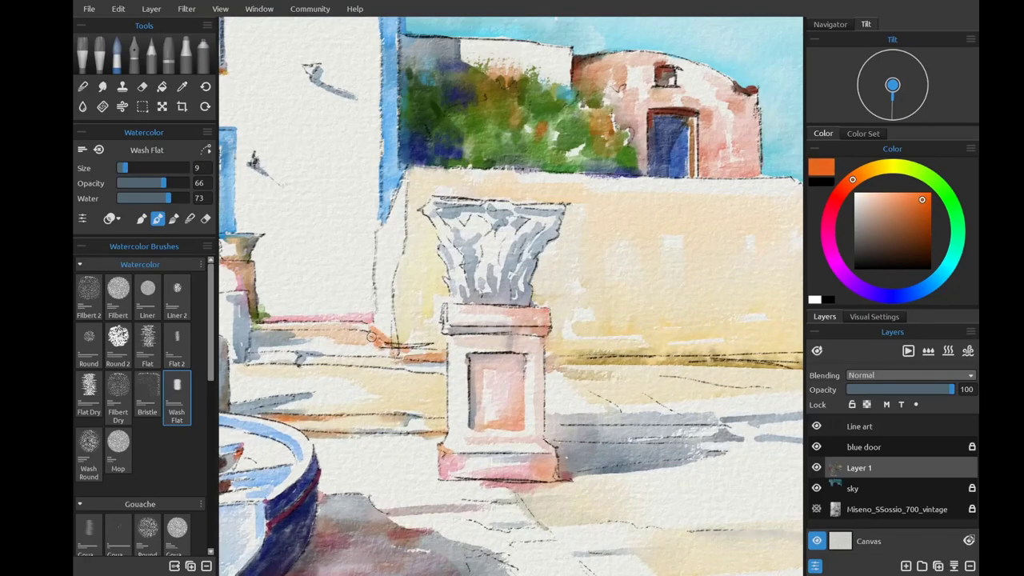
click(879, 183)
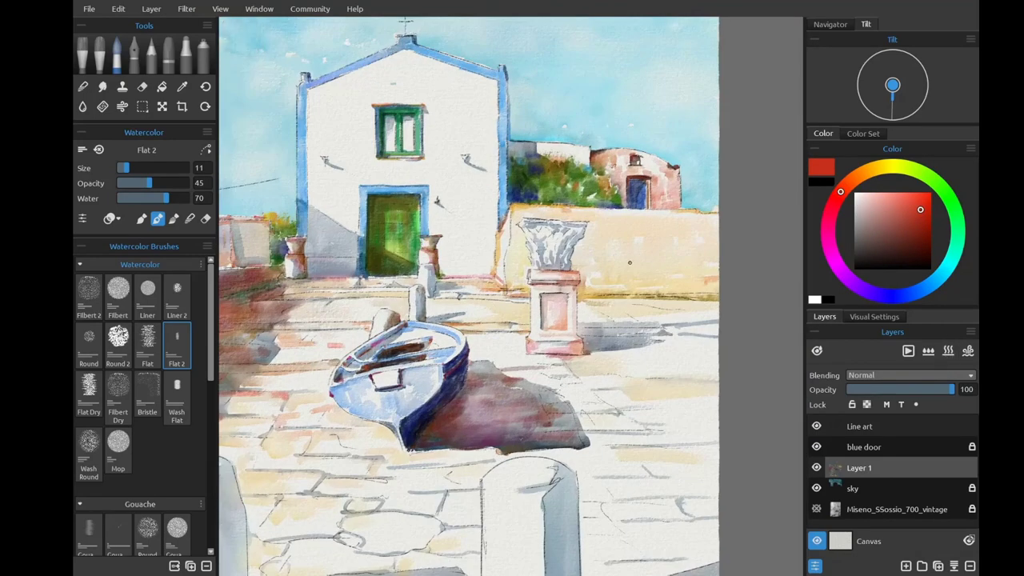
Texture the wall behind the column with orange and orange-red dry strokes, using the Flat Dry brush at sizes 57 and 24.
click(862, 173)
click(147, 340)
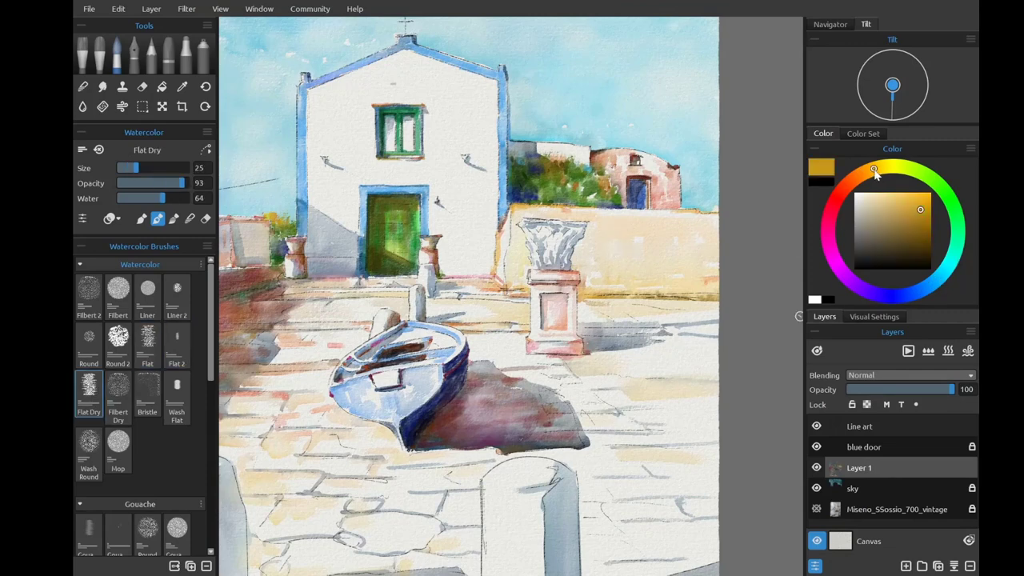
click(856, 189)
scroll(715, 235, up, 3)
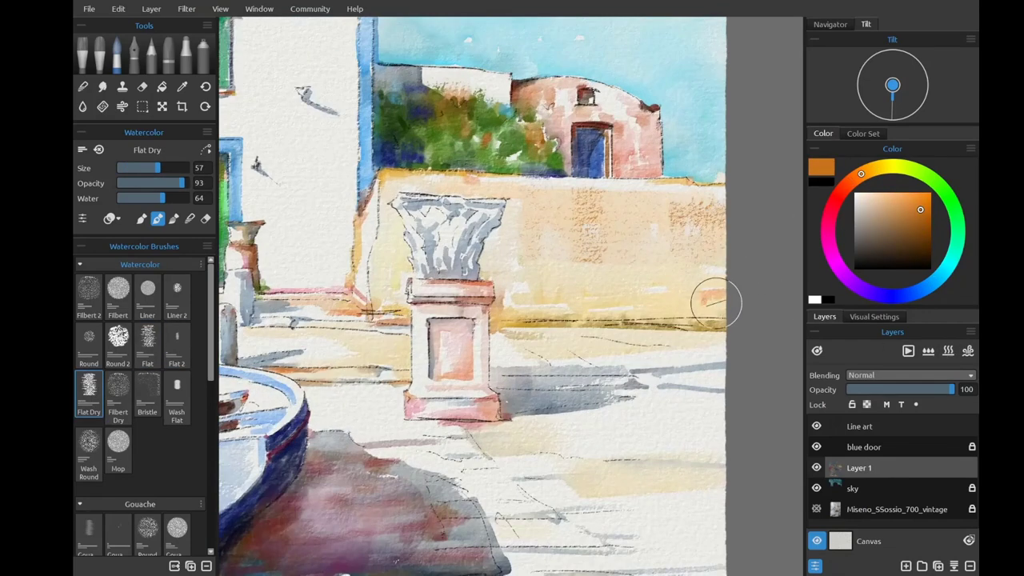
key(bracketleft)
key(bracketleft)
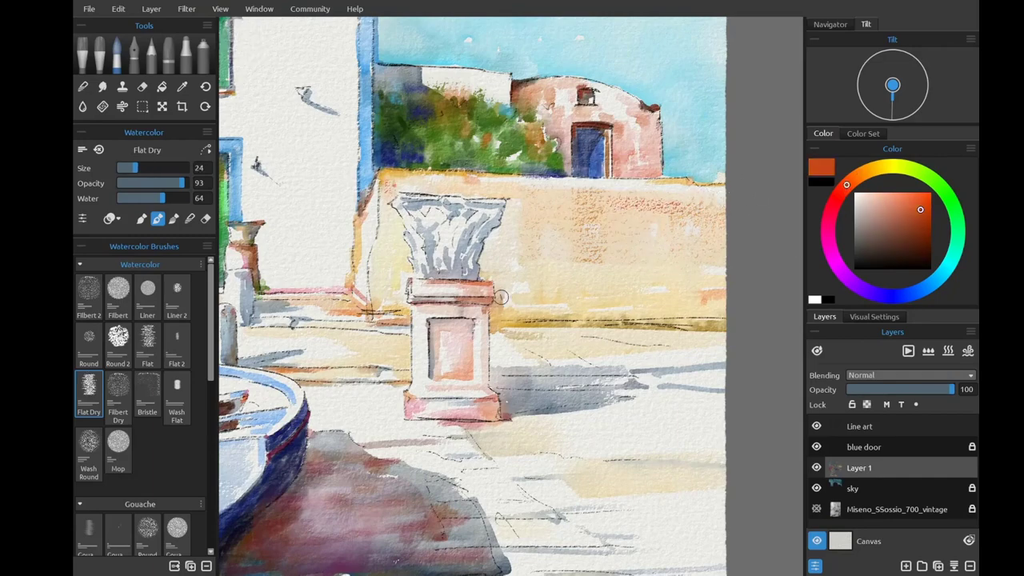
alt+click(500, 298)
scroll(798, 288, down, 3)
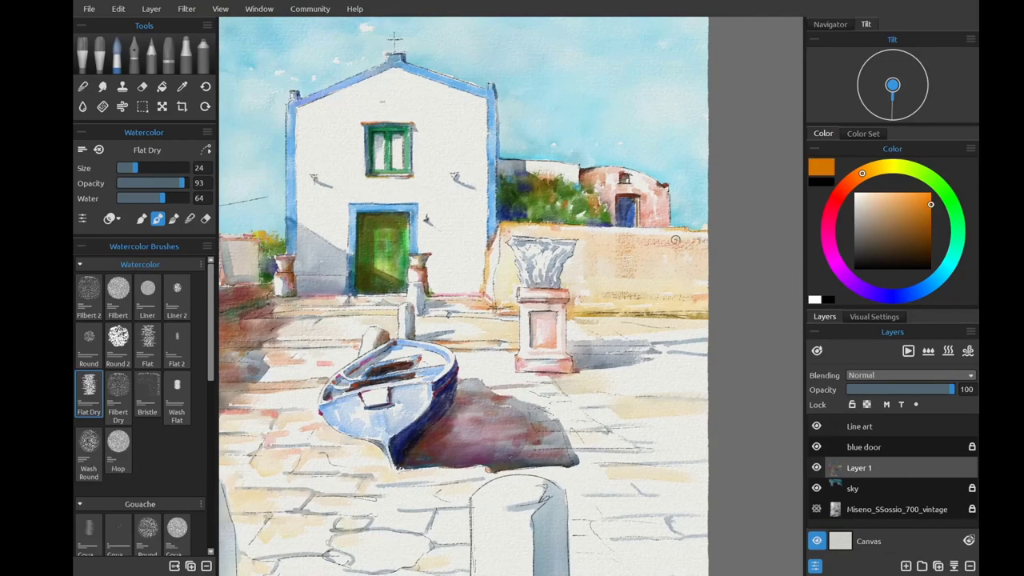
scroll(512, 293, up, 3)
Work red dry-brush texture into the shaded stones on the painting's left side, using Flat Dry at size 34.
click(834, 203)
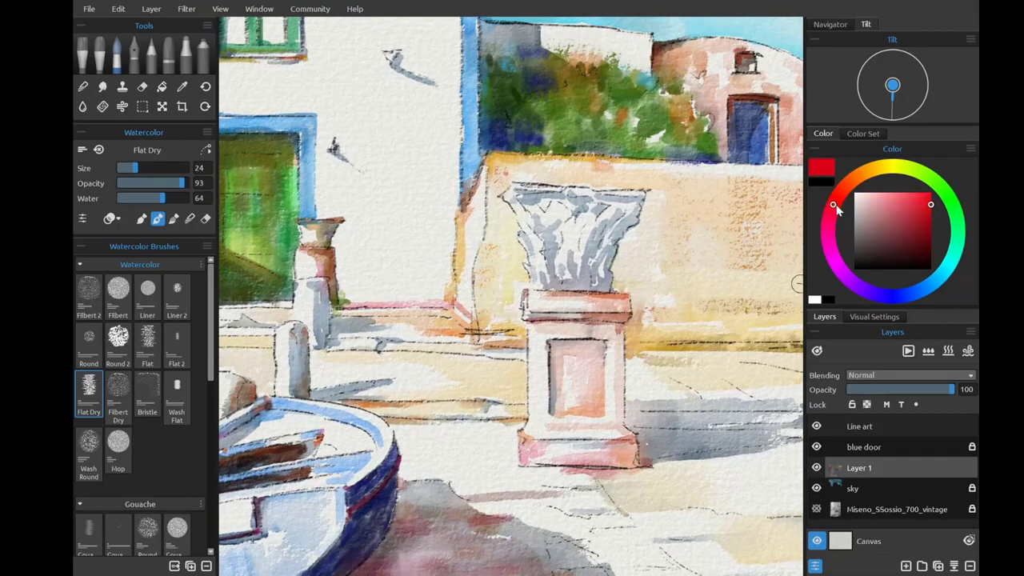
key(bracketleft)
scroll(555, 354, down, 5)
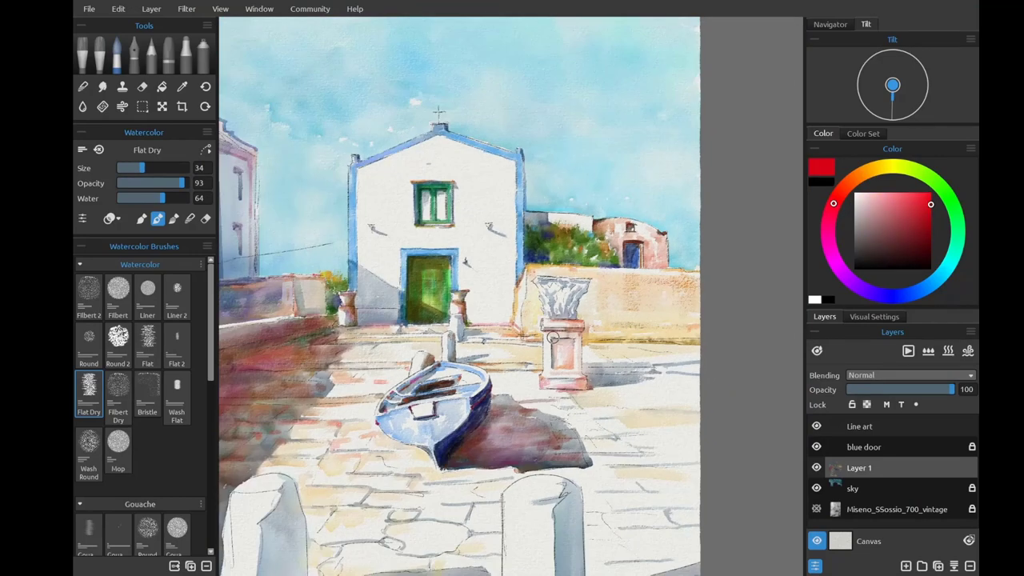
alt+click(367, 311)
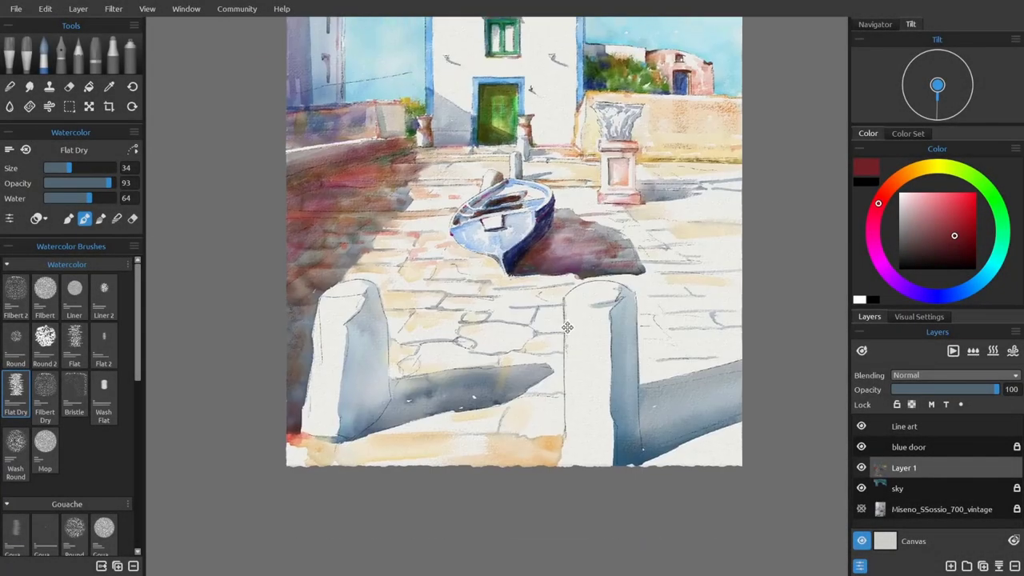
Paint the shaded side of the left foreground bollard with olive-yellow, orange and orange-red strokes, using Flat Dry at size 27.
click(923, 170)
mouse_move(360, 301)
mouse_down()
mouse_move(337, 448)
mouse_move(369, 313)
mouse_up()
click(906, 173)
click(958, 199)
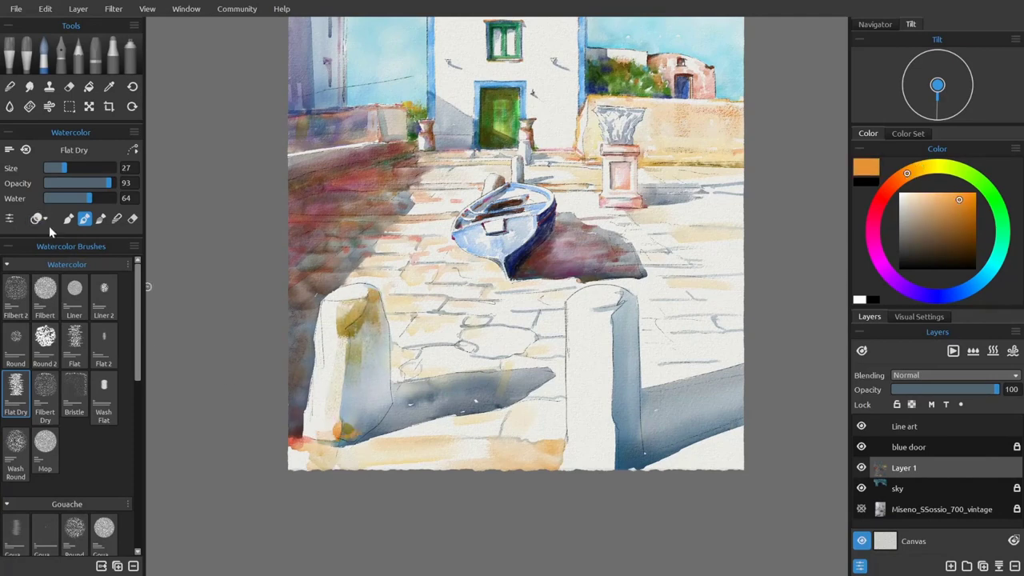
click(895, 180)
mouse_move(342, 334)
mouse_down()
mouse_move(343, 435)
mouse_move(351, 428)
mouse_up()
key(ctrl+z)
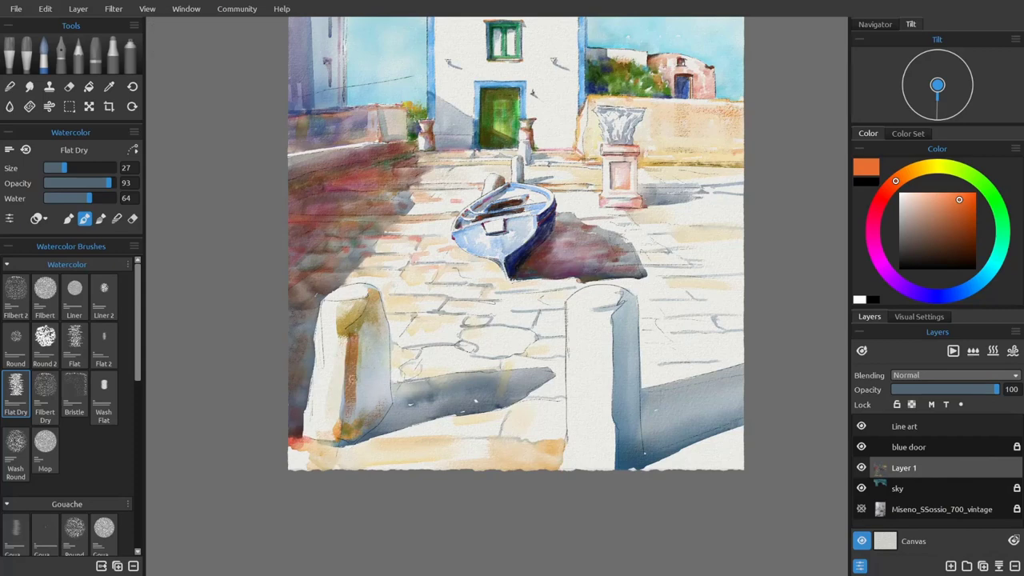
drag(368, 324, 361, 400)
Glaze the left bollard's shaded side and lit edges with light orange, using the Wash Flat brush.
click(104, 392)
click(910, 172)
scroll(374, 318, up, 2)
mouse_move(380, 284)
mouse_down()
mouse_move(385, 395)
mouse_move(344, 472)
mouse_move(294, 440)
mouse_up()
drag(326, 360, 312, 360)
Add orange-red accents to the base and top of the left bollard, using Flat 2 at sizes 24 and 21 and opacity 55.
click(103, 340)
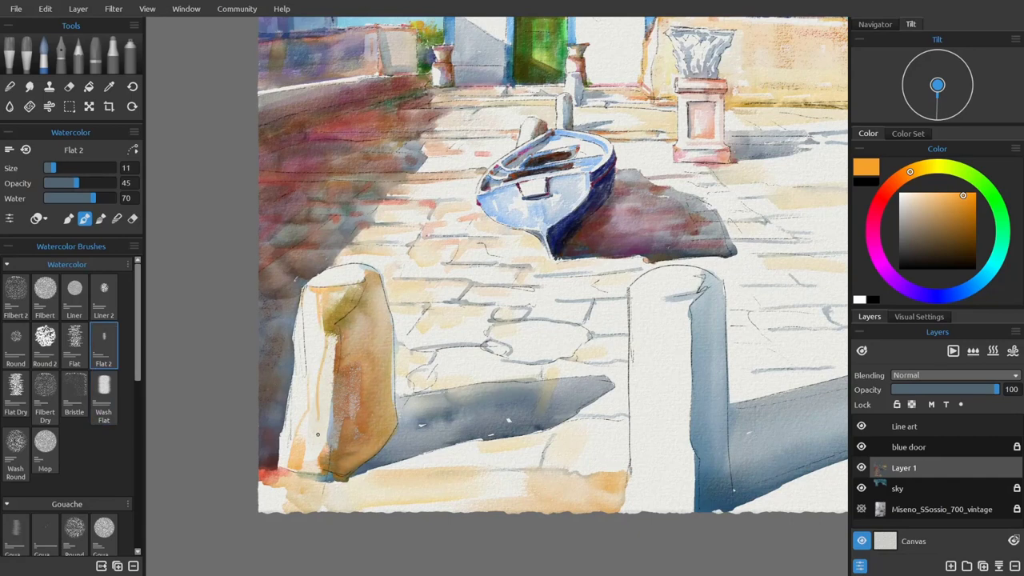
click(892, 183)
click(975, 203)
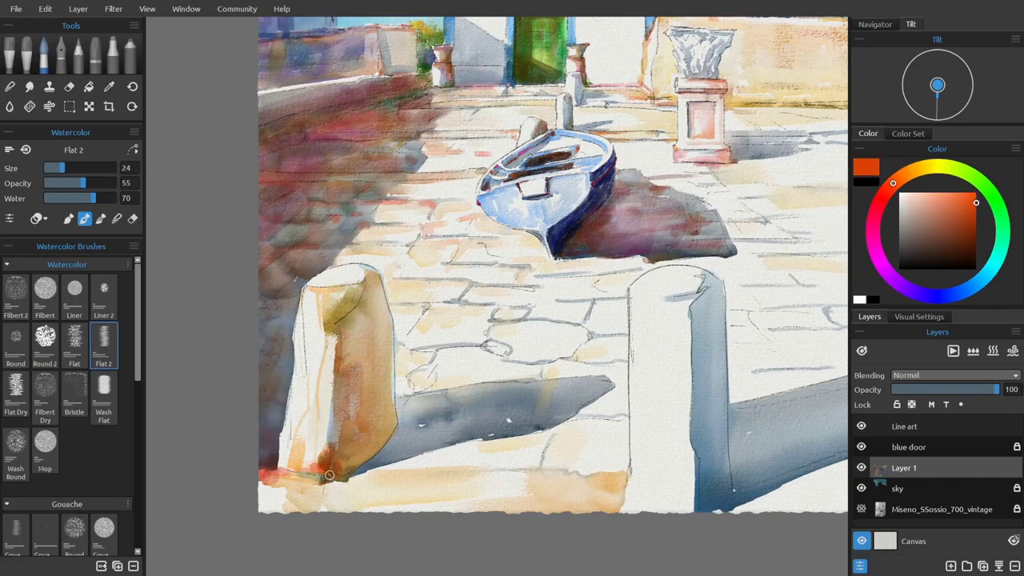
key(bracketleft)
key(bracketleft)
key(bracketleft)
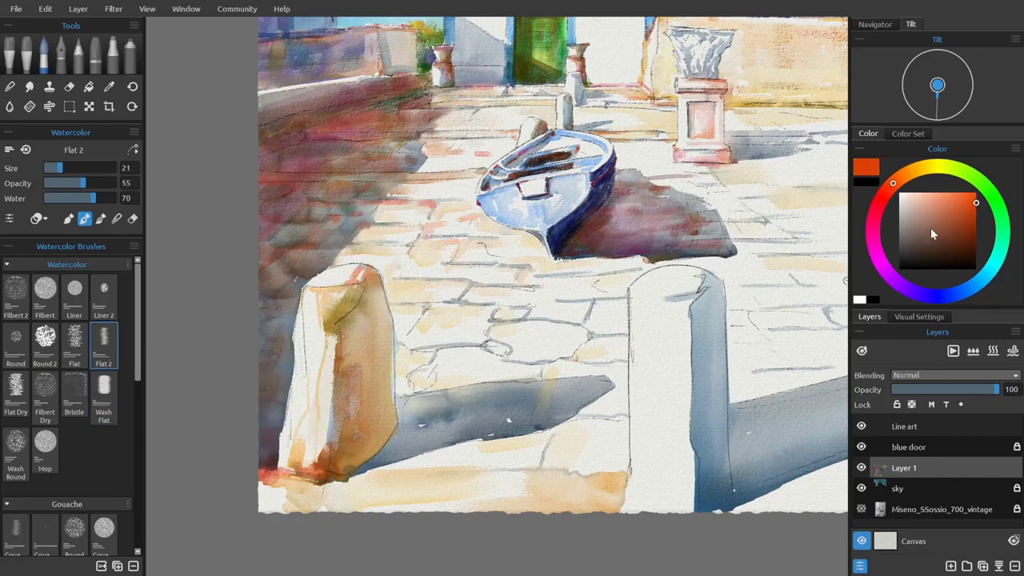
Paint golden orange along the top rim and shaded side of the right foreground bollard, using Flat 2 at size 25.
click(912, 170)
drag(496, 360, 408, 258)
key(bracketright)
key(bracketright)
key(bracketright)
key(bracketright)
drag(587, 207, 606, 364)
drag(552, 194, 627, 185)
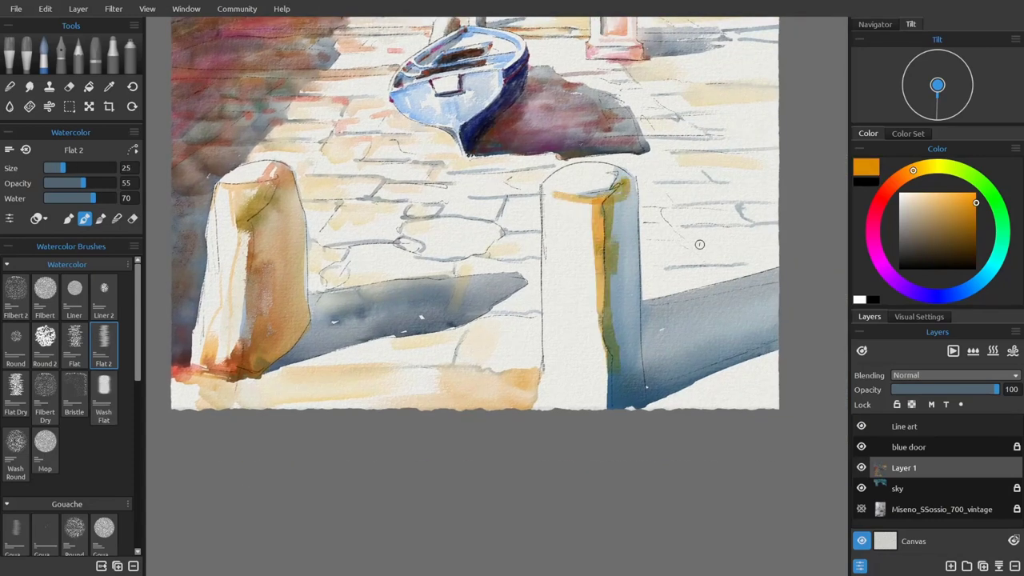
Glaze the right bollard's shaded side and base with terracotta, using the Wash Flat brush at size 19 and opacity 79.
click(104, 392)
click(893, 183)
click(948, 209)
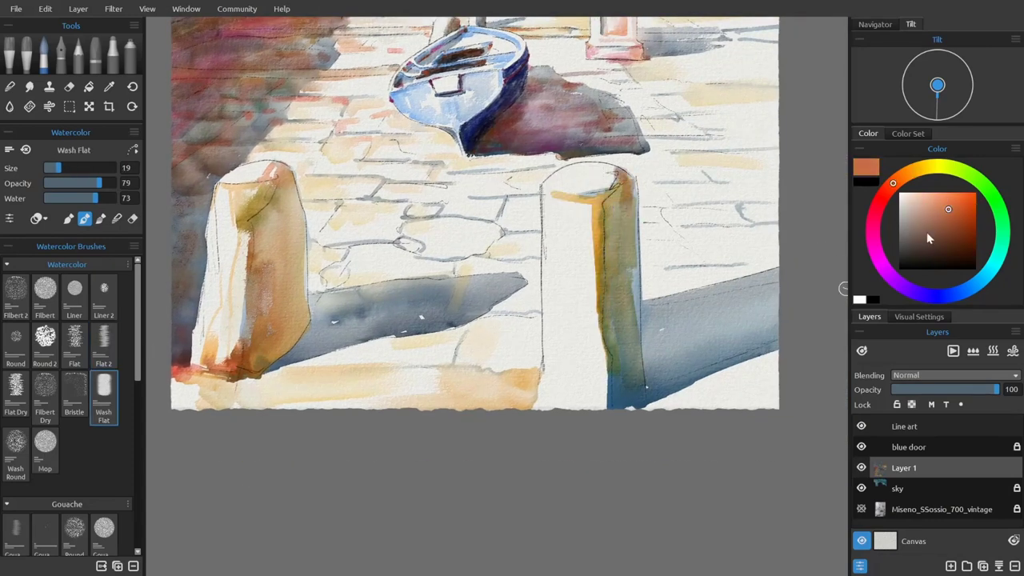
mouse_move(628, 288)
mouse_down()
mouse_move(631, 376)
mouse_move(537, 400)
mouse_up()
Add red strokes along the right bollard's shadow edge and orange streaks down its lit face with the Flat 2 brush.
click(103, 344)
click(967, 202)
click(886, 189)
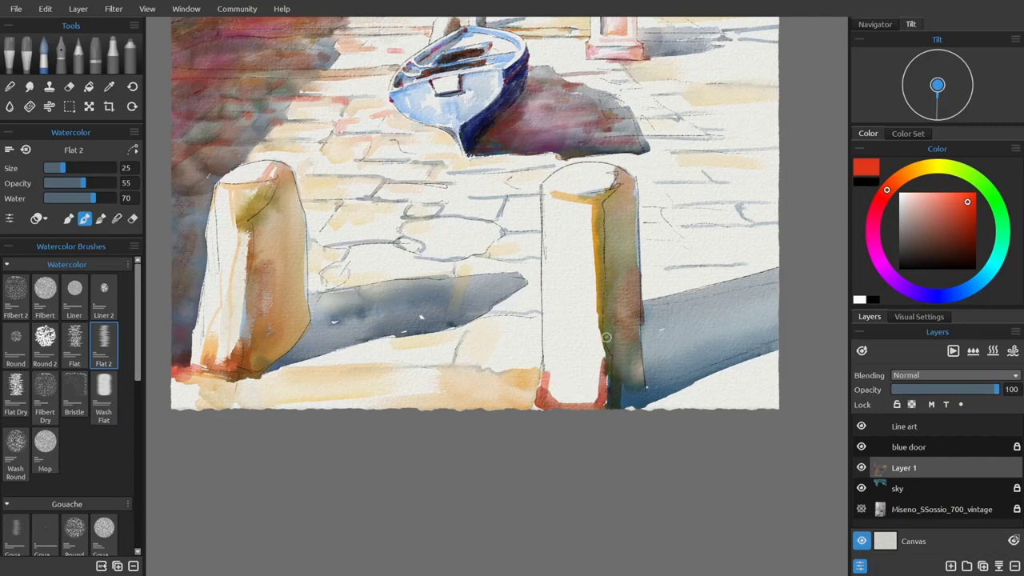
scroll(606, 337, up, 2)
key(bracketleft)
key(bracketleft)
key(bracketleft)
key(bracketleft)
key(bracketleft)
key(bracketleft)
key(bracketleft)
key(bracketleft)
alt+click(612, 264)
mouse_move(522, 220)
mouse_down()
mouse_move(520, 169)
mouse_move(524, 197)
mouse_move(558, 174)
mouse_move(564, 297)
mouse_up()
Paint dark brown accents in the notch and shaded side of the right bollard with Flat 2 at size 14.
key(bracketleft)
key(bracketleft)
key(bracketleft)
alt+click(549, 182)
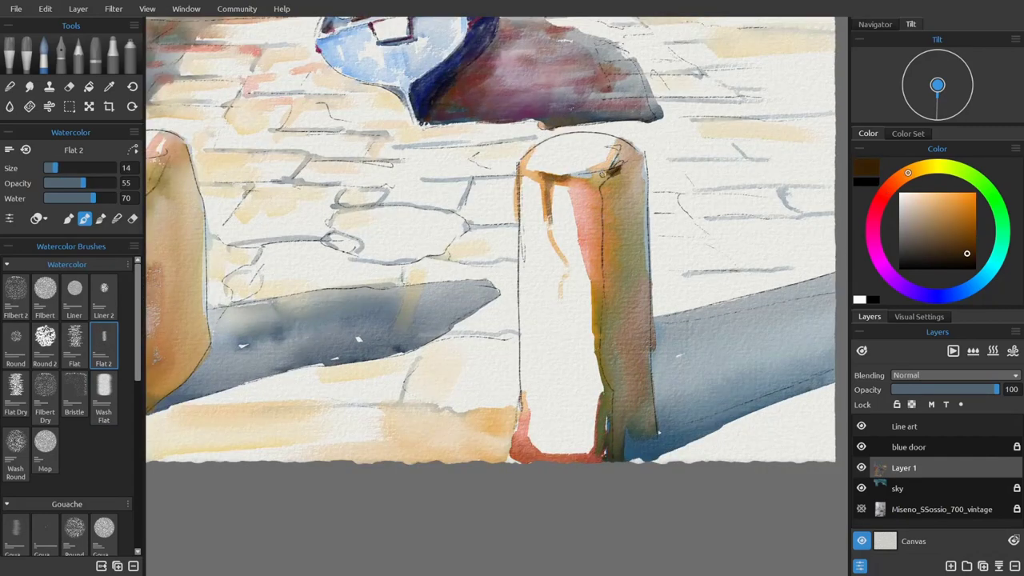
drag(615, 168, 610, 230)
mouse_move(632, 143)
mouse_down()
mouse_move(591, 217)
mouse_move(608, 193)
mouse_move(606, 256)
mouse_up()
Erase stray paint at the right bollard's lower-left corner and repaint it in dark red at size 14 and opacity 48.
drag(516, 422, 530, 250)
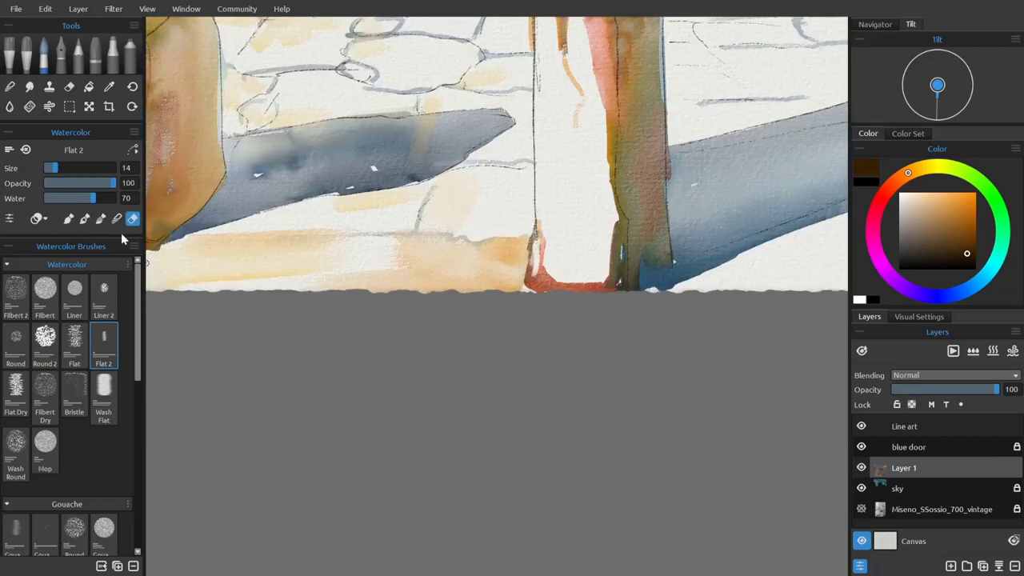
key(n)
alt+click(529, 276)
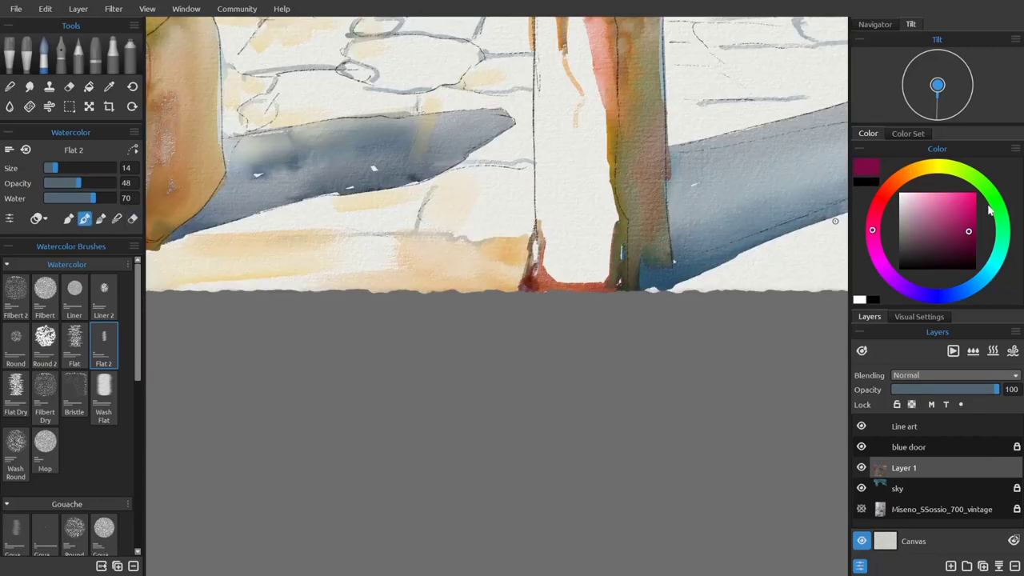
Glaze the right bollard's lower shaded side with magenta, using the Flat 2 brush at size 18 and opacity 48.
drag(621, 283, 646, 200)
scroll(645, 162, down, 2)
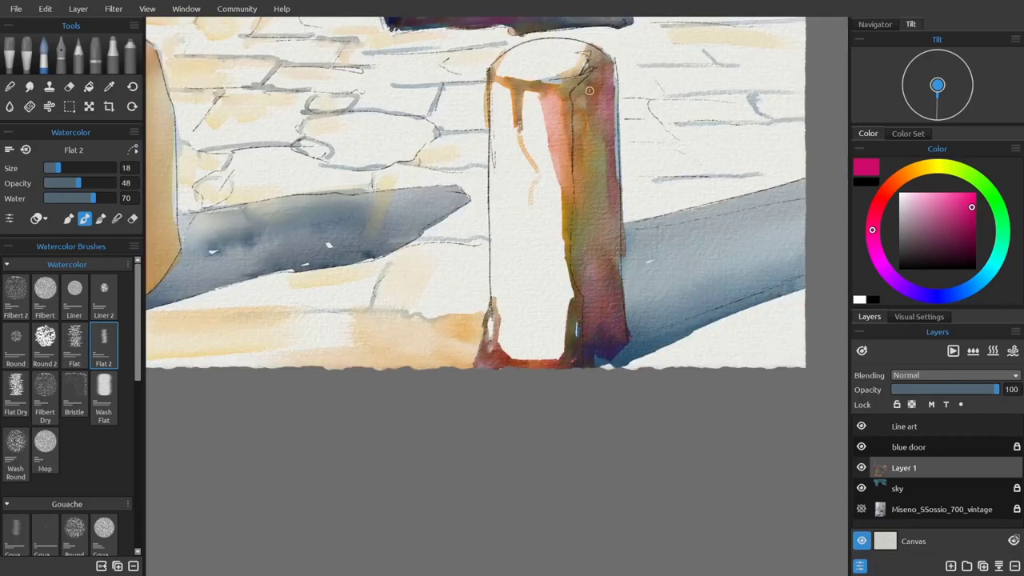
scroll(605, 171, down, 4)
scroll(475, 302, up, 5)
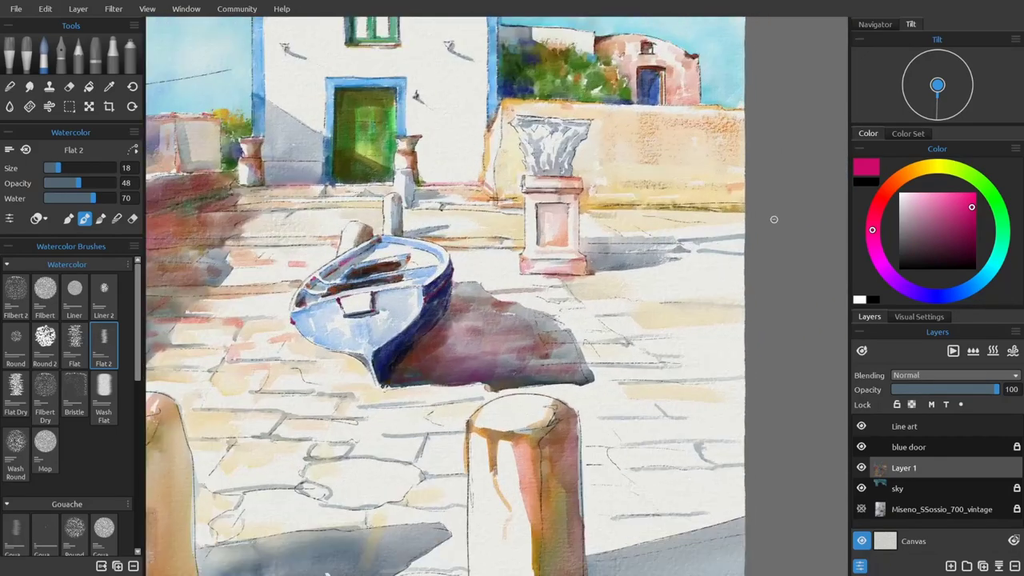
Paint orange-brown strokes along the shadowed step edges behind and beside the boat with Flat 2 at size 9.
alt+click(594, 200)
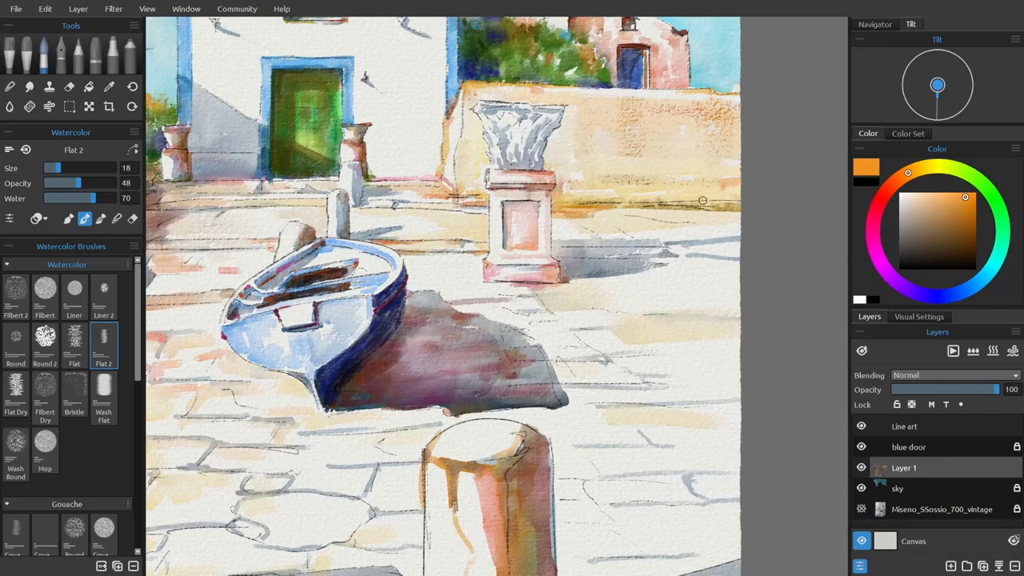
drag(400, 319, 663, 288)
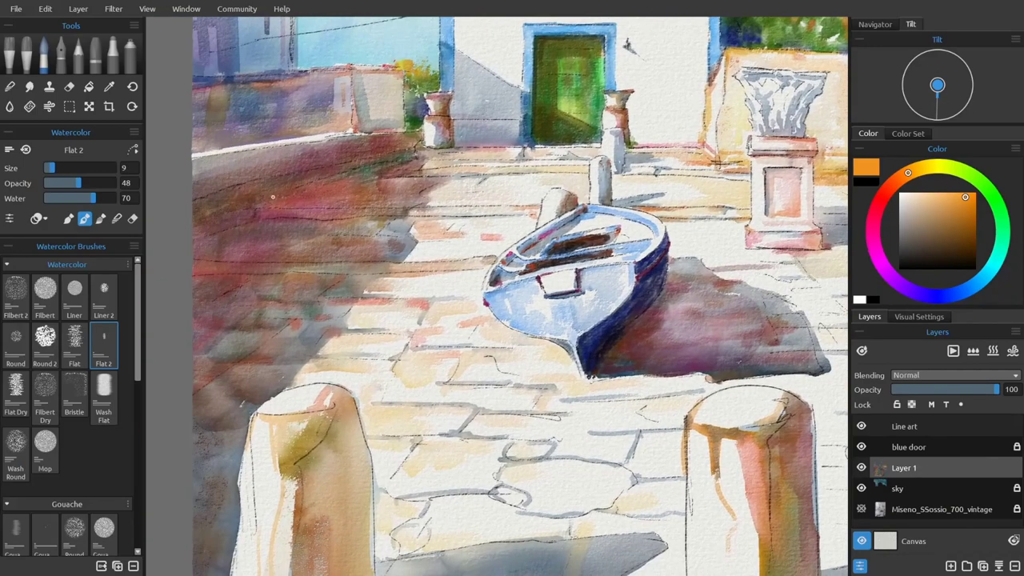
alt+click(370, 170)
drag(516, 178, 351, 168)
drag(275, 213, 414, 212)
drag(196, 265, 435, 267)
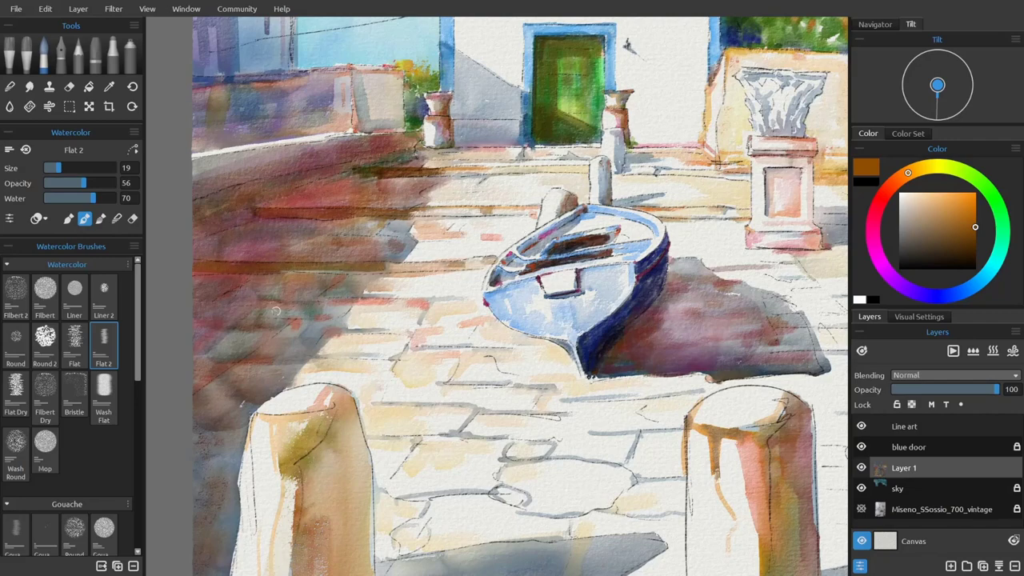
Add very dark brown accents to the shadowed step edges with Flat 2 at size 9 and opacity 56.
click(969, 247)
key(bracketleft)
key(bracketleft)
key(bracketleft)
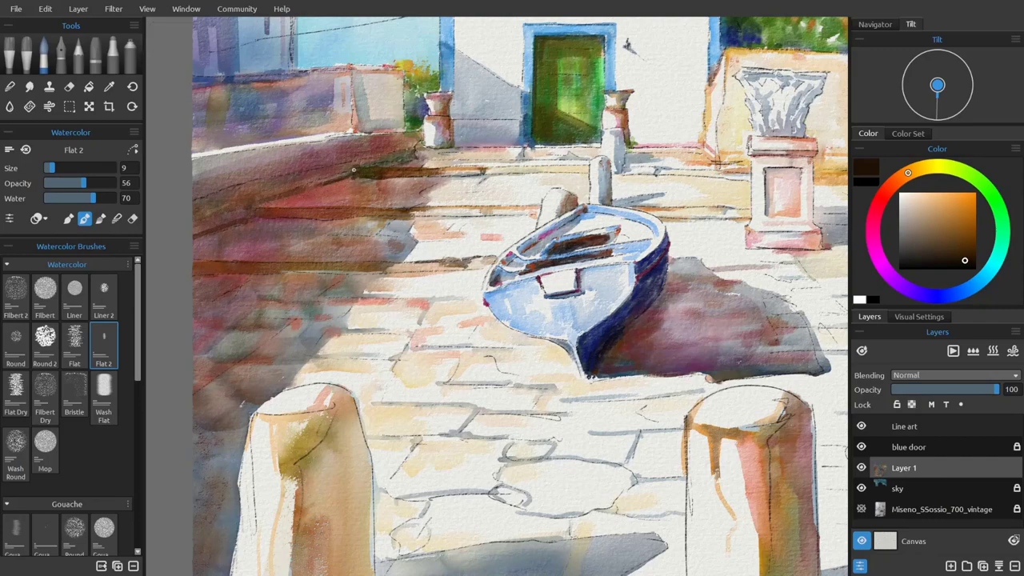
Paint dark brown strokes down the left bollard's shaded outer edge with Flat 2 at size 21 and opacity 63.
scroll(440, 406, down, 5)
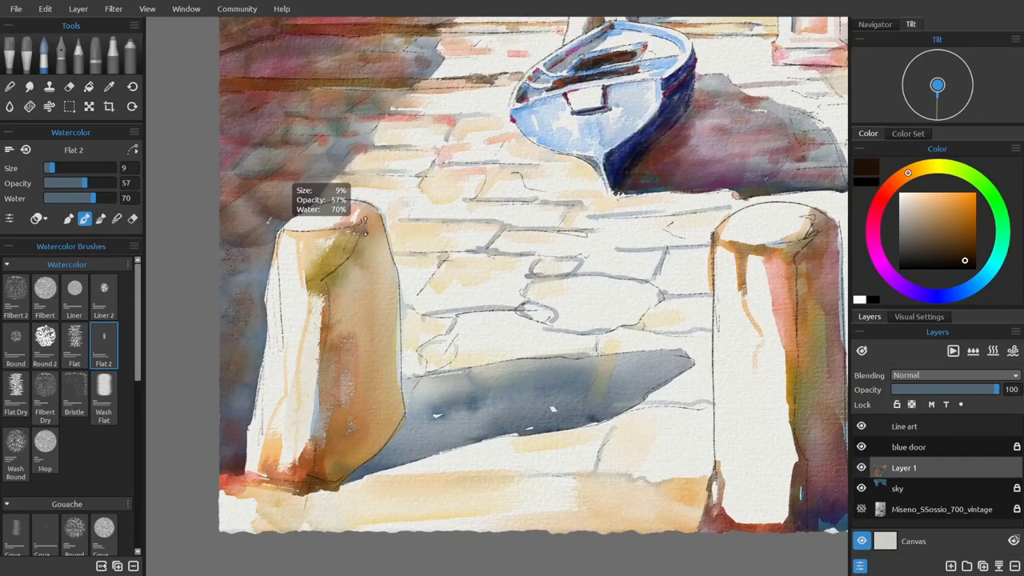
drag(351, 230, 379, 250)
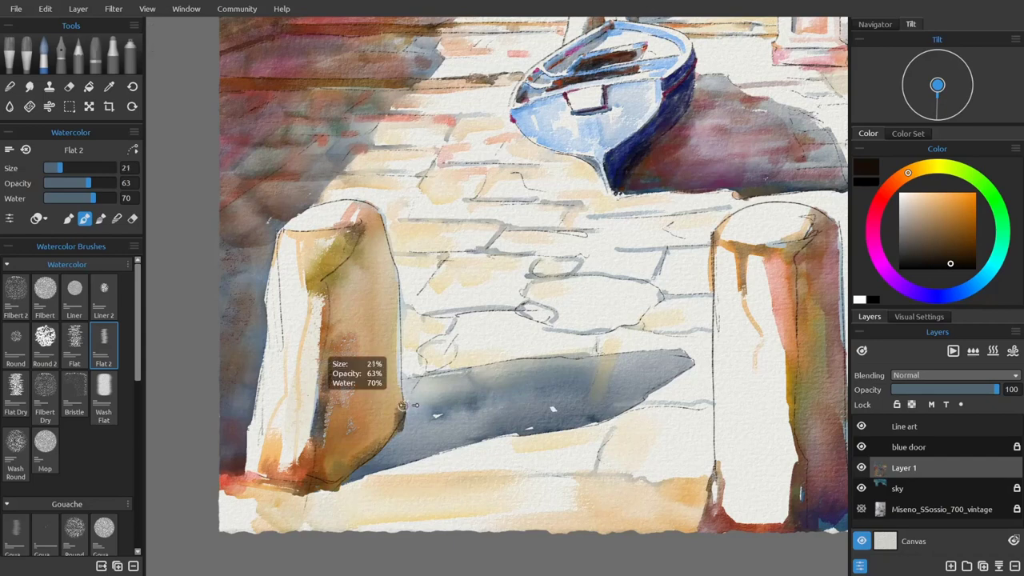
drag(397, 376, 407, 413)
drag(398, 288, 410, 411)
Glaze the left bollard's shaded side with brown and orange-brown, using Wash Flat at size 19 and opacity 79.
click(103, 390)
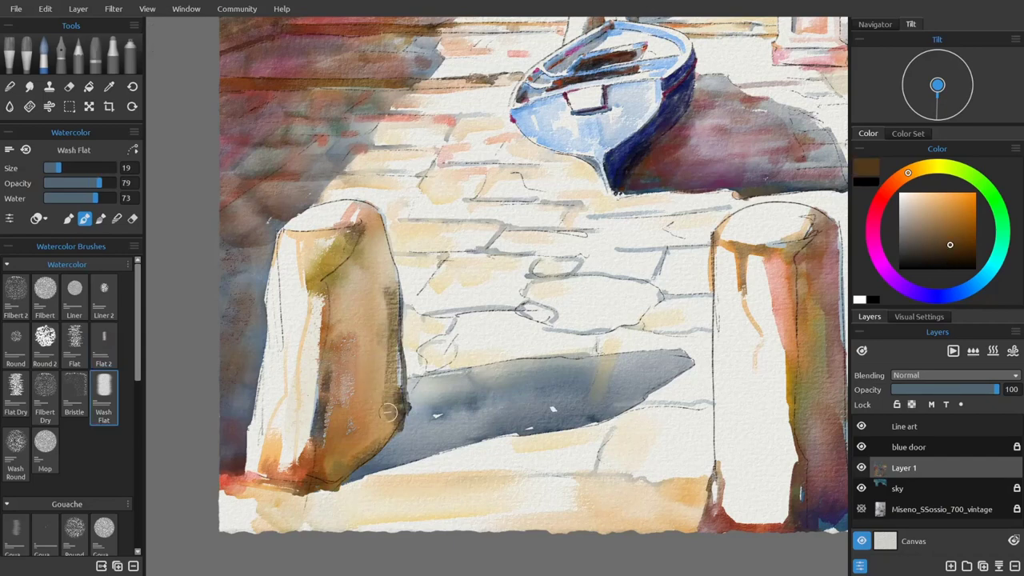
mouse_move(390, 288)
mouse_down()
mouse_move(385, 436)
mouse_move(355, 448)
mouse_up()
alt+click(343, 297)
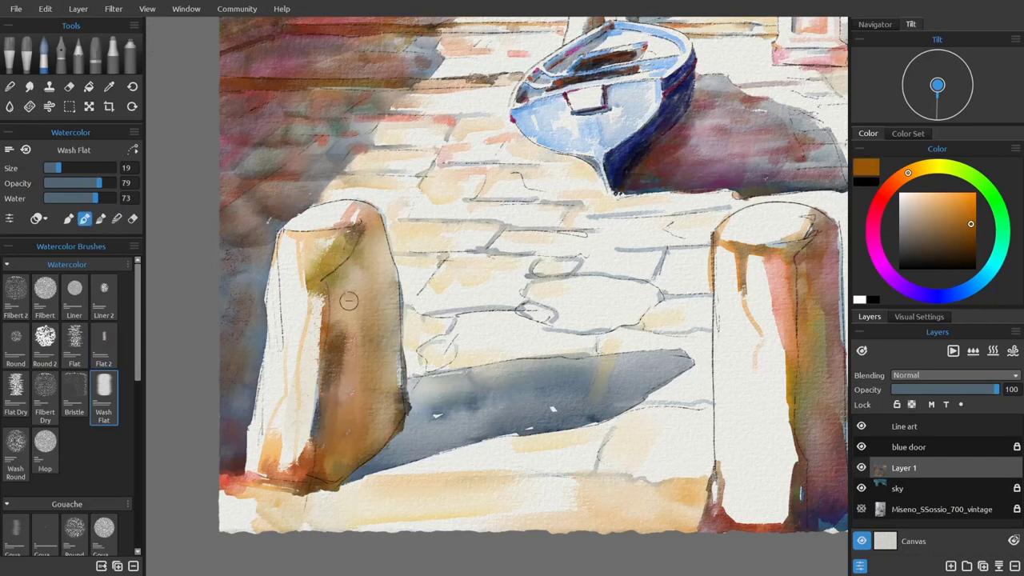
drag(343, 297, 374, 240)
Glaze the right bollard's upper shaded side orange-brown and add light orange strokes to its lit face with Wash Flat at size 10.
mouse_move(806, 457)
mouse_down()
mouse_move(651, 377)
mouse_move(661, 180)
mouse_move(663, 365)
mouse_up()
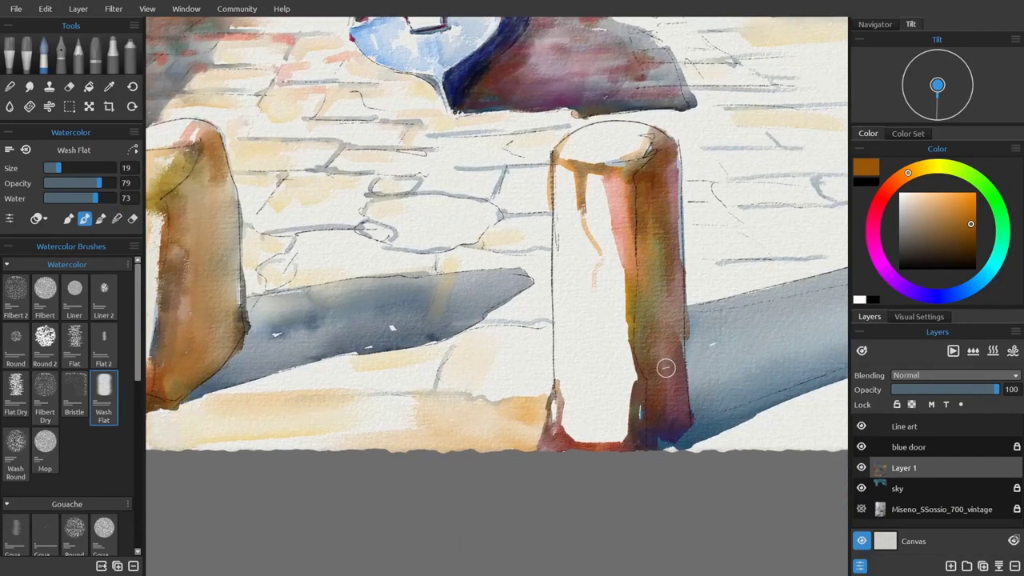
drag(846, 285, 805, 279)
alt+click(552, 192)
key(bracketleft)
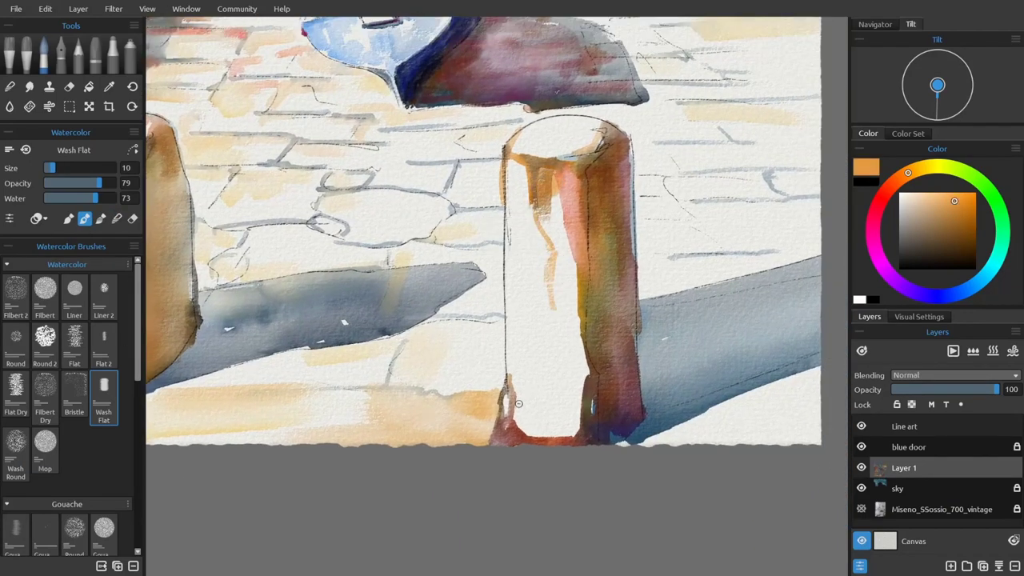
drag(519, 403, 553, 301)
Wash the right bollard's lit face with golden yellow, using Wash Flat at size 22 and opacity 79.
key(bracketright)
key(bracketright)
key(bracketright)
alt+click(543, 144)
scroll(625, 352, down, 5)
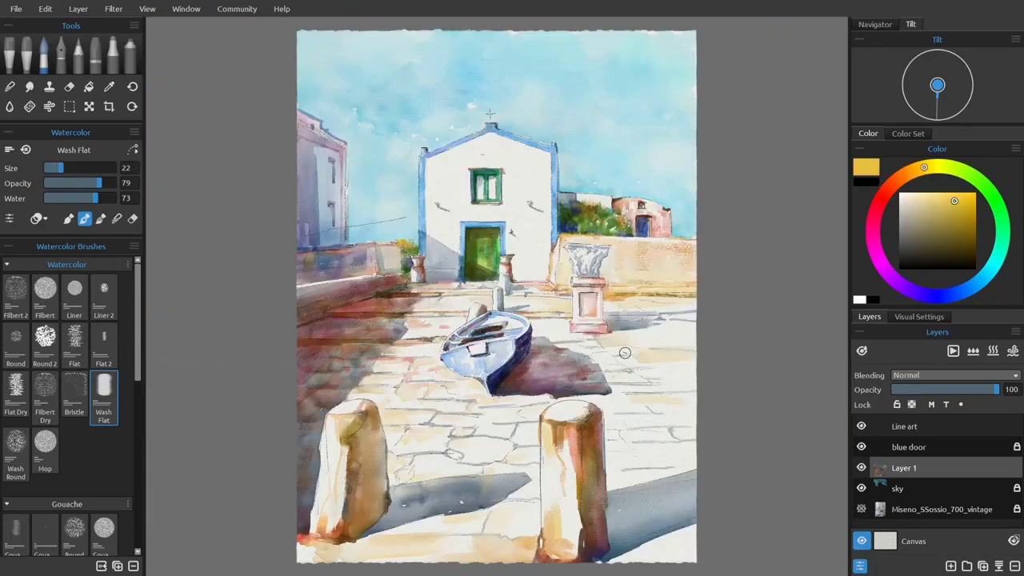
scroll(625, 352, up, 5)
drag(563, 254, 571, 389)
drag(538, 243, 568, 304)
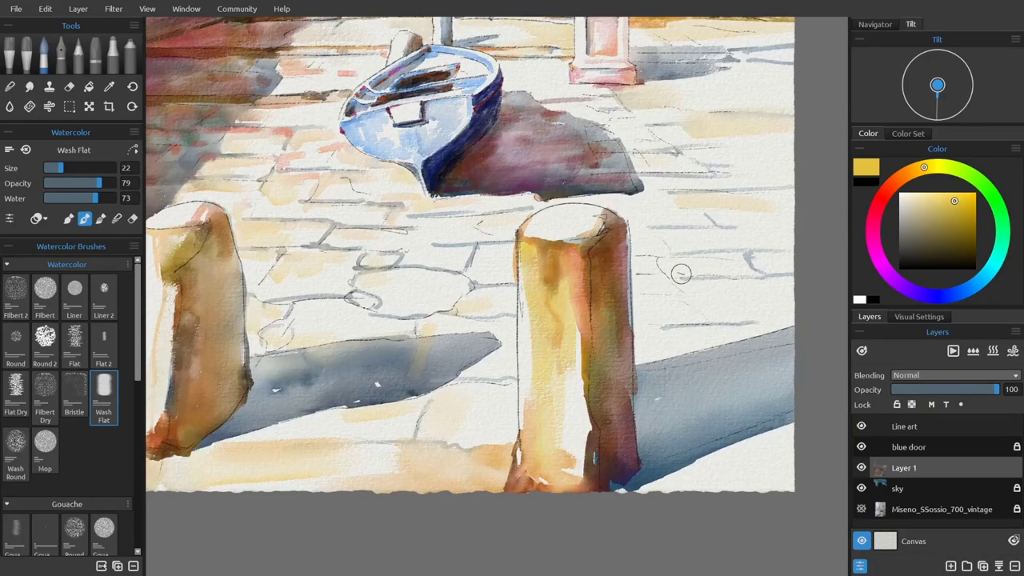
Blend the yellow wash down the right bollard's lit face and undo the unwanted strokes.
key(n)
mouse_move(537, 246)
mouse_down()
mouse_move(549, 340)
mouse_move(554, 327)
mouse_move(531, 425)
mouse_move(537, 473)
mouse_up()
key(ctrl+z)
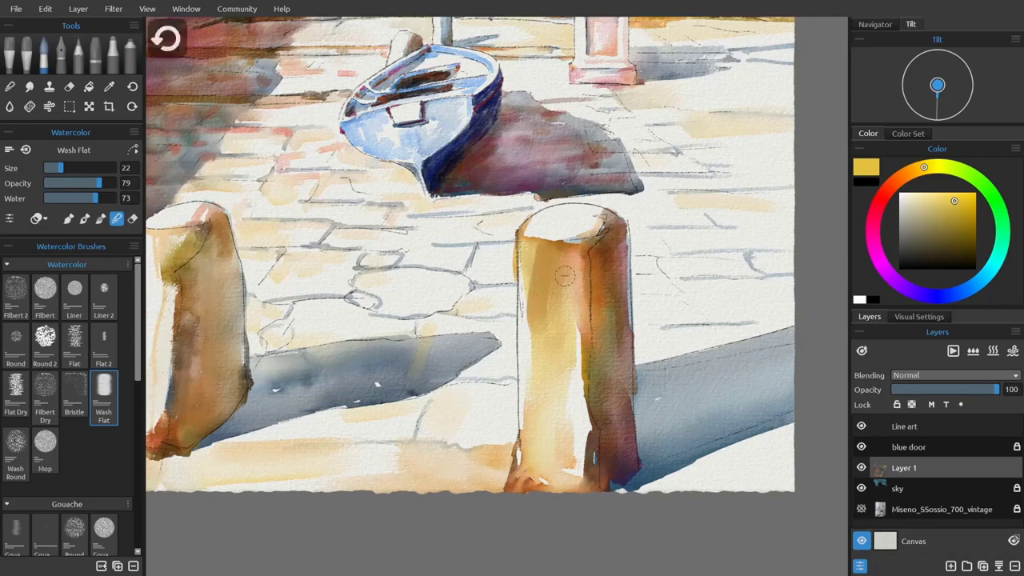
key(ctrl+z)
key(ctrl+z)
drag(499, 246, 562, 253)
Paint red-orange strokes along the rims and shadow edges of both bollards with Flat 2 at size 17 and opacity 63.
key(b)
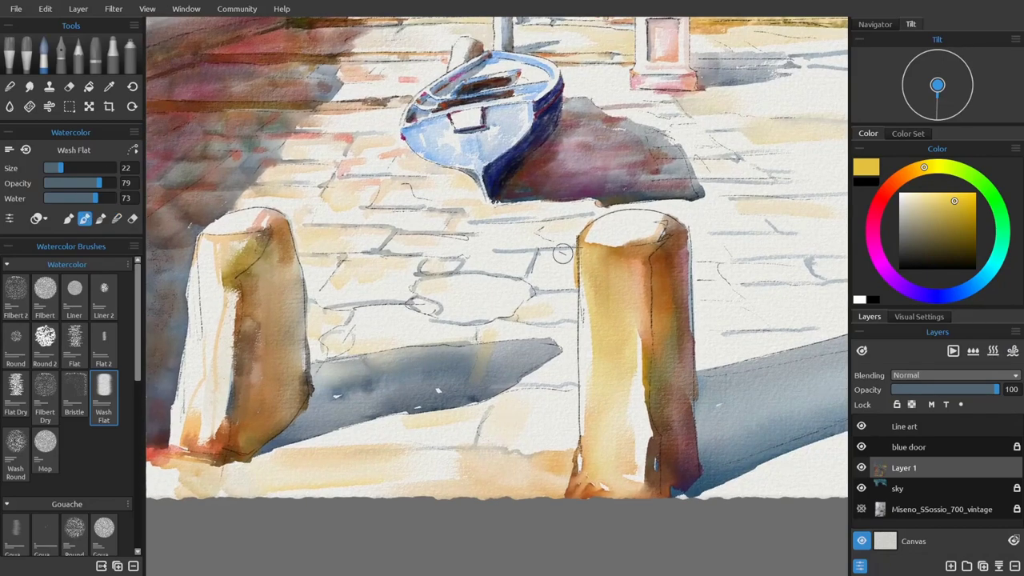
click(104, 340)
click(890, 186)
click(967, 219)
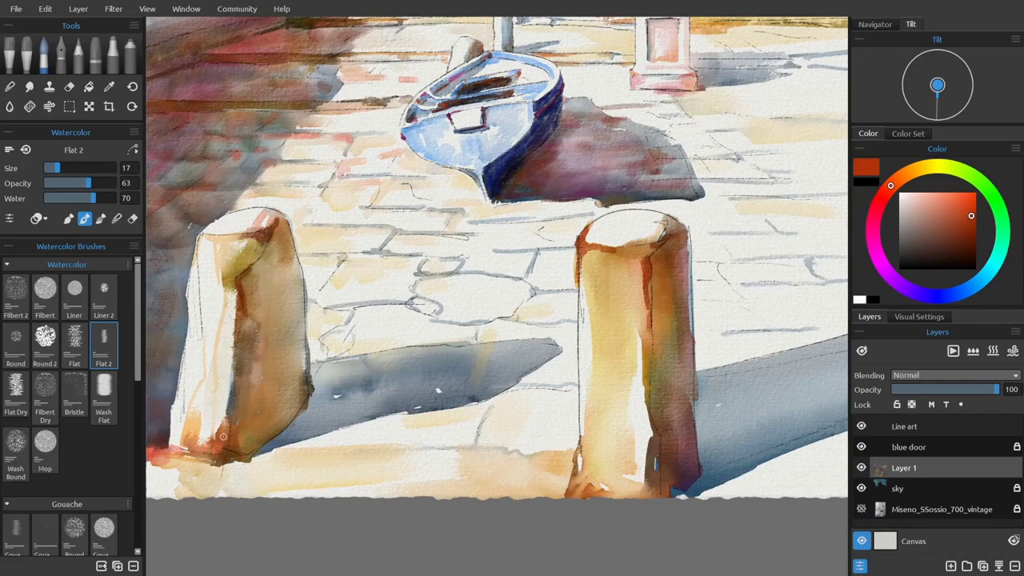
drag(224, 436, 223, 332)
Add deep blue accents at the right bollard's base with Flat 2 at size 33.
click(919, 295)
click(926, 295)
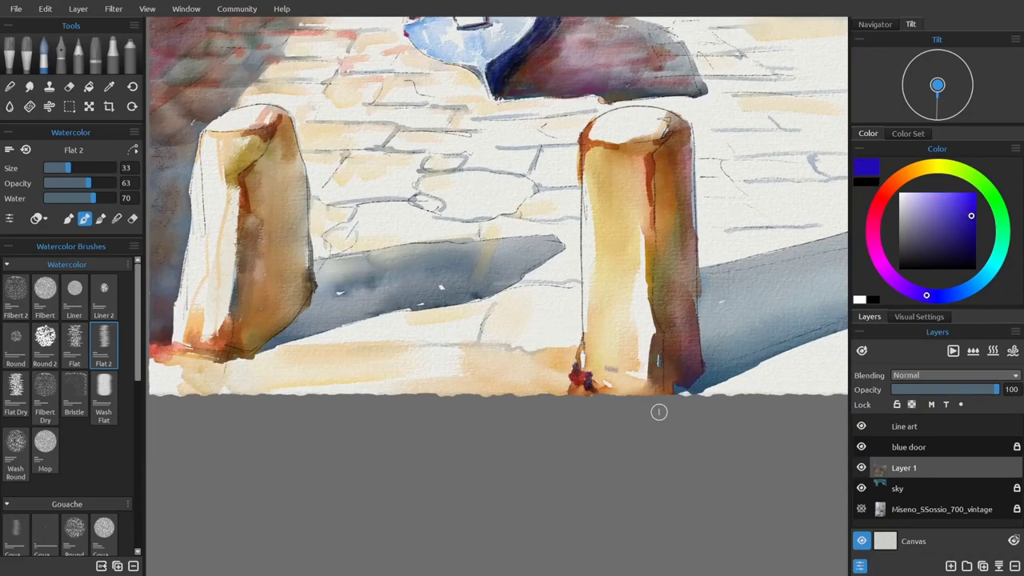
drag(604, 398, 633, 251)
Touch up the boat's shaded hull in dark blue with Flat 2 at size 12 and opacity 63.
scroll(622, 224, up, 5)
key(bracketleft)
key(bracketleft)
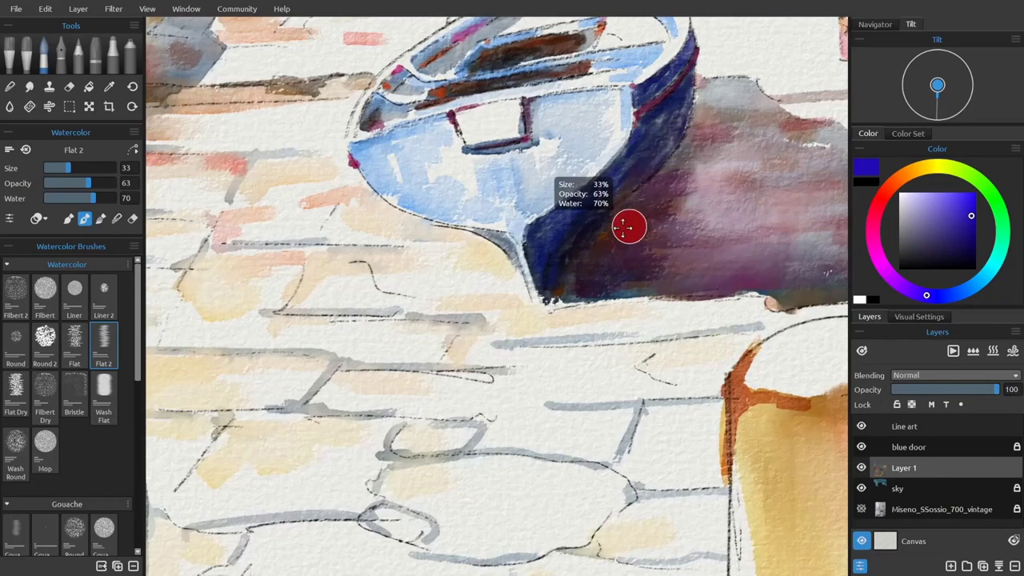
alt+click(646, 173)
key(ctrl+0)
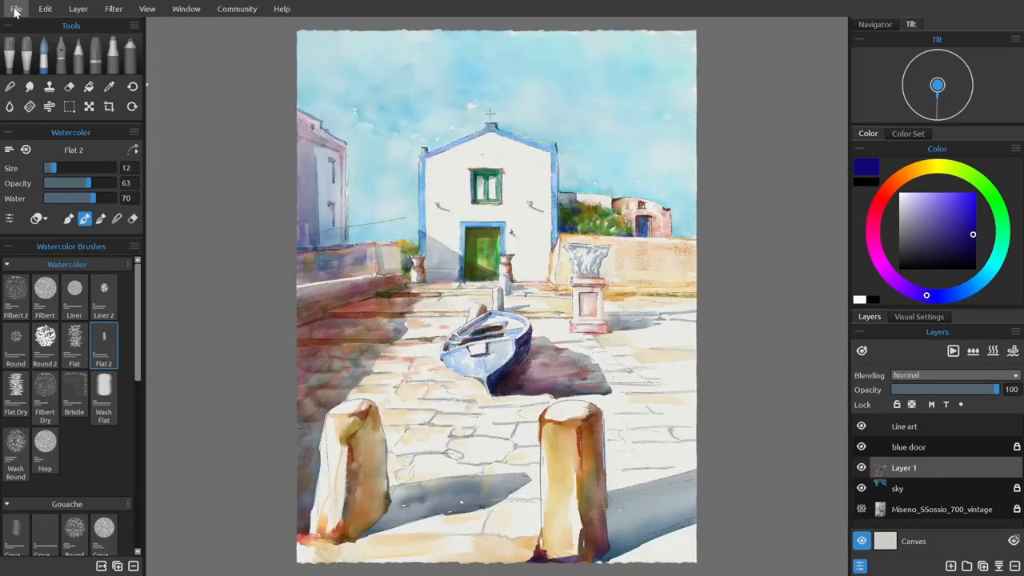
Glaze the left bollard's cast shadow with yellow from the recent colors, using Wash Flat at size 33 and opacity 79.
click(907, 134)
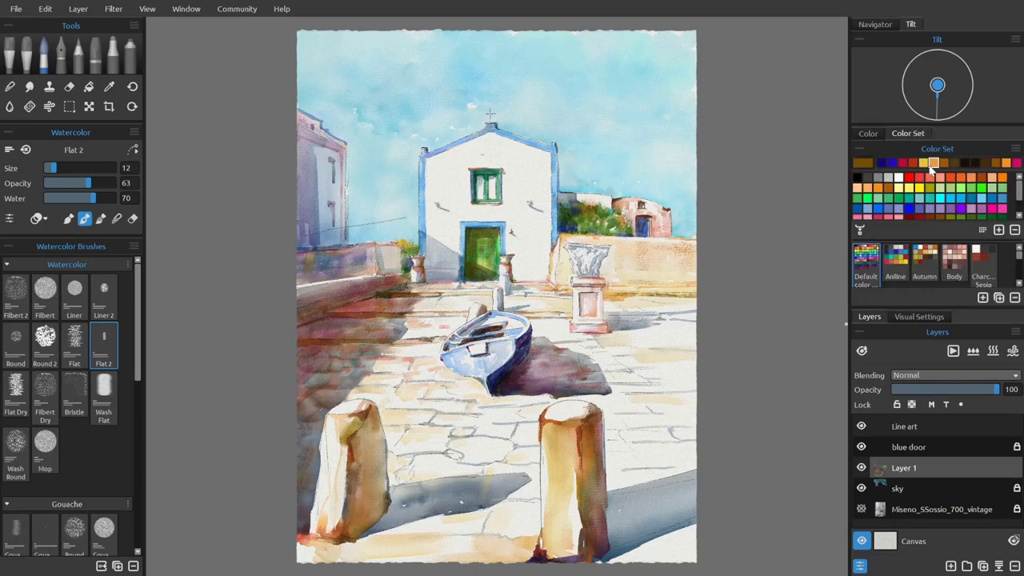
click(104, 396)
drag(428, 496, 445, 376)
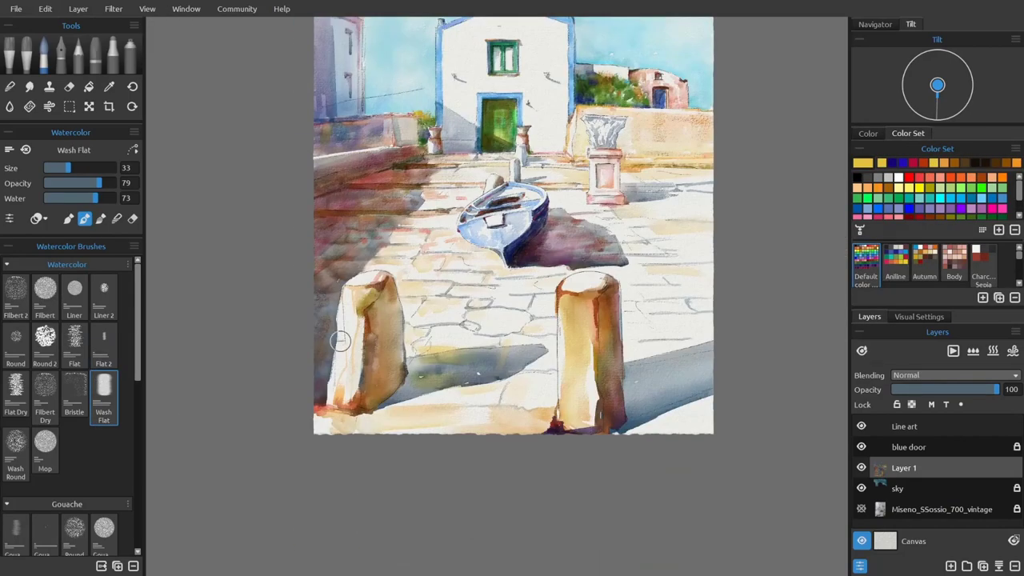
Erase highlights in the left bollard's notch with Wash Flat at size 7 and on the right bollard's lit face with Flat Dry at size 32.
key(e)
scroll(347, 306, up, 5)
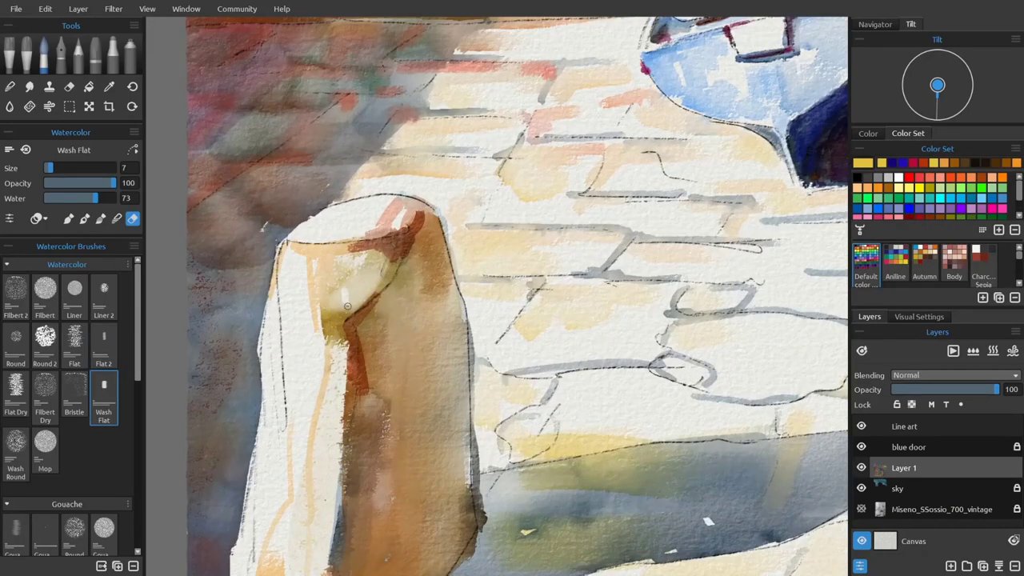
right_click(354, 283)
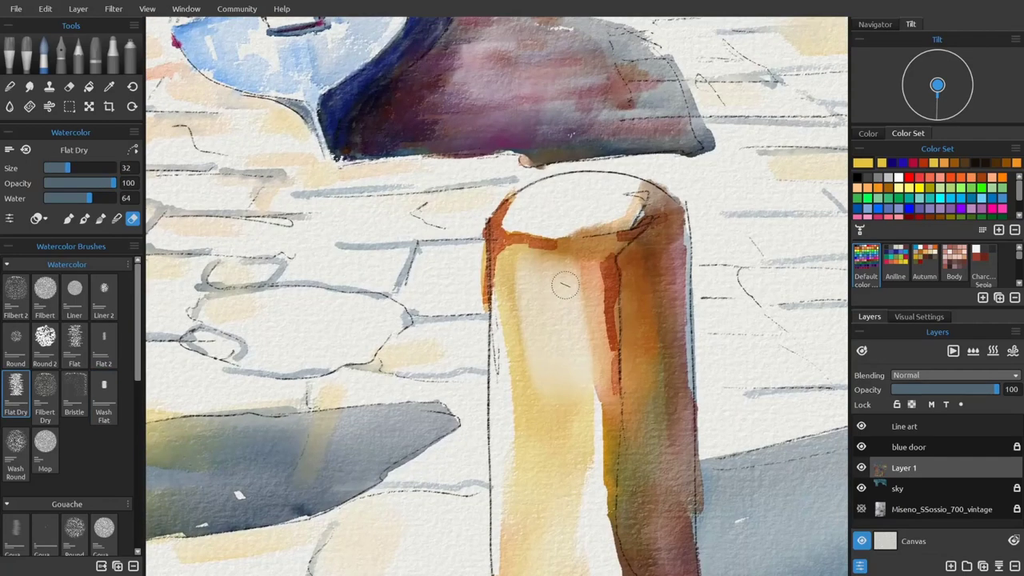
mouse_move(551, 281)
mouse_down()
mouse_move(576, 415)
mouse_move(520, 295)
mouse_up()
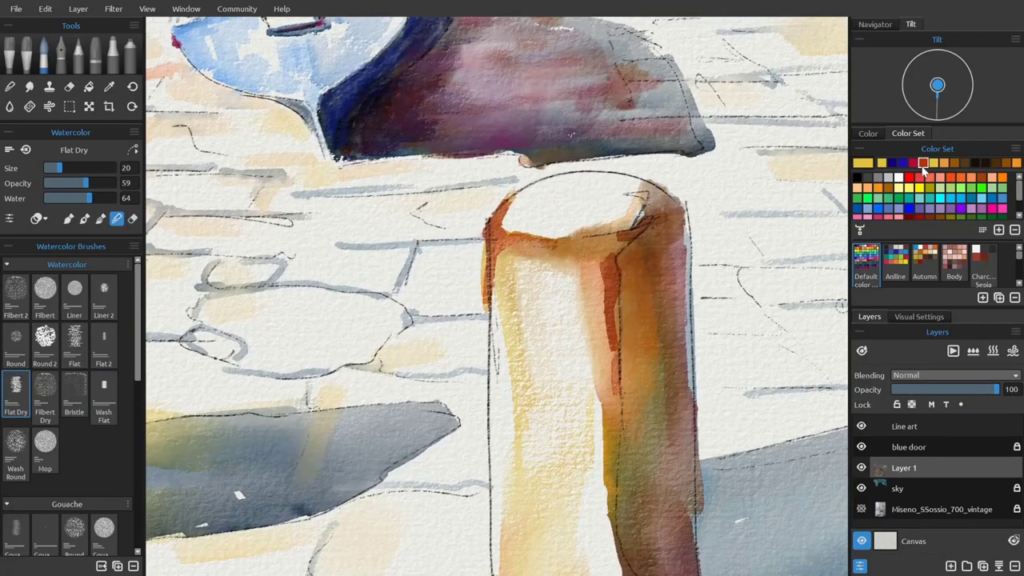
Paint red along the right bollard's upper rim and blend it with Flat Dry at size 20 and opacity 59.
click(922, 164)
drag(490, 240, 579, 265)
click(117, 219)
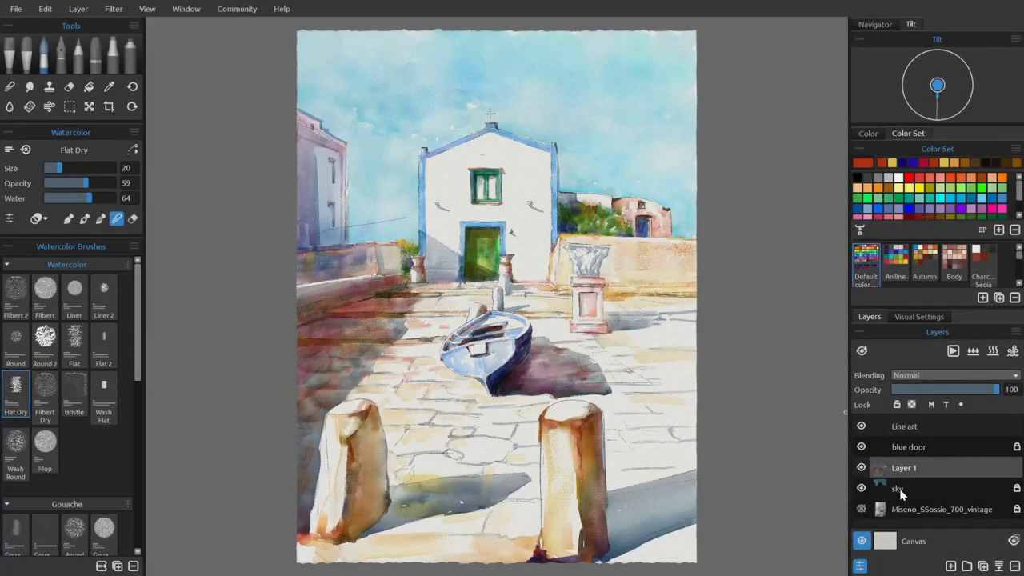
Merge the painted layers into Line art and duplicate the merged layer.
click(999, 566)
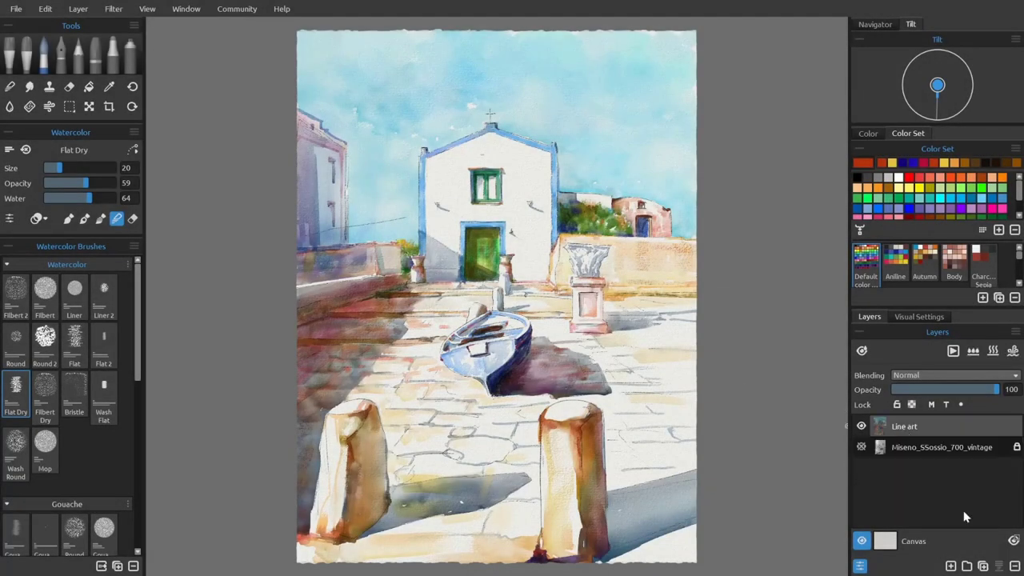
key(ctrl+j)
Try the duplicate layer's blending as Darken, Multiply at opacity 48 and Soft Light at opacity 40.
scroll(904, 374, down, 1)
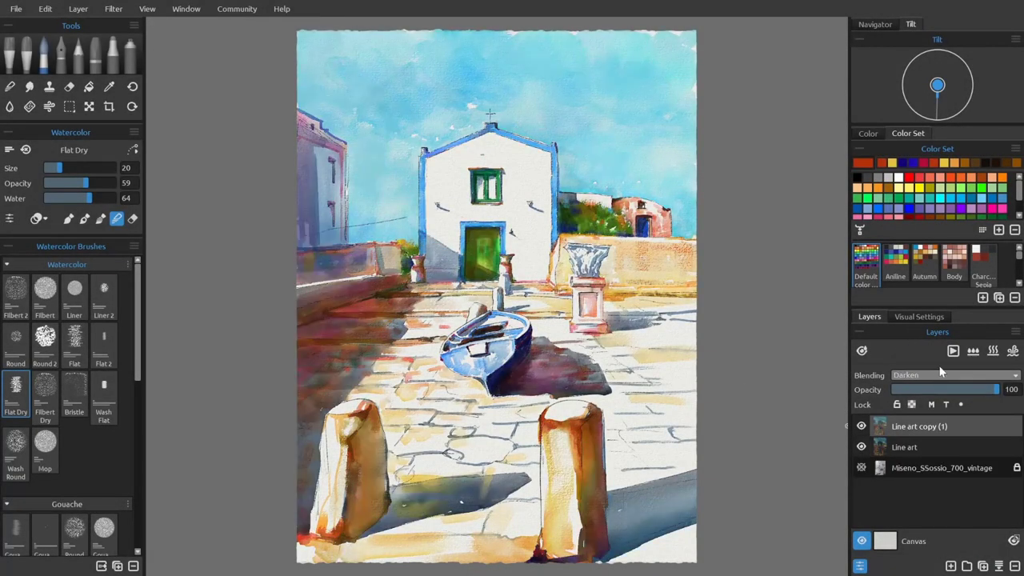
drag(996, 389, 952, 392)
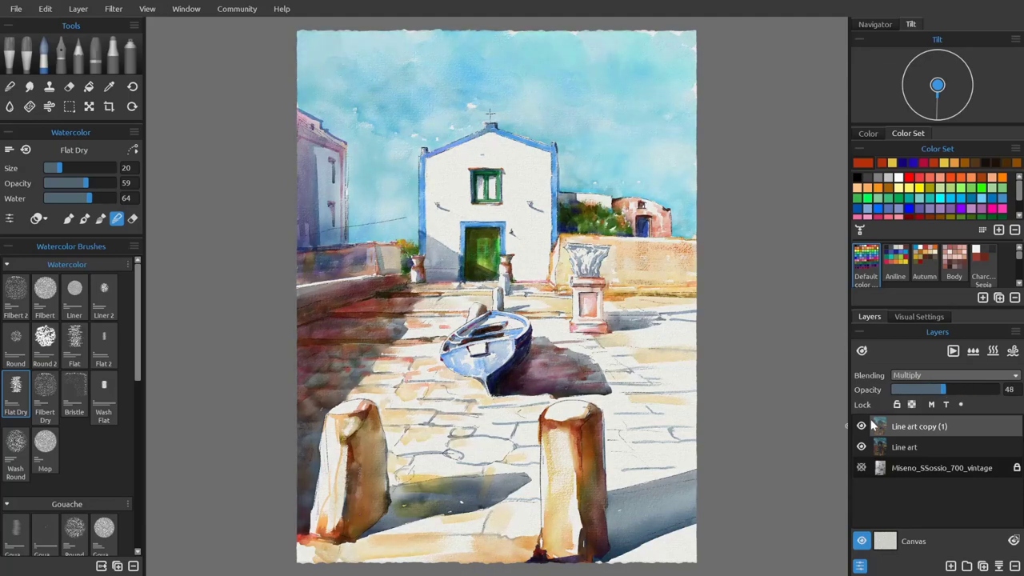
click(934, 389)
scroll(919, 375, down, 3)
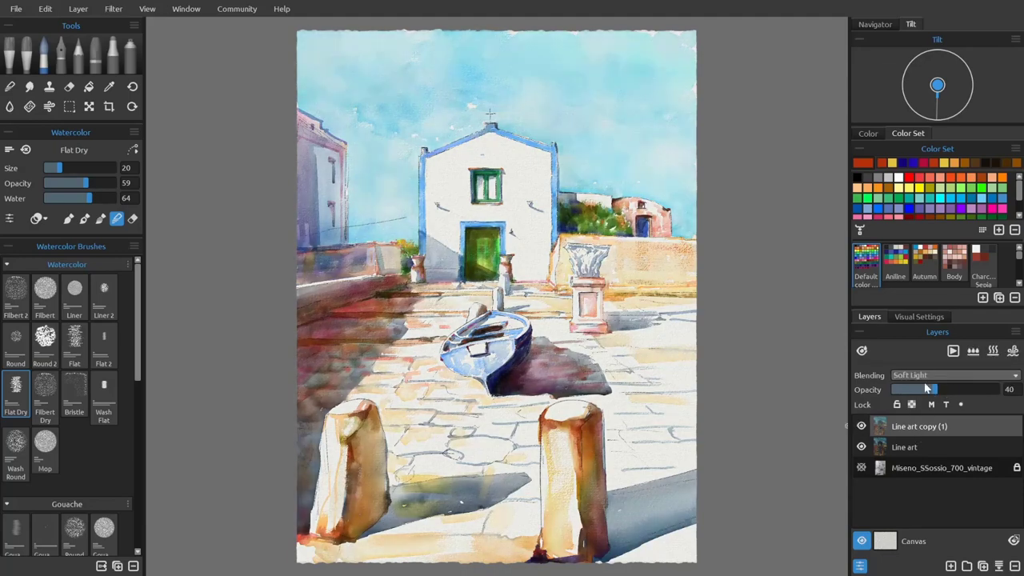
Try Hard Mix at opacity 40, and Difference and Overlay at opacity 52, on the duplicate layer.
scroll(919, 374, down, 4)
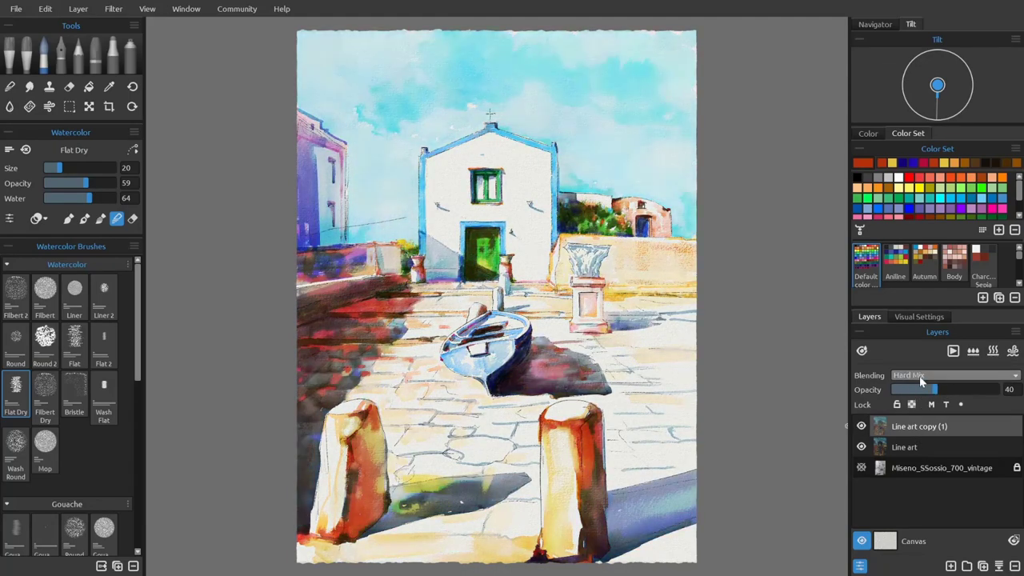
click(973, 390)
click(948, 389)
scroll(925, 375, down, 4)
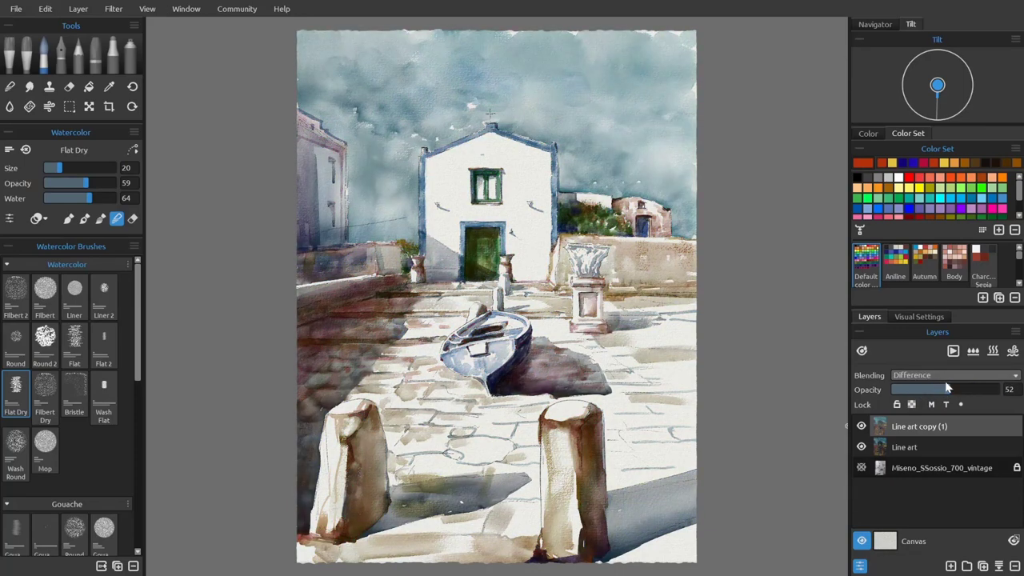
scroll(919, 375, up, 4)
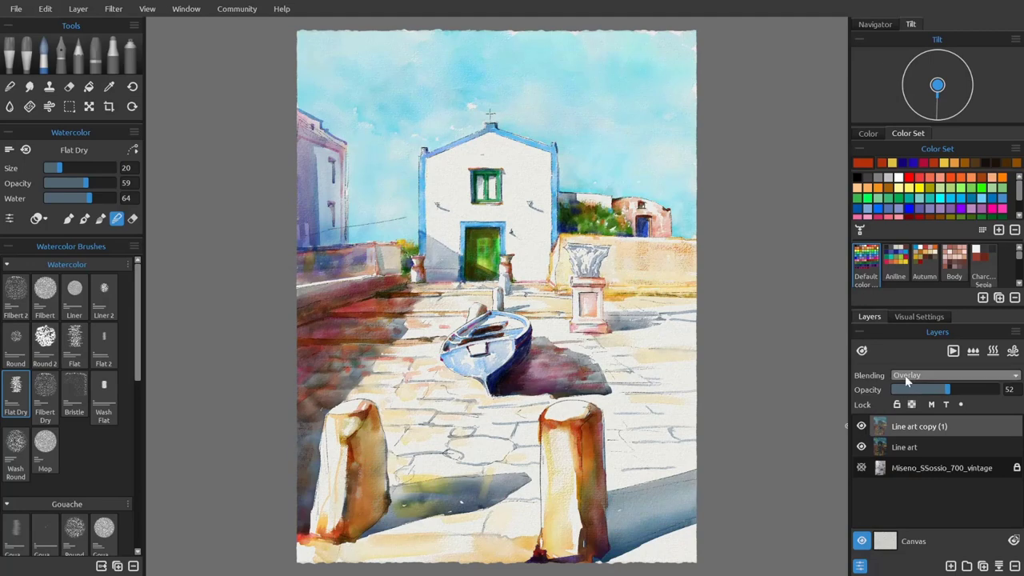
Set the duplicate layer's blending mode to Multiply and its opacity to 38.
scroll(916, 376, up, 4)
click(933, 391)
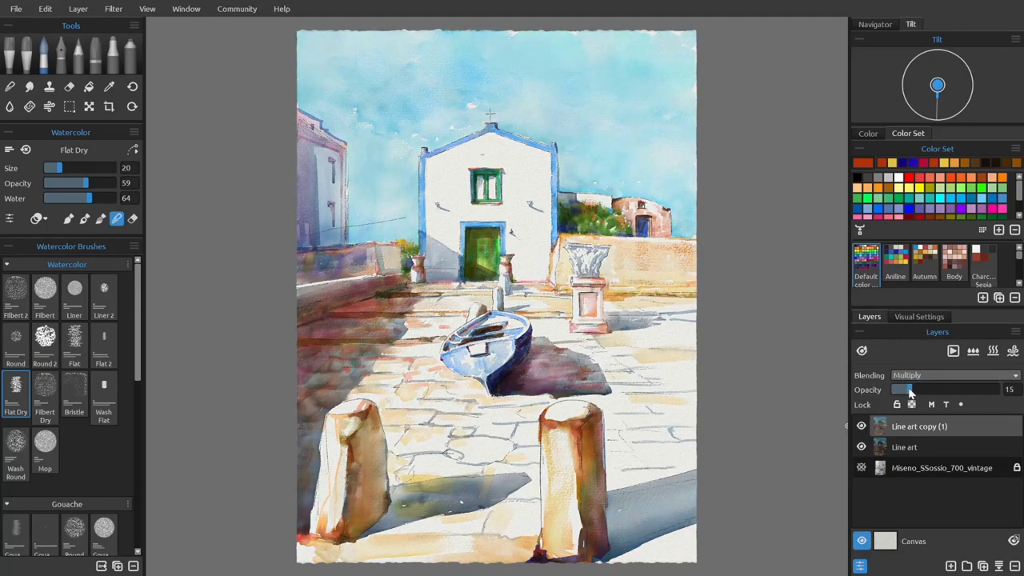
drag(932, 391, 941, 391)
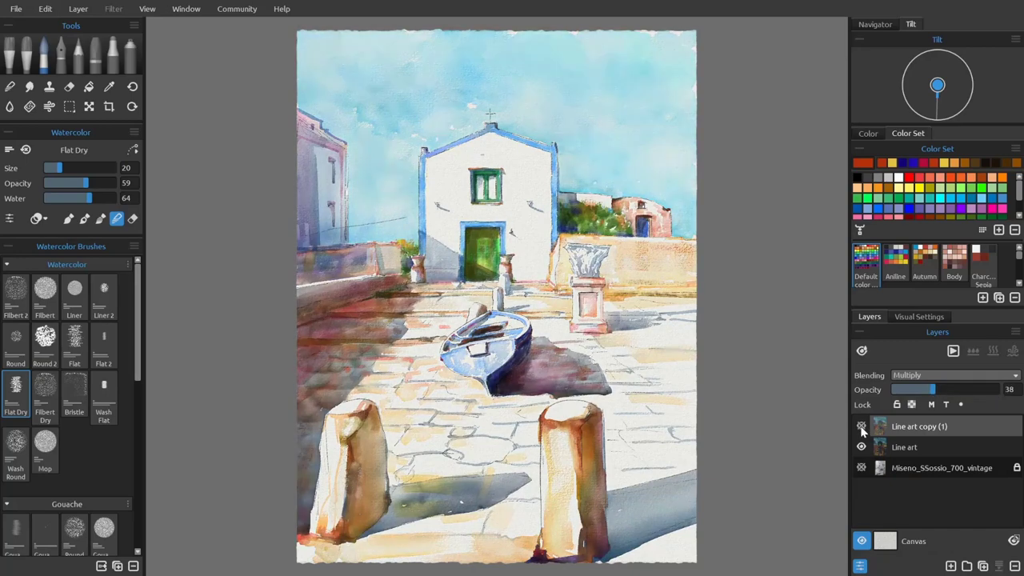
Merge the Multiply copy into Line art and duplicate the merged layer as Layer 1.
key(ctrl+j)
click(998, 565)
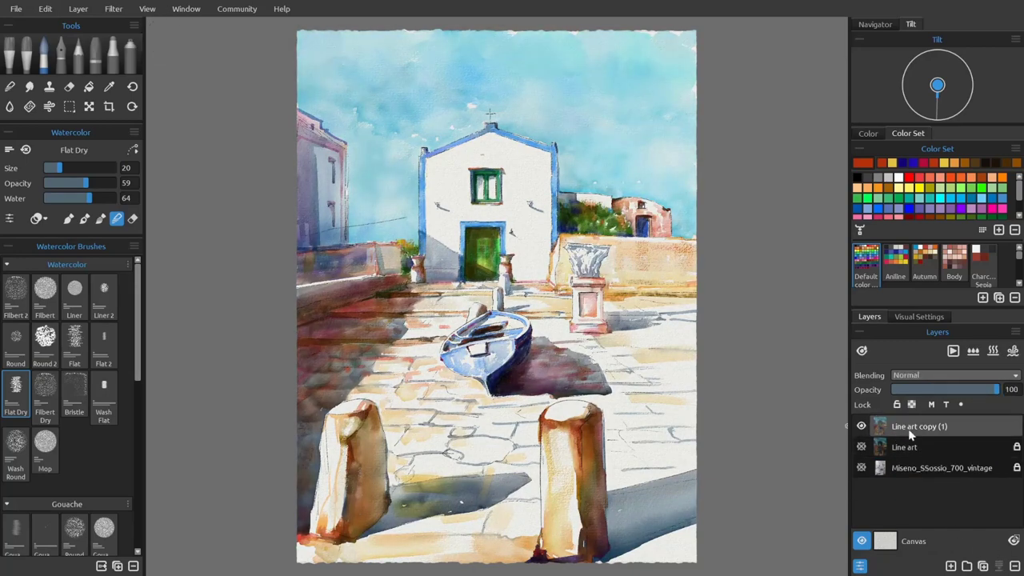
double_click(908, 426)
key(Return)
Paint darker green shading over the chapel's door with the Flat 2 brush at size 15 and opacity 38.
click(870, 134)
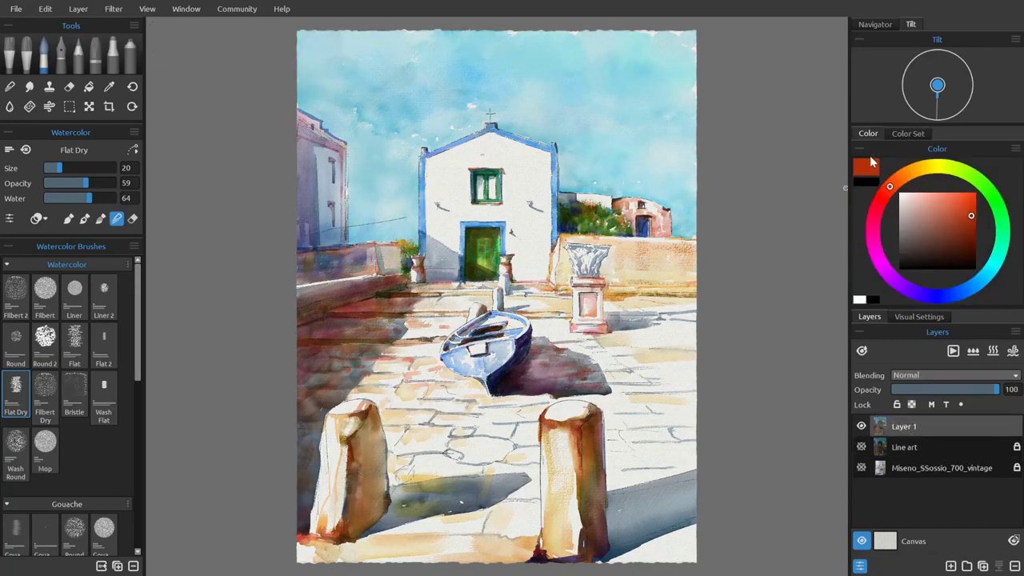
scroll(475, 241, up, 5)
click(103, 344)
alt+click(564, 245)
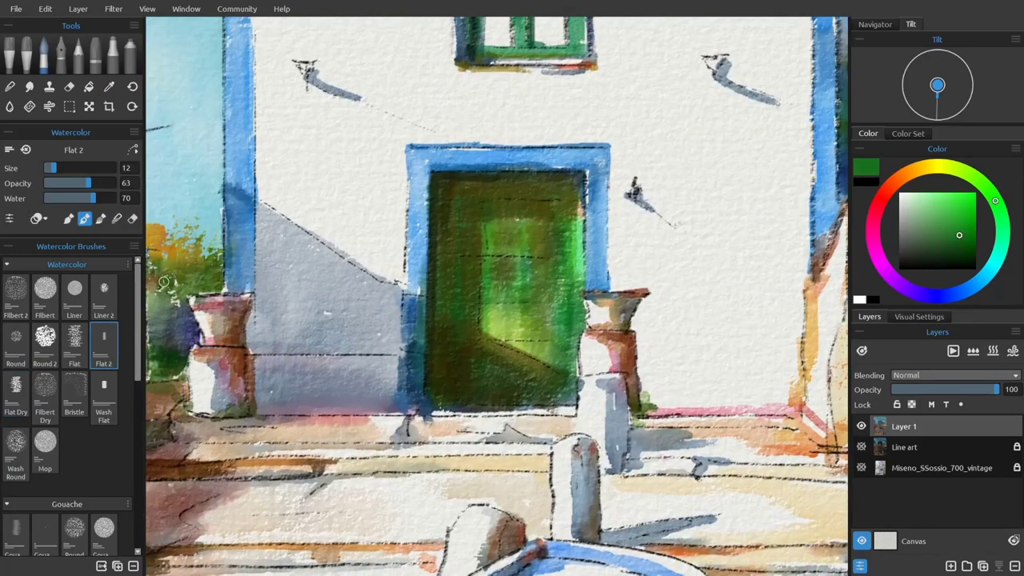
key(bracketright)
key(bracketright)
key(bracketright)
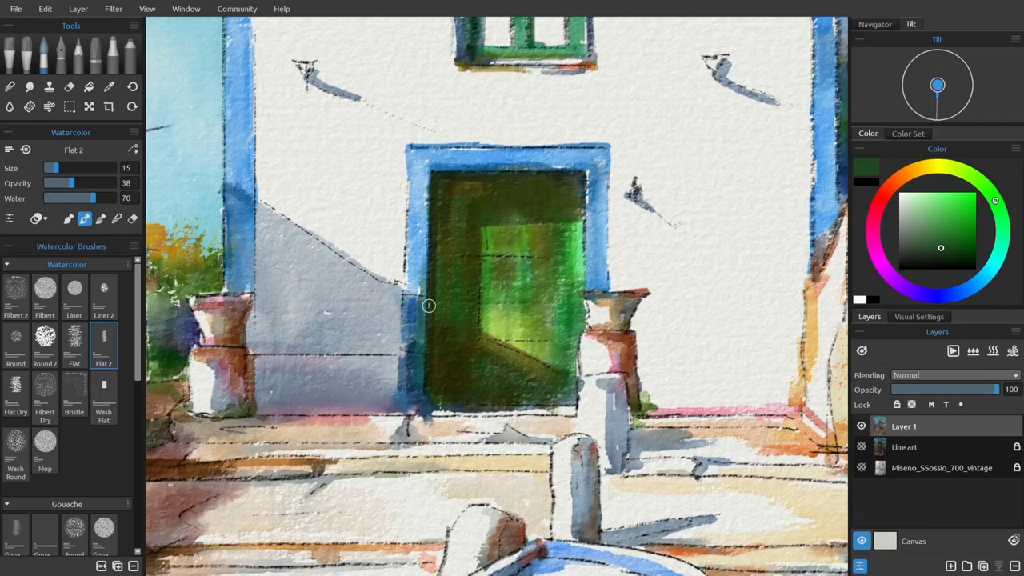
Clean the door shadow's edge beside the stone post with the Round Soft 2 eraser at size 12.
key(e)
scroll(524, 303, up, 3)
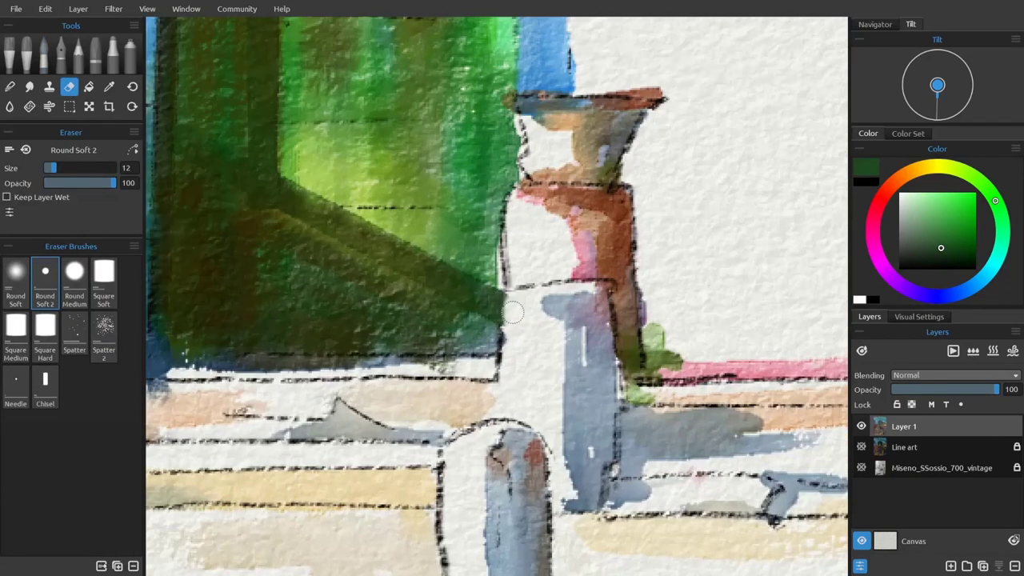
drag(524, 304, 643, 314)
Paint very dark green along the door's base and lower right corner with Round 2 at size 5 and opacity 87.
key(b)
key(bracketleft)
key(bracketleft)
key(bracketleft)
key(bracketleft)
key(bracketleft)
key(bracketleft)
key(bracketleft)
key(bracketleft)
key(bracketleft)
key(bracketleft)
key(bracketleft)
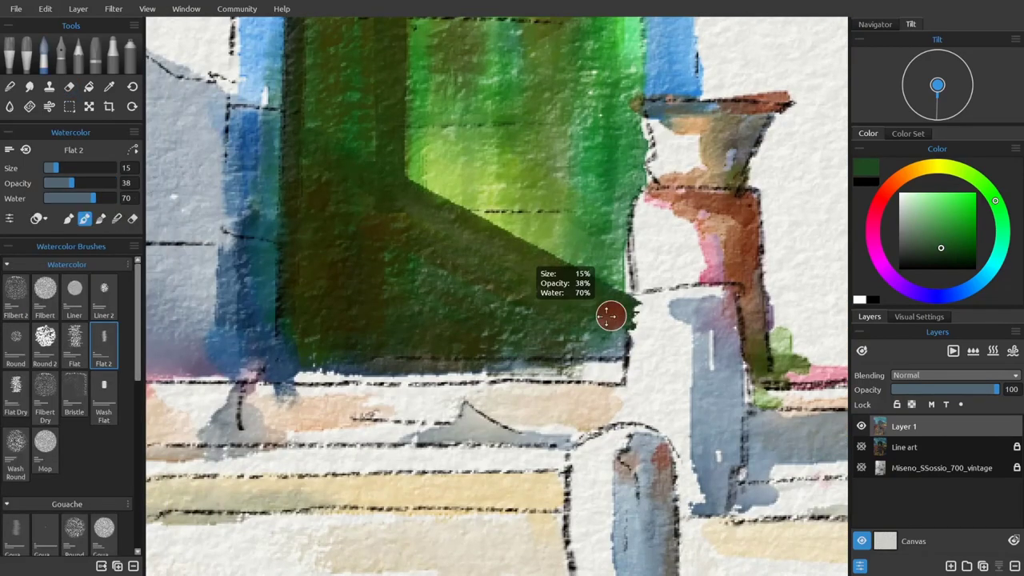
alt+click(616, 320)
click(44, 344)
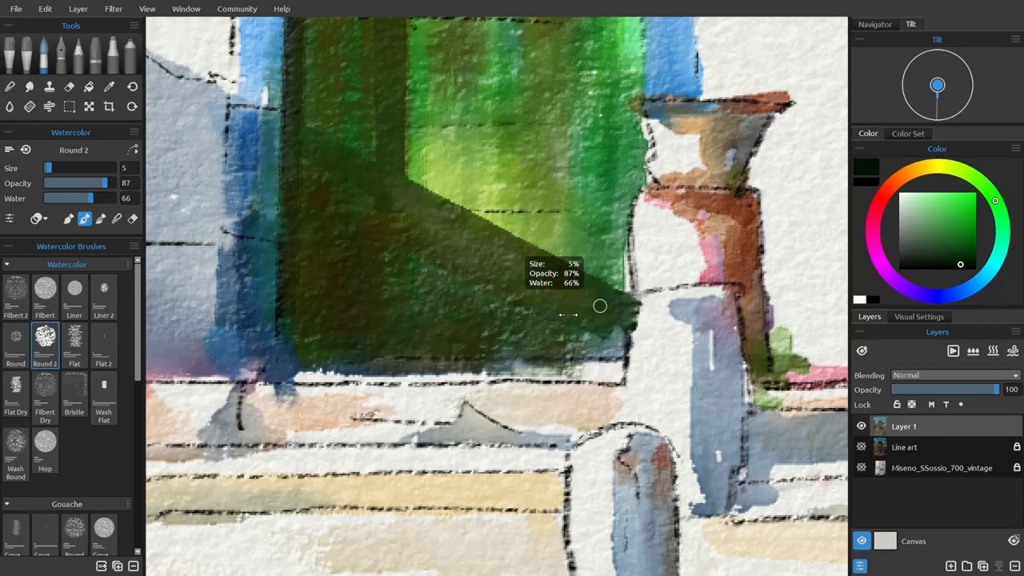
mouse_move(636, 311)
mouse_down()
mouse_move(620, 342)
mouse_move(436, 343)
mouse_up()
Deepen the shadow across the lower door with a sampled dark green, using Flat 2 at size 18 and opacity 38.
alt+click(294, 344)
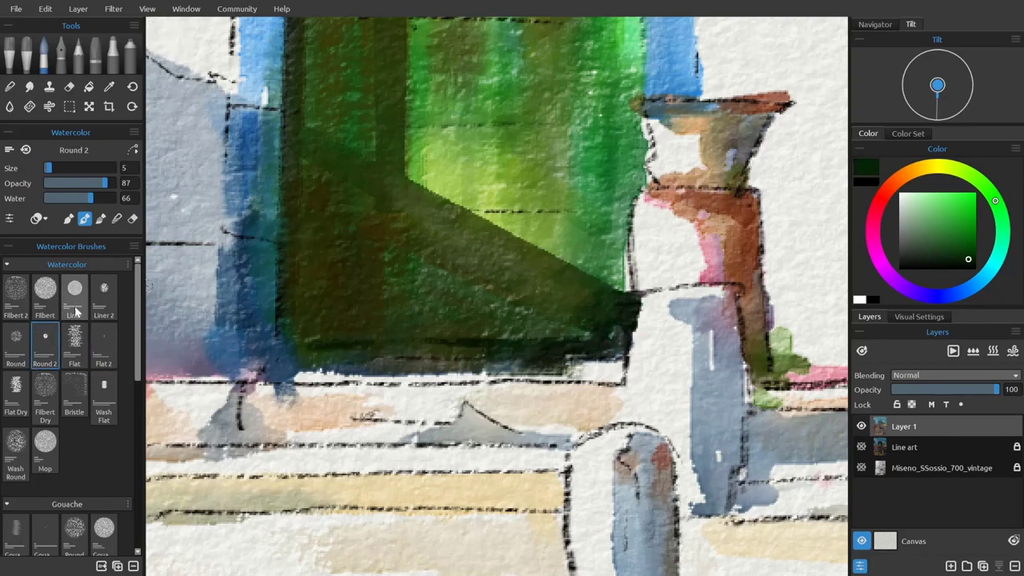
click(103, 343)
drag(303, 164, 571, 286)
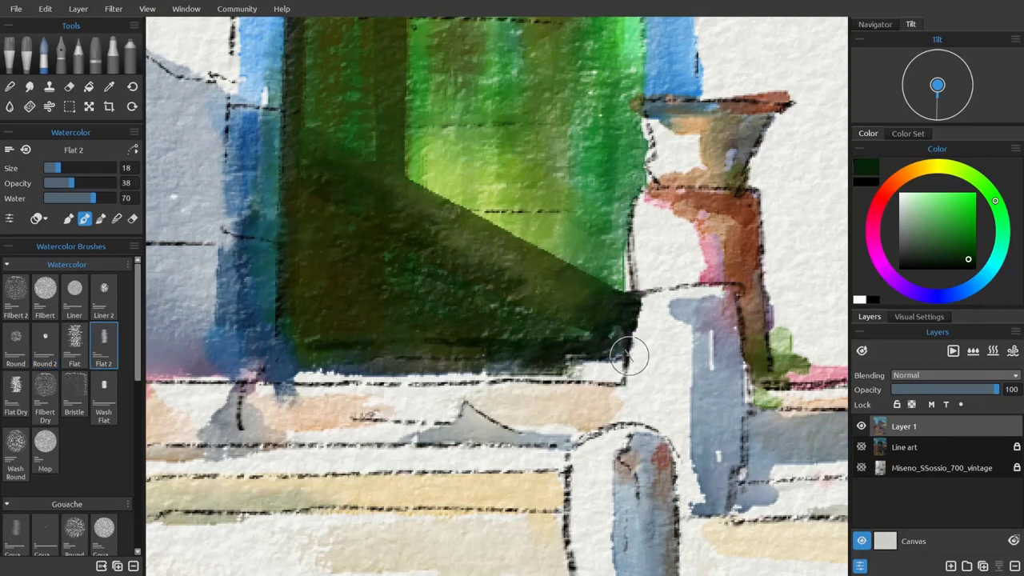
Paint dark green horizontal and vertical bars across the door with a thin Flat 2 brush, starting at size 8.
scroll(629, 354, down, 3)
key(bracketleft)
key(bracketleft)
key(bracketleft)
key(bracketleft)
key(bracketleft)
key(bracketleft)
key(bracketleft)
key(bracketleft)
key(bracketleft)
key(bracketleft)
scroll(571, 205, up, 2)
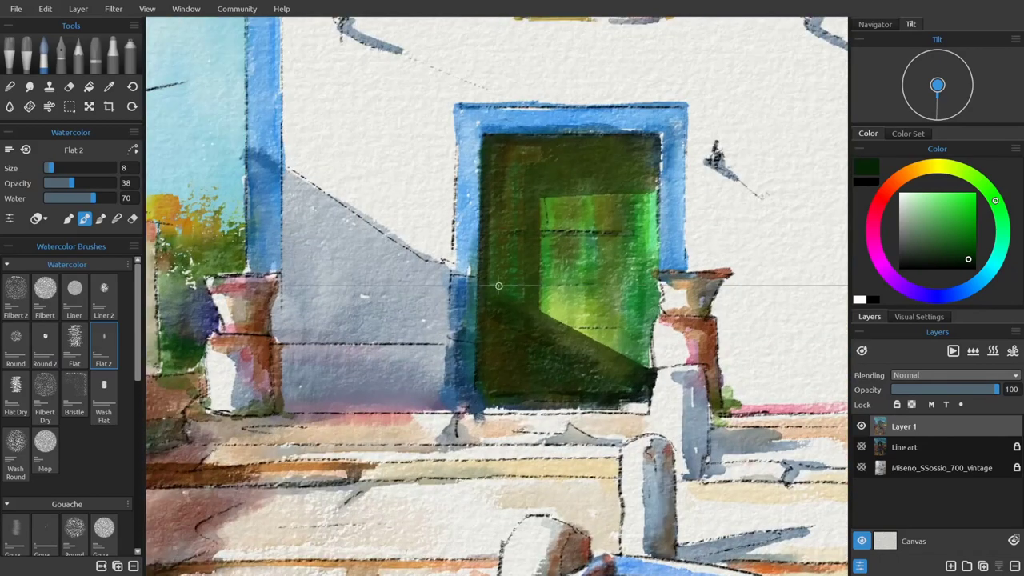
drag(480, 284, 629, 285)
mouse_move(578, 354)
mouse_down()
mouse_move(577, 192)
mouse_move(626, 350)
mouse_up()
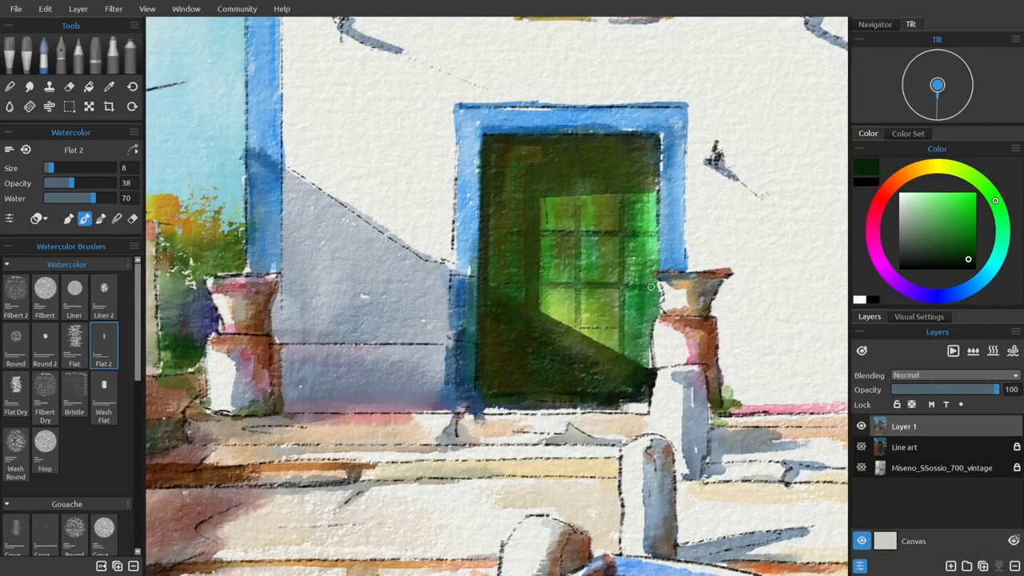
mouse_move(523, 328)
mouse_down()
mouse_move(548, 344)
mouse_move(576, 179)
mouse_move(554, 201)
mouse_move(574, 104)
mouse_up()
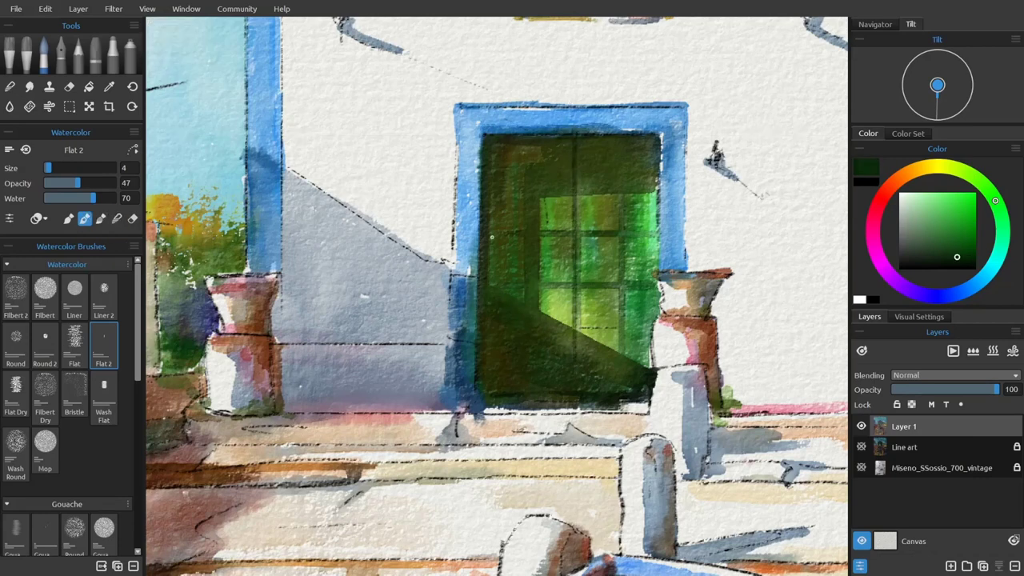
Glaze muted green bands across the door panels with Flat 2 at size 13 and opacity 47.
alt+click(491, 237)
drag(583, 165, 594, 180)
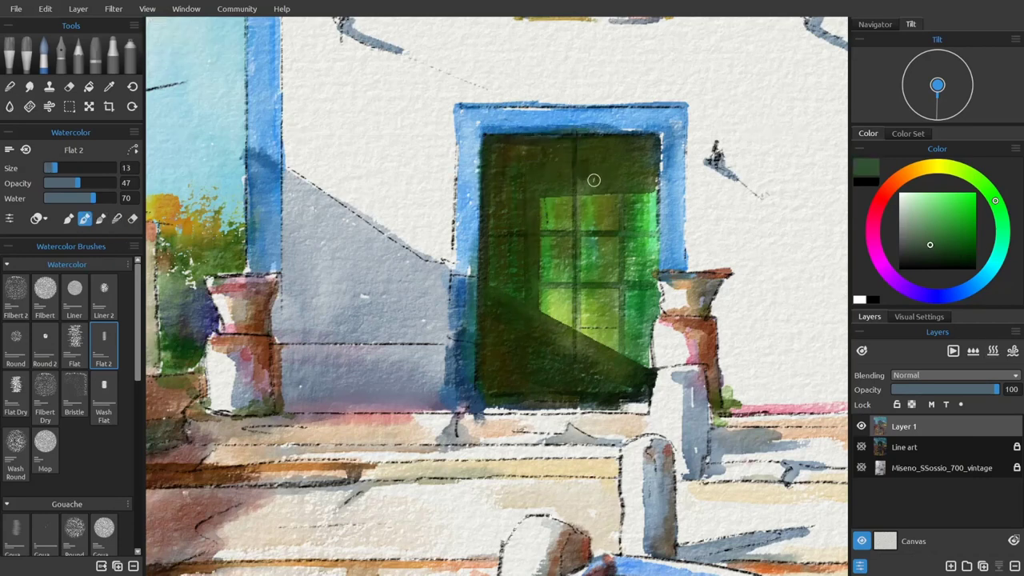
drag(656, 243, 533, 240)
drag(611, 296, 531, 297)
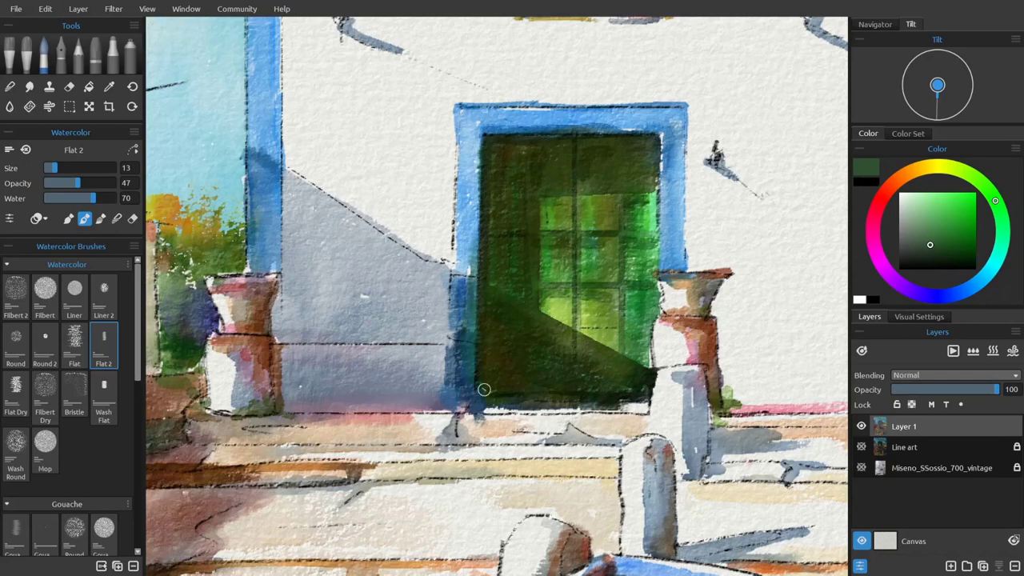
Shade the door's inner top and left edges in dark blue with Round 2, and blend them with Wash Flat at size 7.
scroll(483, 389, down, 10)
click(954, 293)
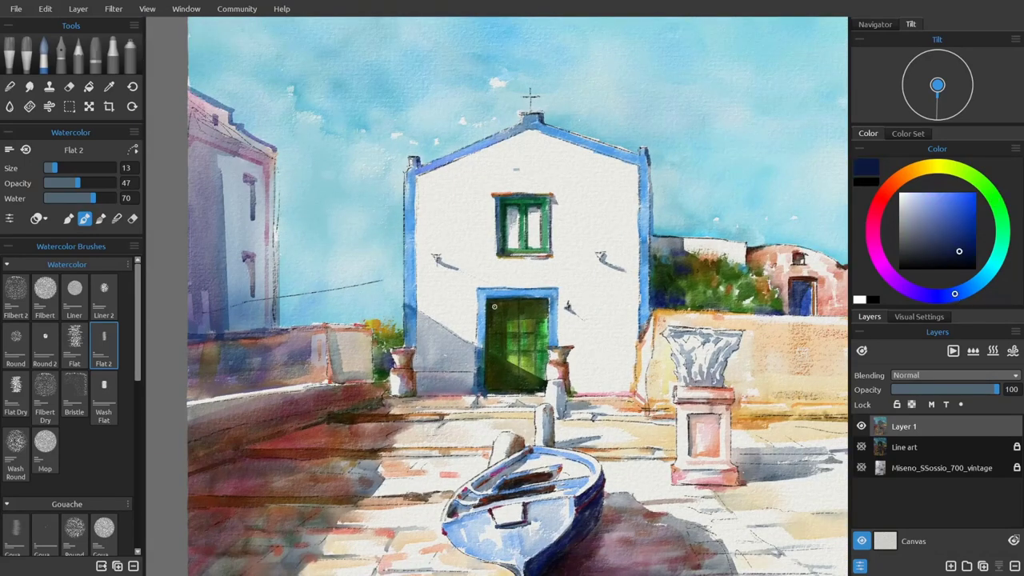
key(b)
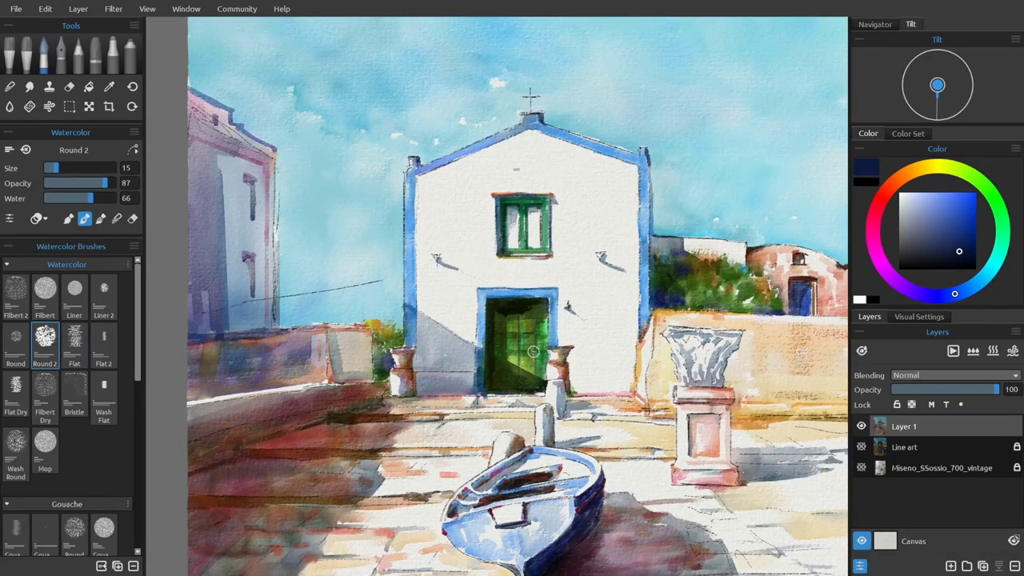
scroll(532, 336, up, 8)
key(b)
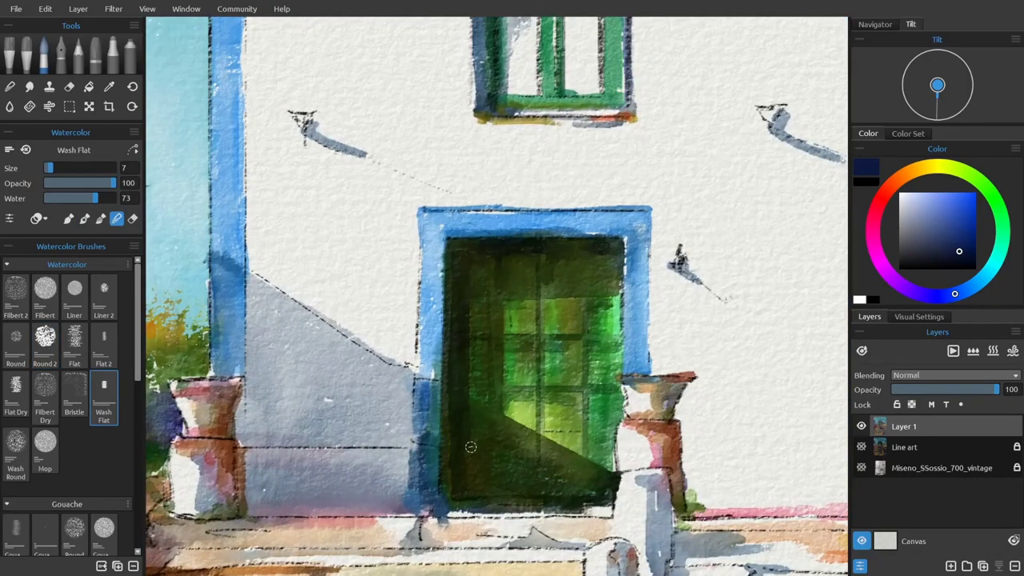
Shade the window's upper frame dark blue with Round 2 at size 7 and Wash Flat, and deepen the wall lamps' shadows with Flat 2.
scroll(581, 267, up, 3)
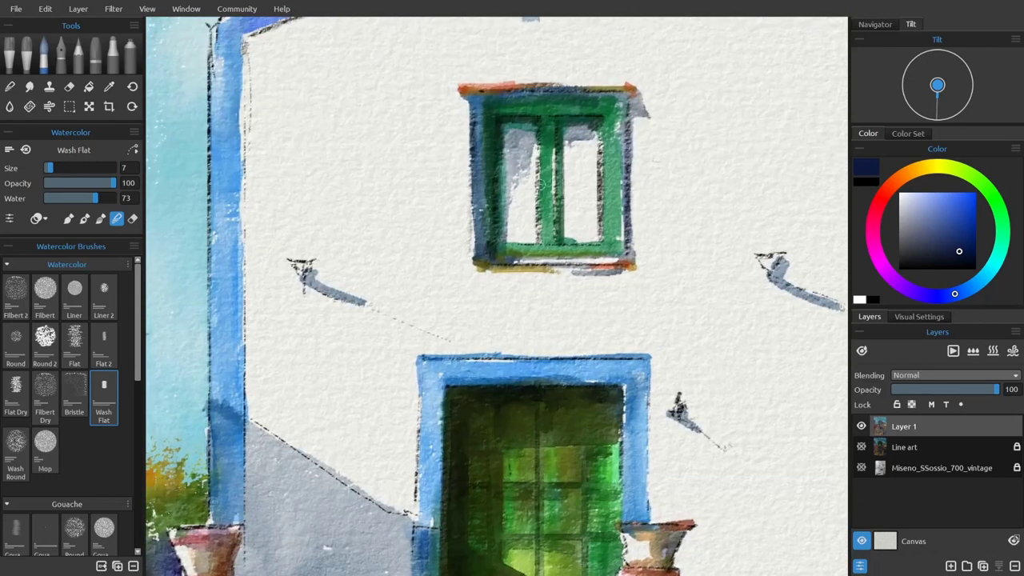
key(b)
drag(599, 121, 574, 103)
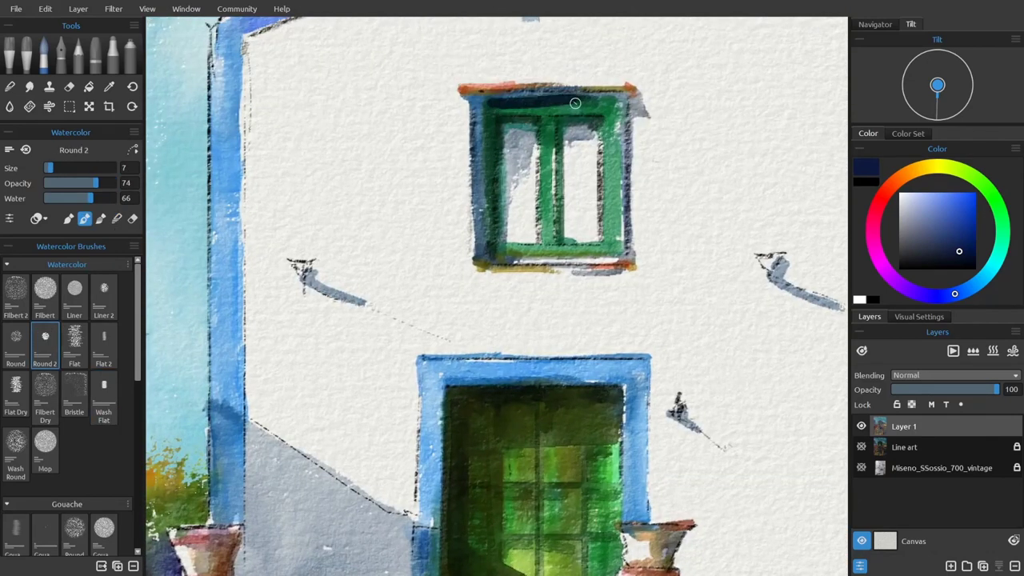
key(b)
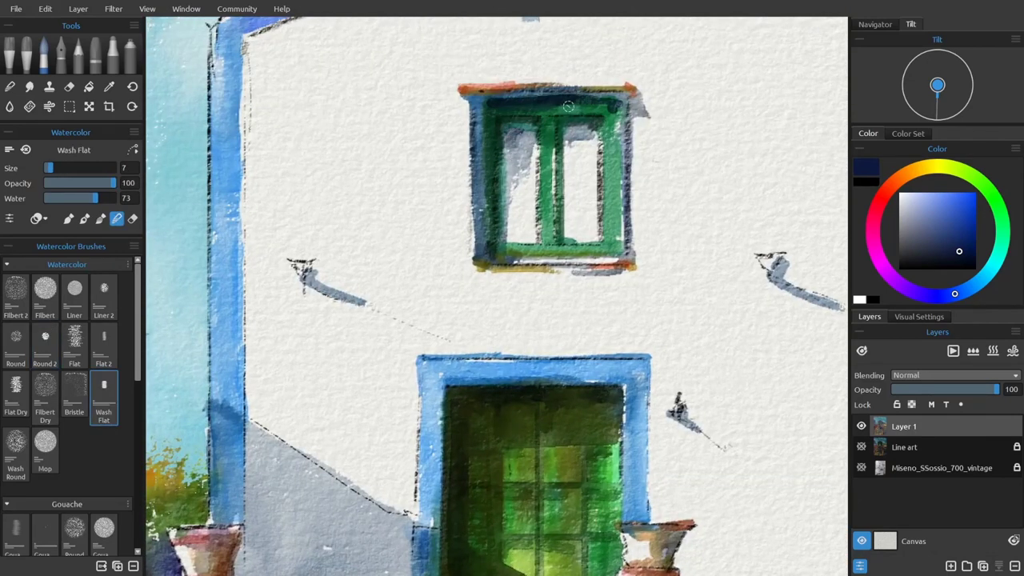
key(b)
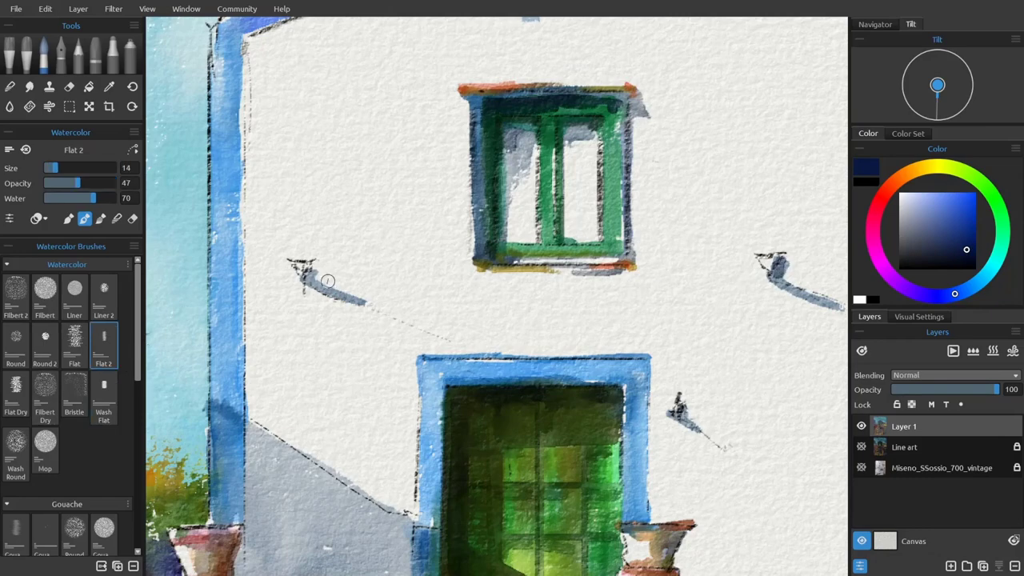
key(ctrl+0)
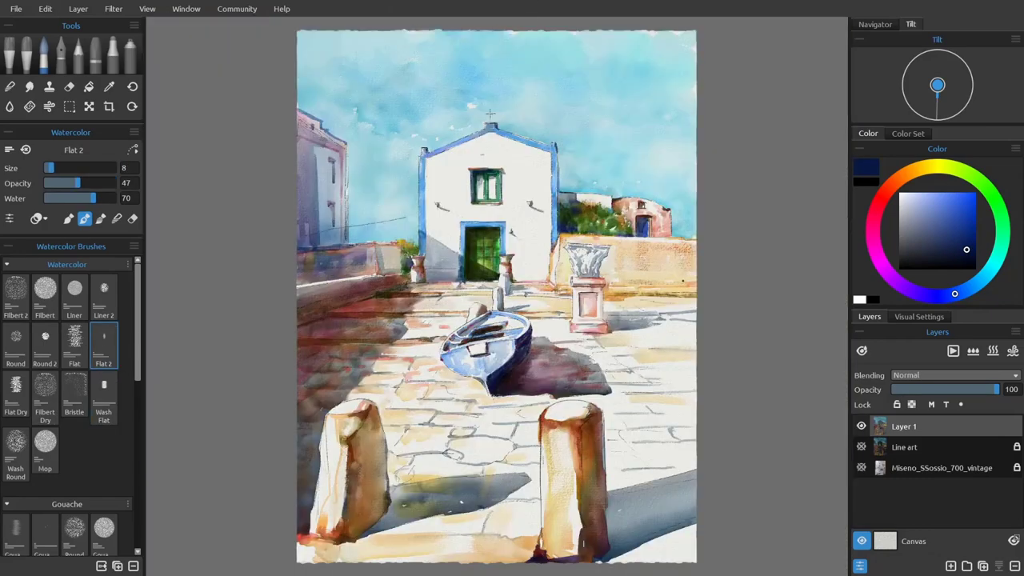
Paint dark brown accents into the shadows of the carved column capital with the Round 2 brush.
scroll(683, 280, up, 1)
scroll(593, 264, up, 10)
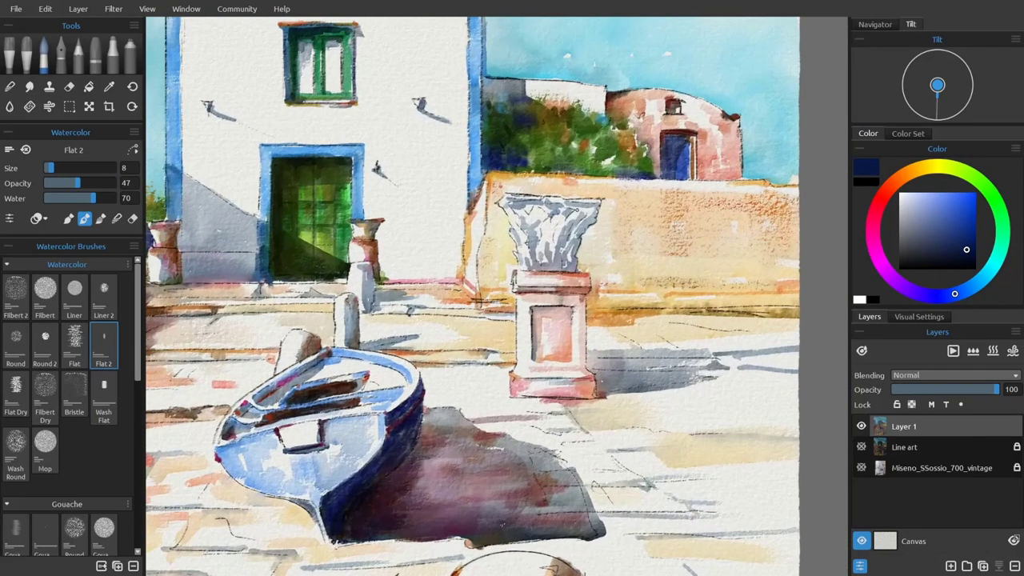
click(45, 340)
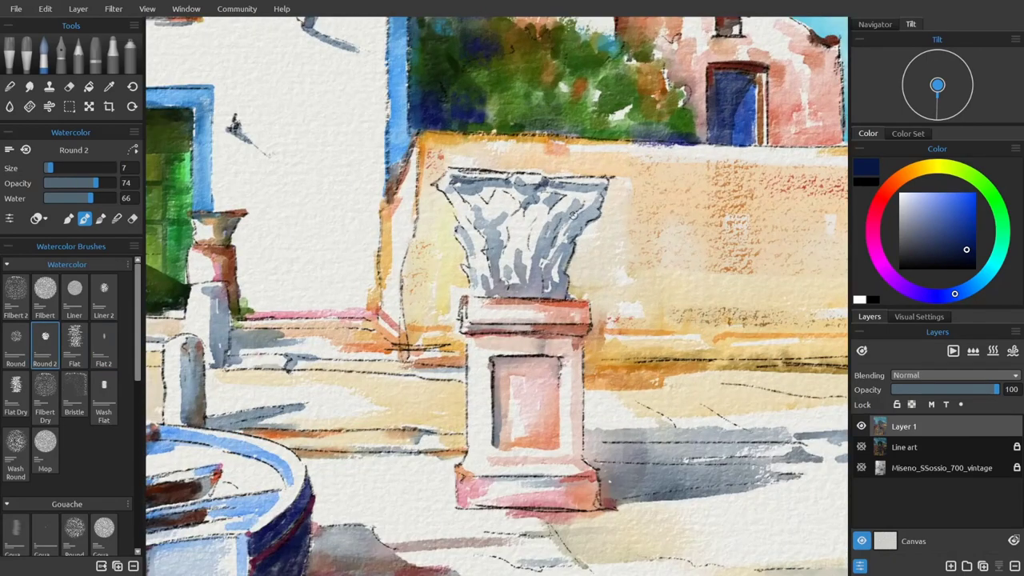
alt+click(562, 298)
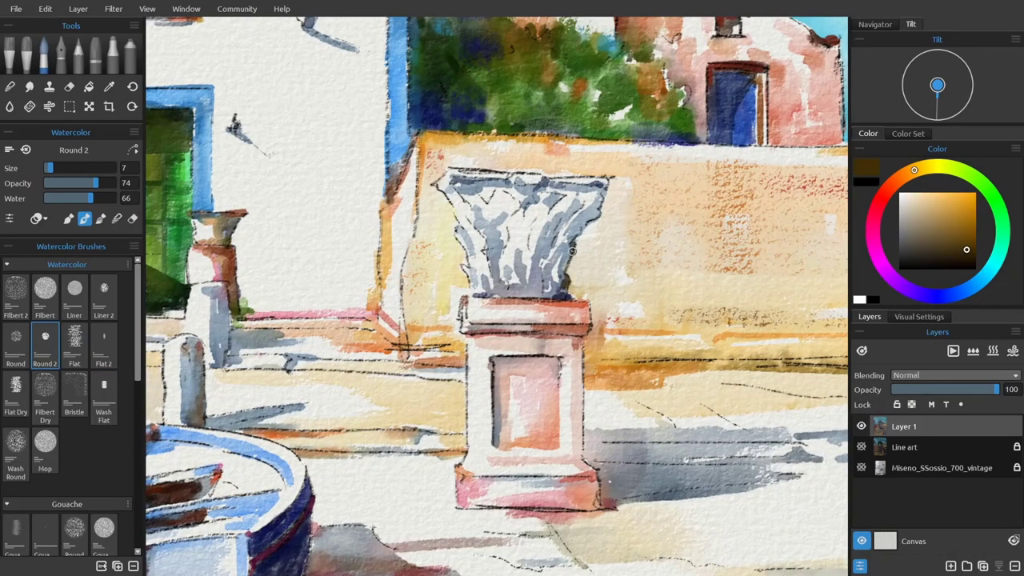
drag(572, 251, 574, 216)
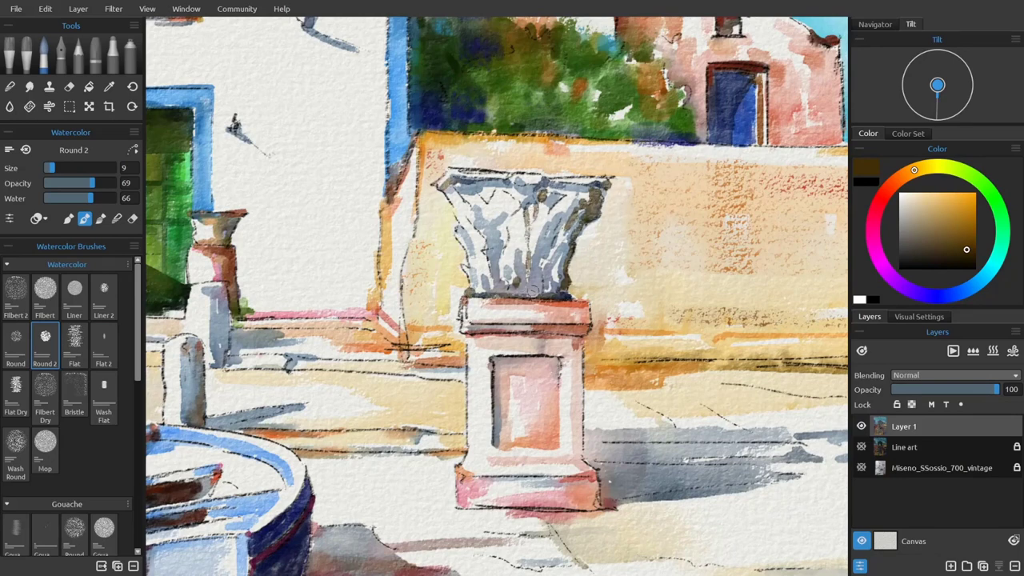
Add rust-brown and orange-red touches to the column capital with Round 2 at size 9 and opacity 69.
alt+click(556, 240)
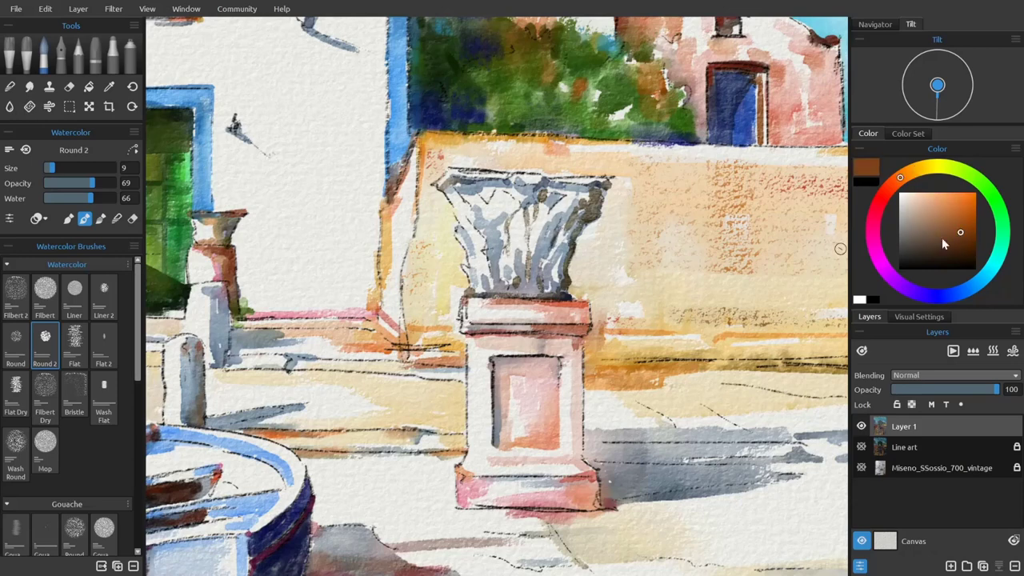
alt+click(557, 277)
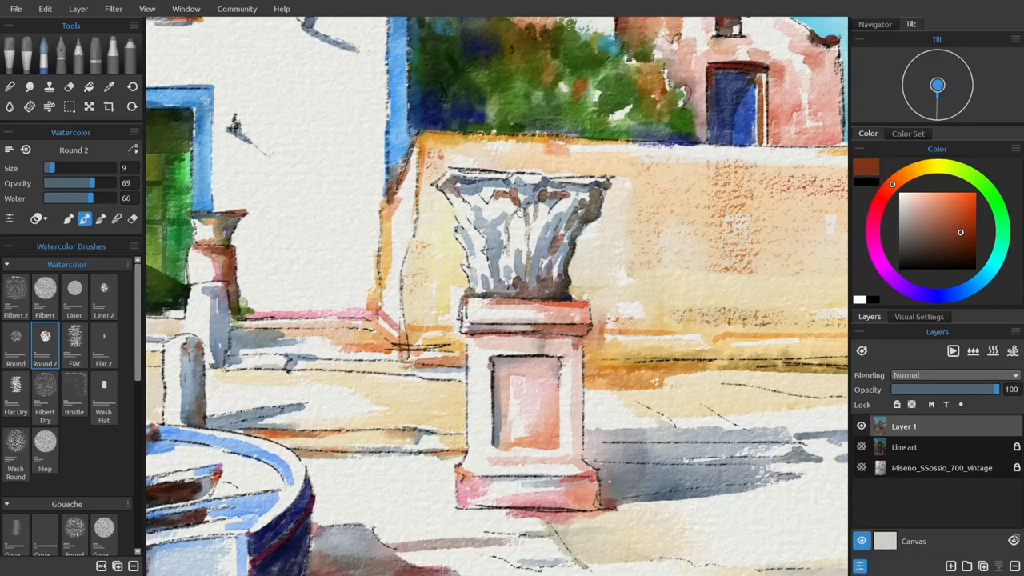
click(966, 208)
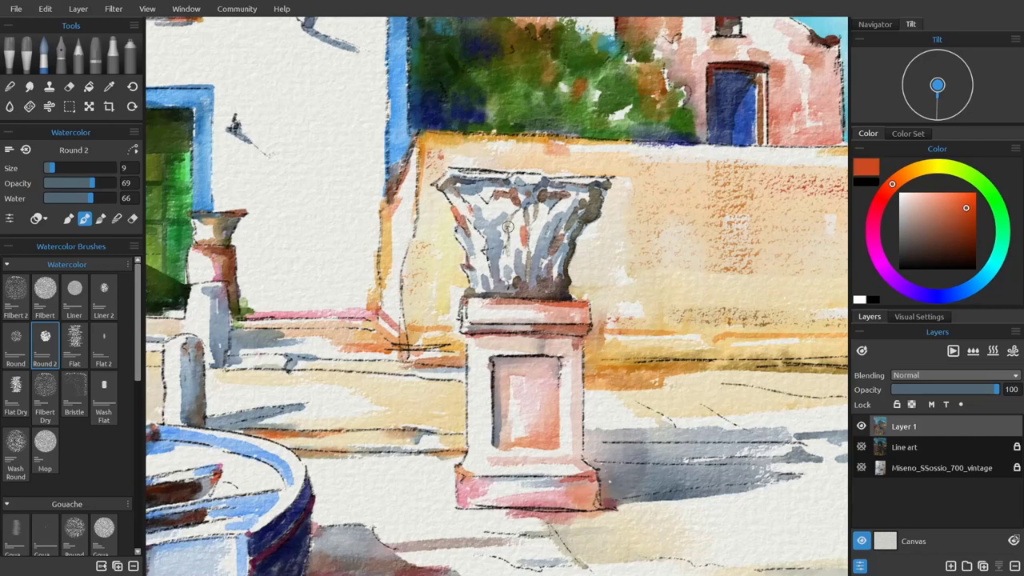
Paint a pink streak across the paving beside the pedestal with Wash Flat at size 12.
key(ctrl+0)
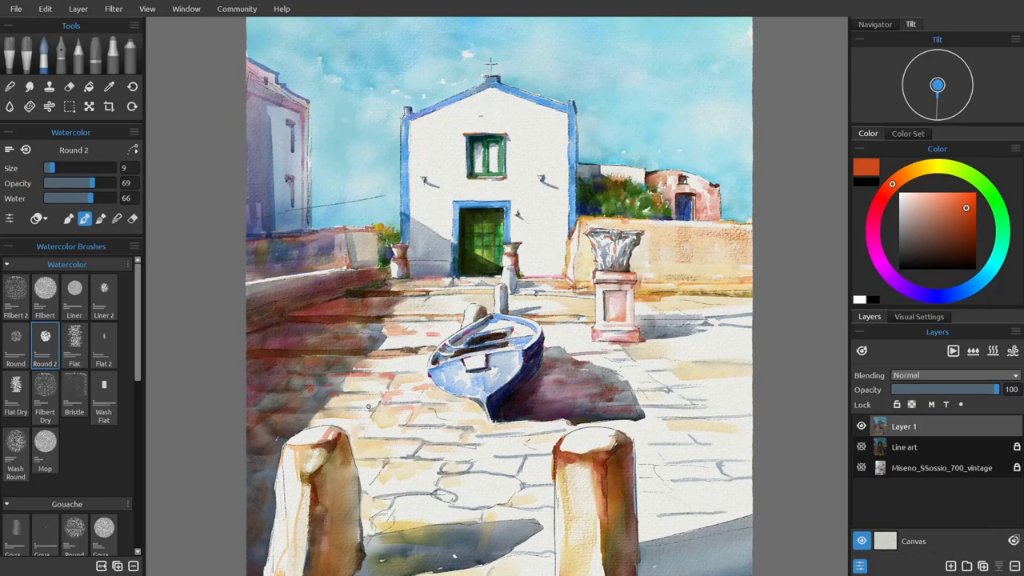
click(105, 390)
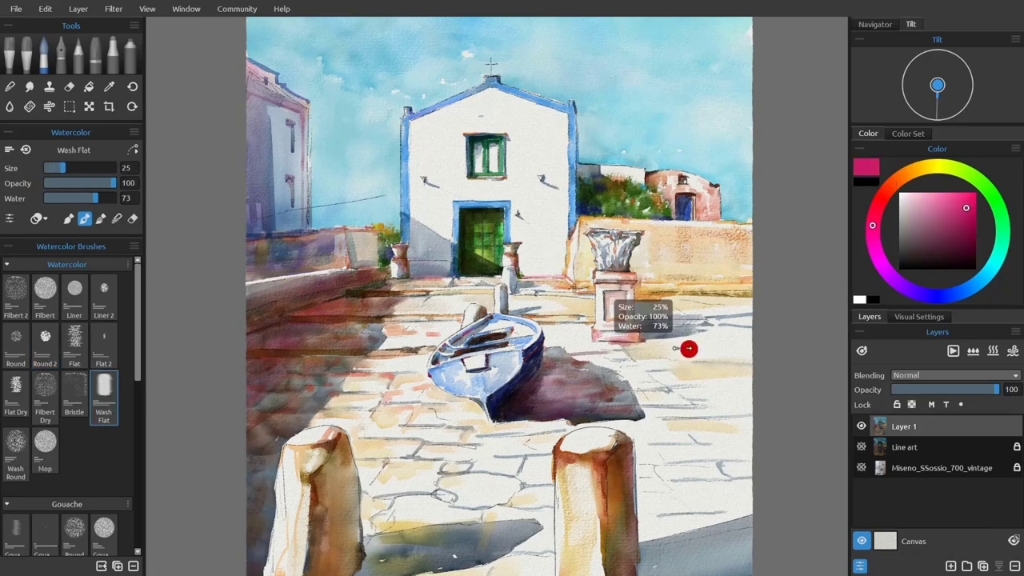
key(bracketleft)
key(bracketleft)
key(bracketleft)
key(bracketleft)
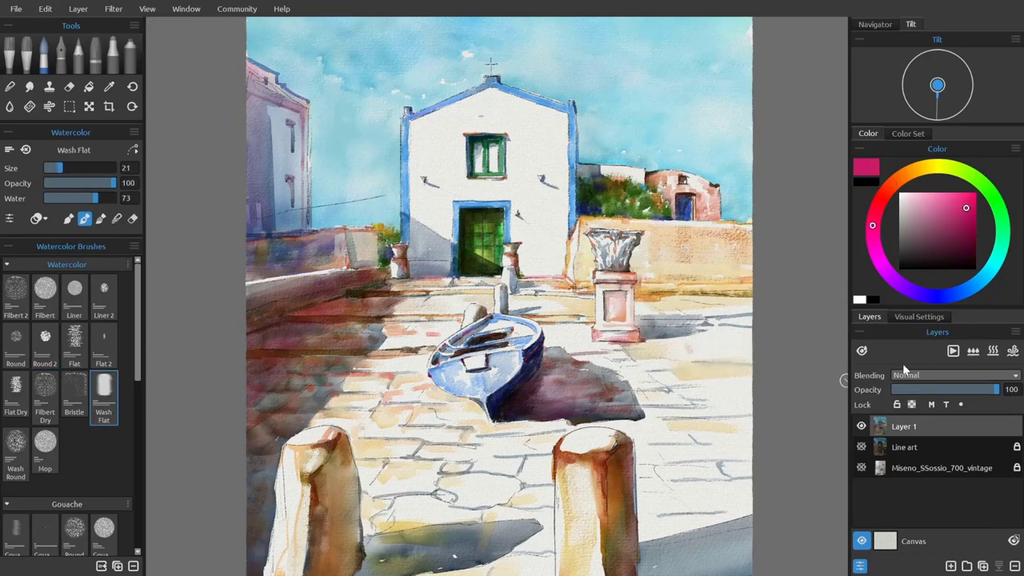
key(bracketleft)
key(bracketleft)
key(bracketleft)
key(bracketleft)
key(bracketleft)
key(bracketleft)
key(bracketleft)
key(bracketleft)
key(bracketleft)
scroll(754, 351, up, 4)
Paint orange strokes below the pink streak and along the pedestal shadow's paving line with Wash Flat and Flat 2.
alt+click(640, 356)
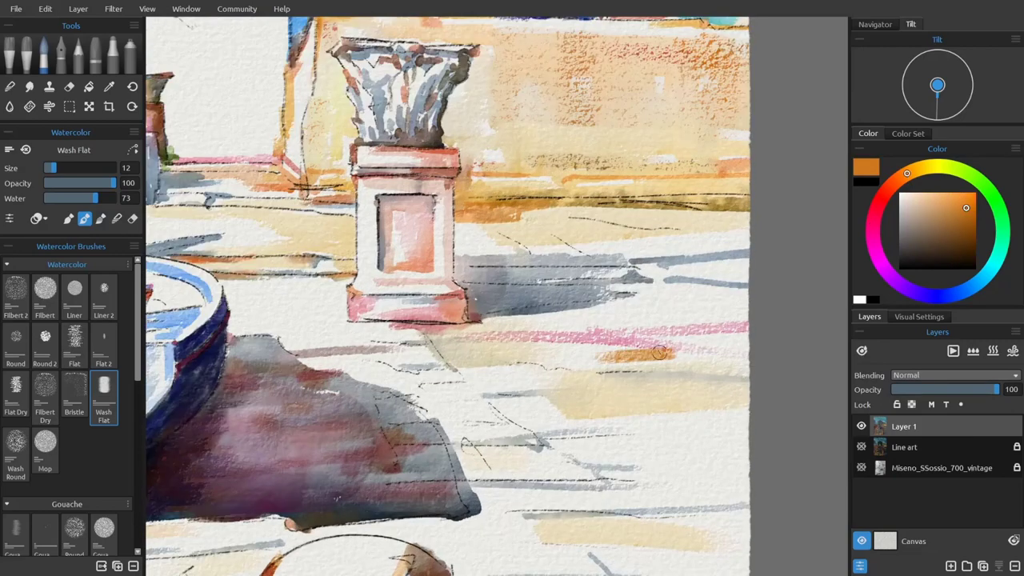
key(bracketleft)
key(bracketleft)
key(bracketleft)
key(bracketleft)
key(bracketleft)
key(bracketleft)
drag(748, 280, 624, 286)
click(103, 340)
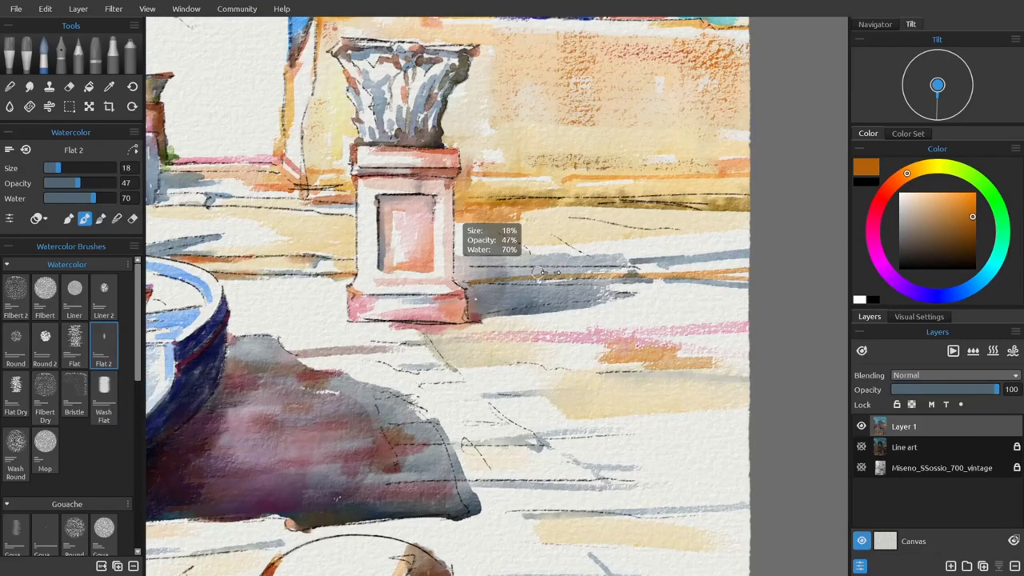
drag(560, 272, 677, 273)
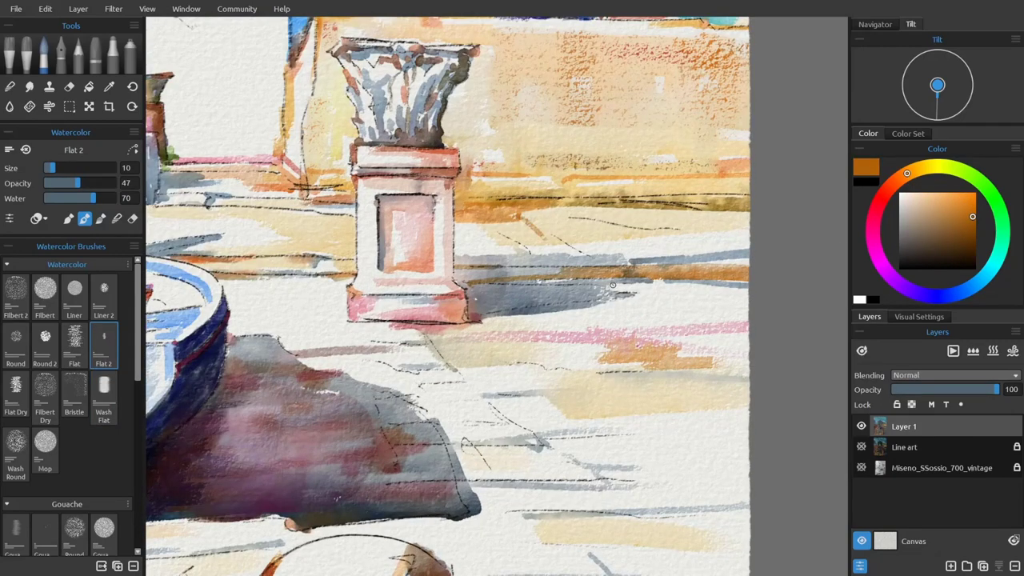
Add orange strokes to the upper paving behind the pedestal with Flat 2 and blend them with Wash Flat.
drag(535, 218, 684, 221)
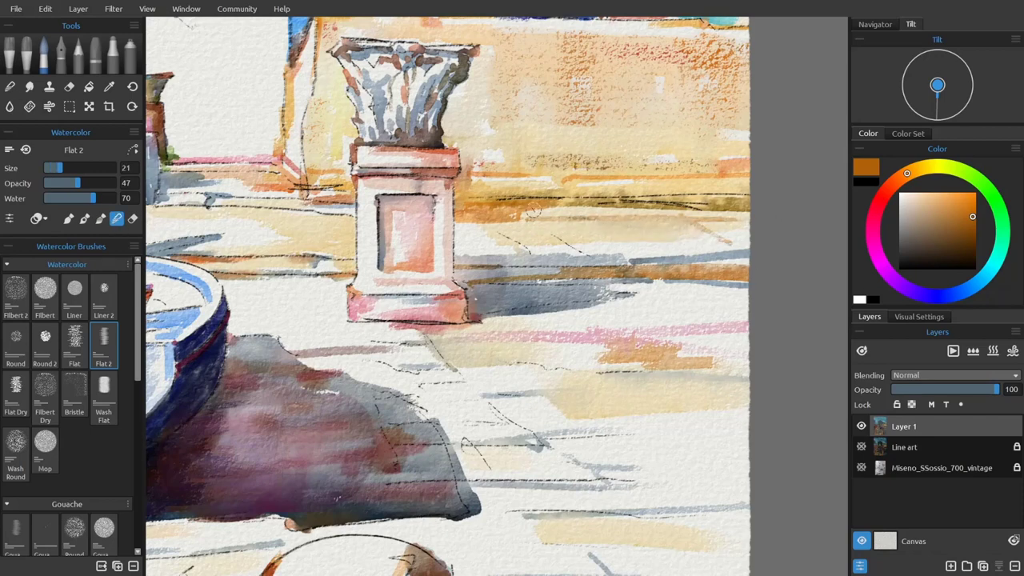
click(103, 392)
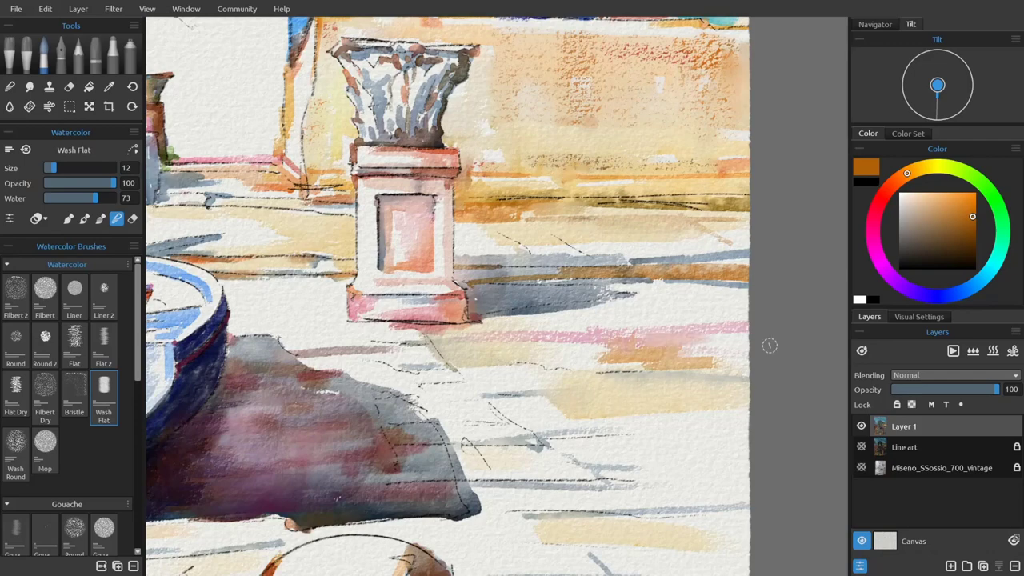
scroll(658, 450, down, 5)
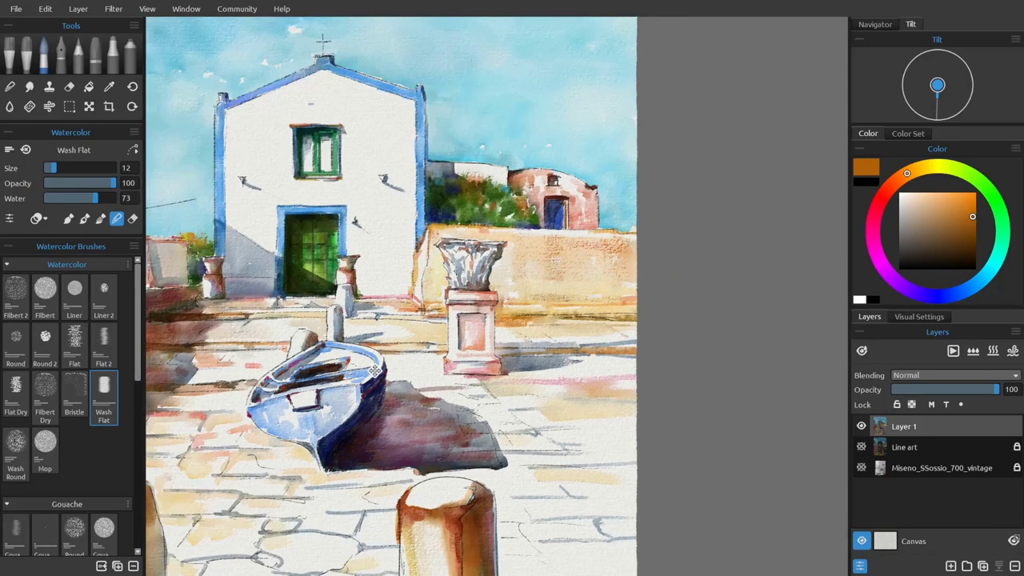
Switch to Flat 2 and choose a dark teal color for the shaded building beside the chapel.
scroll(658, 450, up, 2)
scroll(223, 182, up, 2)
click(103, 344)
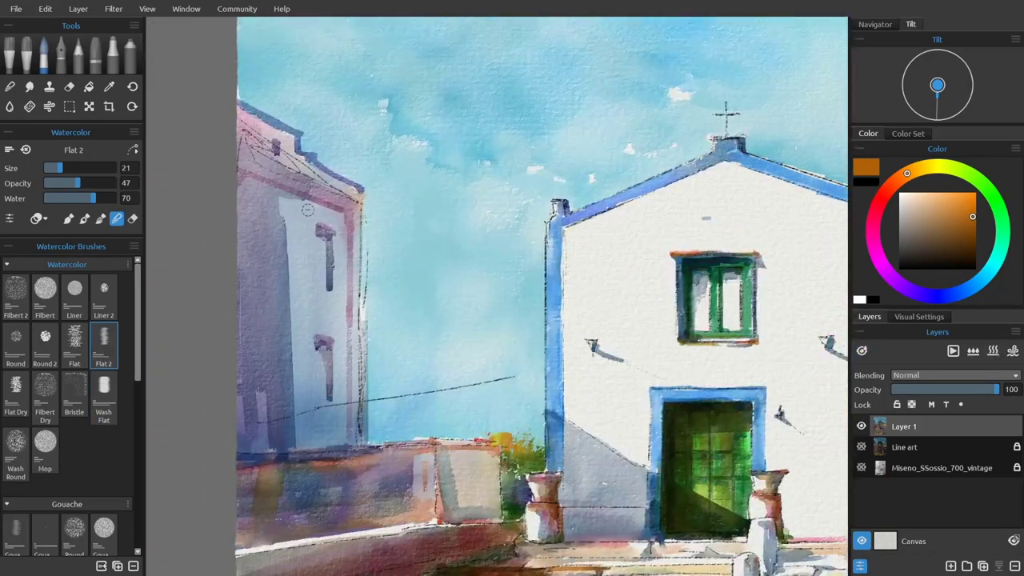
click(980, 282)
drag(980, 282, 990, 269)
click(969, 244)
mouse_move(227, 132)
mouse_down()
mouse_move(325, 181)
mouse_move(279, 181)
mouse_move(352, 201)
mouse_move(301, 199)
mouse_move(382, 189)
mouse_up()
mouse_move(290, 190)
mouse_down()
mouse_move(295, 350)
mouse_move(311, 434)
mouse_up()
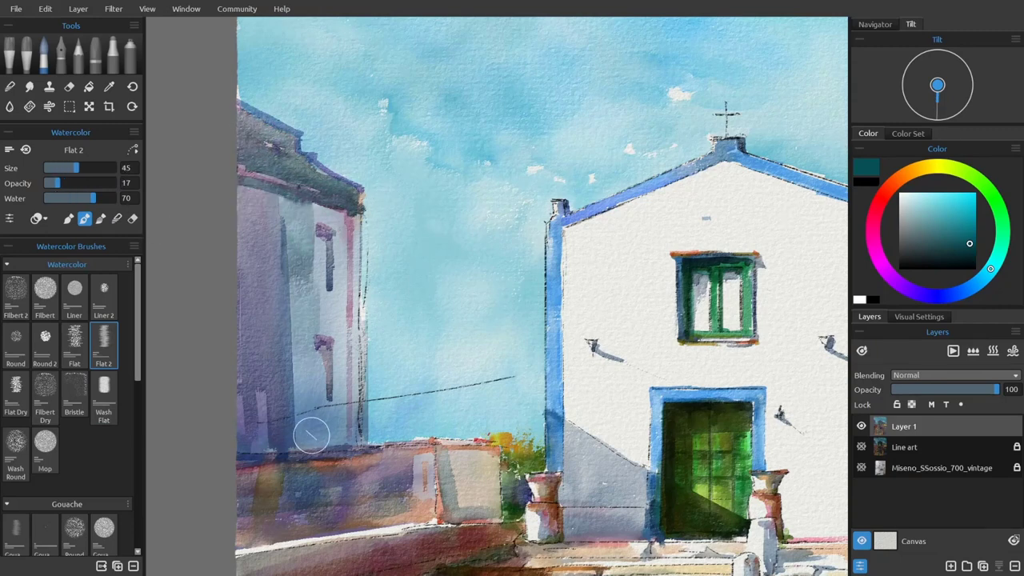
key(ctrl+z)
key(ctrl+z)
key(ctrl+z)
key(ctrl+z)
key(ctrl+z)
key(ctrl+z)
Paint dark teal strokes on the purple building's roof and lower windows with Flat 2 at size 22 and opacity 27.
key(bracketleft)
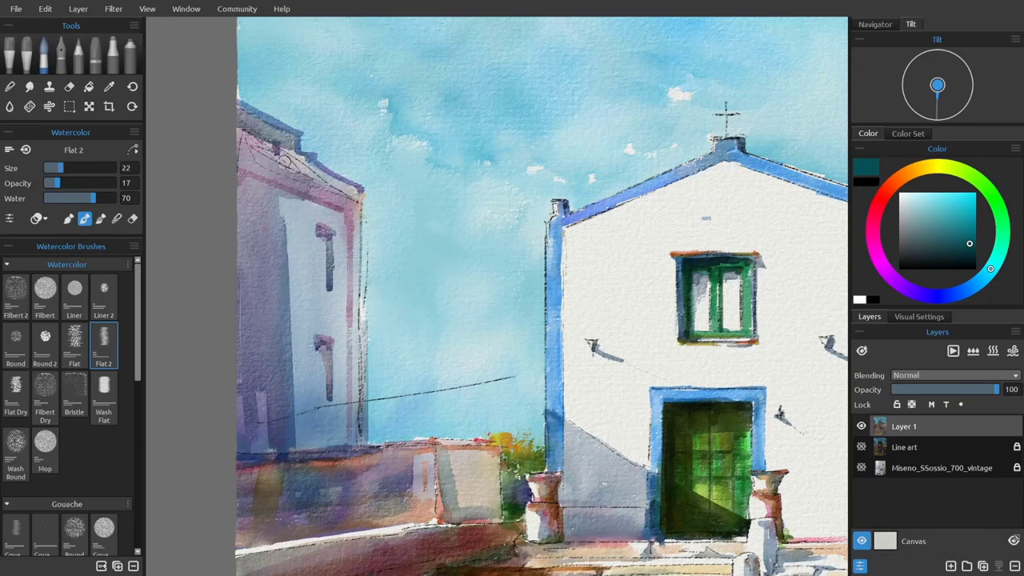
drag(283, 151, 356, 211)
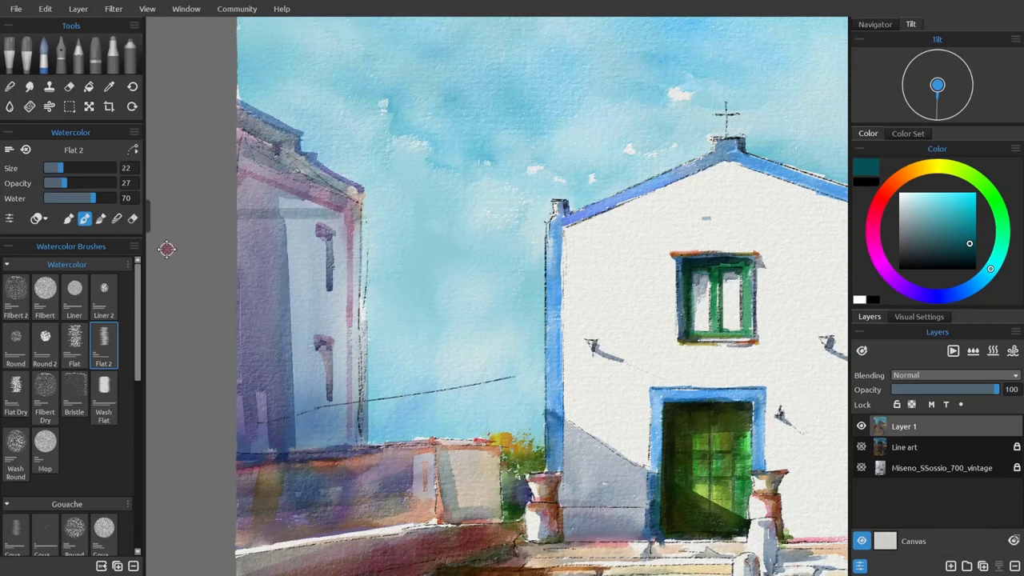
drag(258, 400, 229, 466)
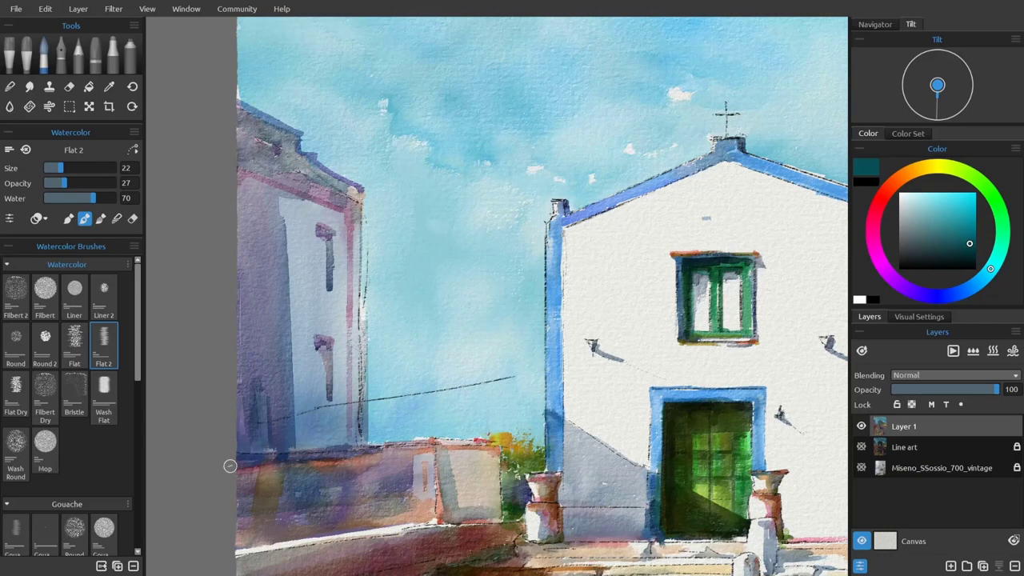
Glaze teal and dark blue along the shaded low wall beneath its white edge with Flat 2 at opacity 39.
scroll(411, 276, down, 3)
mouse_move(425, 328)
mouse_down()
mouse_move(370, 320)
mouse_move(237, 336)
mouse_up()
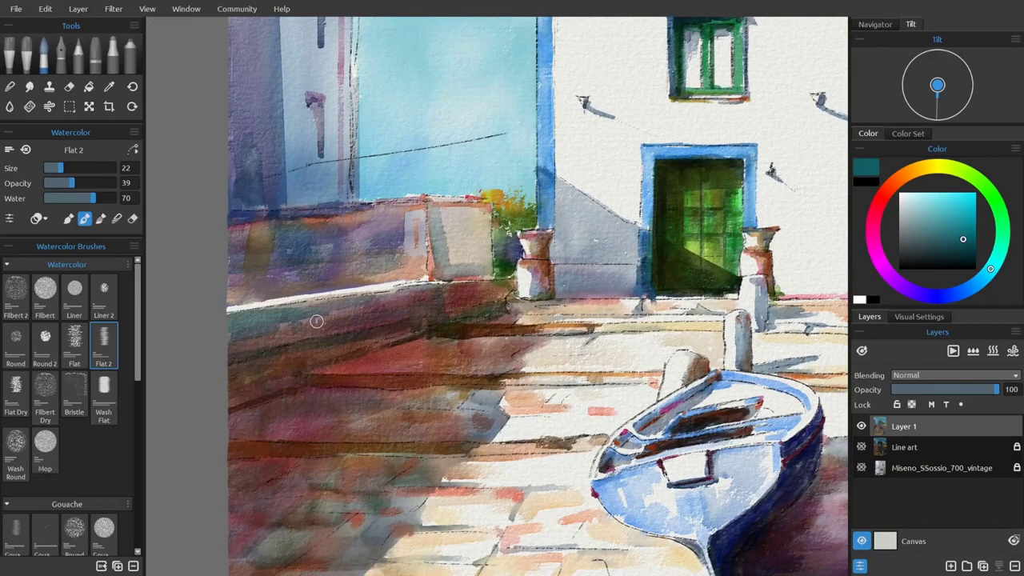
alt+click(270, 333)
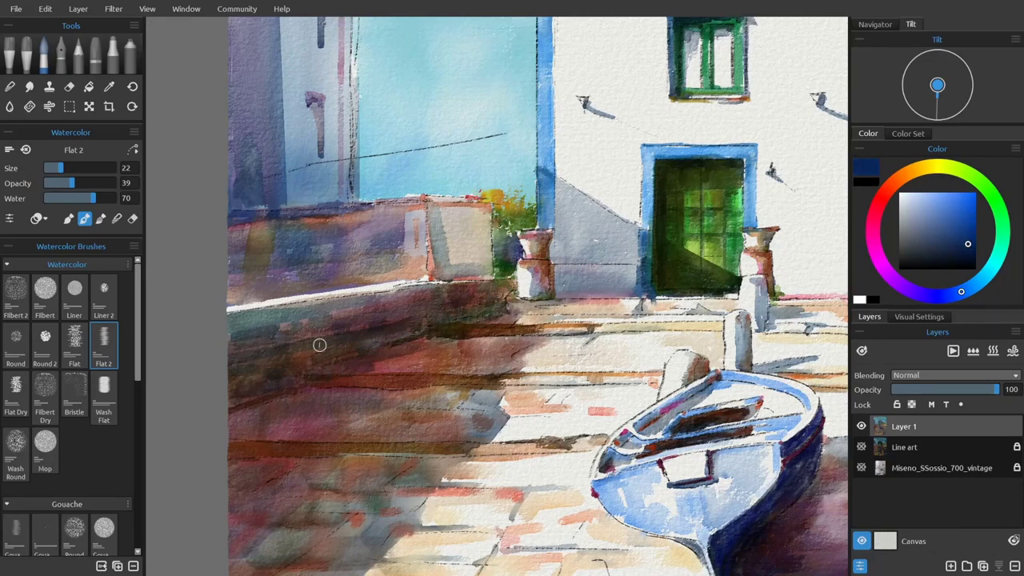
Paint a translucent blue band along the base of the chapel facade beside the door with Flat 2 at opacity 29.
key(bracketleft)
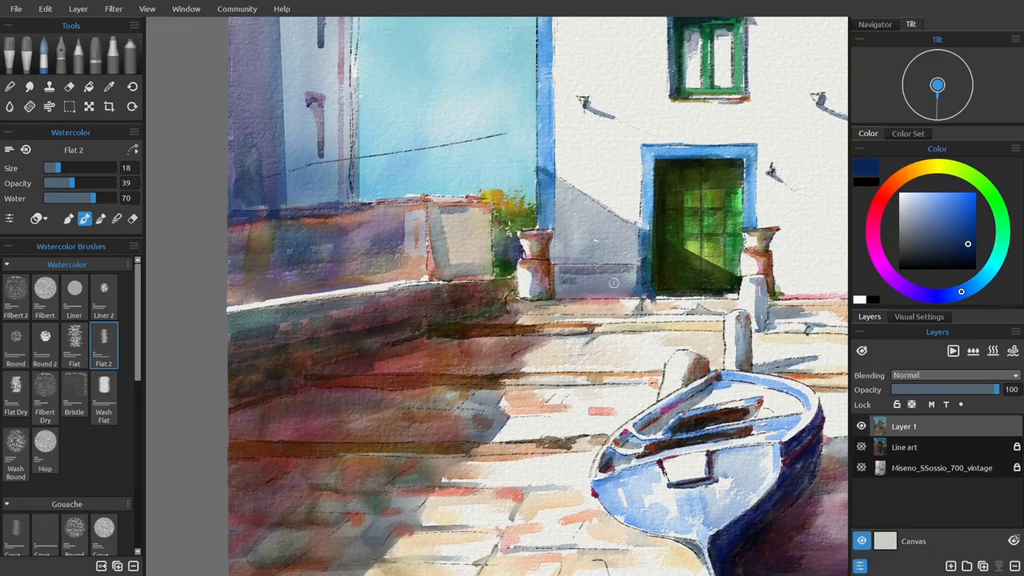
key(shift+bracketleft)
scroll(697, 283, down, 1)
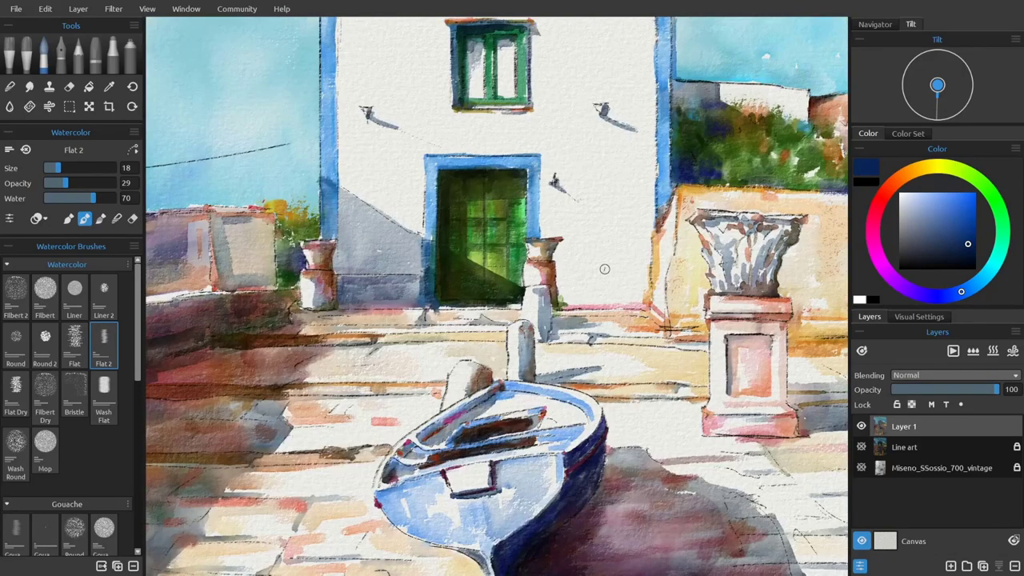
key(bracketleft)
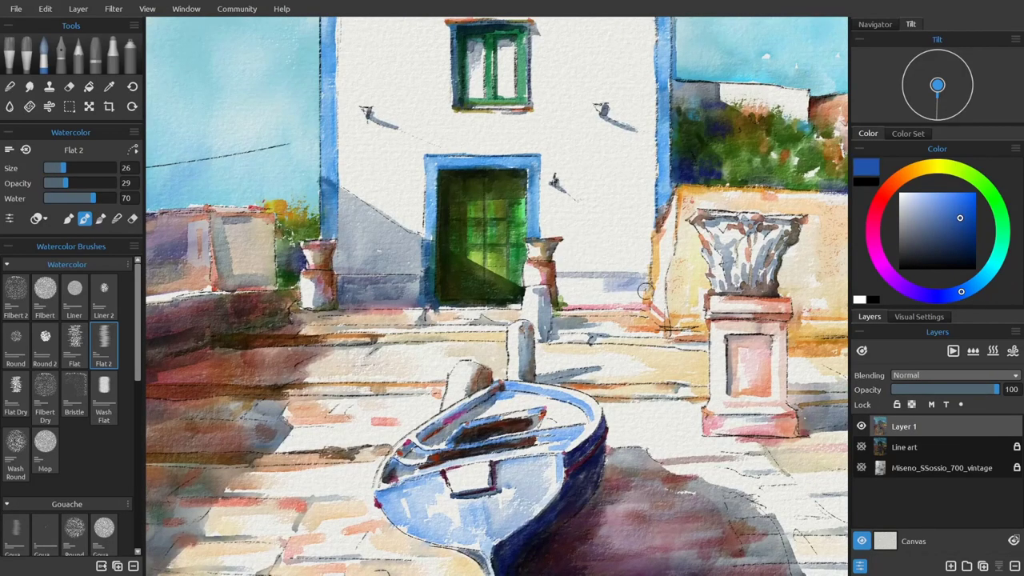
alt+click(588, 298)
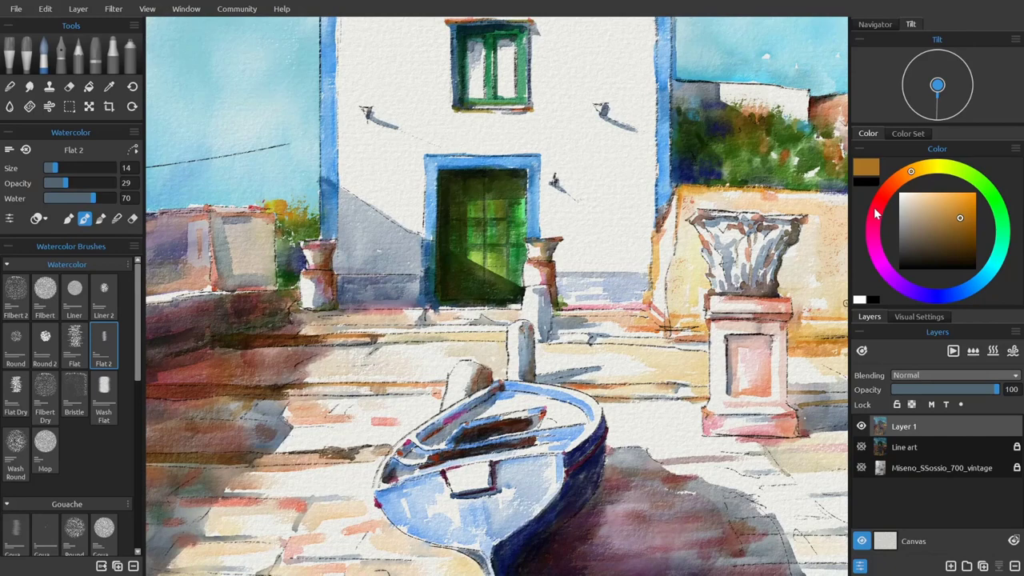
Paint an orange patch on the facade's sunlit lower corner above the blue band with Flat 2 at opacity 47.
alt+click(632, 275)
key(shift+bracketright)
key(shift+bracketright)
scroll(634, 276, up, 2)
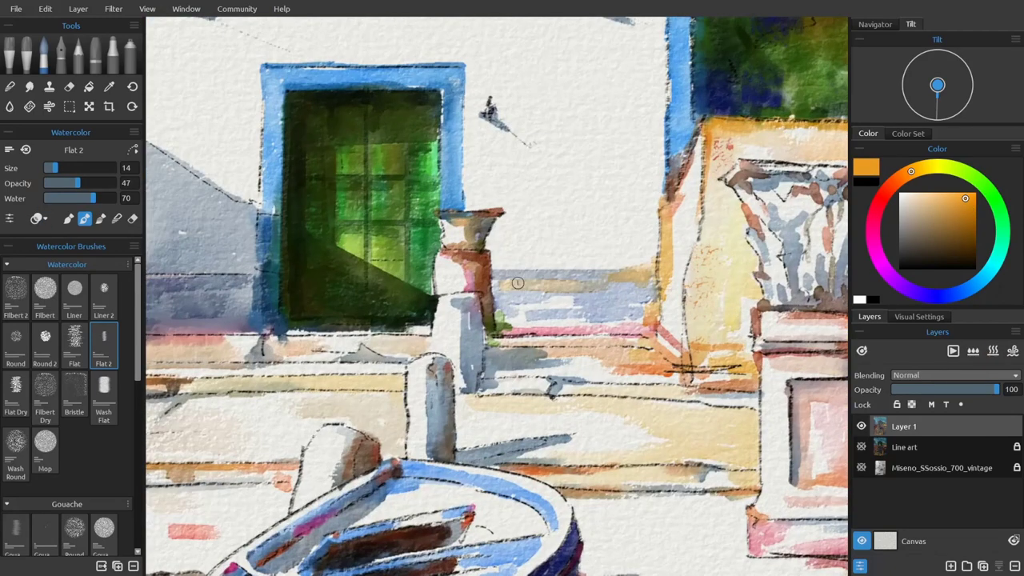
key(bracketright)
key(bracketright)
key(bracketright)
Blend the orange patch softly into the white facade using the blending mode and Wash Flat at size 12.
click(116, 218)
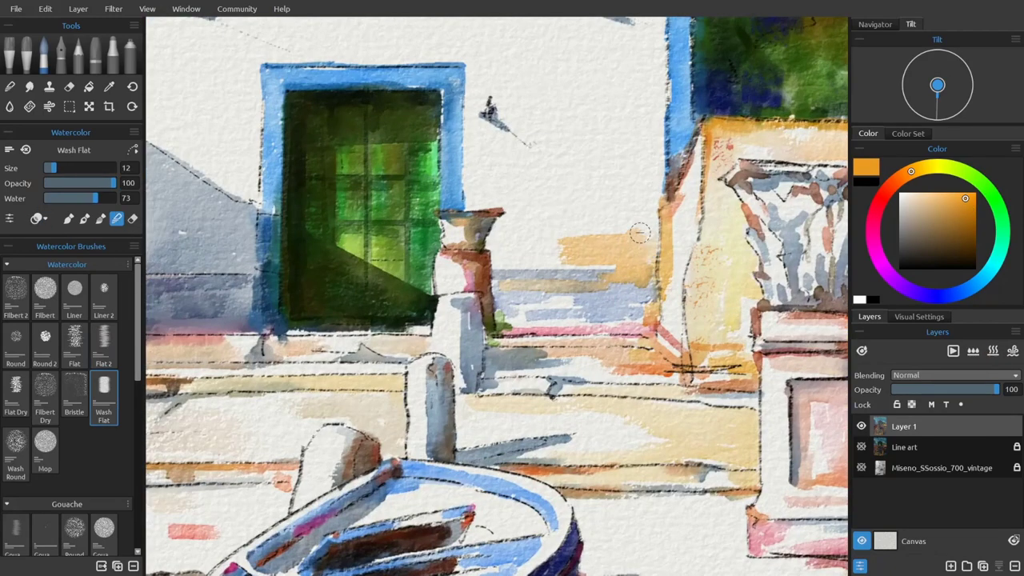
click(582, 220)
key(bracketright)
key(bracketright)
key(bracketright)
key(bracketleft)
key(bracketleft)
key(bracketleft)
scroll(600, 199, down, 1)
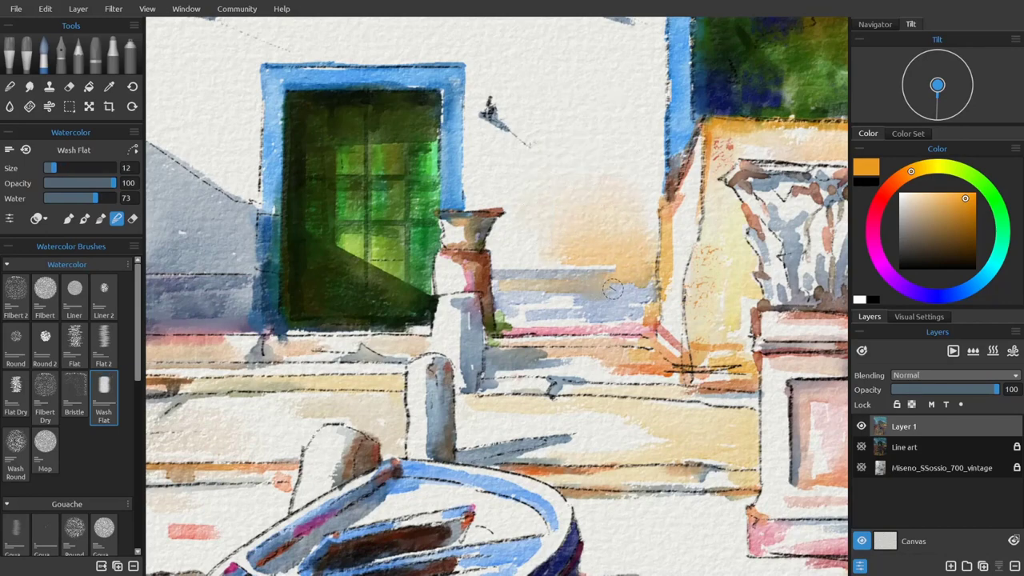
Paint pale orange patches beside and below the facade window with Wash Flat at size 19 and opacity 20.
scroll(560, 240, down, 4)
scroll(520, 181, up, 3)
scroll(521, 181, up, 1)
key(b)
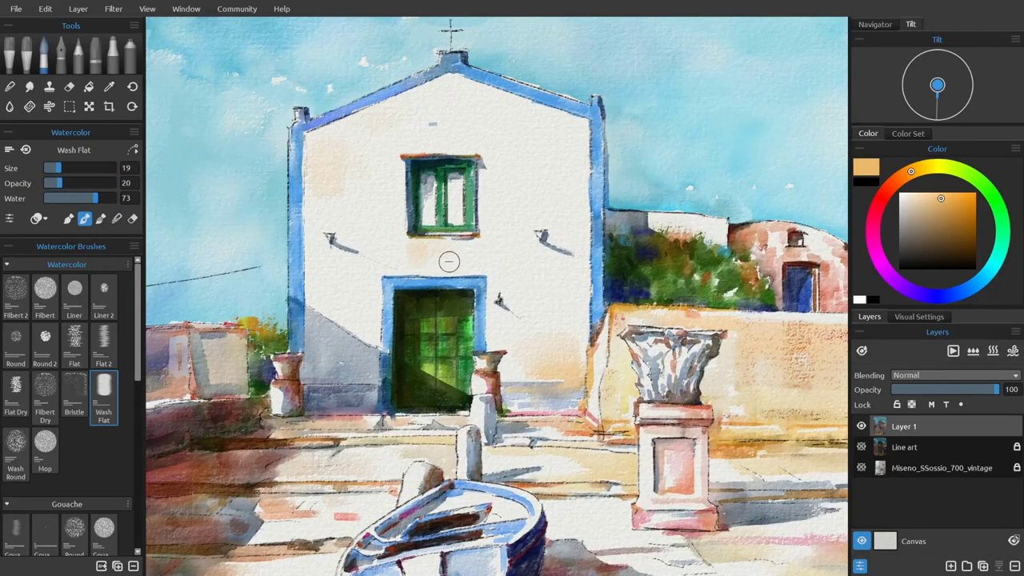
Remove the small stray blue-grey mark on the facade above the window.
key(e)
scroll(452, 166, up, 3)
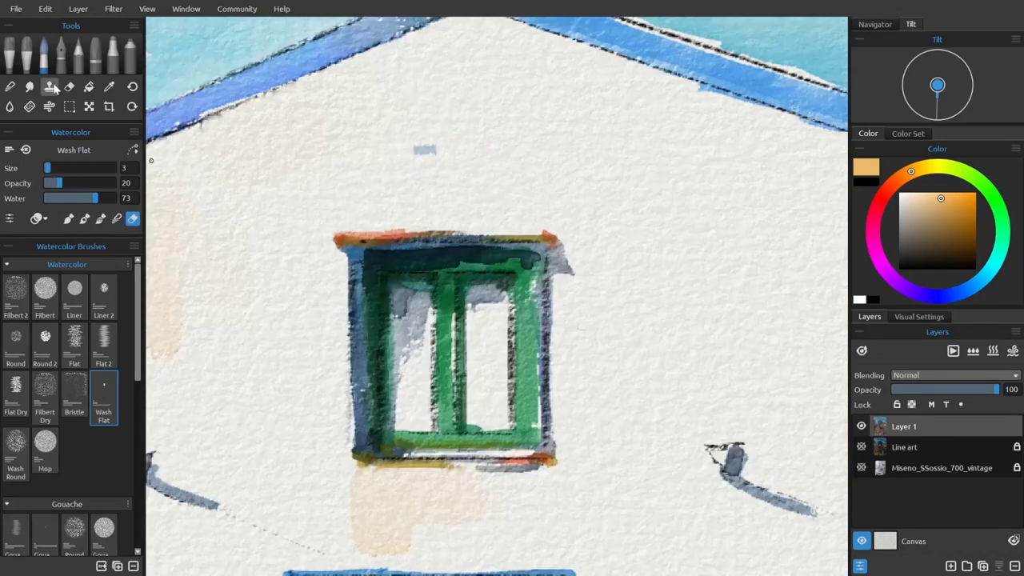
key(e)
key(e)
key(bracketleft)
Paint muted beige patches between the window and the facade's shaded side with Wash Flat at opacity 35.
key(b)
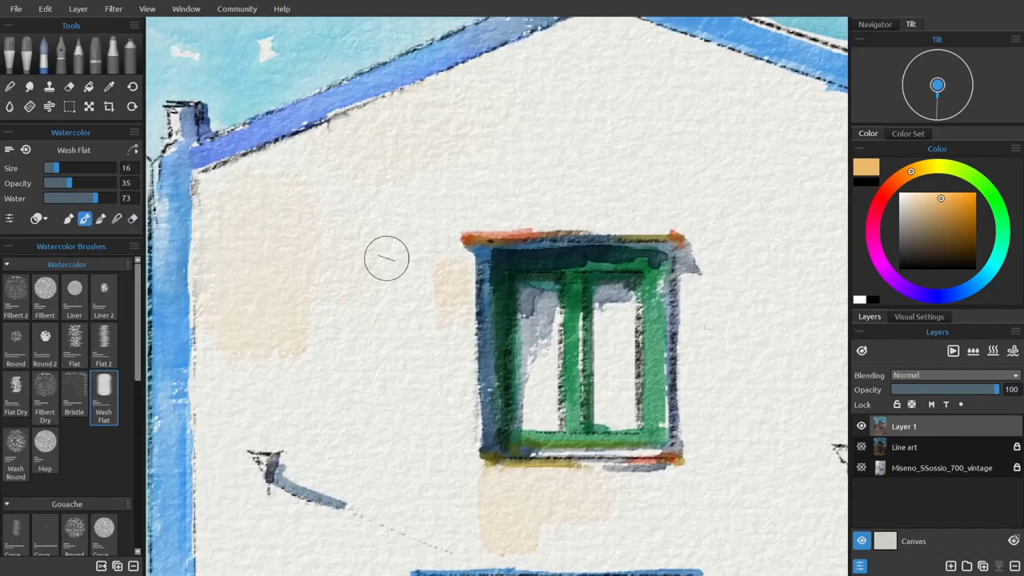
click(922, 224)
mouse_move(388, 290)
mouse_down()
mouse_move(344, 336)
mouse_move(388, 413)
mouse_up()
scroll(412, 266, down, 2)
alt+click(376, 360)
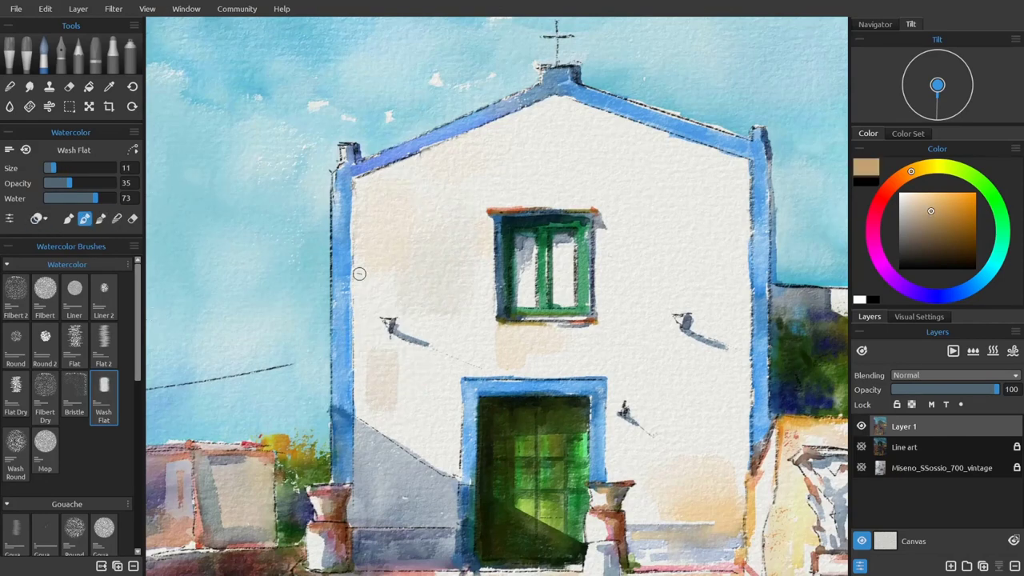
drag(359, 270, 359, 393)
Paint pale orange stone patches beside the door, above its frame and above the window with Flat 2 at opacity 23.
click(104, 342)
click(61, 184)
mouse_move(438, 385)
mouse_down()
mouse_move(413, 408)
mouse_move(449, 457)
mouse_up()
alt+click(411, 407)
drag(591, 360, 560, 369)
drag(512, 192, 556, 200)
key(bracketright)
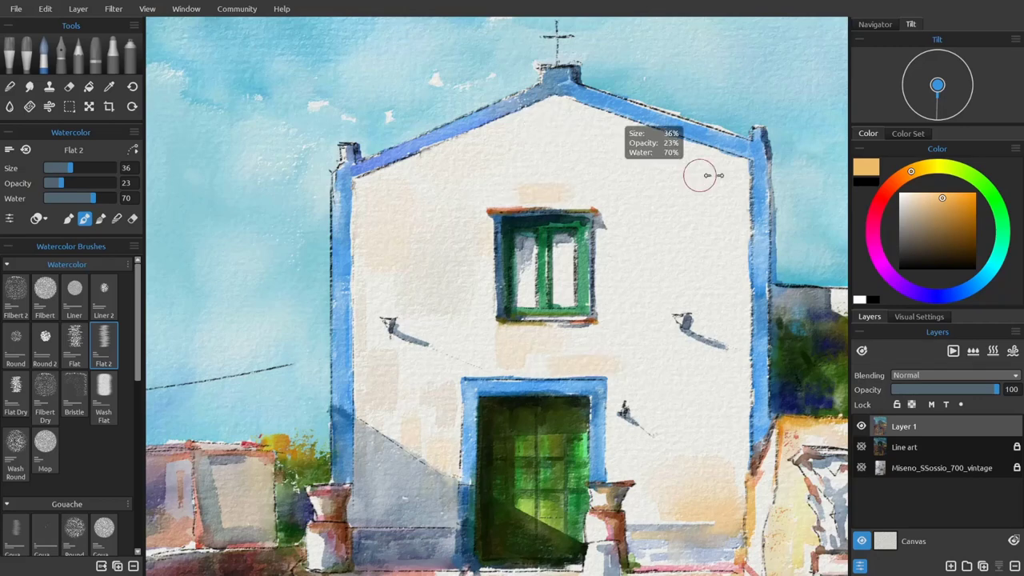
Add beige stone patches across the sunlit side of the facade with Flat 2 at opacity 23.
click(687, 352)
click(626, 252)
key(bracketleft)
key(bracketleft)
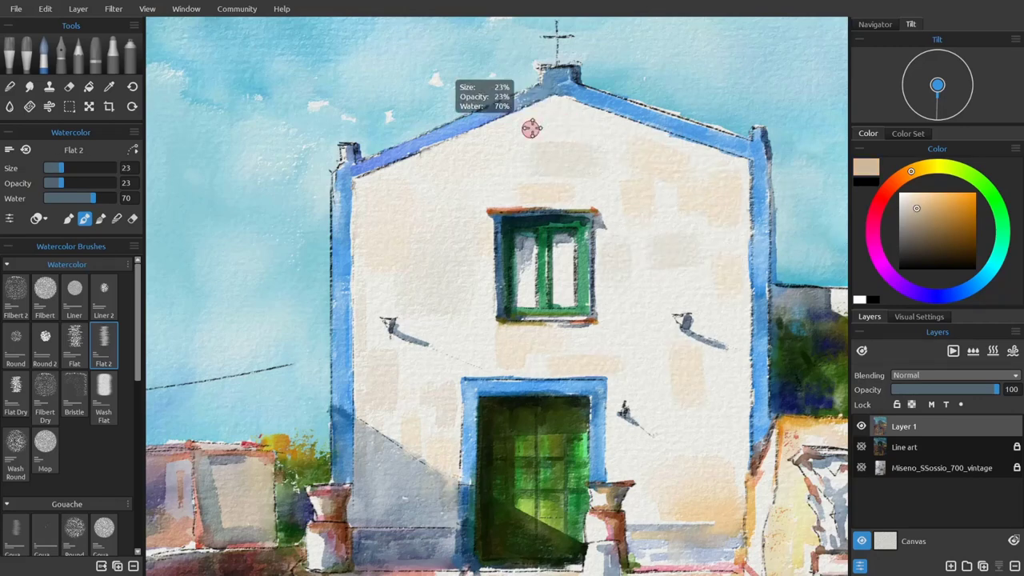
Add salmon tints at the gable peak, the facade's upper corner and above the window with Flat 2 at size 23.
click(532, 120)
click(361, 188)
drag(361, 188, 368, 216)
click(597, 199)
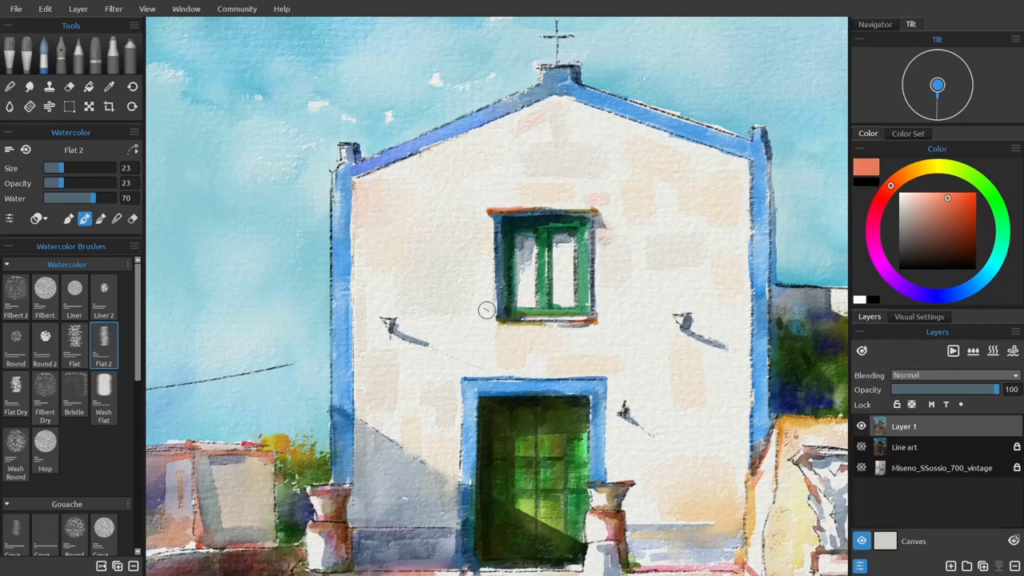
Paint olive green over the post's shadow on the step behind the boat with Flat 2 at size 20 and opacity 23.
key(ctrl+0)
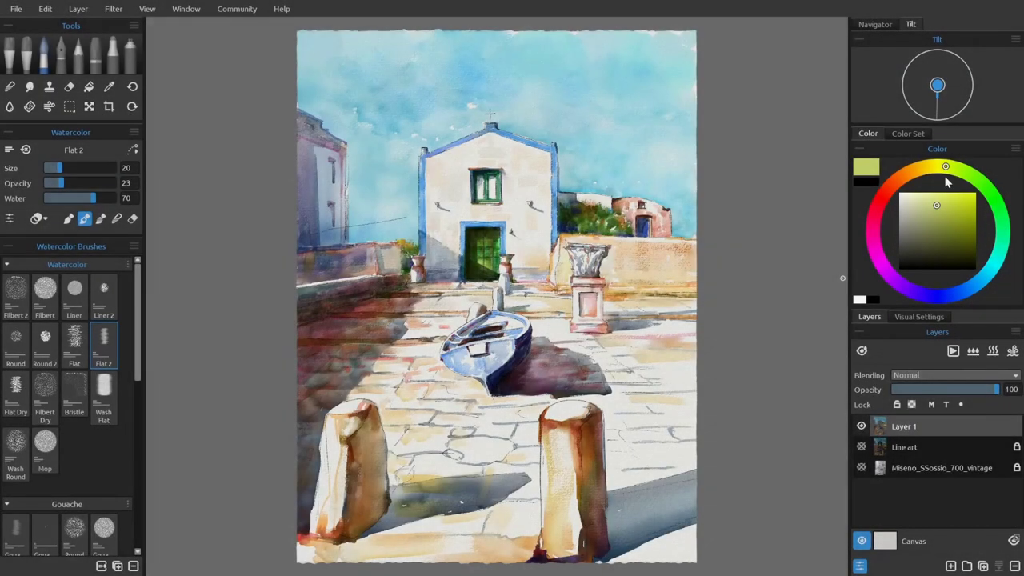
click(935, 223)
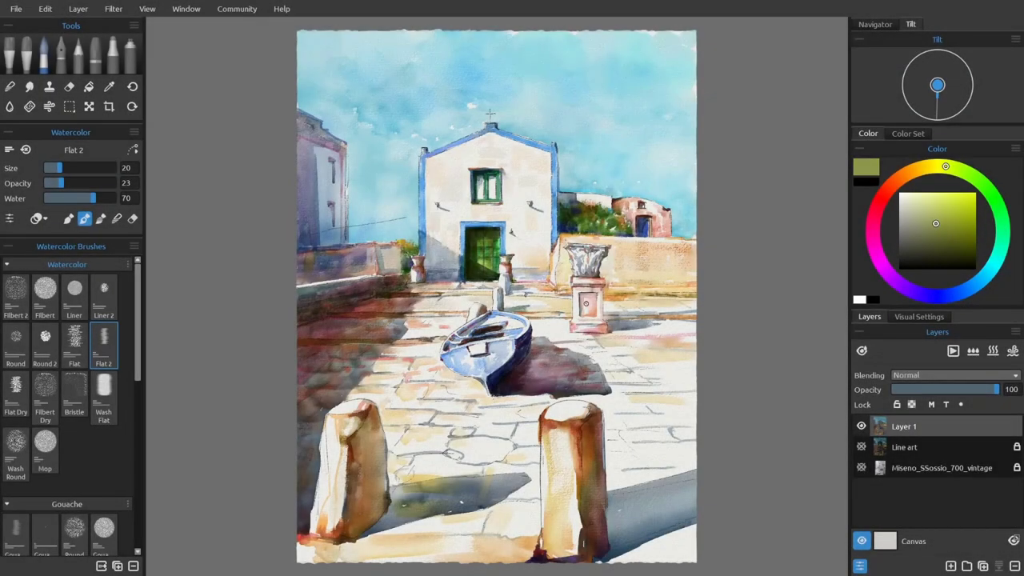
key(ctrl+plus)
key(ctrl+plus)
drag(552, 302, 524, 283)
key(ctrl+plus)
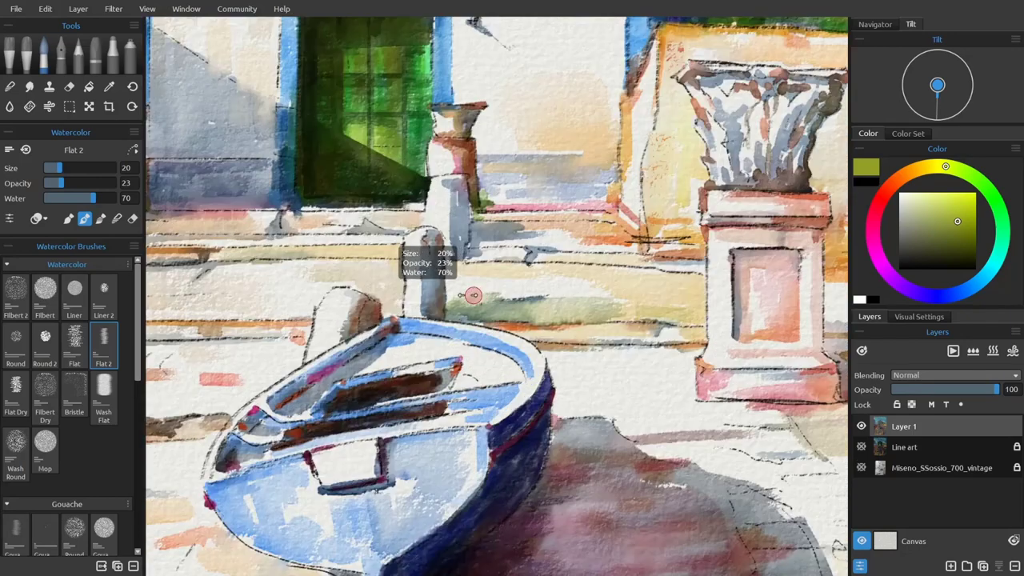
Deepen the step's shadow with olive at size 12 and add green touches at the base of the post beside the door.
key(bracketleft)
alt+click(468, 300)
alt+click(522, 320)
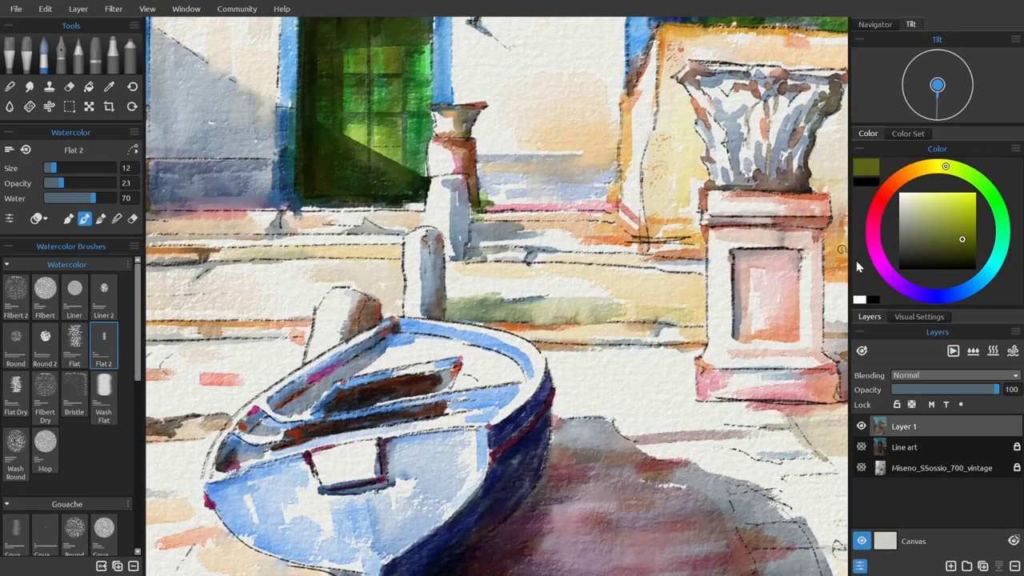
alt+click(640, 266)
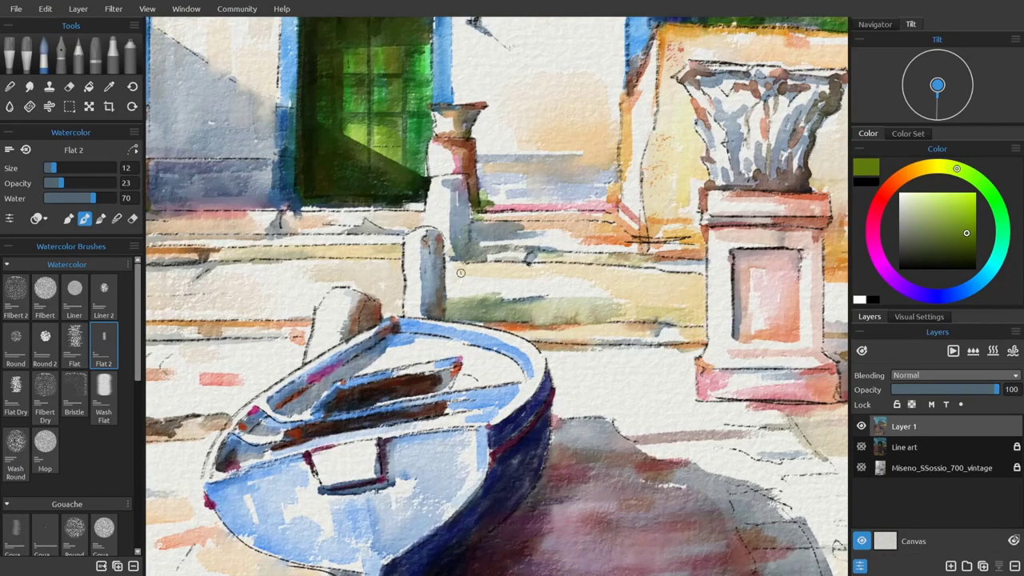
alt+click(467, 244)
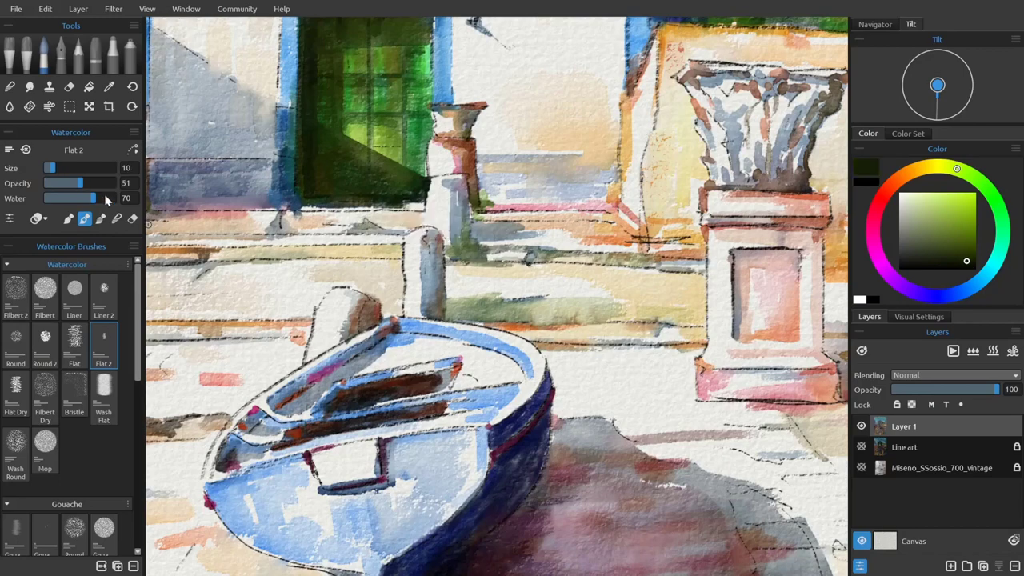
Paint fine dark accents along the top step below the shaded wall with Flat 2 at opacity 51 and water 53.
scroll(342, 218, left, 5)
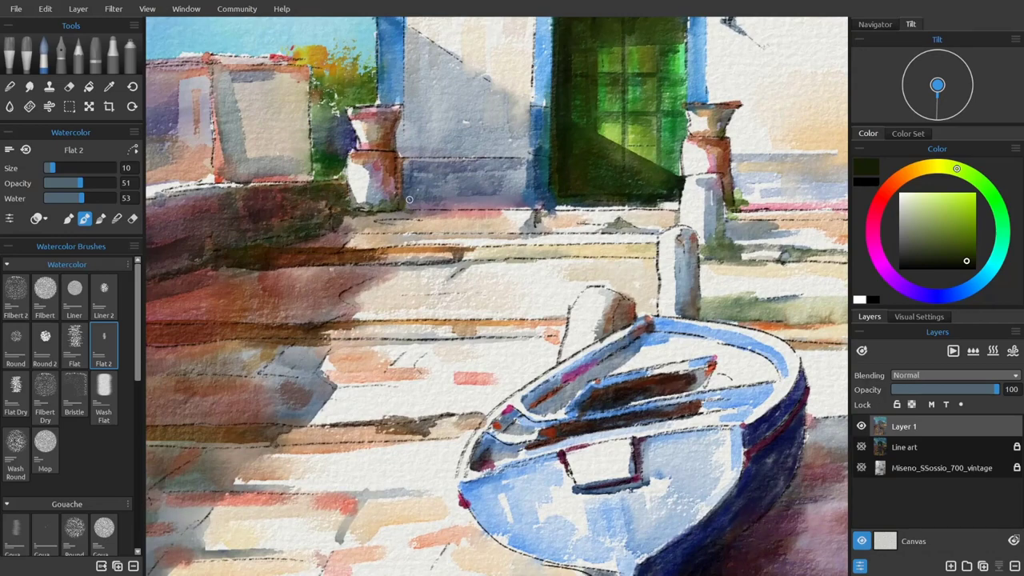
key(bracketleft)
alt+click(442, 223)
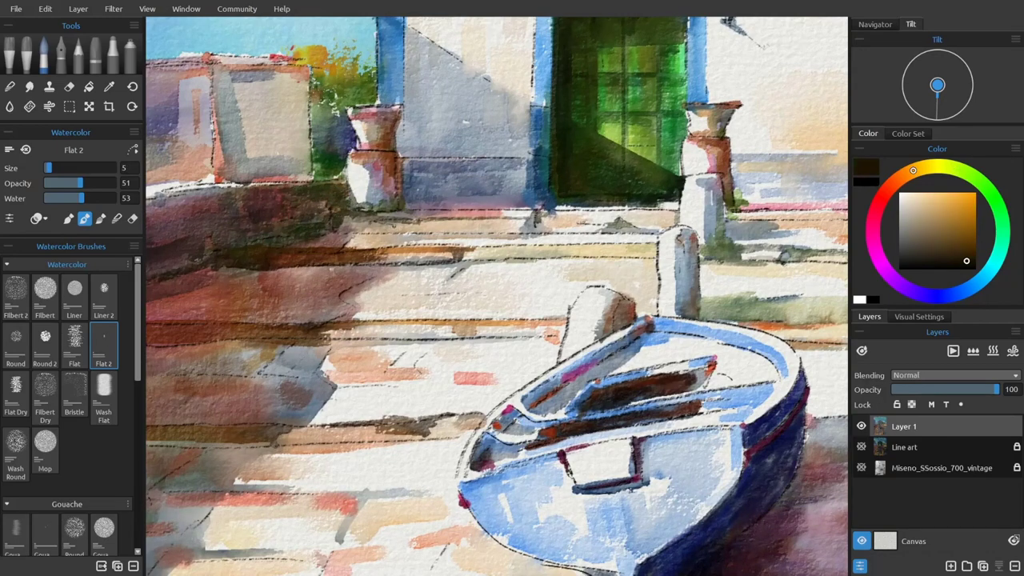
Paint dark brown strokes beneath the low wall's white edge and along the shaded step edges with Wash Flat at size 6.
scroll(415, 231, left, 7)
click(103, 390)
drag(292, 199, 501, 172)
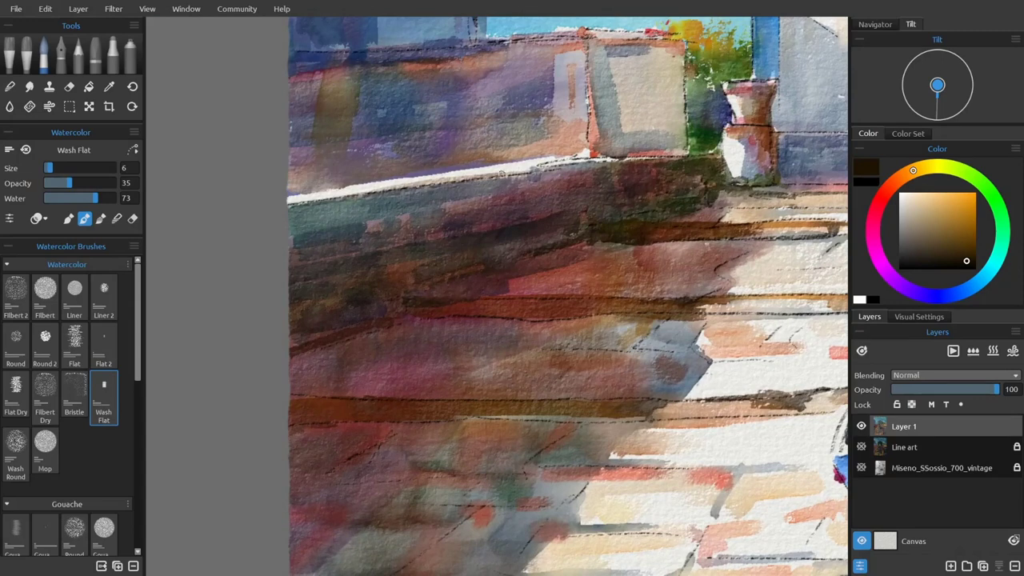
mouse_move(688, 305)
mouse_down()
mouse_move(799, 232)
mouse_move(733, 206)
mouse_up()
scroll(336, 49, up, 3)
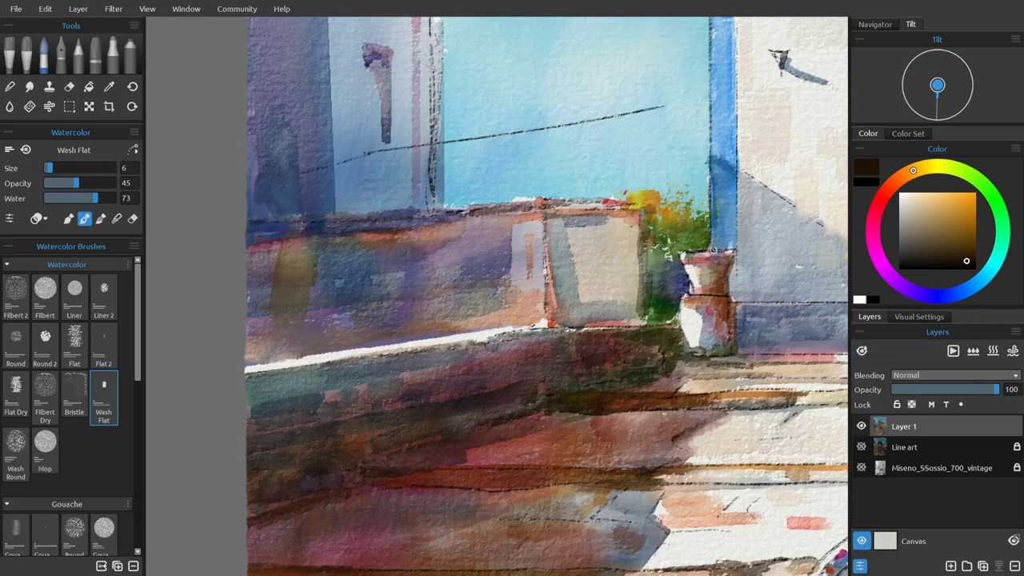
scroll(587, 326, down, 3)
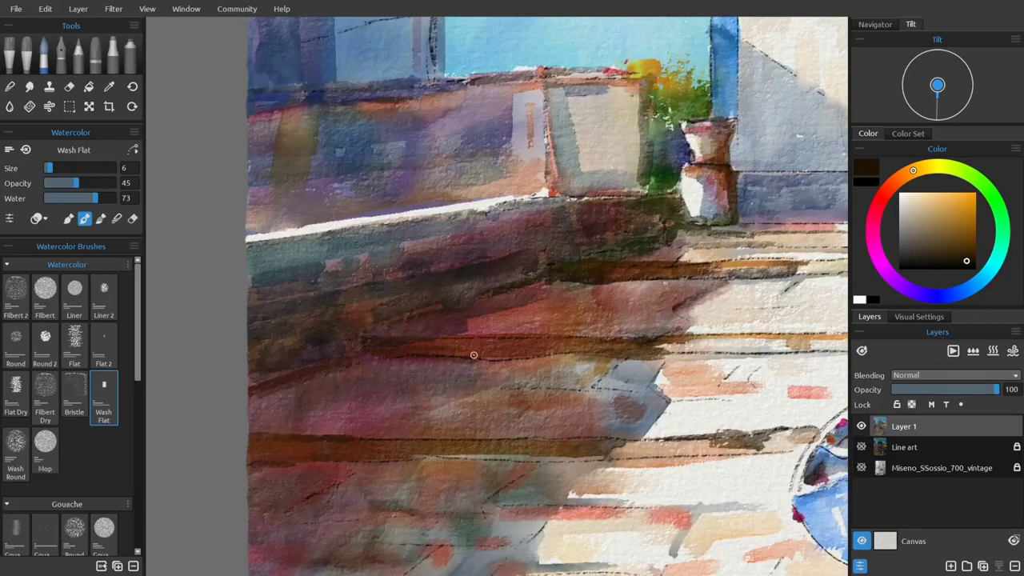
Extend the dark brown accent along the lower shaded step's edge with Wash Flat at size 6 and opacity 45.
drag(623, 442, 459, 439)
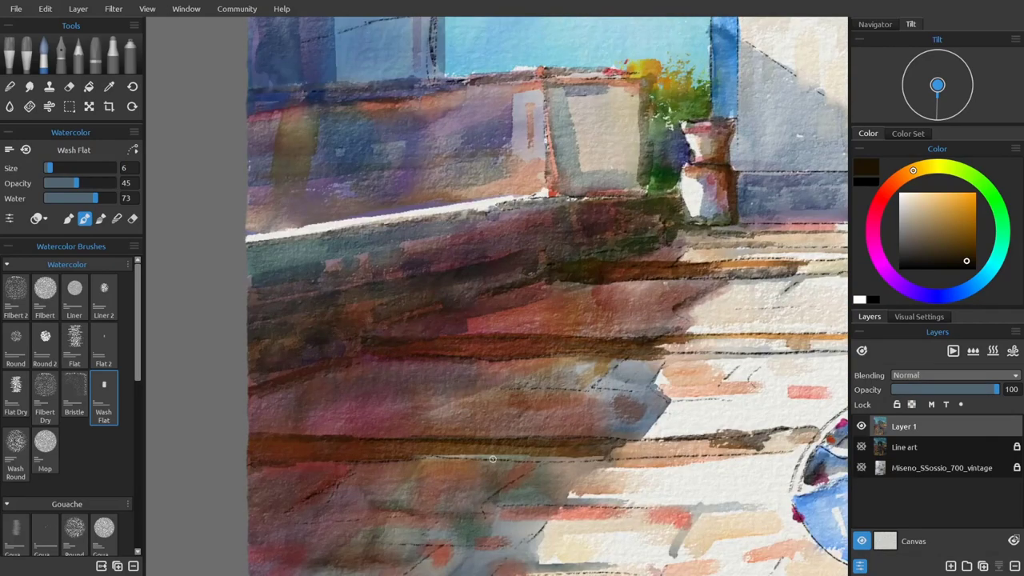
scroll(721, 354, right, 5)
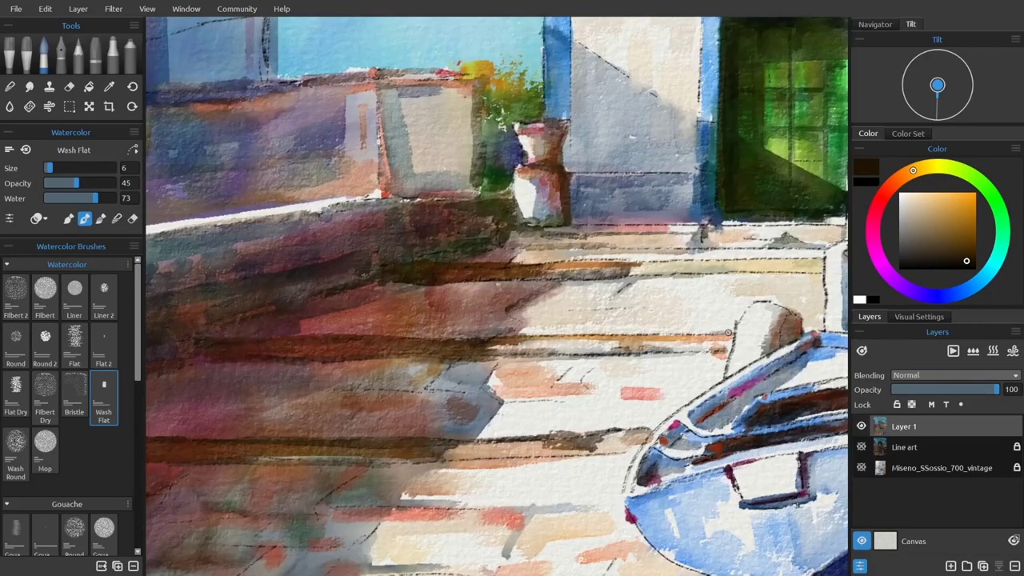
scroll(574, 171, up, 5)
scroll(584, 192, right, 3)
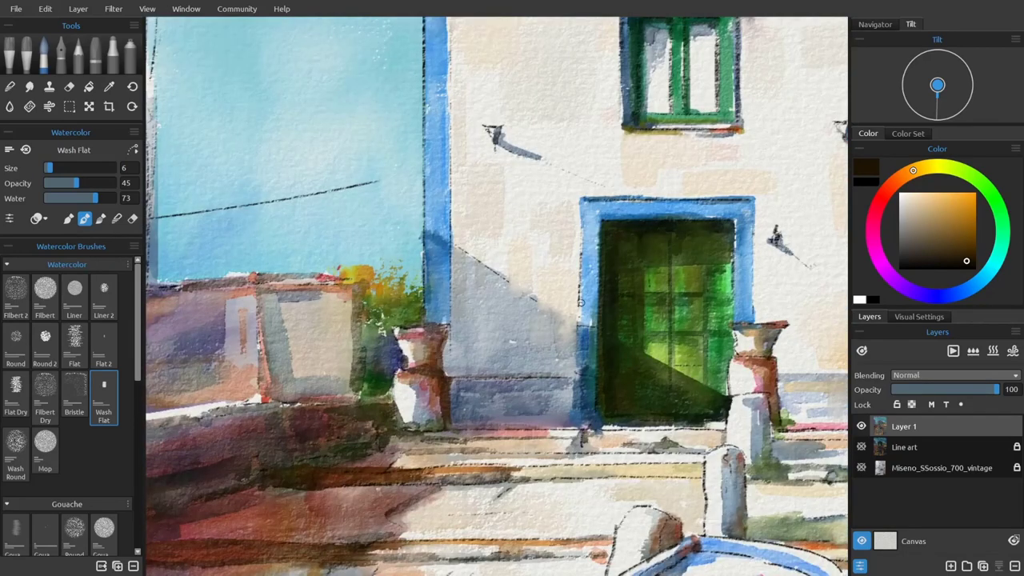
scroll(367, 352, down, 5)
scroll(367, 352, right, 2)
scroll(593, 318, up, 2)
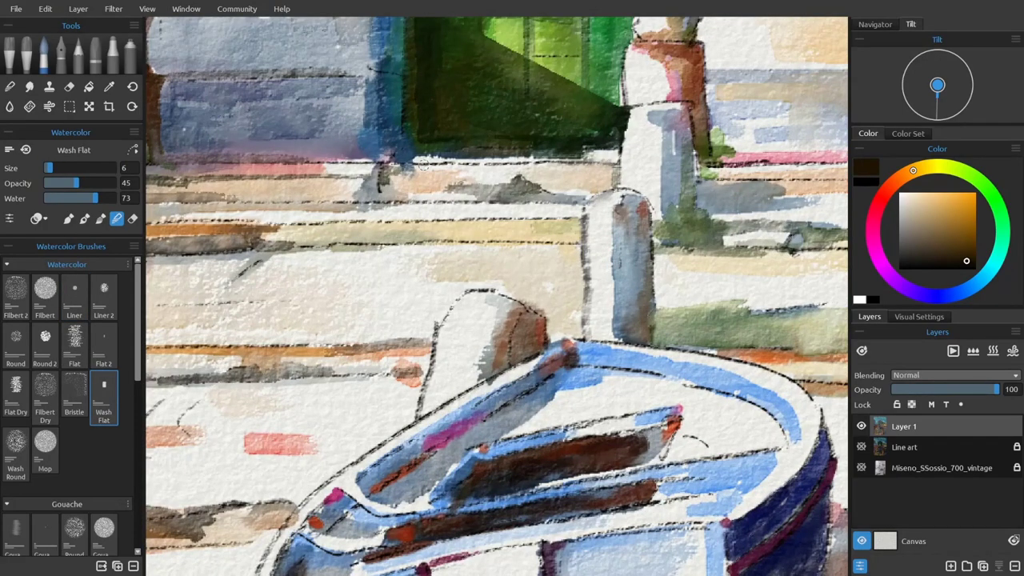
scroll(496, 295, left, 6)
scroll(328, 356, down, 5)
scroll(710, 250, left, 4)
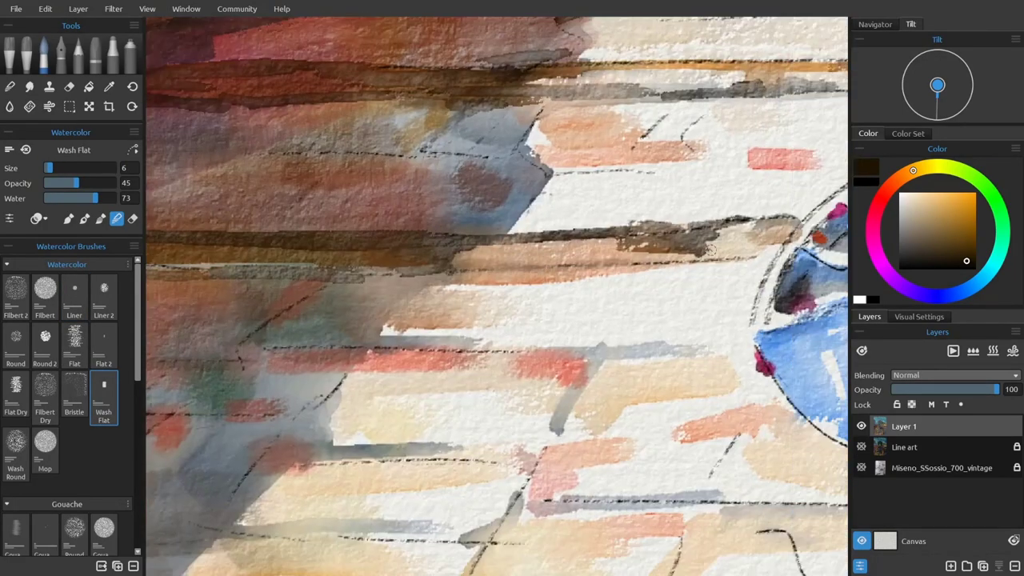
Look over the boat, its cast shadow, the stone pedestal and the paving out to the painting's right edge.
scroll(381, 382, right, 6)
scroll(542, 181, down, 3)
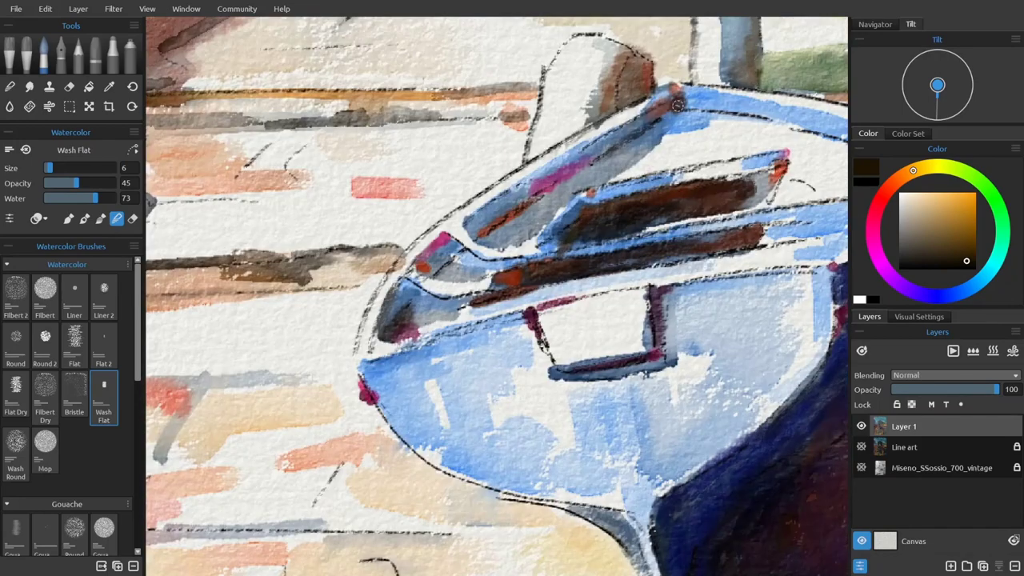
scroll(677, 104, right, 5)
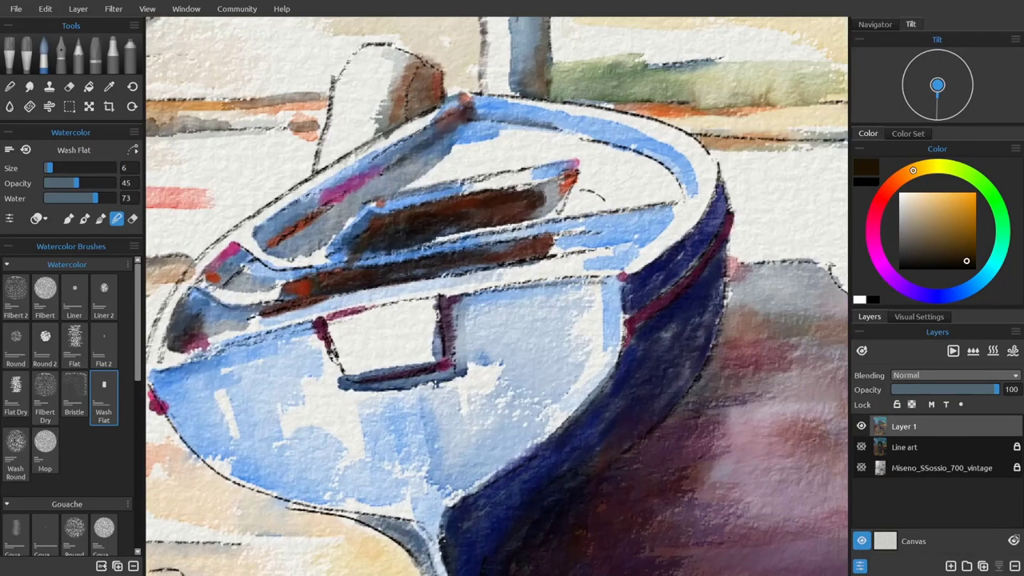
scroll(208, 397, down, 5)
scroll(406, 288, left, 2)
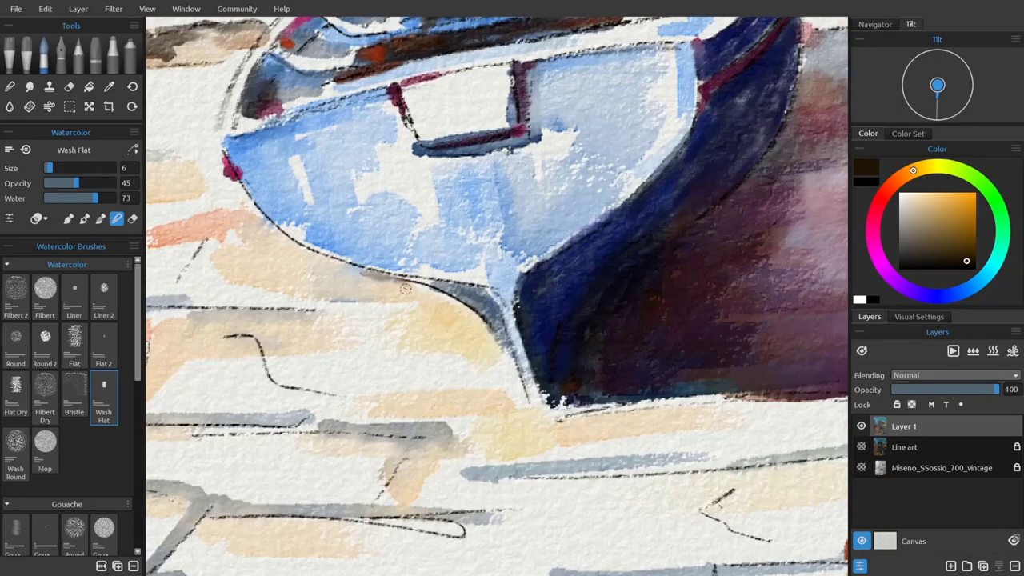
scroll(574, 384, up, 5)
scroll(574, 384, right, 4)
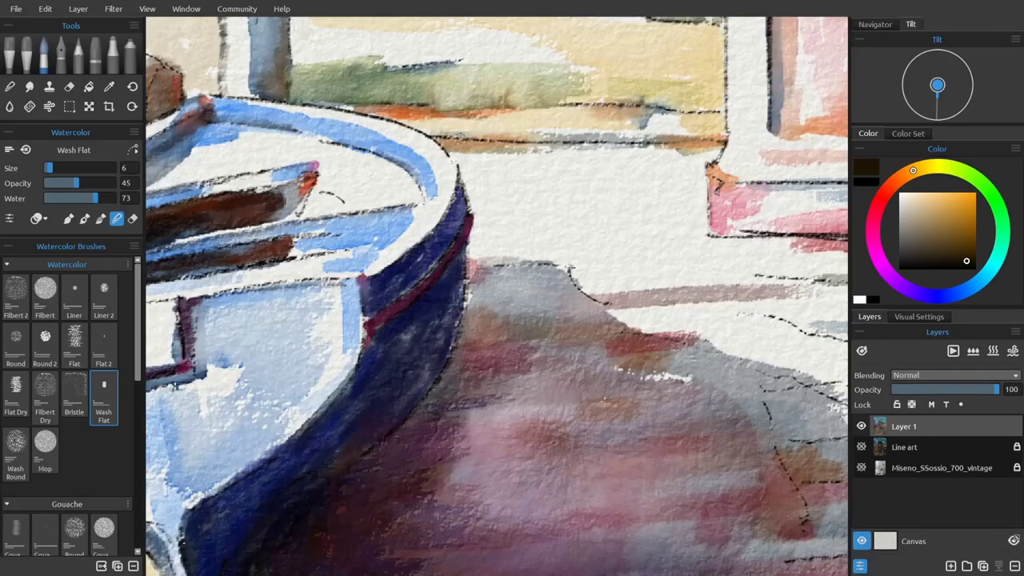
scroll(724, 154, right, 4)
scroll(723, 154, up, 2)
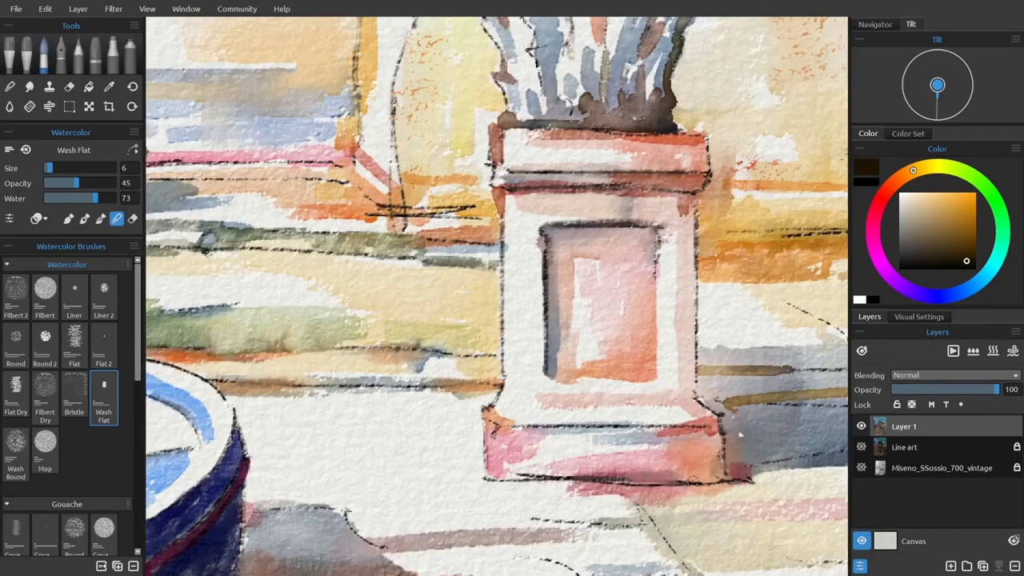
scroll(423, 370, right, 5)
scroll(422, 370, down, 1)
scroll(422, 371, right, 5)
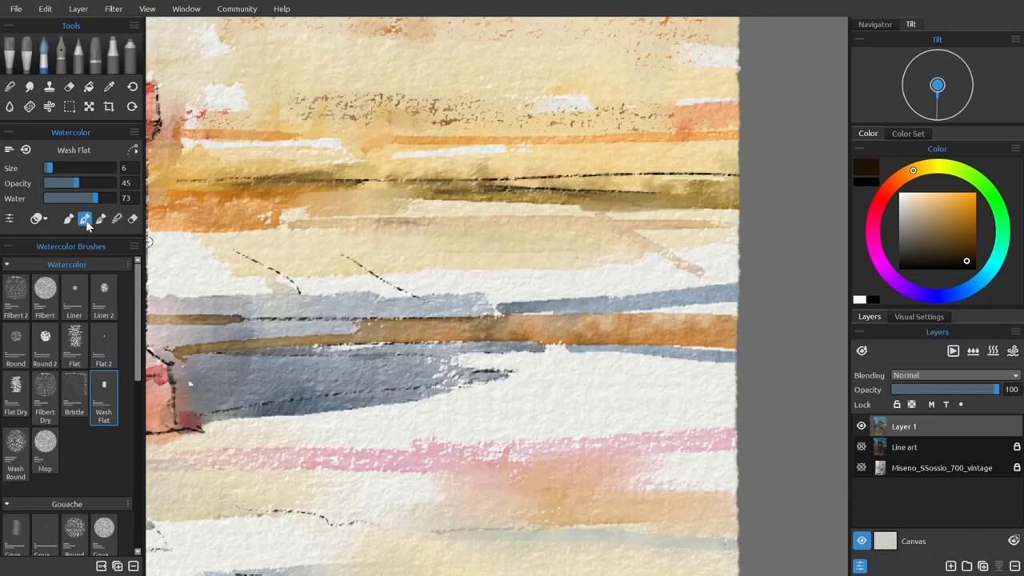
Paint dark brown strokes along the base of the yellow wall beyond the pedestal with Wash Flat at size 6.
drag(736, 200, 598, 201)
drag(736, 178, 565, 179)
drag(438, 191, 351, 192)
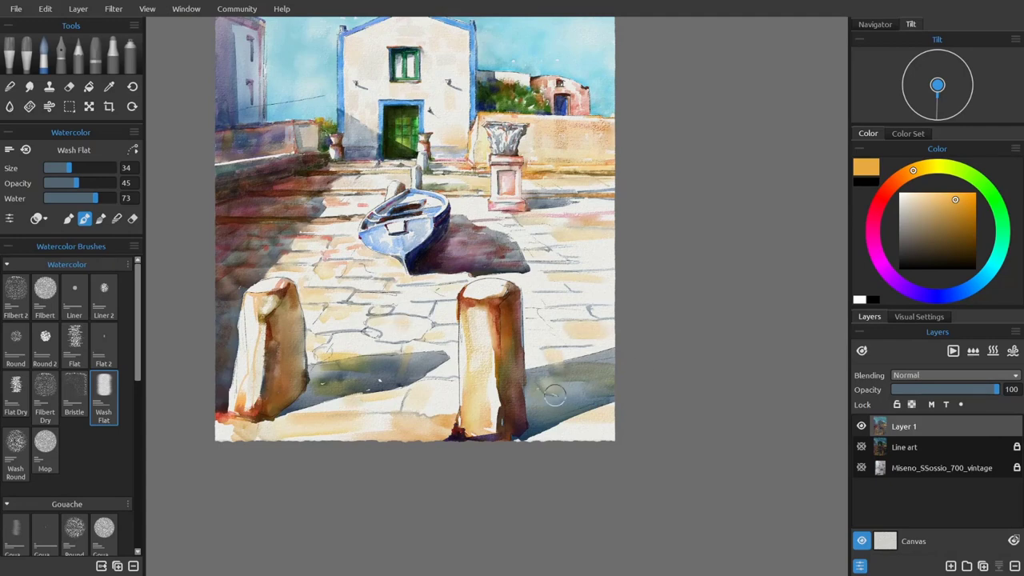
Paint soft peach and salmon patches over the sunlit paving around the boat and bollards with Wash Flat at sizes 27 and 13.
alt+click(551, 293)
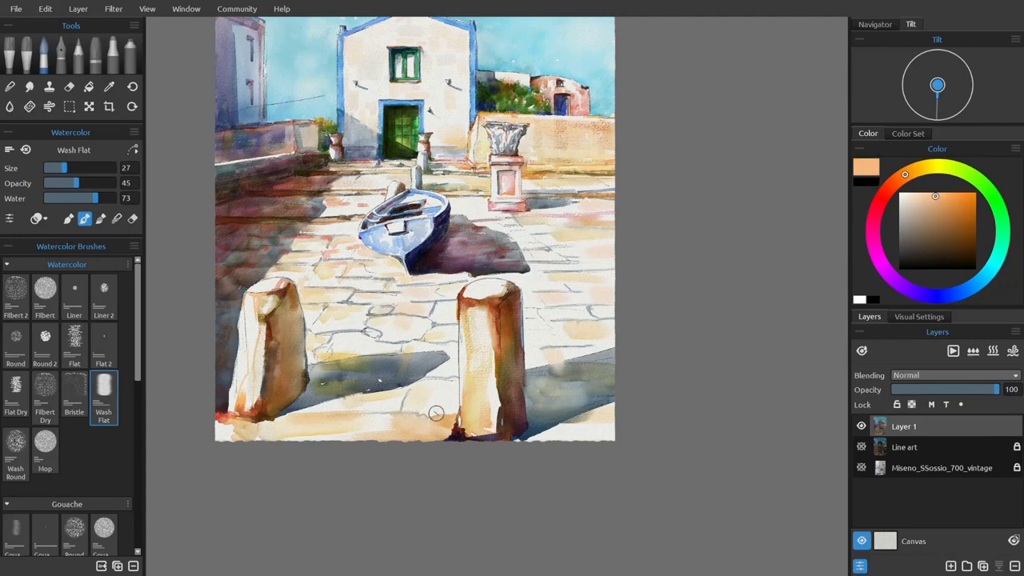
scroll(368, 330, up, 5)
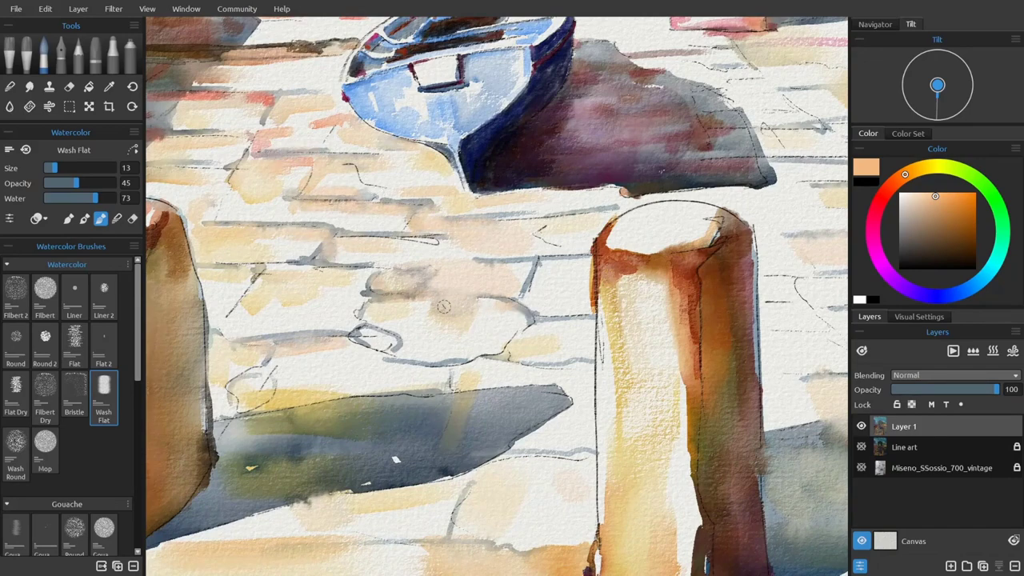
drag(592, 203, 371, 255)
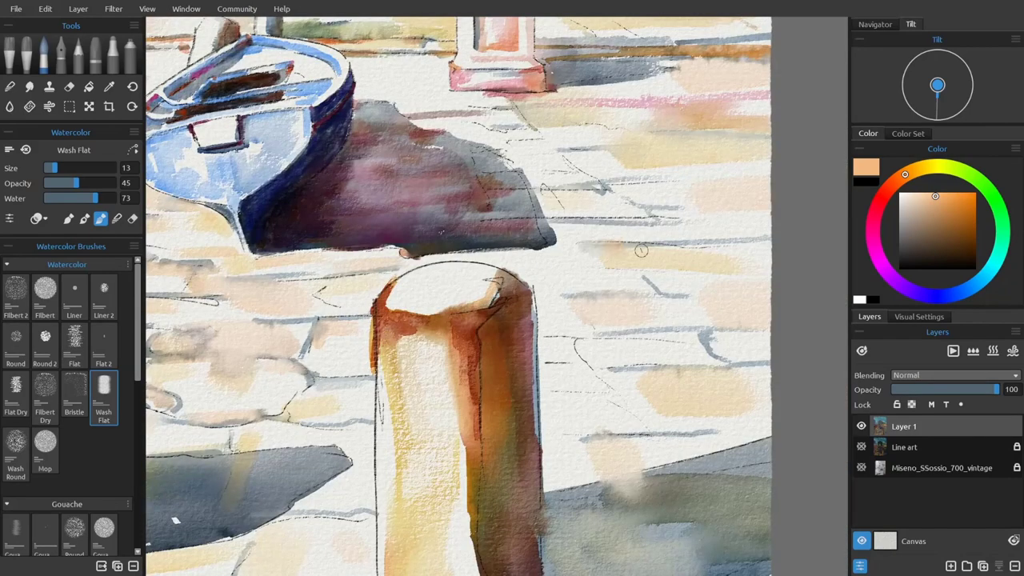
alt+click(639, 225)
drag(303, 71, 464, 202)
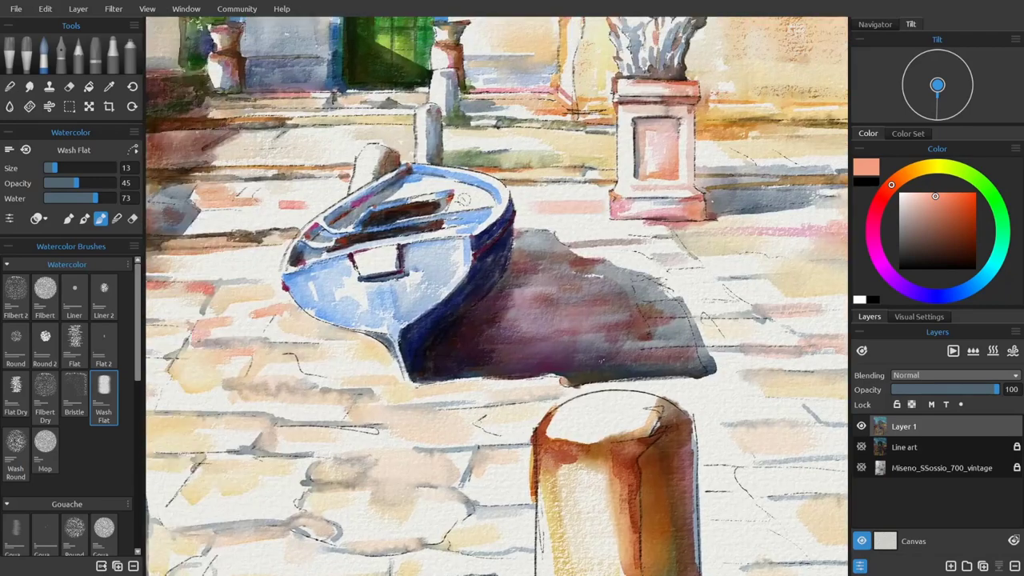
key(m)
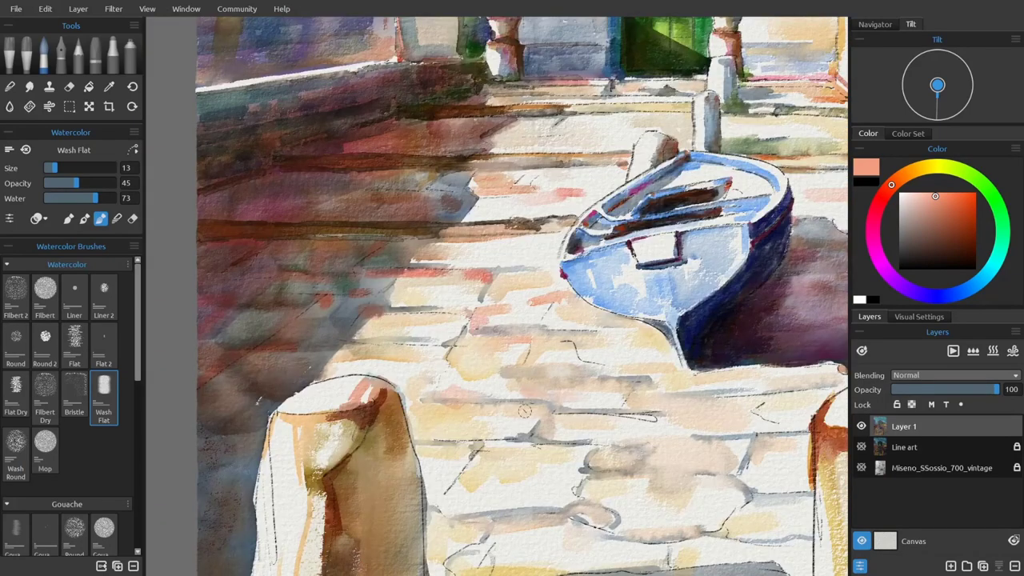
drag(611, 382, 483, 369)
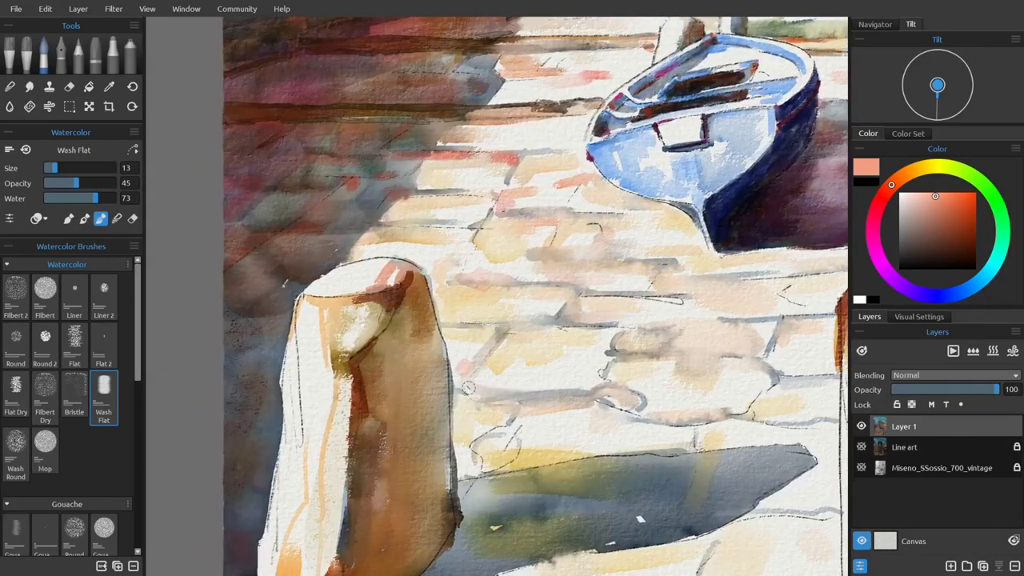
Add golden yellow patches to the paving beside the left bollard with Wash Flat at size 29 and Flat Dry at size 20.
alt+click(592, 344)
drag(598, 330, 616, 352)
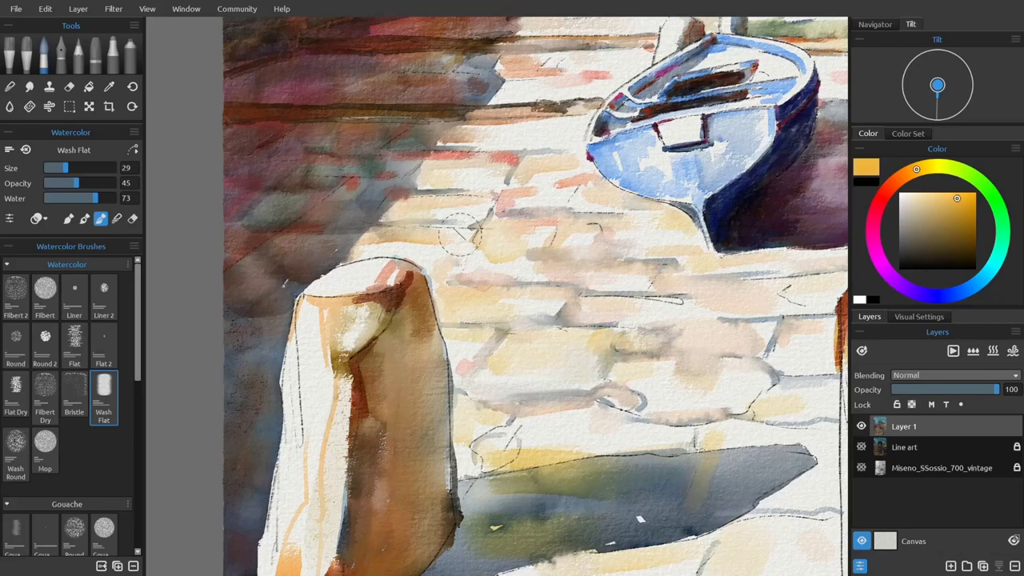
click(16, 392)
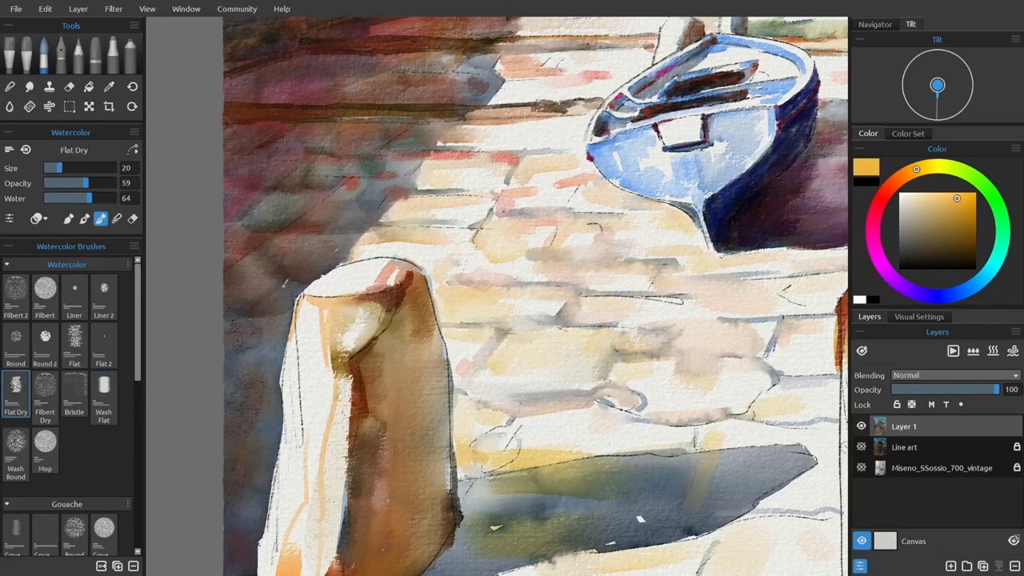
drag(735, 380, 776, 257)
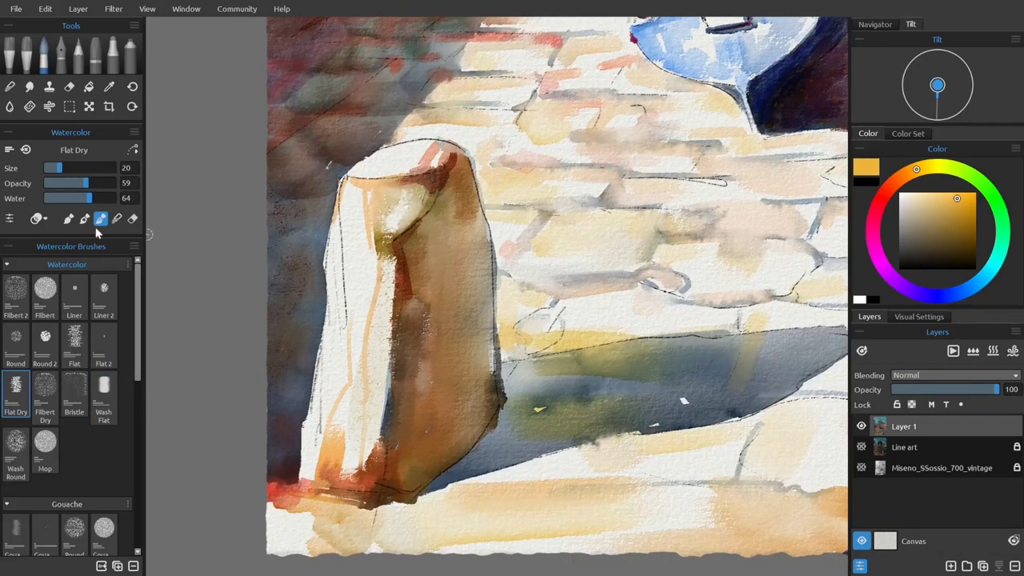
drag(563, 377, 384, 328)
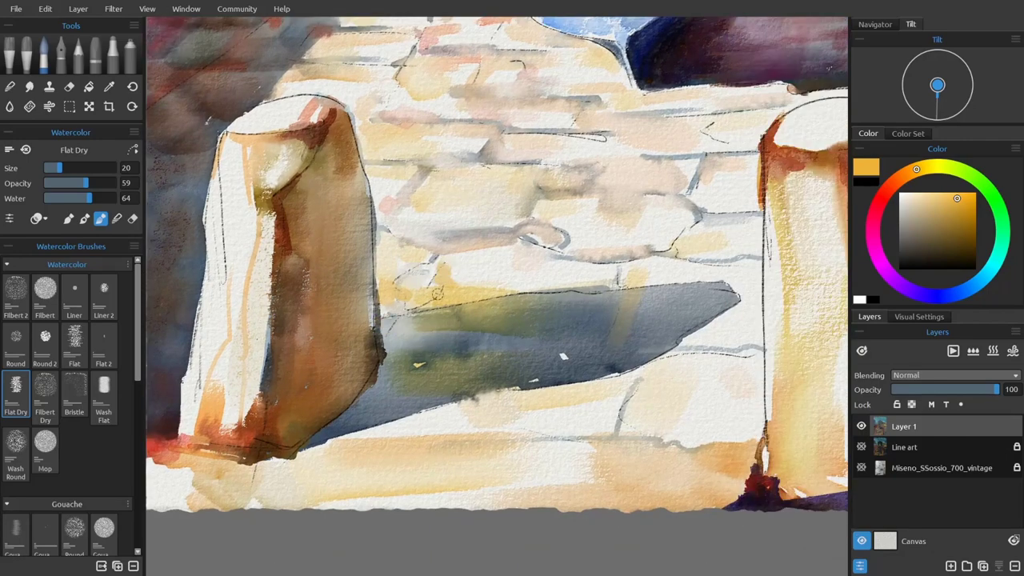
drag(522, 122, 606, 264)
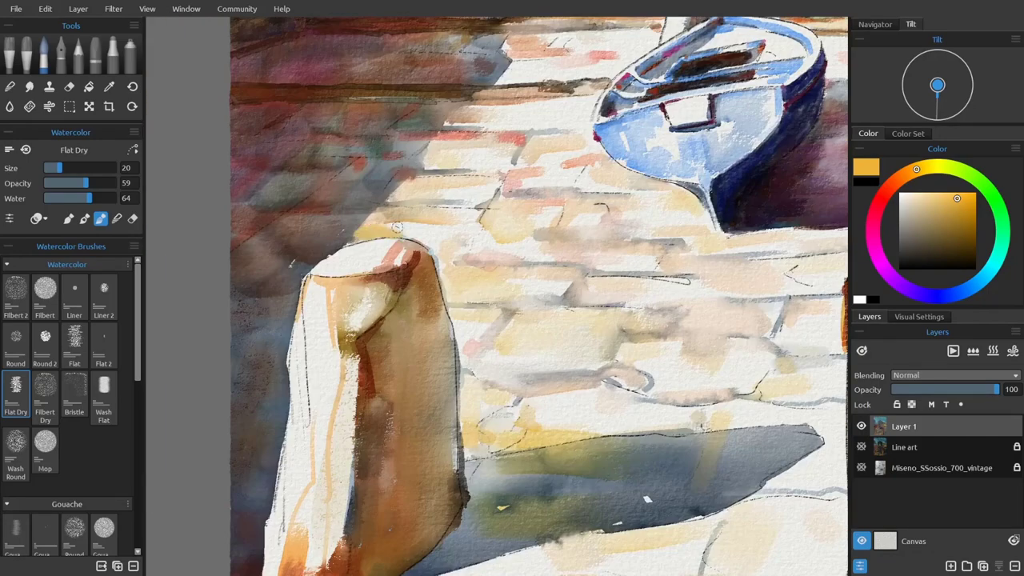
Paint golden and ochre touches on the paving and below the step edge beside the boat with Wash Flat at sizes 12 to 8.
key(b)
key(n)
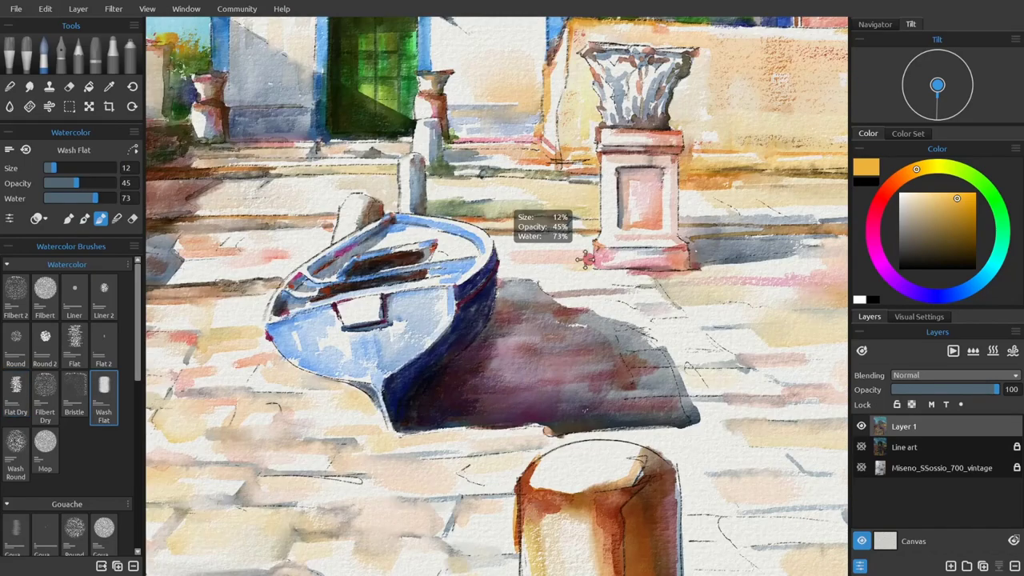
scroll(636, 212, up, 3)
alt+click(414, 298)
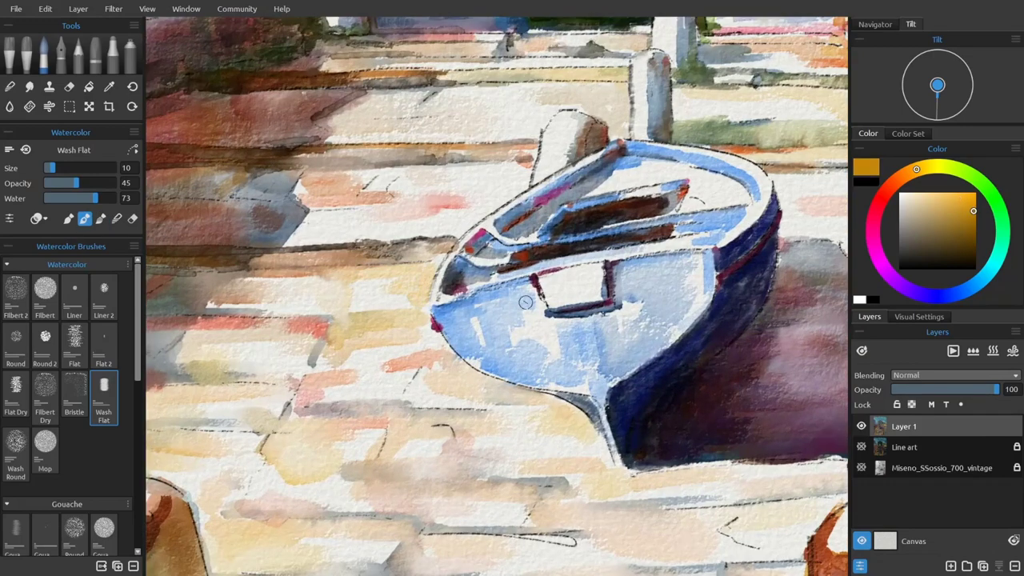
key(bracketleft)
alt+click(463, 215)
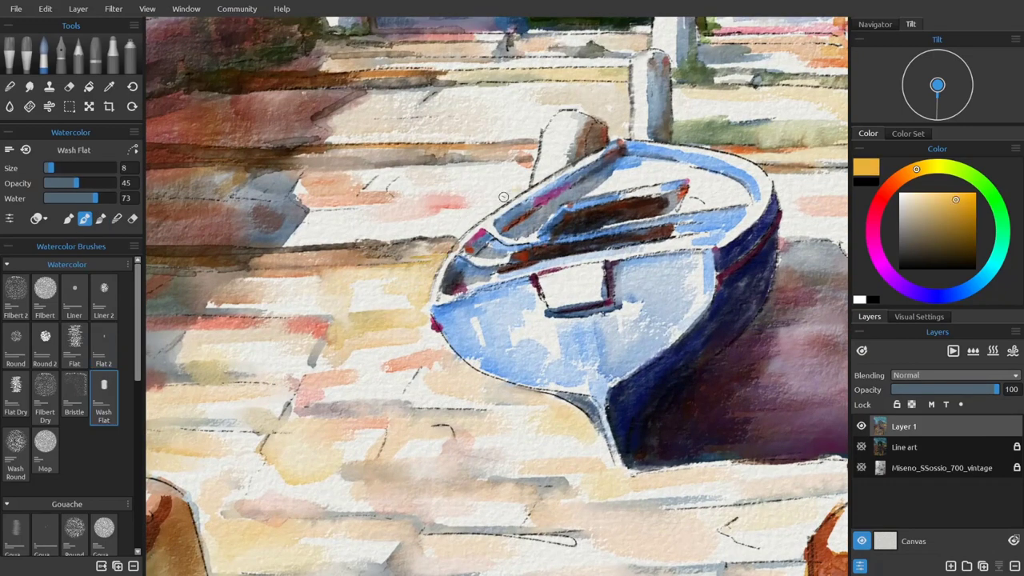
Add thin golden strokes under the step edge behind the boat at opacity 34 and tidy them with the Round Soft 2 eraser at size 9.
key(s)
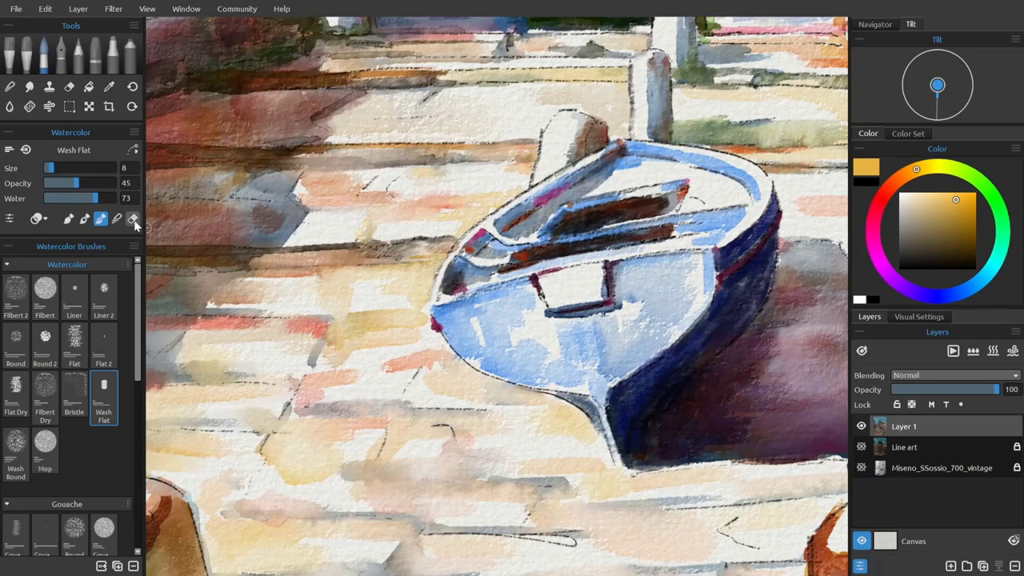
key(b)
click(67, 185)
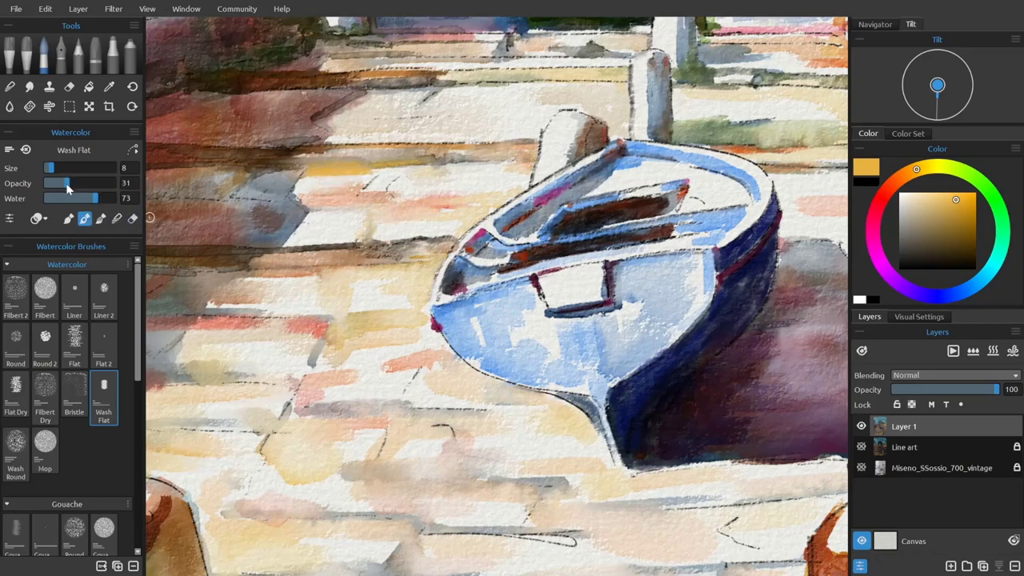
key(e)
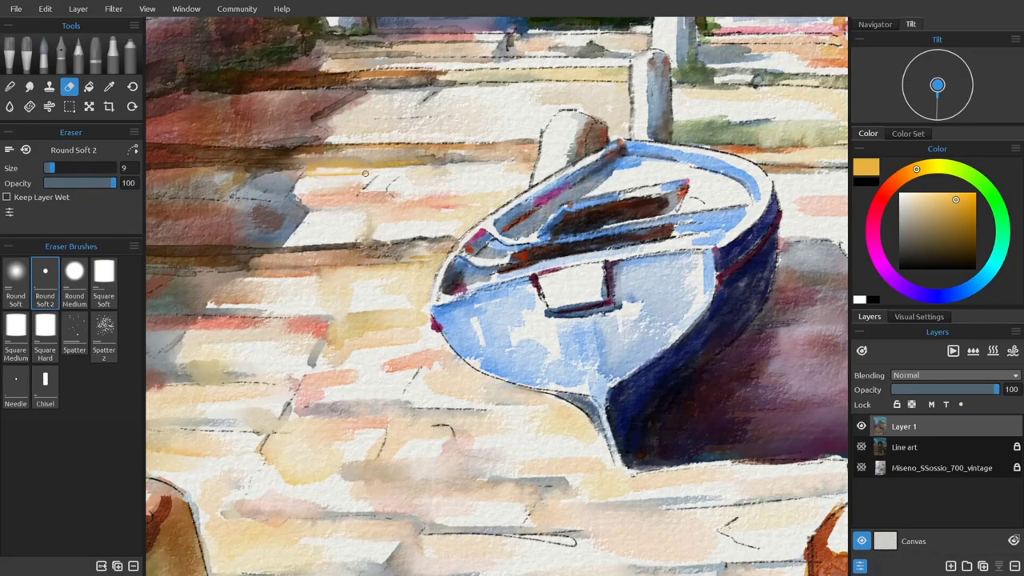
key(b)
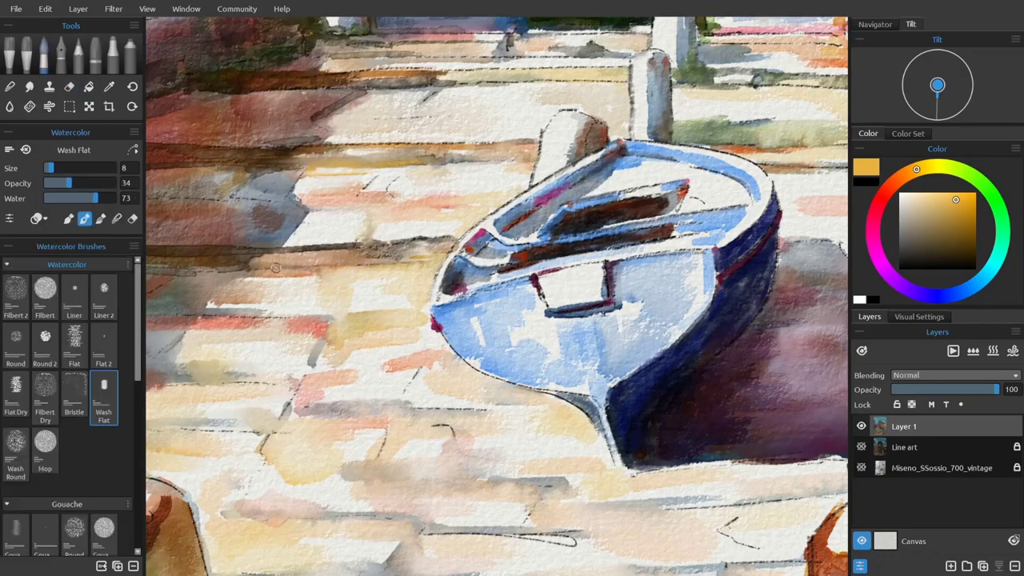
Paint teal touches into the green shadows behind the boat and at the post's base with Flat 2 at size 16 and opacity 51.
mouse_move(642, 197)
mouse_down()
mouse_move(559, 273)
mouse_move(494, 293)
mouse_up()
click(988, 270)
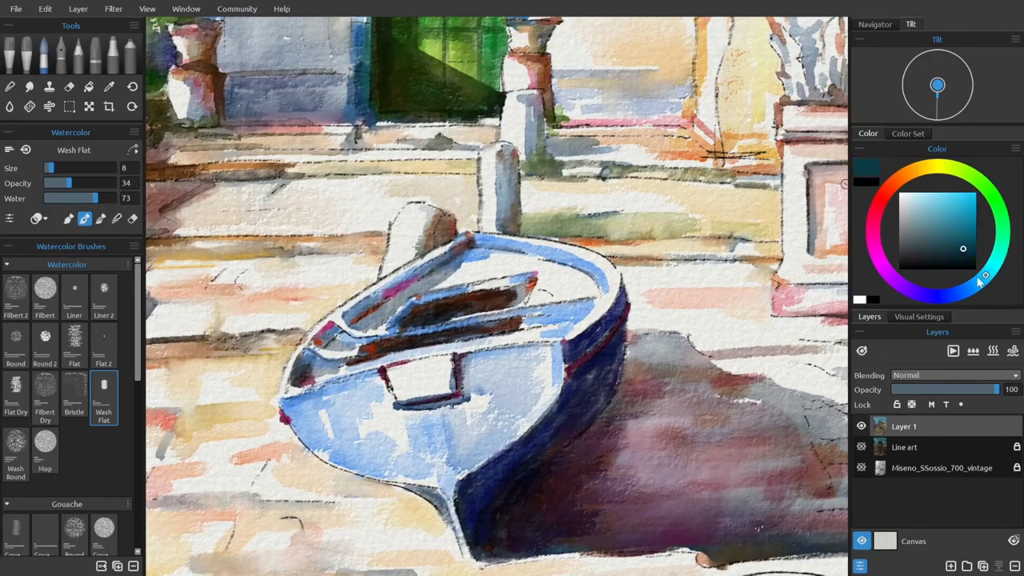
click(969, 240)
click(104, 343)
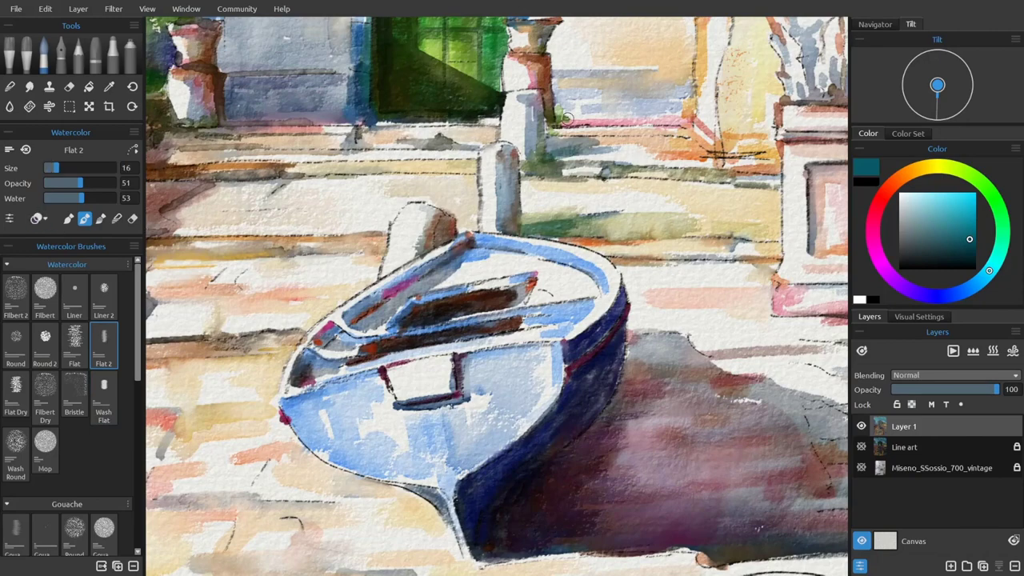
drag(596, 129, 416, 202)
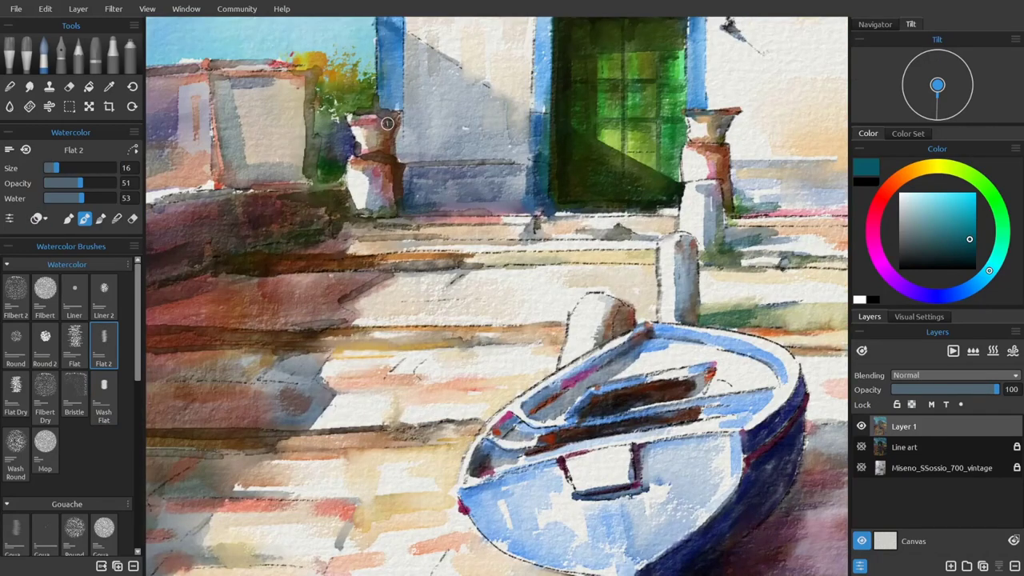
Set the Flat 2 watercolor brush size to 11.
drag(692, 328, 458, 276)
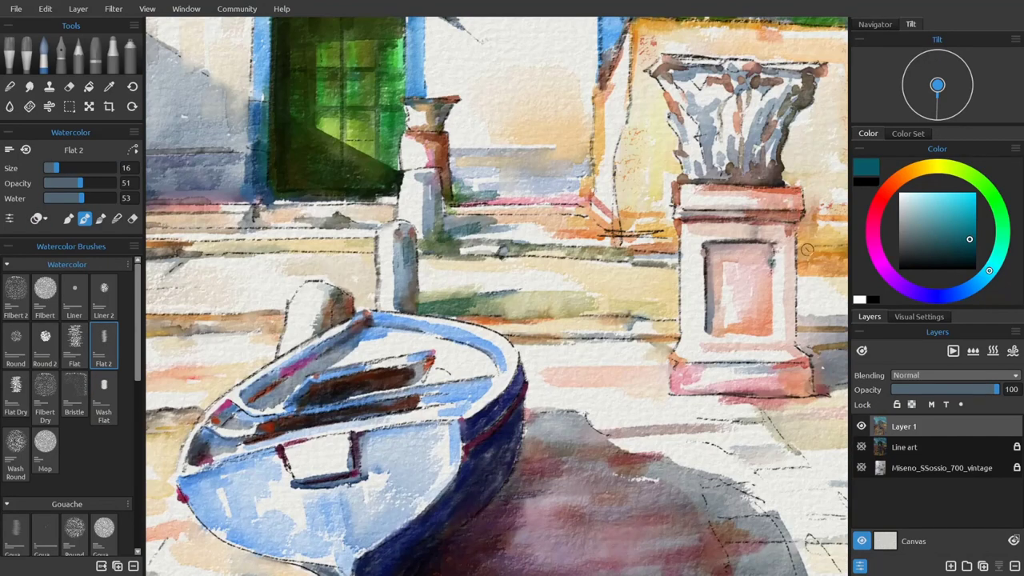
drag(807, 250, 637, 254)
key(bracketleft)
key(bracketleft)
key(bracketleft)
key(bracketleft)
key(bracketleft)
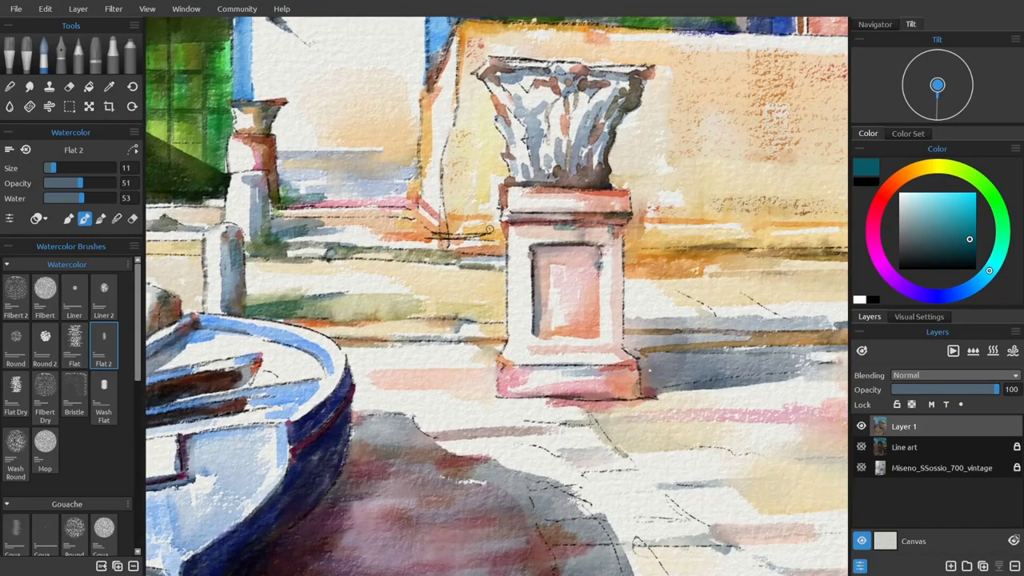
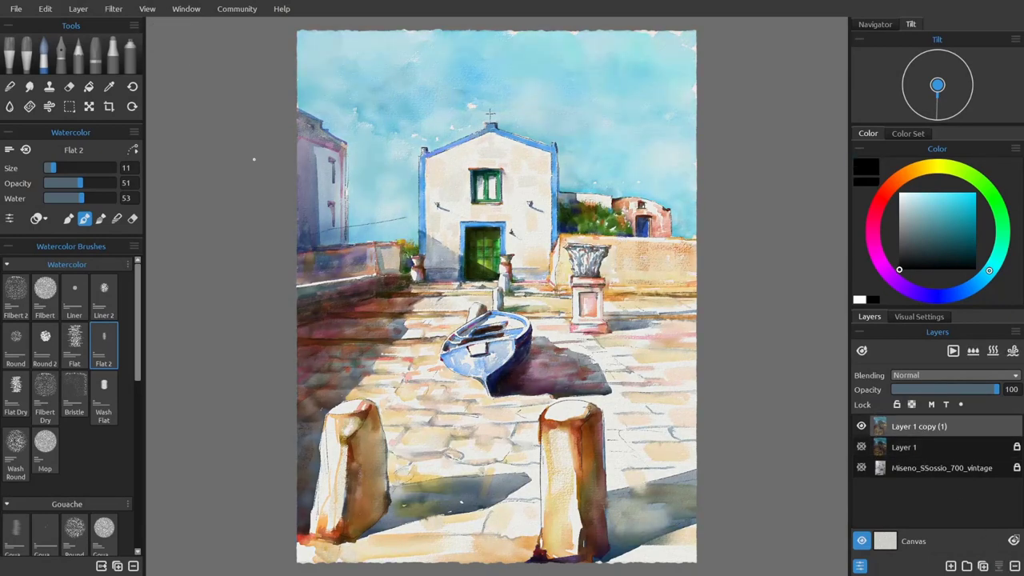
Ink black lines along the left wall's top and lower edges and its end block with the Wood ink pen at size 30.
key(i)
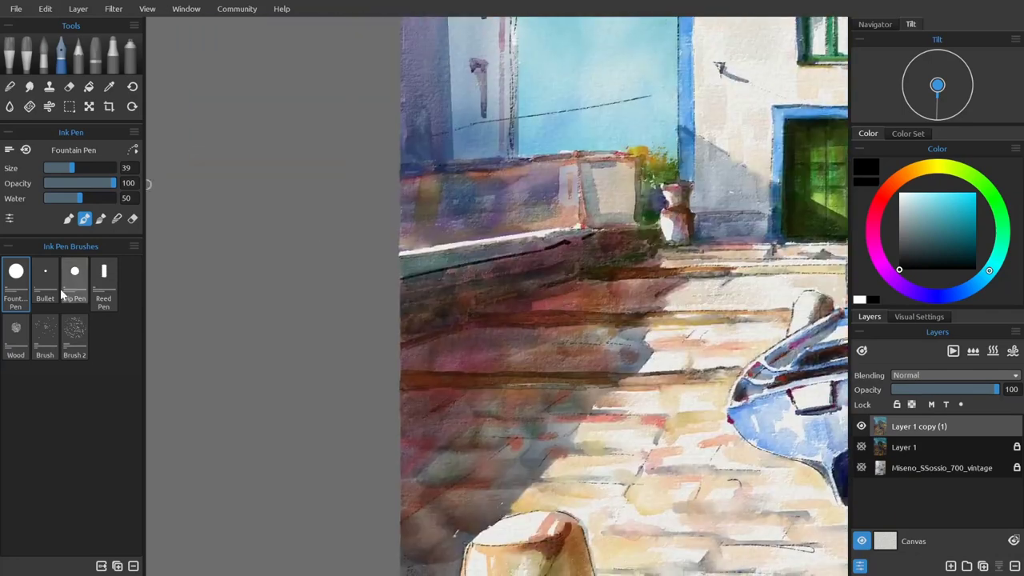
click(15, 336)
drag(403, 163, 508, 160)
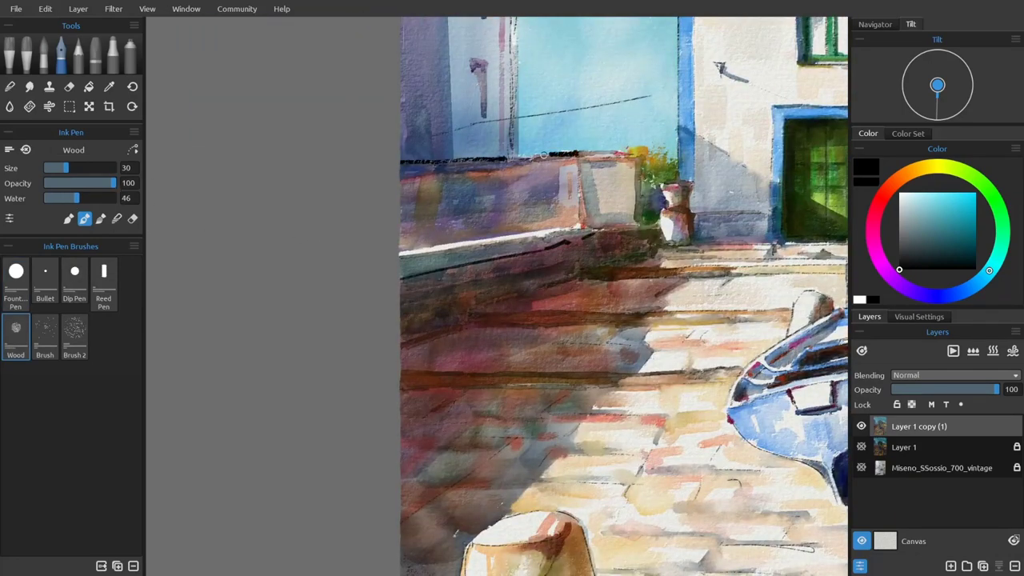
drag(400, 243, 589, 217)
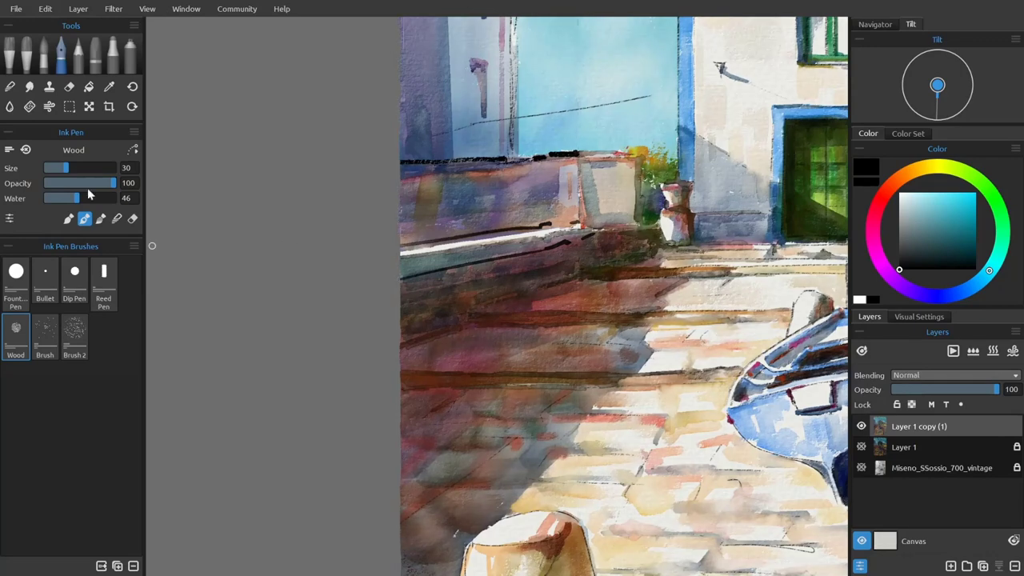
mouse_move(575, 154)
mouse_down()
mouse_move(577, 200)
mouse_move(643, 156)
mouse_up()
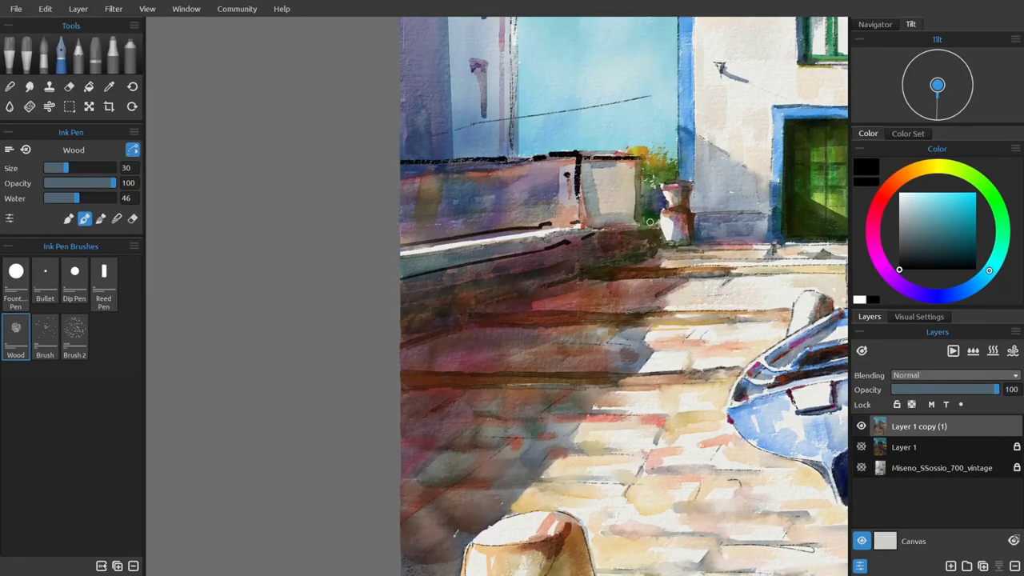
mouse_move(649, 221)
mouse_down()
mouse_move(665, 215)
mouse_move(664, 231)
mouse_up()
Ink the left wall's corner joint and lower ledge lines and the overhead cable with the Bullet pen, raising its size to 17.
click(44, 280)
drag(578, 200, 579, 224)
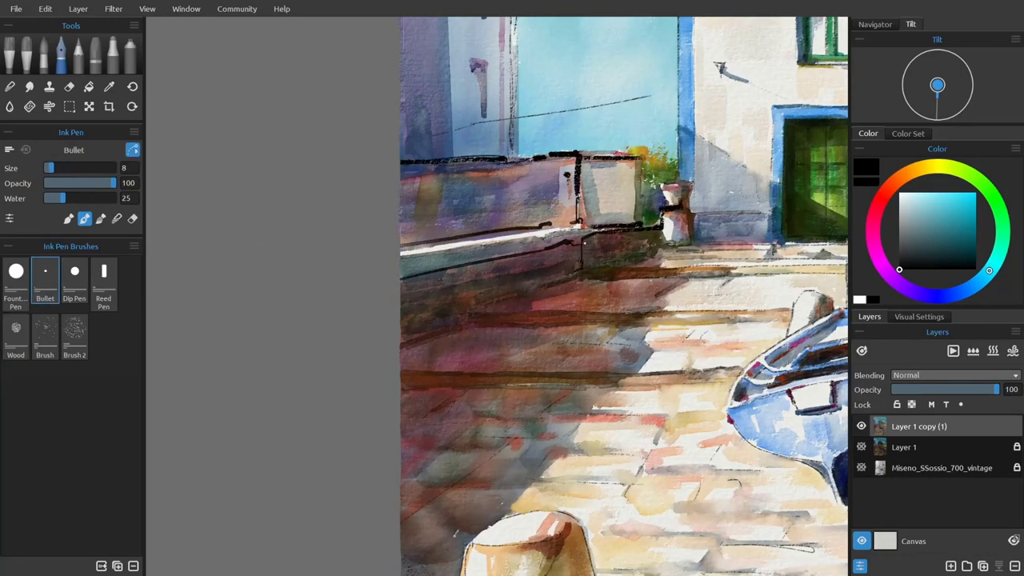
key(bracketright)
drag(582, 268, 400, 322)
drag(509, 293, 400, 335)
drag(721, 225, 519, 258)
Ink the left building's stepped roofline, cornice, corner edge and window tops with the Bullet pen at size 17.
scroll(497, 102, up, 5)
drag(454, 150, 510, 179)
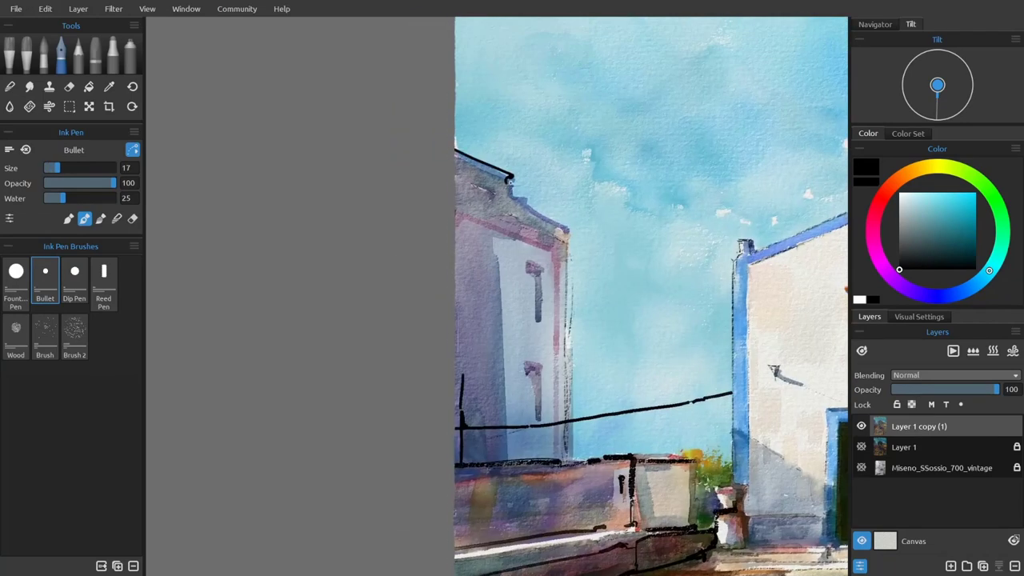
drag(454, 196, 570, 246)
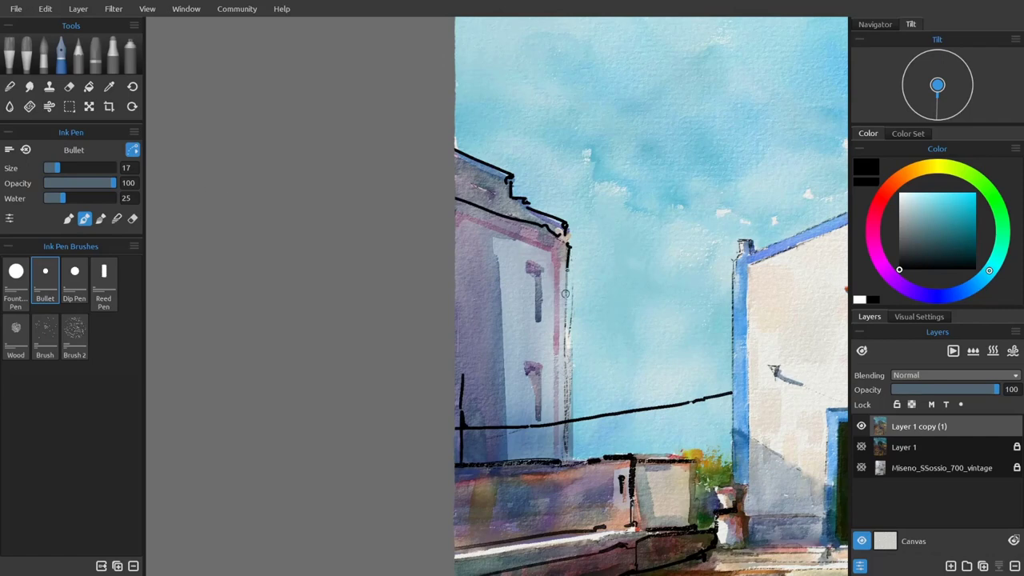
drag(564, 294, 571, 461)
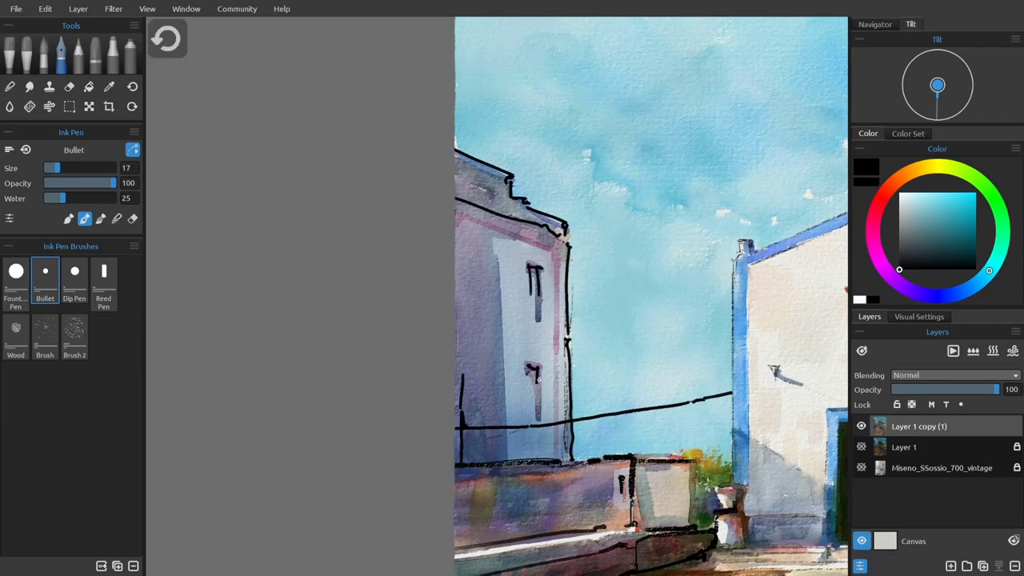
Ink the chapel's gable roofline, cross and outer left edge in black with the Bullet pen at size 17.
scroll(560, 264, right, 10)
mouse_move(409, 240)
mouse_down()
mouse_move(497, 228)
mouse_move(440, 245)
mouse_move(558, 185)
mouse_up()
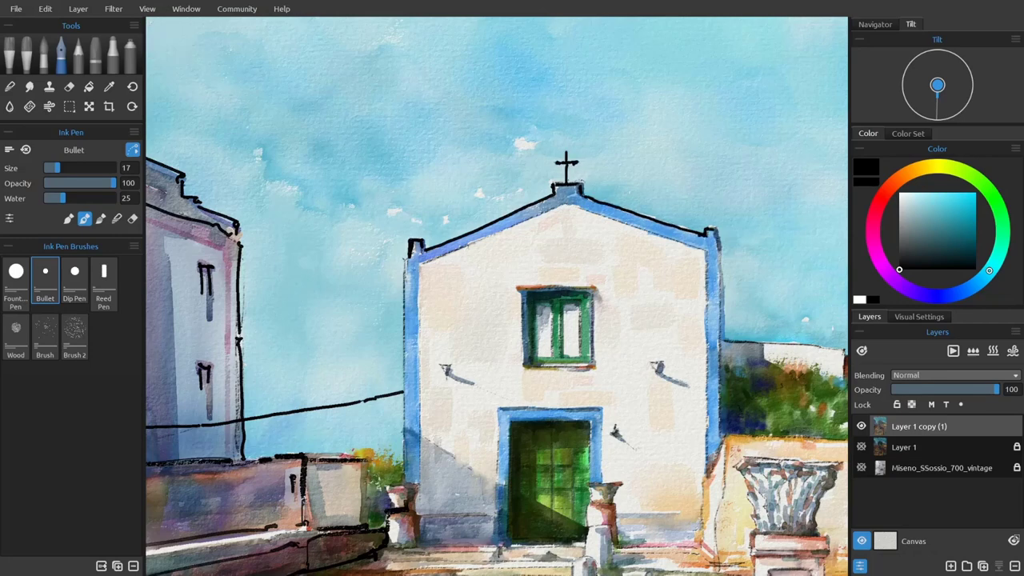
drag(404, 254, 403, 323)
drag(405, 392, 403, 469)
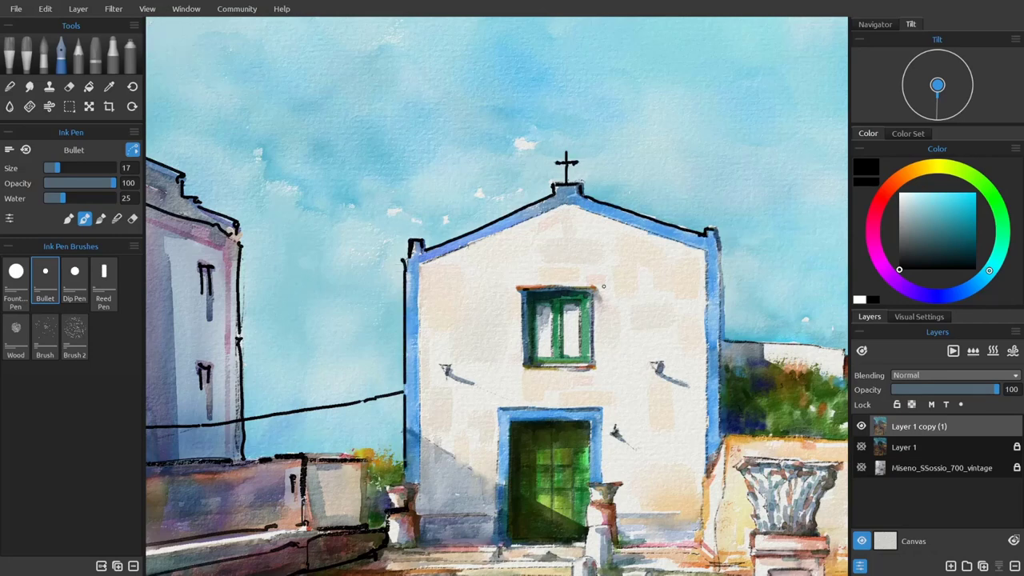
Ink the chapel's window frame, the wall lamps and the inner edges of the blue gable trim.
drag(524, 358, 586, 295)
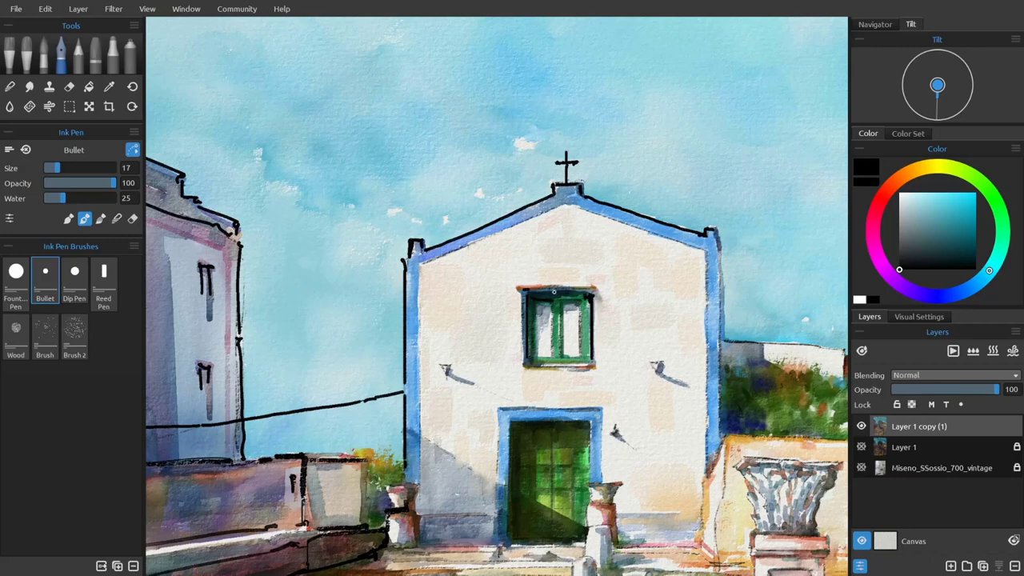
scroll(496, 296, down, 2)
drag(422, 237, 488, 214)
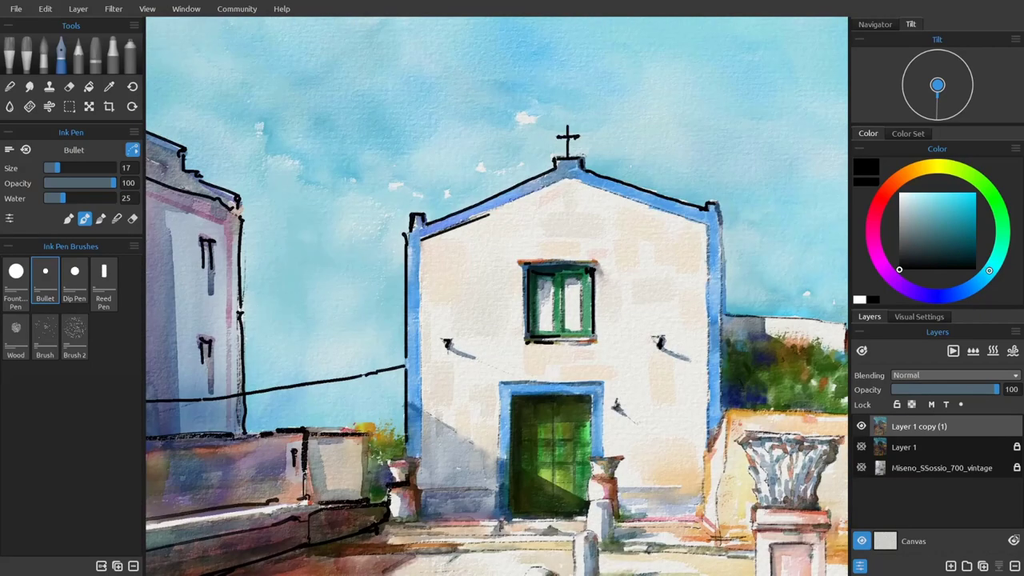
drag(568, 179, 421, 237)
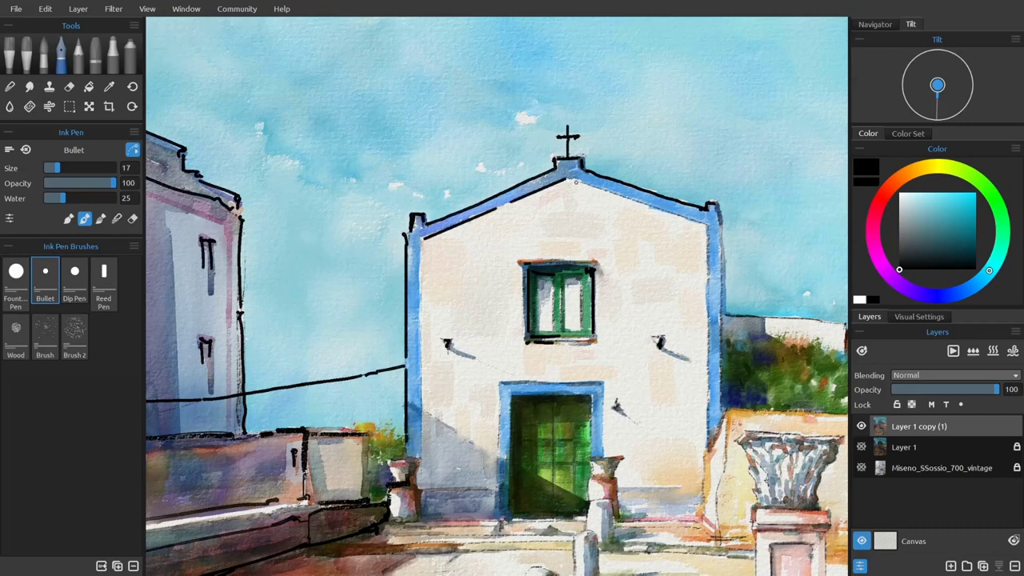
drag(572, 181, 705, 234)
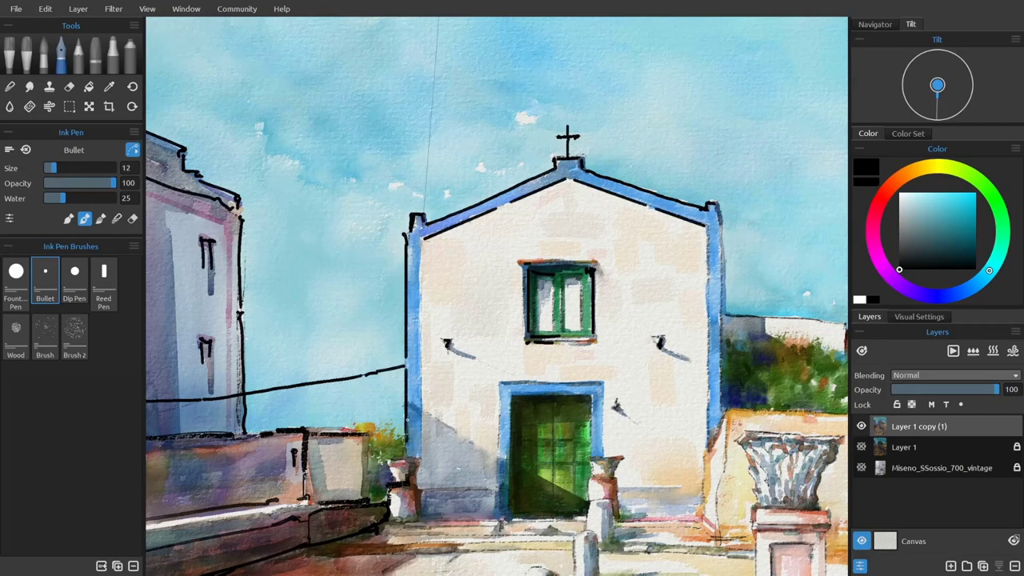
Ink the edges of the blue corner strips on both sides of the chapel facade with the Bullet pen at size 12.
drag(422, 242, 421, 445)
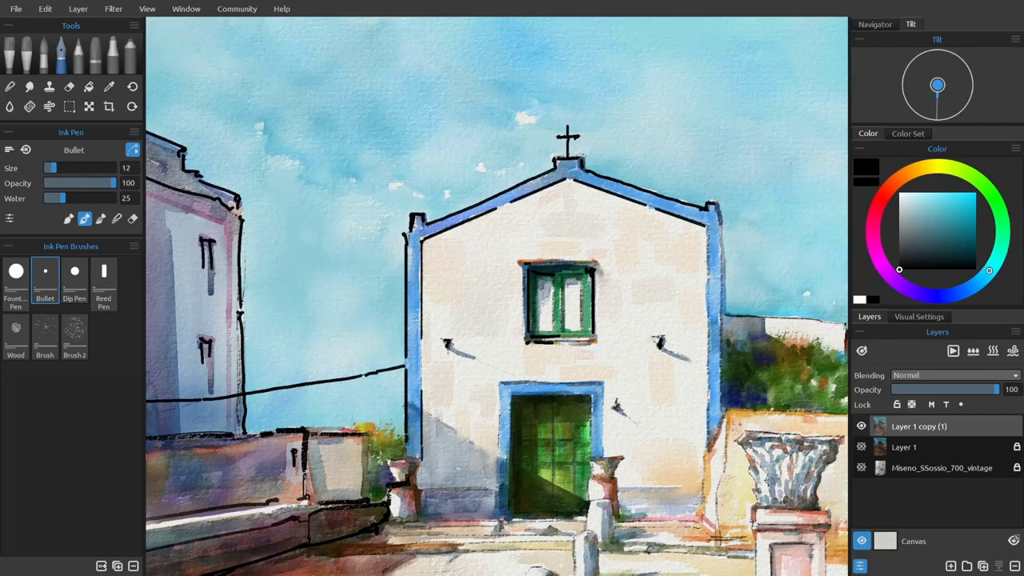
drag(706, 234, 706, 444)
drag(720, 225, 720, 412)
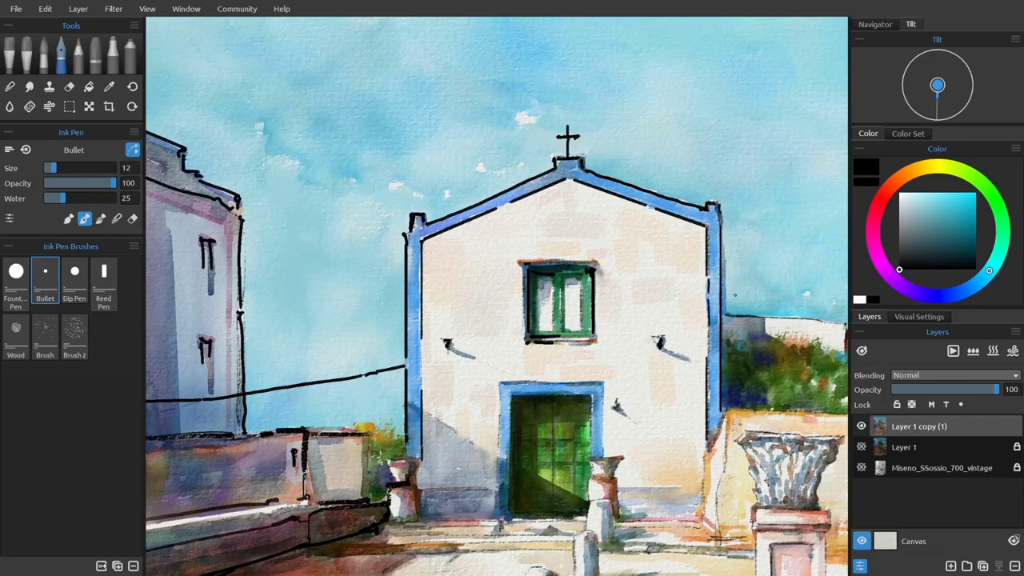
scroll(742, 275, up, 3)
drag(603, 160, 610, 246)
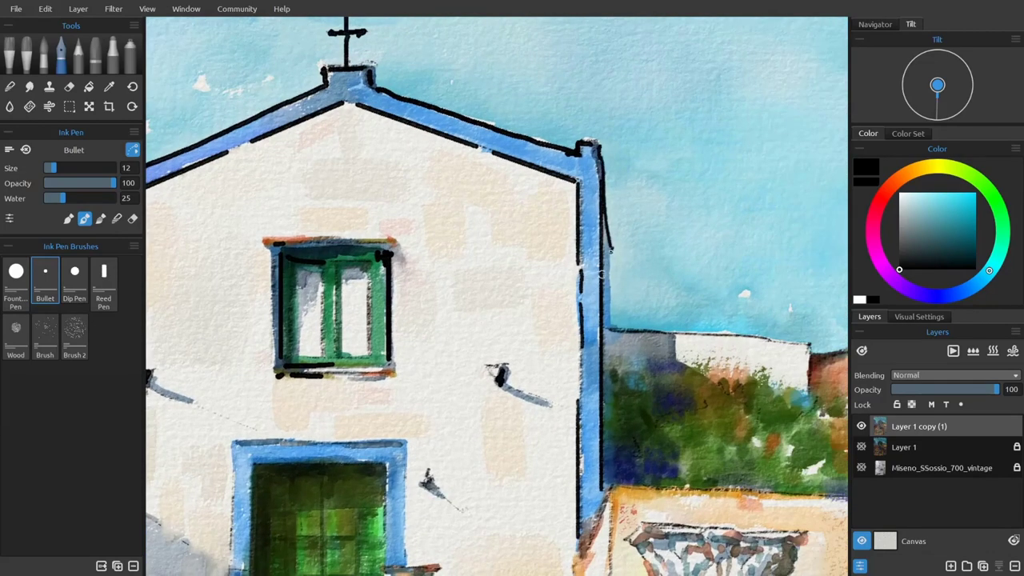
Ink the rooflines of the white and pink buildings behind the bushes and the ochre wall's top edge.
drag(767, 351, 659, 258)
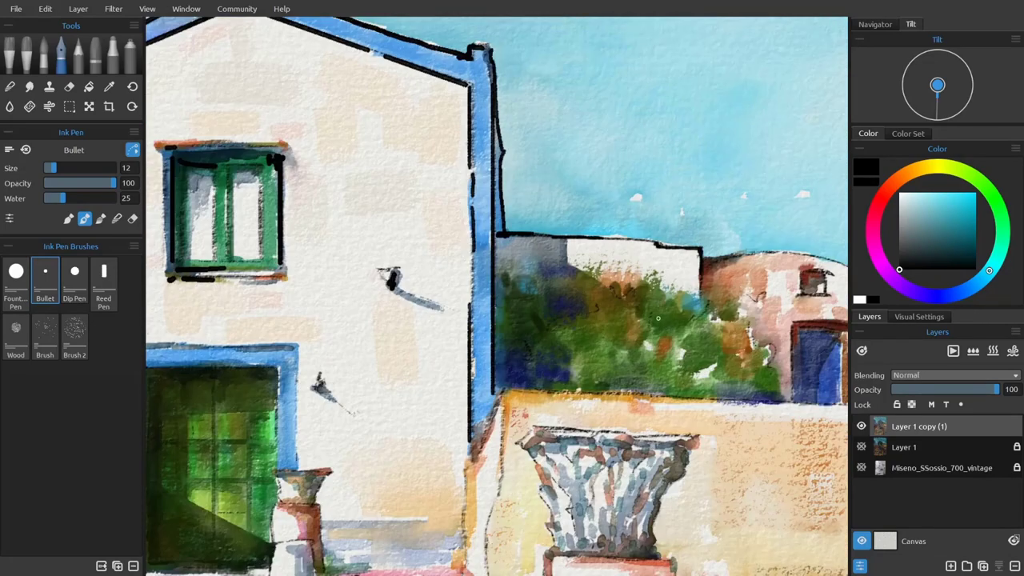
drag(798, 250, 586, 203)
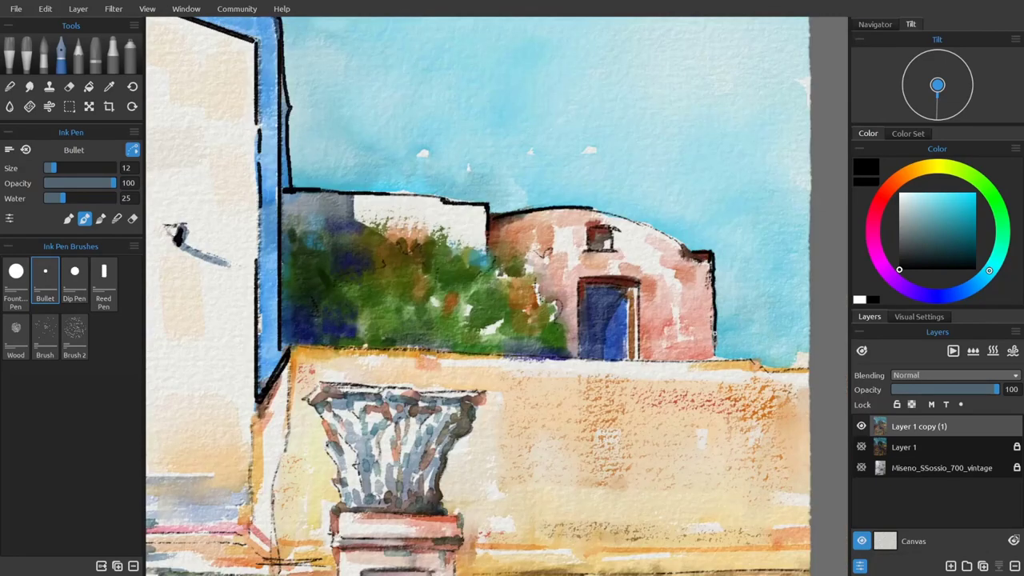
scroll(640, 224, down, 9)
scroll(640, 240, up, 6)
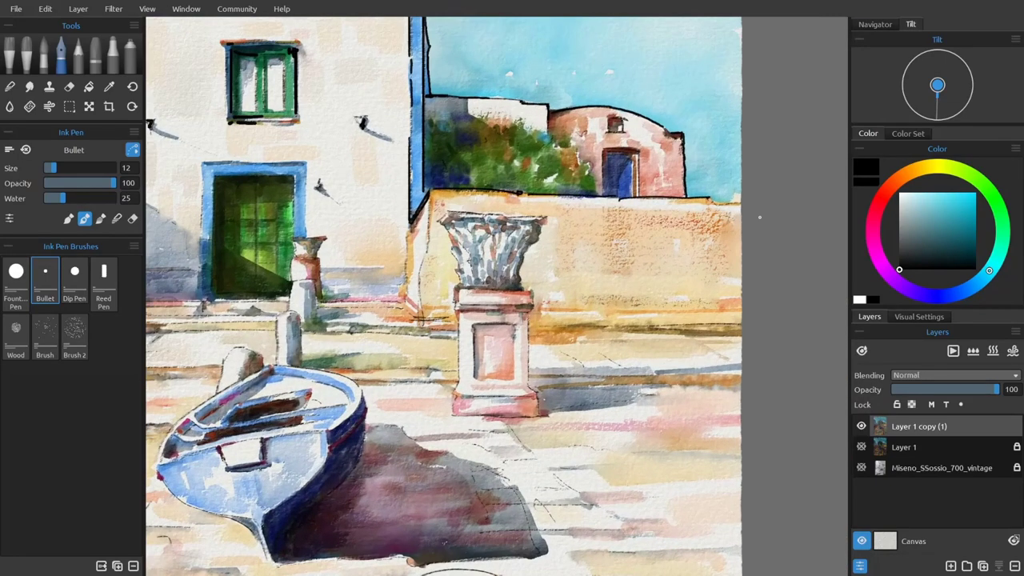
Ink the ochre wall's end, the urn and post beside the door, and the nearby step edges.
scroll(419, 229, up, 4)
drag(441, 149, 416, 416)
mouse_move(383, 270)
mouse_down()
mouse_move(387, 372)
mouse_move(204, 390)
mouse_up()
drag(416, 424, 501, 436)
drag(479, 431, 826, 404)
mouse_move(487, 221)
mouse_down()
mouse_move(481, 266)
mouse_move(544, 240)
mouse_move(552, 360)
mouse_move(539, 382)
mouse_move(720, 384)
mouse_up()
mouse_move(535, 383)
mouse_down()
mouse_move(573, 387)
mouse_move(535, 407)
mouse_move(640, 422)
mouse_up()
mouse_move(475, 368)
mouse_down()
mouse_move(352, 366)
mouse_move(295, 343)
mouse_up()
Ink the top and side edges of the green door opening with the Bullet pen at size 12.
drag(314, 88, 485, 85)
mouse_move(312, 90)
mouse_down()
mouse_move(309, 336)
mouse_move(408, 346)
mouse_up()
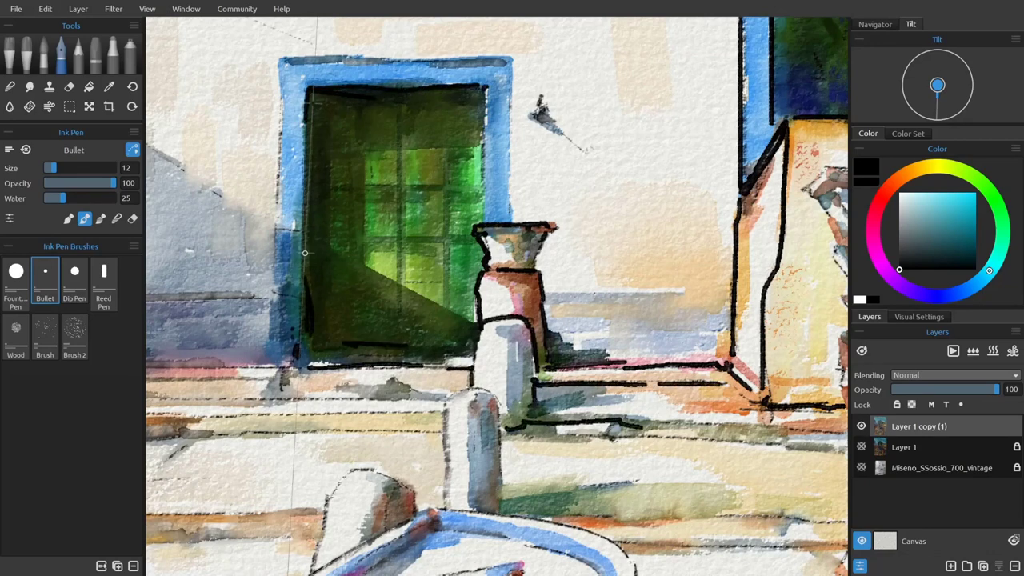
mouse_move(313, 320)
mouse_down()
mouse_move(322, 115)
mouse_move(308, 120)
mouse_up()
drag(307, 197, 307, 283)
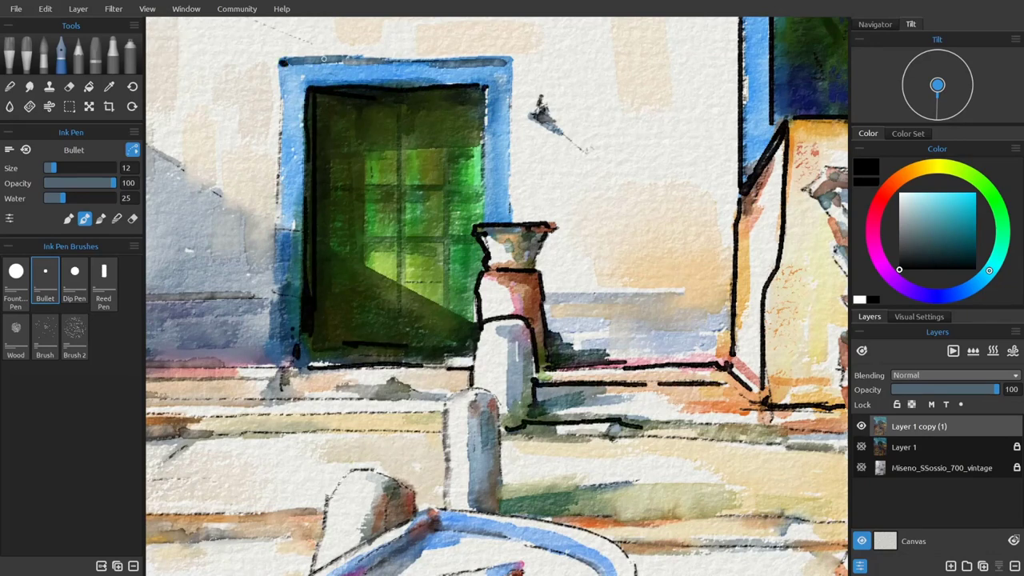
Ink thin lines along the outer edges of the blue door frame with the Bullet pen at size 5.
key(bracketleft)
key(bracketleft)
key(bracketleft)
key(bracketleft)
key(bracketleft)
key(bracketleft)
key(bracketleft)
drag(276, 239, 282, 62)
drag(510, 71, 510, 226)
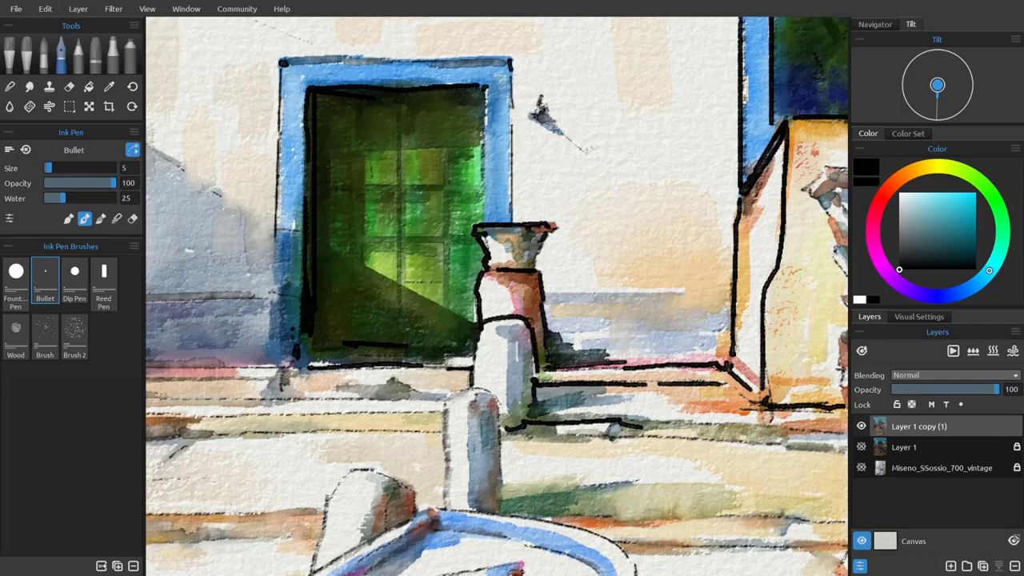
Ink the base of the chapel's left wall and outline the rounded post behind the boat, with the Bullet pen at size 12.
drag(314, 282, 718, 278)
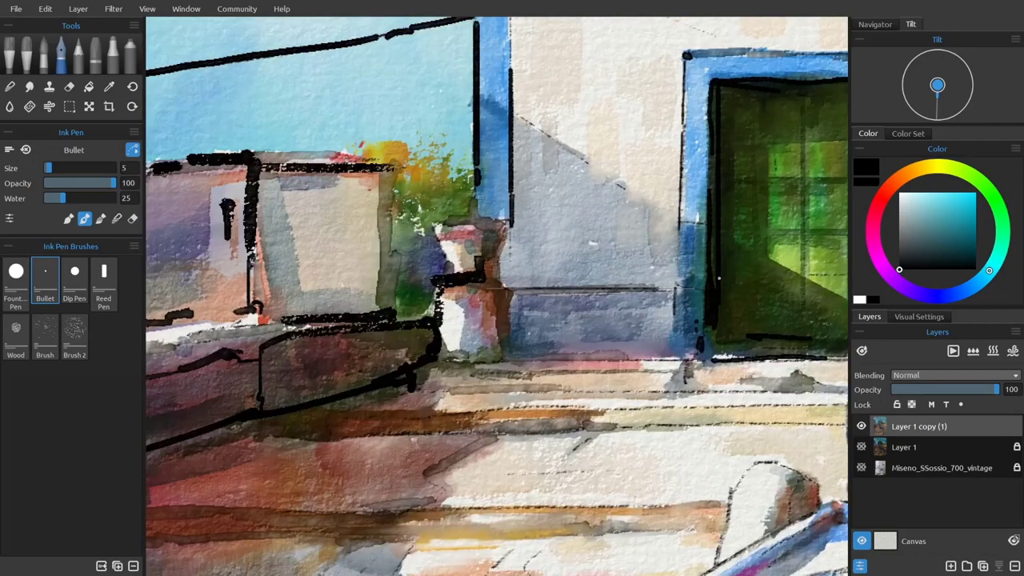
drag(542, 352, 642, 354)
mouse_move(928, 420)
mouse_down()
mouse_move(556, 358)
mouse_move(468, 424)
mouse_up()
drag(525, 368, 525, 435)
drag(560, 400, 512, 160)
mouse_move(432, 264)
mouse_down()
mouse_move(565, 258)
mouse_move(776, 269)
mouse_up()
drag(320, 320, 544, 384)
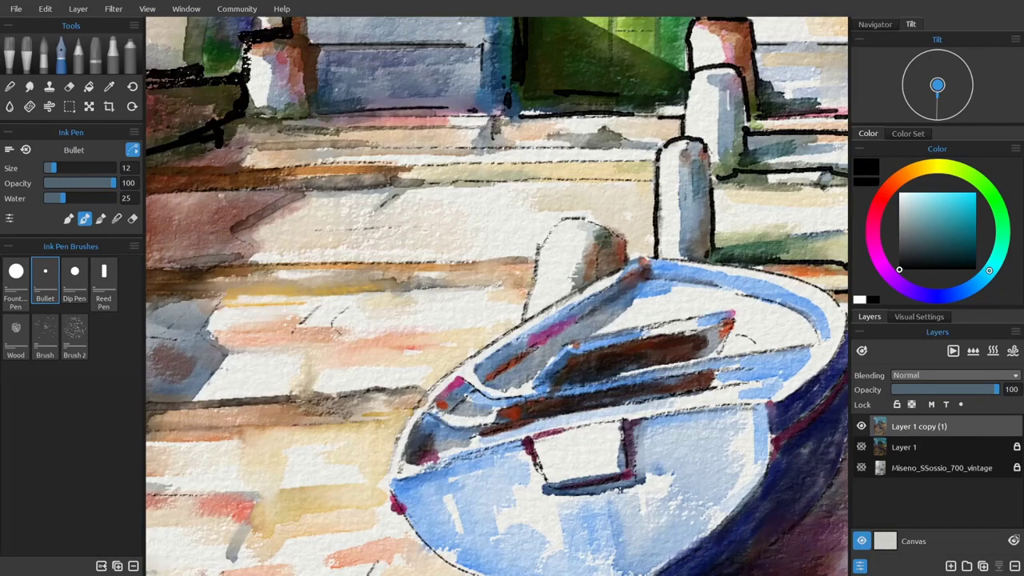
Ink broken black lines along the step edges between the left wall and the posts behind the boat.
drag(383, 263, 560, 432)
drag(523, 256, 694, 254)
drag(378, 235, 697, 232)
mouse_move(480, 320)
mouse_down()
mouse_move(448, 272)
mouse_move(288, 360)
mouse_up()
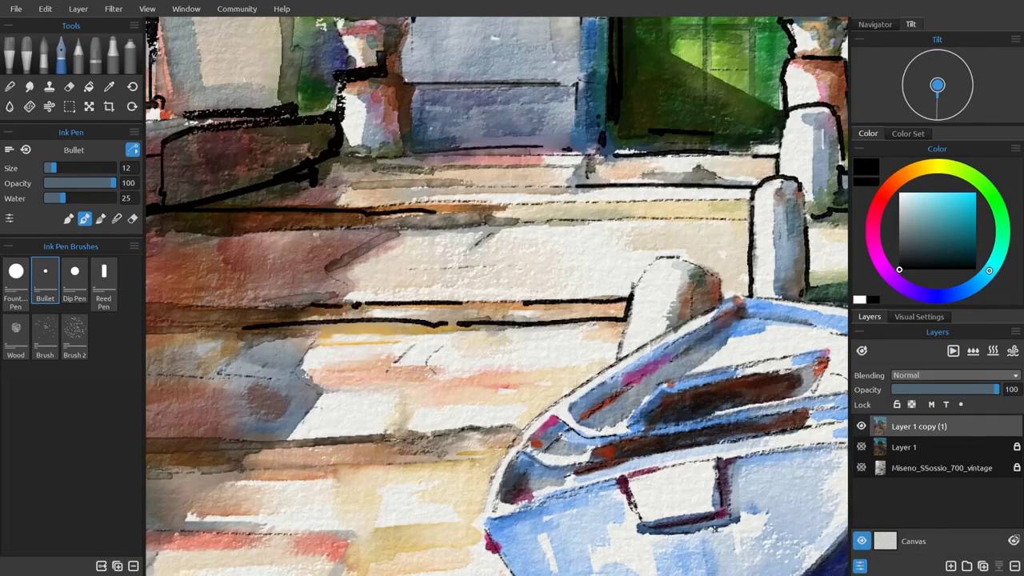
drag(415, 189, 548, 189)
Outline the carved column capital's top slab and both tapering sides with the Bullet pen at size 12.
scroll(495, 320, down, 5)
scroll(559, 264, up, 5)
drag(400, 199, 675, 210)
drag(372, 225, 406, 198)
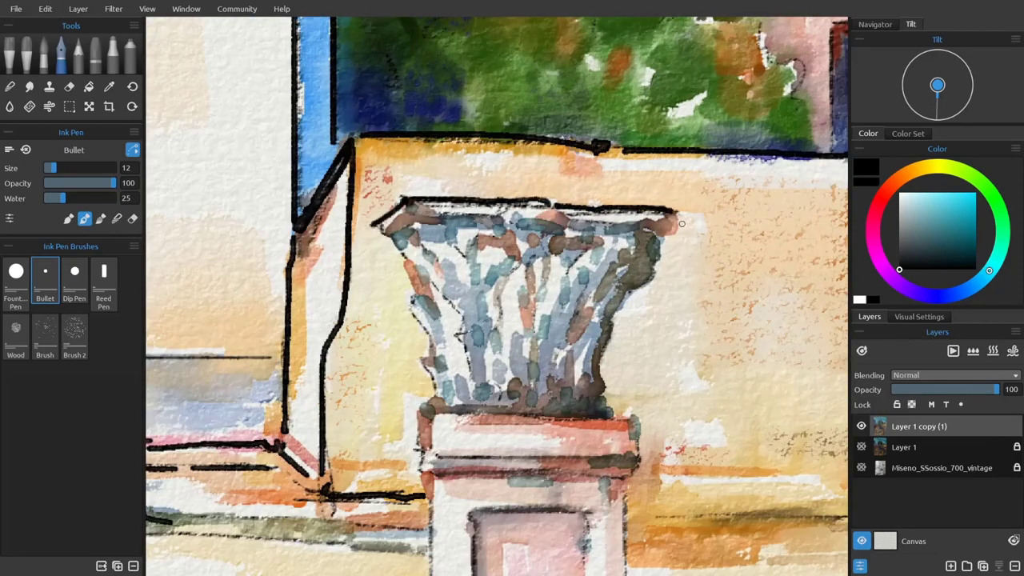
mouse_move(676, 212)
mouse_down()
mouse_move(672, 238)
mouse_move(612, 315)
mouse_up()
mouse_move(400, 239)
mouse_down()
mouse_move(418, 355)
mouse_move(509, 417)
mouse_up()
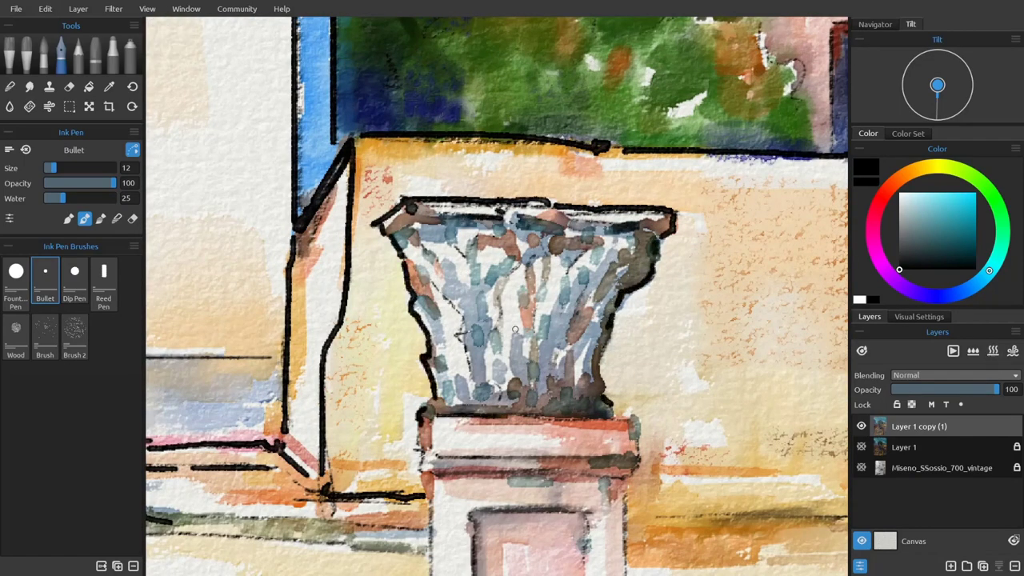
Outline the pedestal's upper molding, sides and base below the carved capital in black ink.
scroll(512, 335, down, 3)
drag(529, 289, 462, 307)
drag(461, 478, 452, 524)
scroll(479, 400, down, 3)
mouse_move(438, 410)
mouse_down()
mouse_move(680, 417)
mouse_move(677, 460)
mouse_up()
drag(688, 474, 450, 478)
Ink the ochre wall's base line and the step edges to the right of the pedestal.
scroll(480, 400, right, 5)
drag(446, 281, 792, 278)
scroll(511, 320, down, 3)
drag(375, 177, 619, 176)
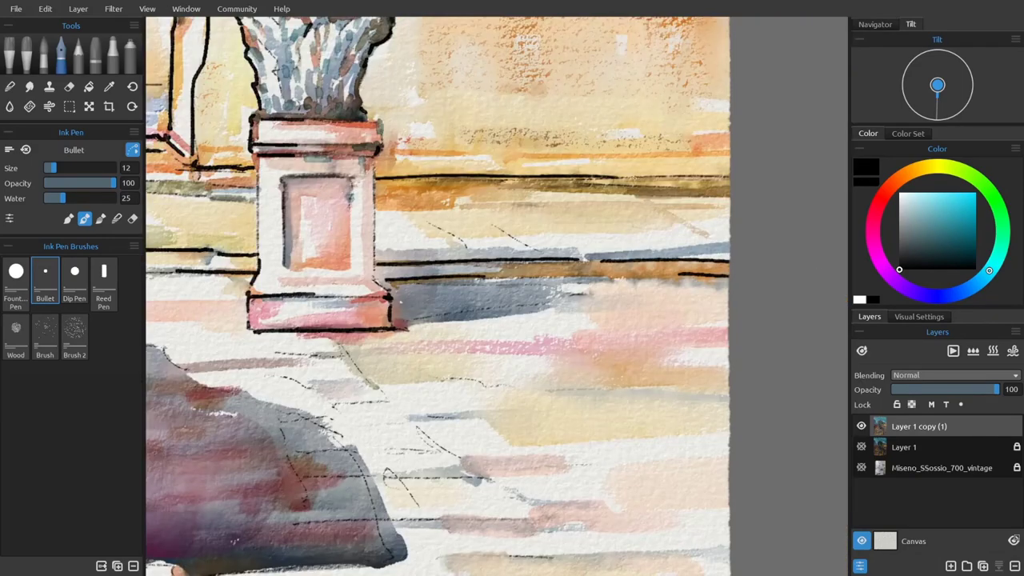
Ink black lines along the shadowed step edges below the left wall with the Bullet pen at size 12.
scroll(496, 320, left, 5)
drag(699, 169, 464, 180)
scroll(496, 320, up, 3)
scroll(496, 320, up, 3)
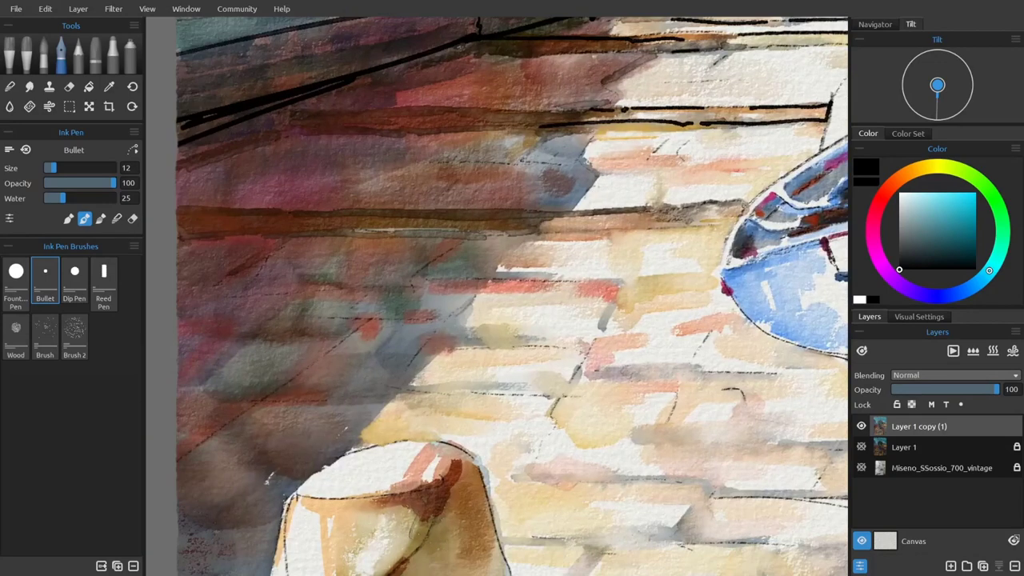
drag(176, 211, 338, 209)
drag(175, 231, 523, 229)
drag(285, 128, 521, 126)
drag(608, 107, 281, 109)
drag(477, 42, 415, 75)
Outline the left foreground bollard's top rim and sides with the Wood ink pen at size 41.
scroll(495, 320, up, 3)
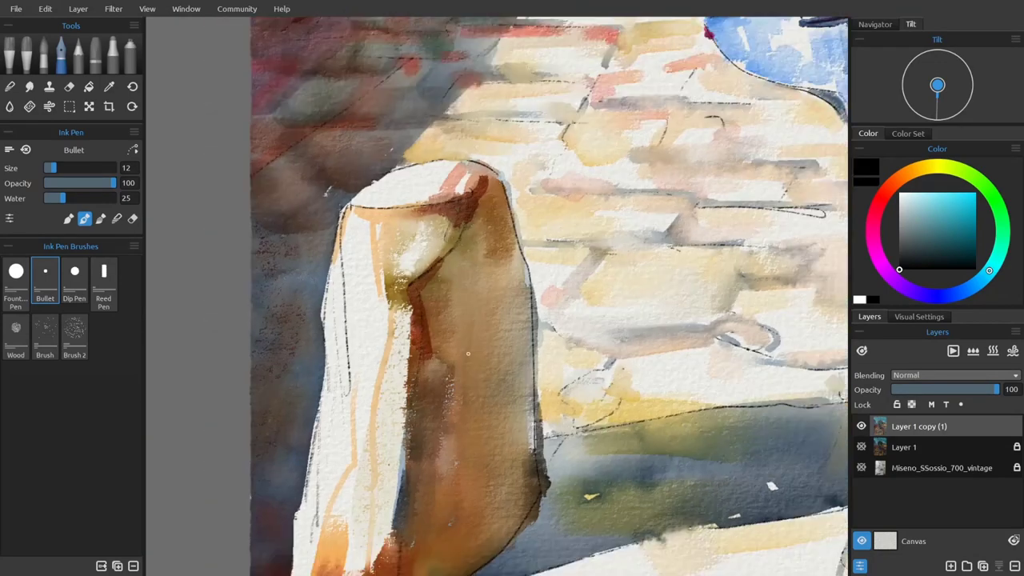
scroll(495, 320, up, 3)
click(16, 336)
drag(384, 243, 483, 227)
mouse_move(462, 250)
mouse_down()
mouse_move(382, 248)
mouse_move(371, 280)
mouse_up()
mouse_move(483, 226)
mouse_down()
mouse_move(514, 384)
mouse_move(448, 531)
mouse_move(335, 524)
mouse_up()
drag(341, 475, 340, 505)
scroll(466, 259, down, 3)
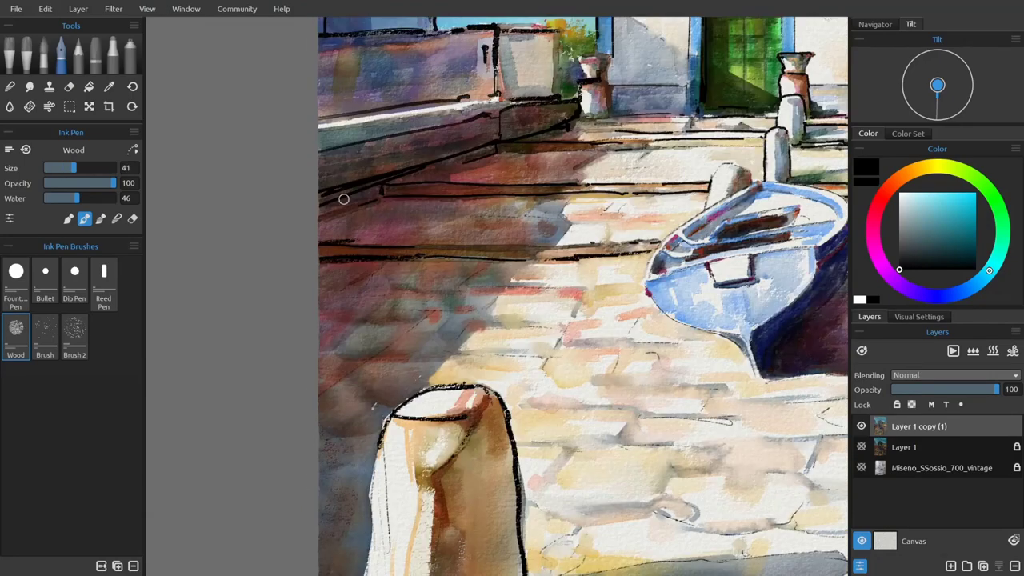
Ink broken horizontal paving joints across the boat's shadow and the stone ground below the pedestal with the Wood pen at size 41.
scroll(648, 220, up, 3)
scroll(647, 220, down, 3)
scroll(487, 168, up, 3)
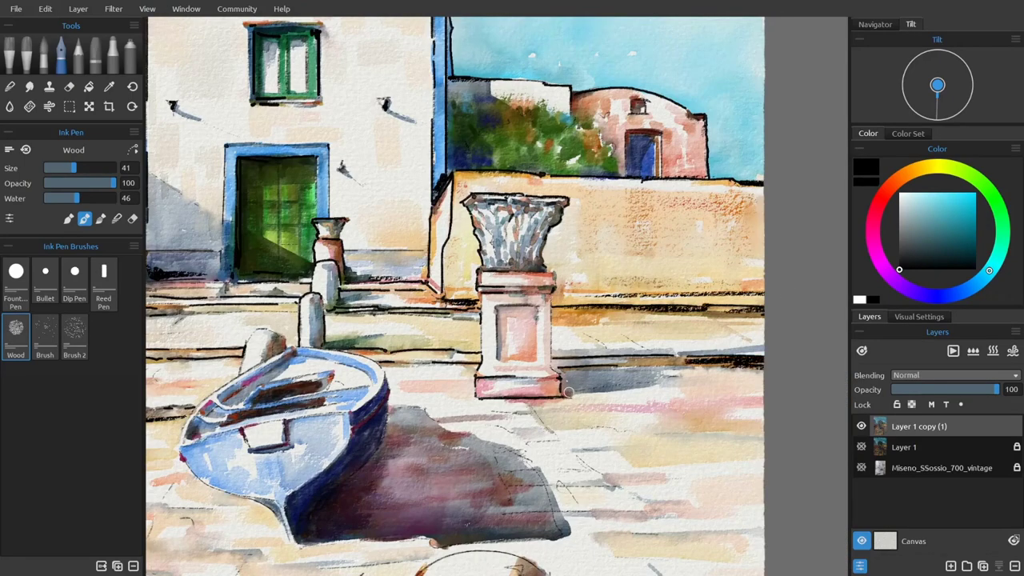
mouse_move(410, 437)
mouse_down()
mouse_move(454, 269)
mouse_move(600, 268)
mouse_up()
drag(562, 314, 683, 314)
drag(643, 274, 806, 275)
drag(686, 302, 806, 301)
drag(601, 338, 782, 339)
drag(671, 392, 796, 391)
drag(431, 341, 561, 342)
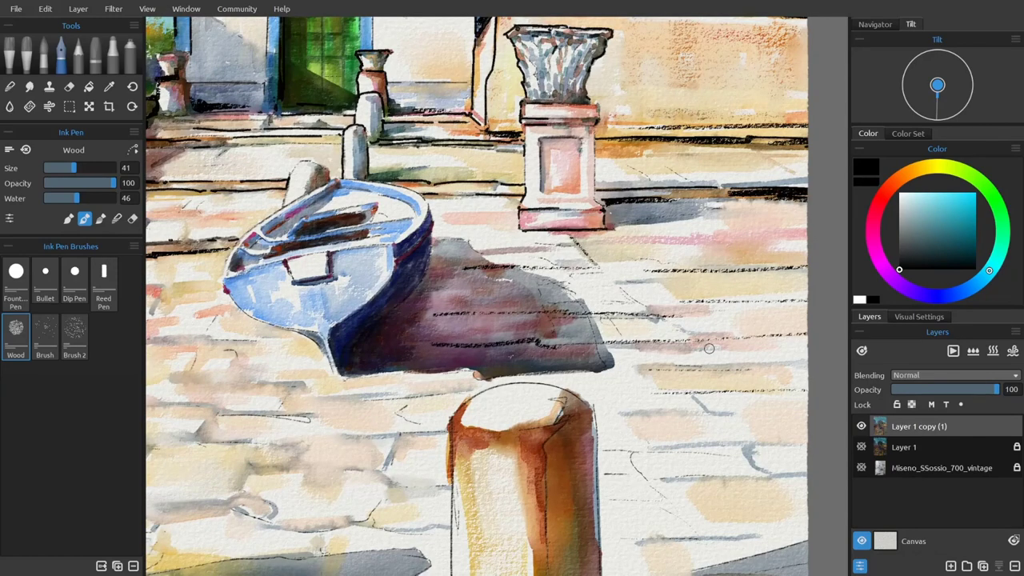
drag(435, 289, 519, 289)
drag(484, 224, 688, 214)
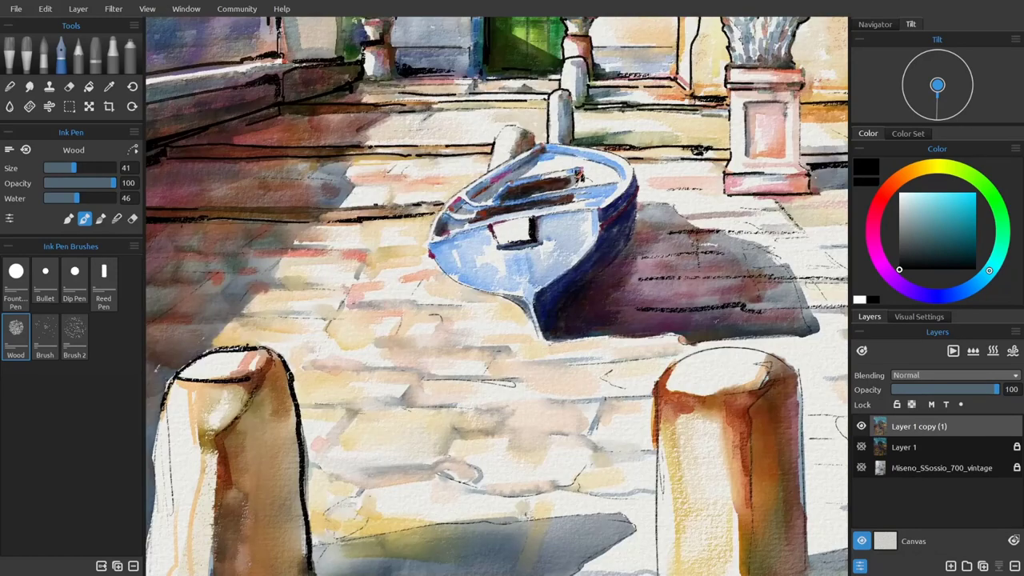
Ink horizontal paving joints and short cross joints on the ground in front of and left of the boat.
drag(600, 365, 459, 366)
mouse_move(366, 310)
mouse_down()
mouse_move(247, 311)
mouse_move(534, 310)
mouse_up()
drag(496, 256, 667, 255)
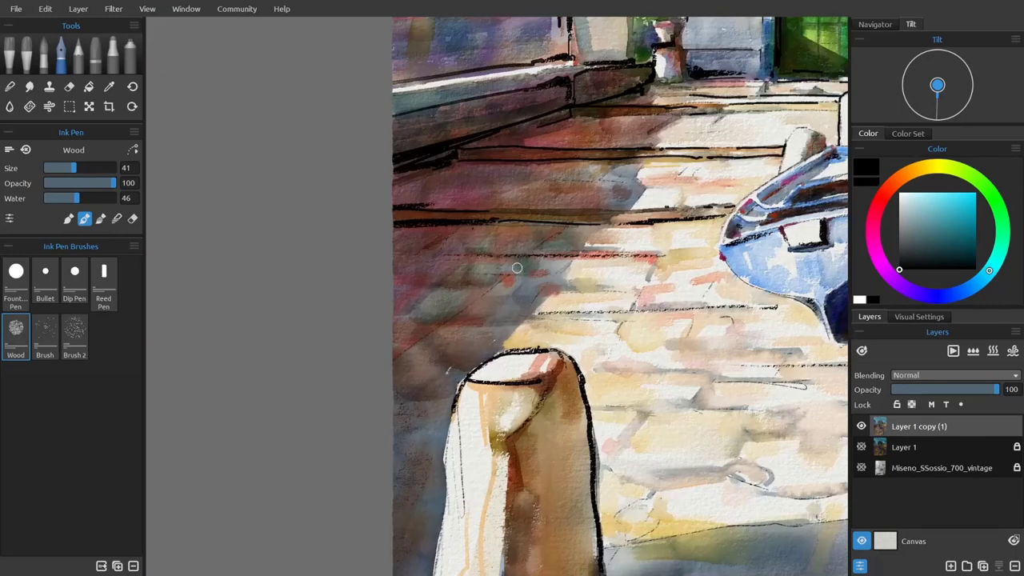
drag(454, 253, 495, 226)
drag(478, 310, 501, 281)
drag(391, 281, 502, 281)
drag(580, 283, 669, 283)
Ink the paving joints between the two foreground bollards, including a line through the left bollard's cast shadow.
drag(503, 324, 451, 192)
drag(565, 341, 658, 342)
drag(609, 279, 691, 279)
drag(560, 319, 308, 239)
drag(471, 224, 560, 240)
drag(331, 398, 627, 392)
mouse_move(420, 342)
mouse_down()
mouse_move(308, 349)
mouse_move(633, 280)
mouse_up()
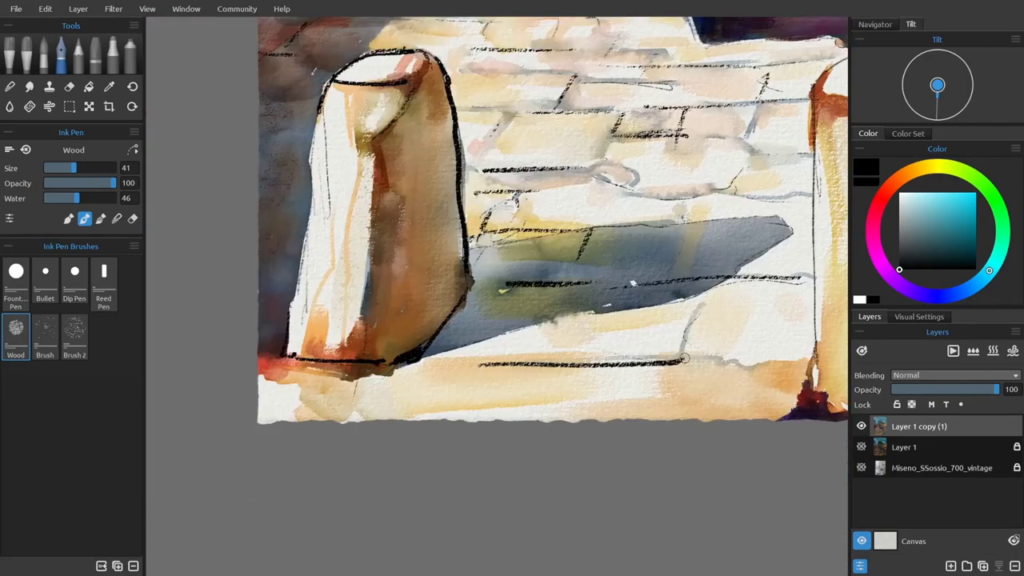
Ink the remaining paving joints on both sides of the right foreground bollard, down to the painting's lower edge.
drag(644, 352, 717, 352)
drag(632, 280, 743, 237)
drag(712, 320, 537, 323)
drag(541, 156, 575, 237)
drag(531, 126, 627, 127)
drag(485, 98, 547, 98)
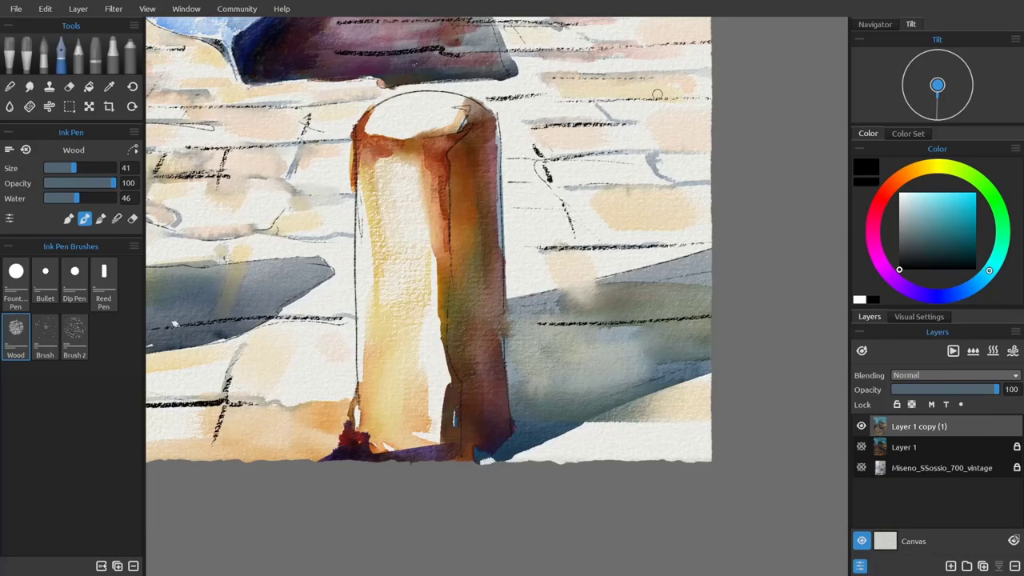
drag(563, 428, 700, 425)
Outline the right foreground bollard's rounded top and sides in black with the Wood pen at size 31.
scroll(530, 224, up, 3)
key(bracketleft)
mouse_move(308, 163)
mouse_down()
mouse_move(394, 138)
mouse_move(518, 172)
mouse_up()
drag(472, 192, 446, 237)
drag(448, 400, 448, 208)
drag(594, 263, 607, 397)
drag(522, 164, 567, 356)
key(ctrl+0)
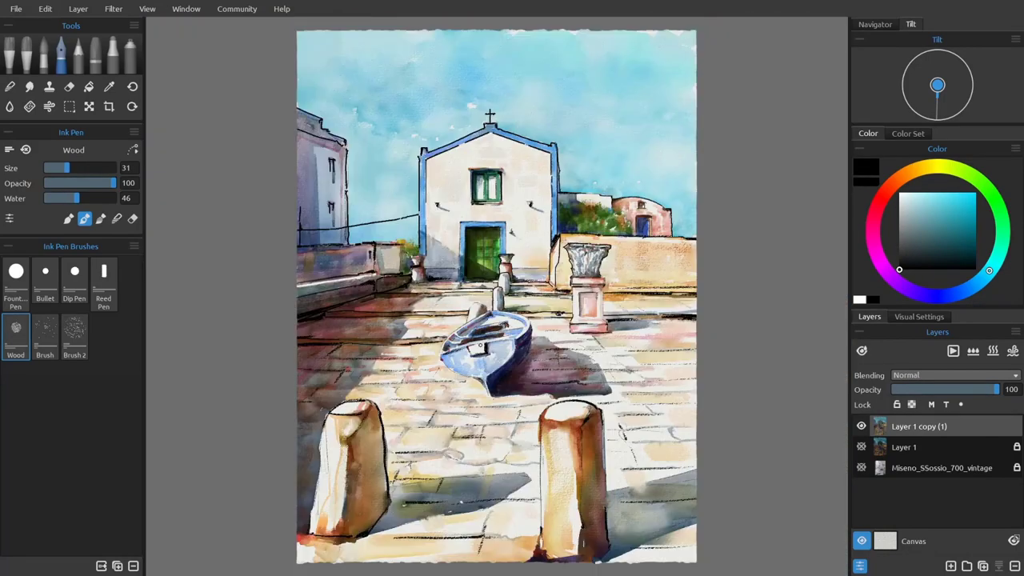
Soften the left bollard's ink edge into its shaded side with the Wash Flat watercolor brush at size 15 in dark teal.
scroll(479, 400, up, 3)
click(47, 56)
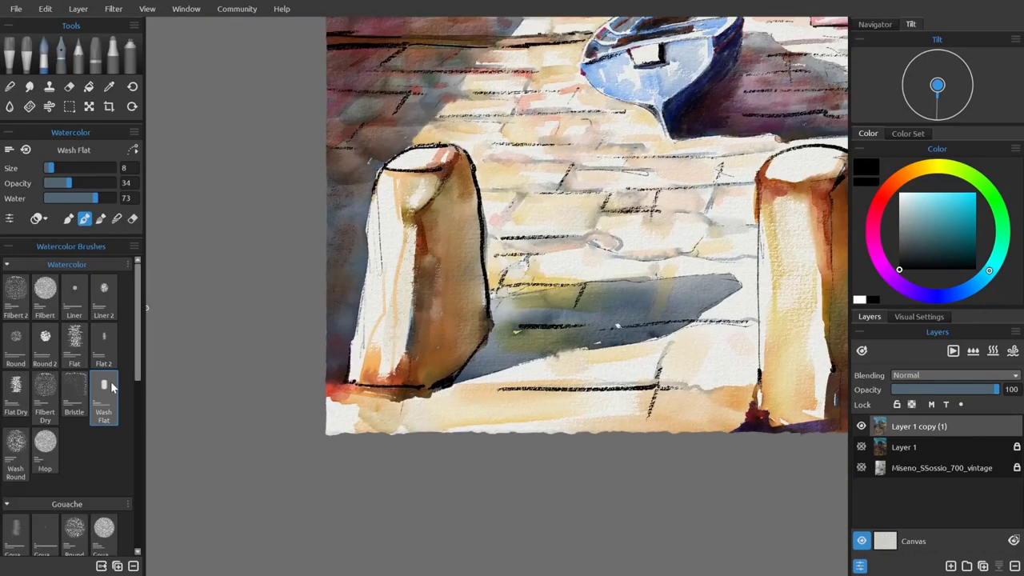
click(103, 395)
click(965, 260)
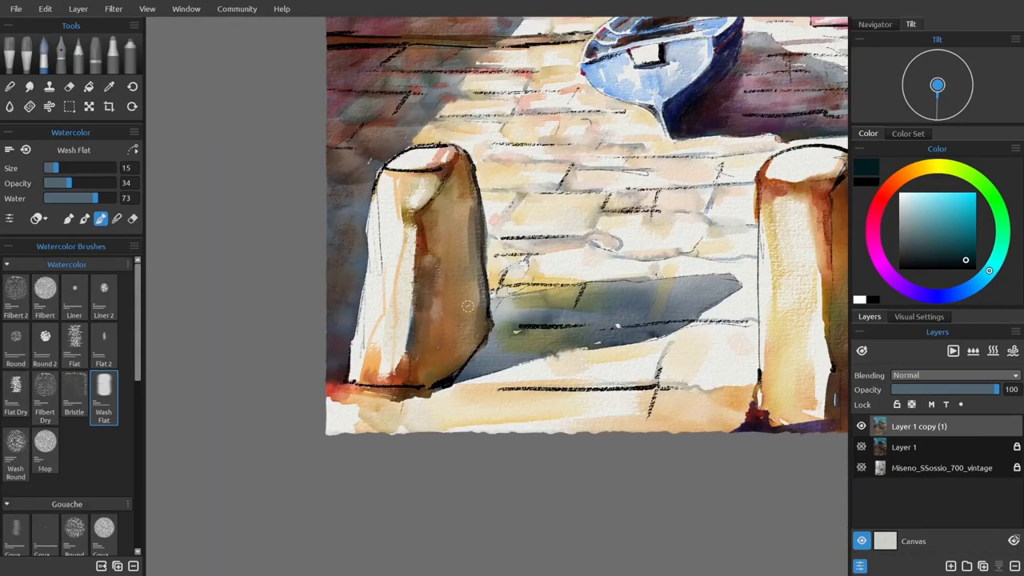
drag(453, 162, 134, 226)
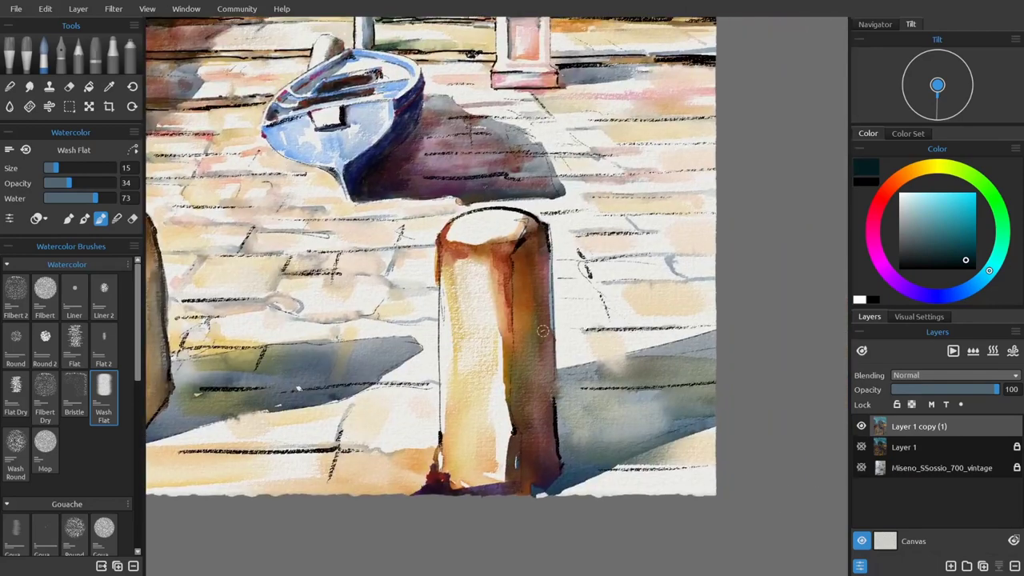
Thicken the right bollard's shaded edge in black with the Wood ink pen at size 31.
key(i)
drag(545, 227, 563, 458)
key(ctrl+0)
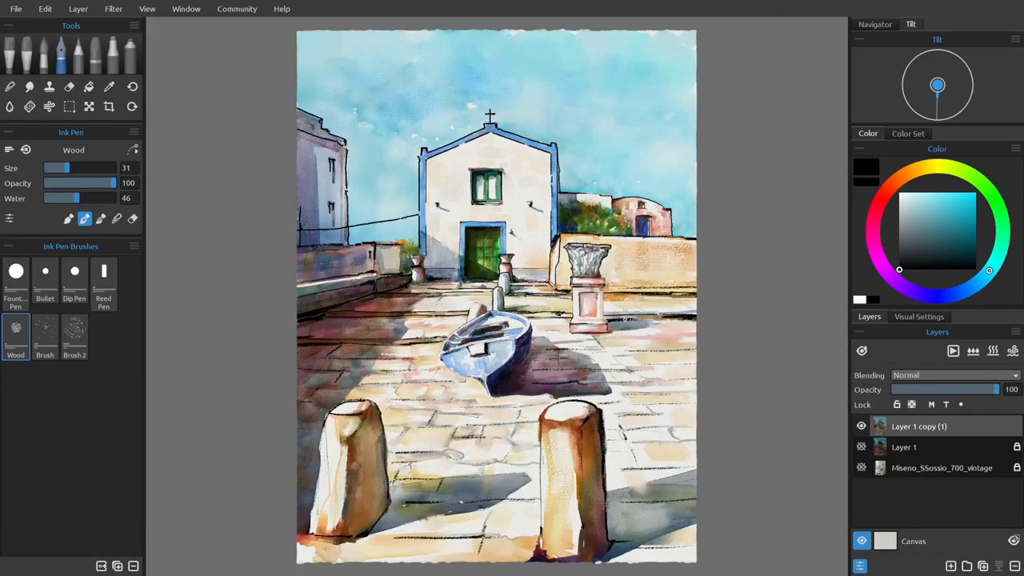
Blend the ink outlines along the chapel's blue trim and walls with the Wash Flat brush at size 11.
scroll(567, 224, up, 5)
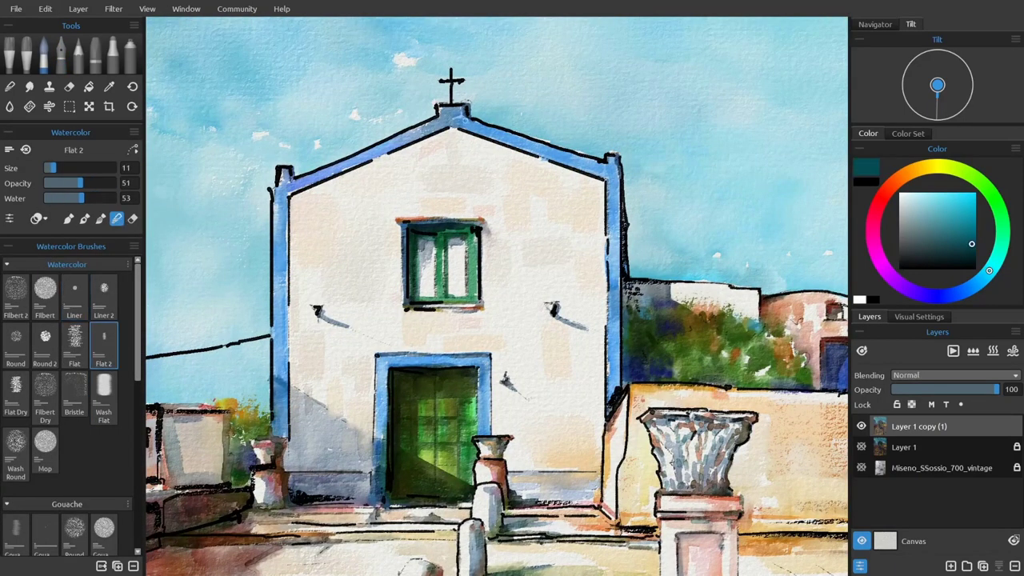
click(103, 392)
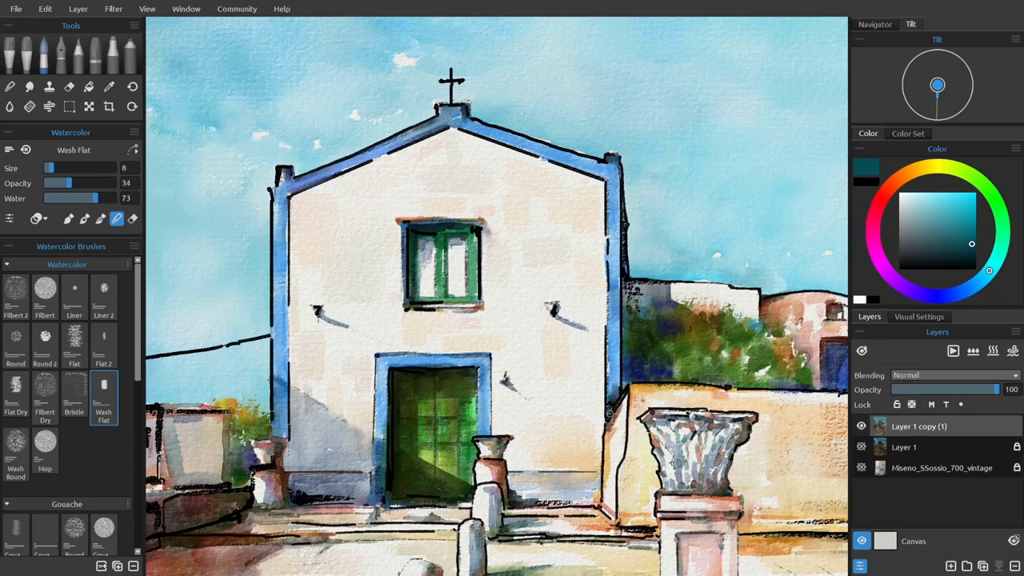
key(bracketright)
key(bracketright)
key(bracketright)
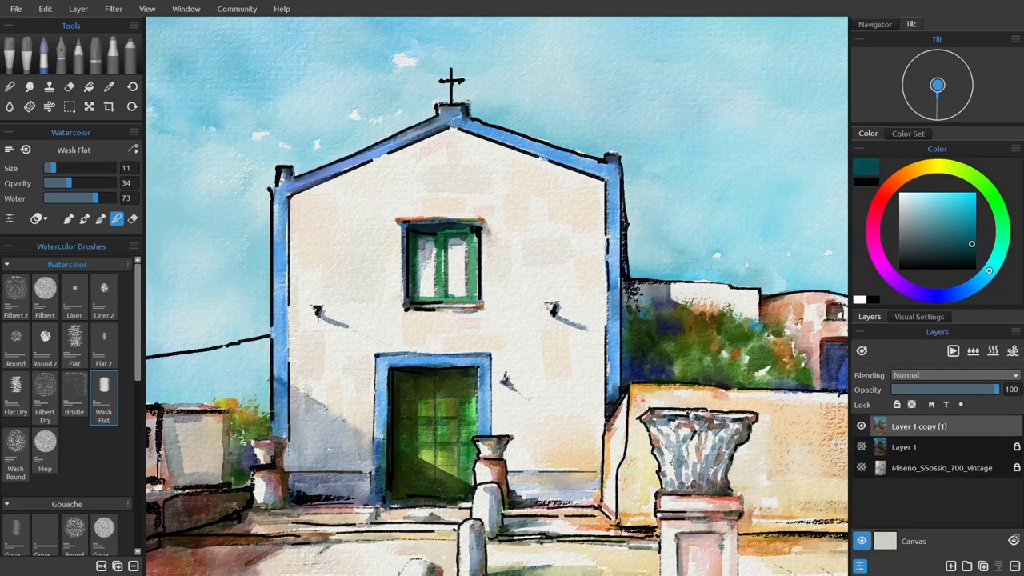
drag(182, 372, 571, 260)
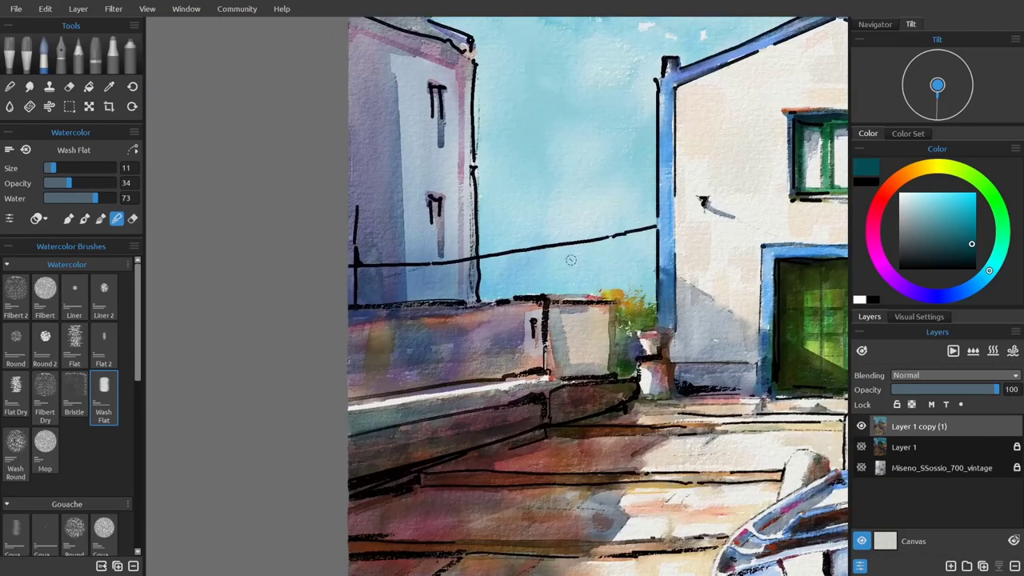
key(ctrl+0)
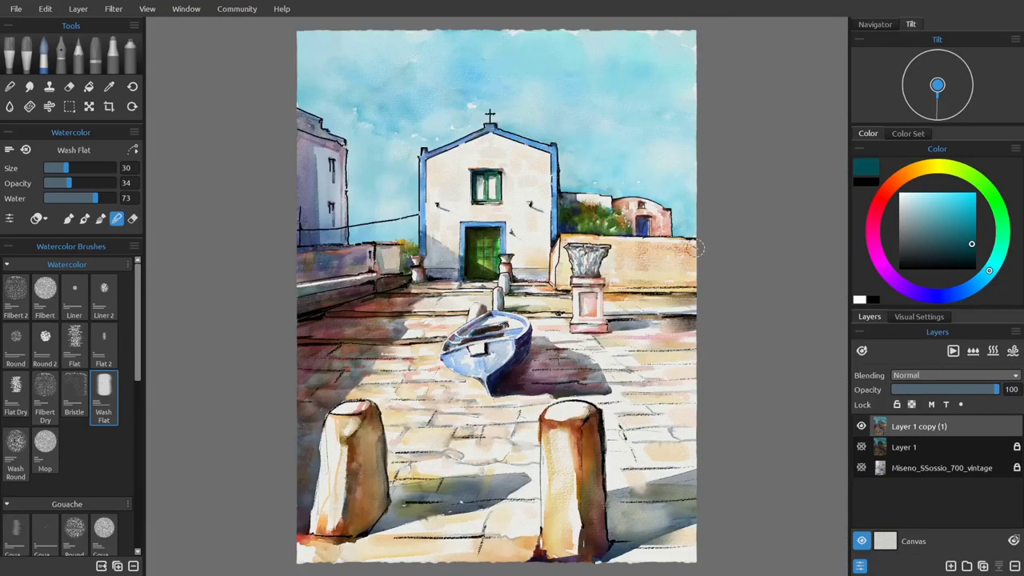
Blend the ink into soft shadows under the chapel's eaves and beside the pedestal with a larger Wash Flat brush.
scroll(735, 263, up, 2)
key(bracketright)
key(bracketright)
key(bracketright)
key(bracketright)
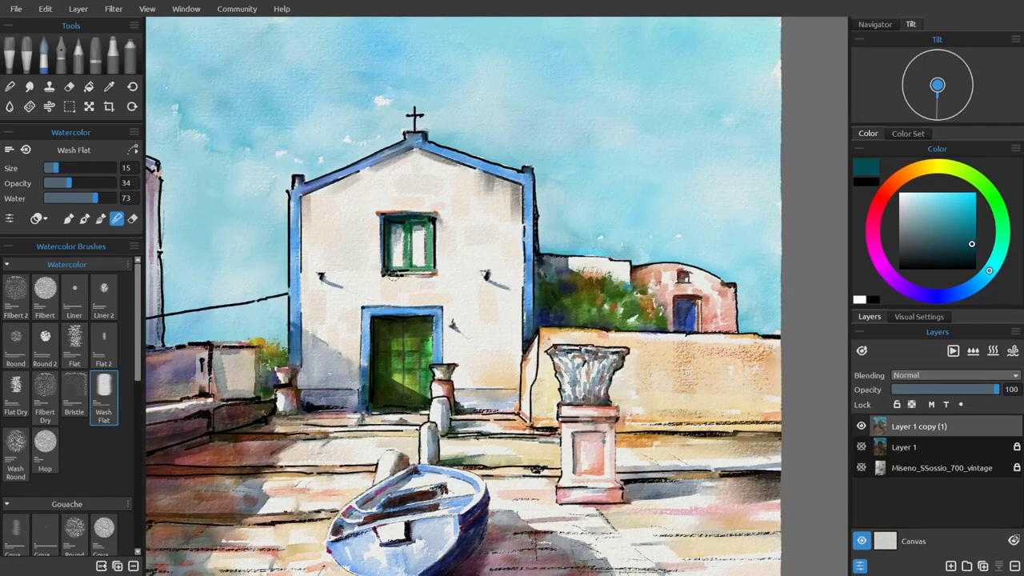
Blend the ink below the chapel window and around the entrance steps with the Wash Flat brush at size 10.
key(bracketleft)
key(bracketleft)
key(bracketleft)
key(bracketleft)
key(bracketleft)
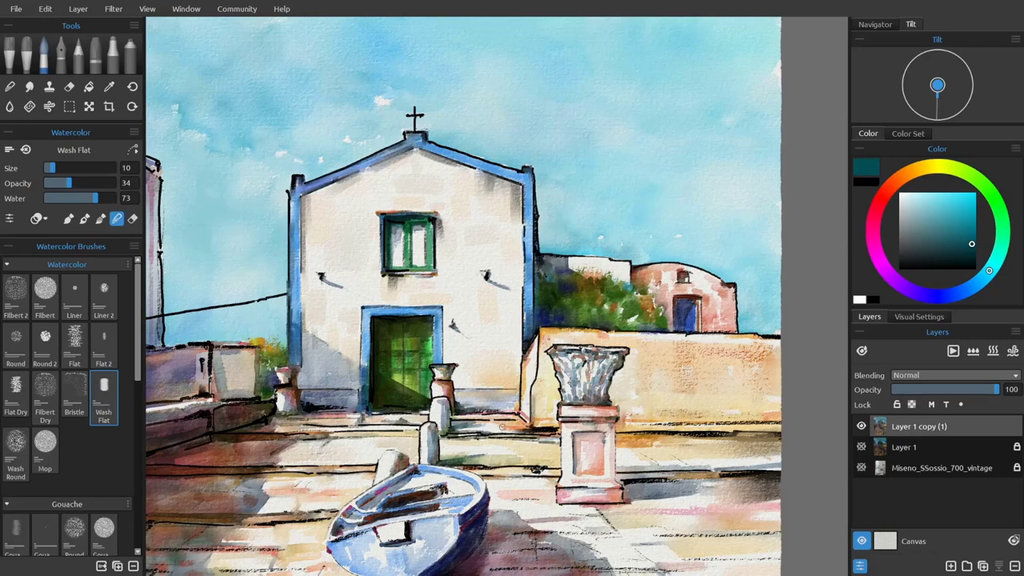
Blend the ink lines along the left wall's base and the shadowed step edges with the Wash Flat brush at size 13.
drag(232, 412, 472, 392)
key(bracketright)
key(bracketright)
key(bracketright)
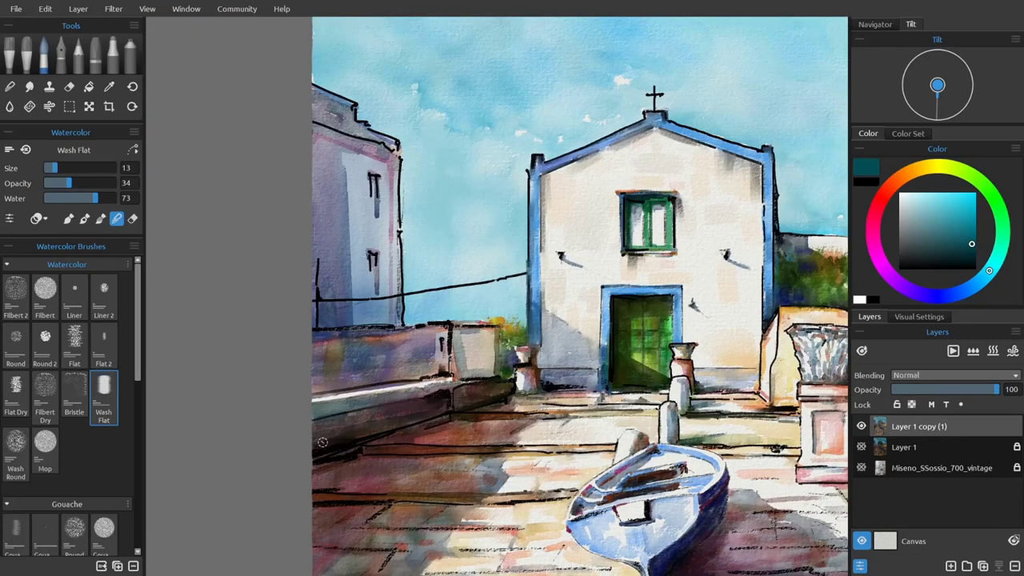
mouse_move(321, 441)
mouse_down()
mouse_move(480, 447)
mouse_move(492, 463)
mouse_move(385, 499)
mouse_move(127, 404)
mouse_up()
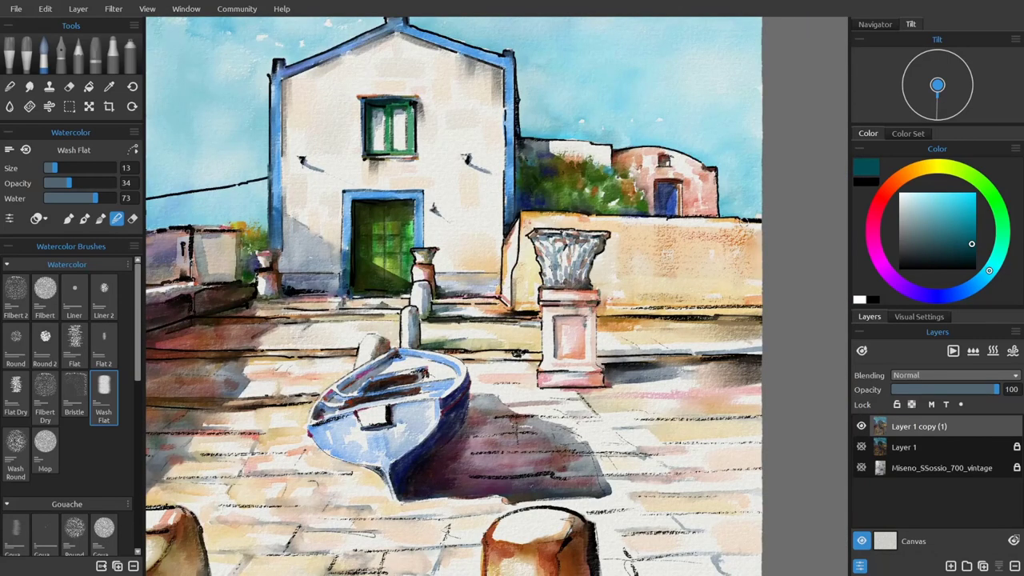
Soften the ink lines on the left building and the chapel front, varying the Wash Flat brush up to size 15.
drag(393, 41, 469, 238)
drag(527, 169, 686, 187)
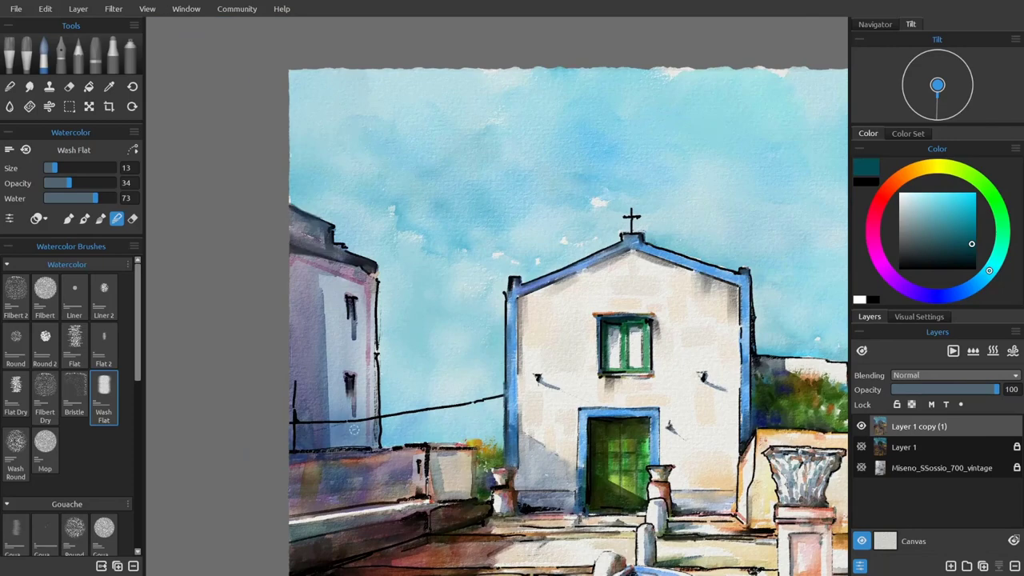
key(bracketleft)
key(bracketleft)
key(bracketleft)
key(bracketleft)
key(bracketleft)
key(bracketright)
key(bracketright)
key(bracketright)
key(bracketright)
key(bracketright)
key(bracketright)
key(bracketright)
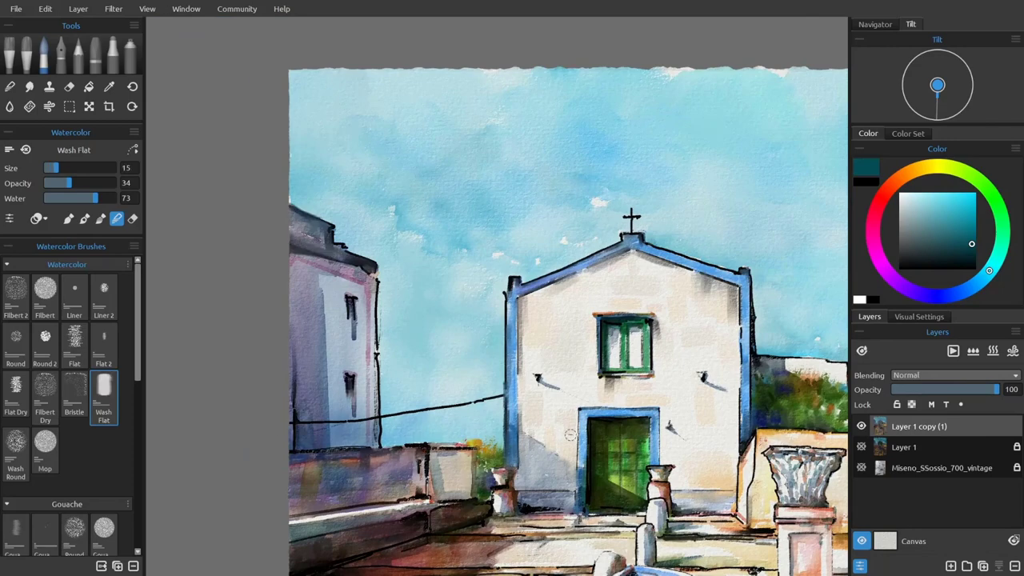
Blend the ink around the capital, pedestal and ochre wall with the Wash Flat brush at size 11.
scroll(728, 302, down, 3)
drag(758, 331, 474, 311)
key(bracketleft)
key(bracketleft)
key(bracketleft)
key(bracketleft)
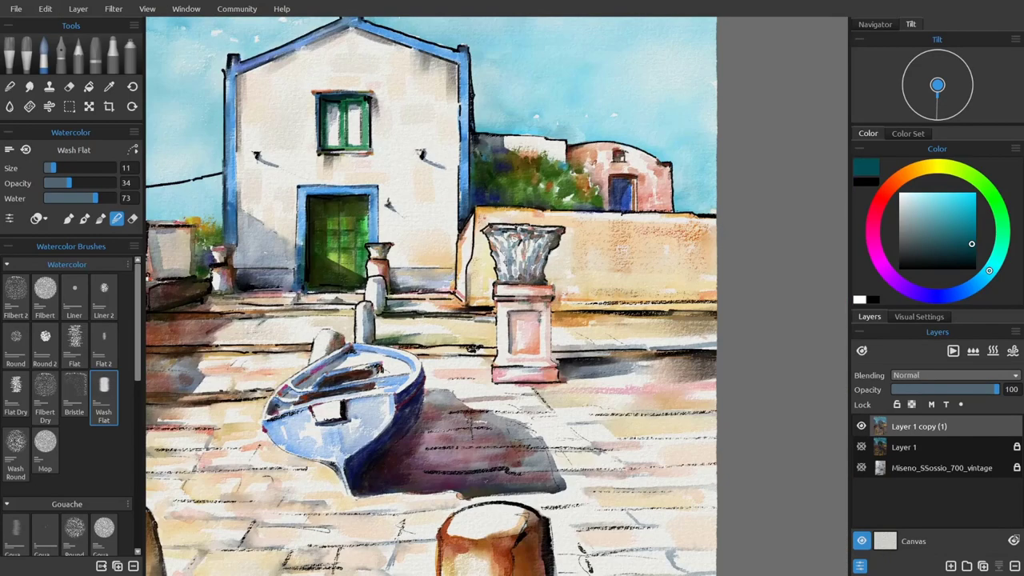
key(ctrl+0)
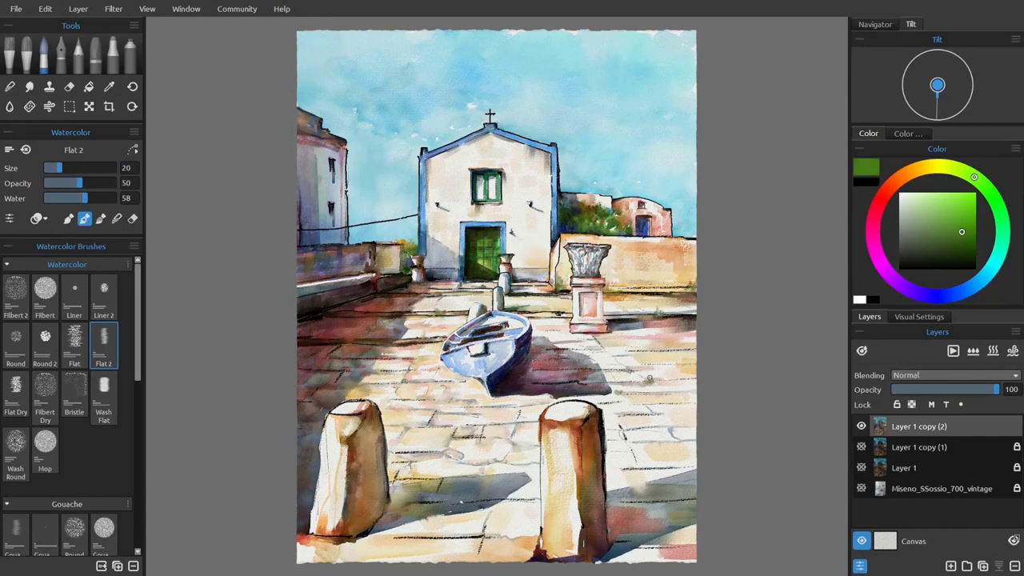
Paint small weed tufts in several greens along the paving joints and around the pedestal with the Round 2 brush at size 9.
click(44, 340)
click(964, 256)
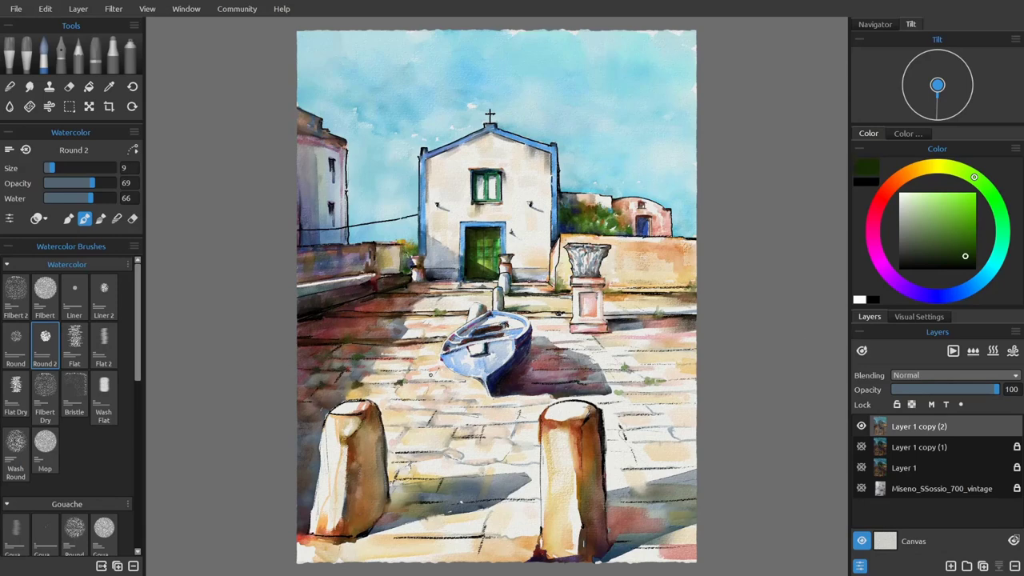
click(967, 250)
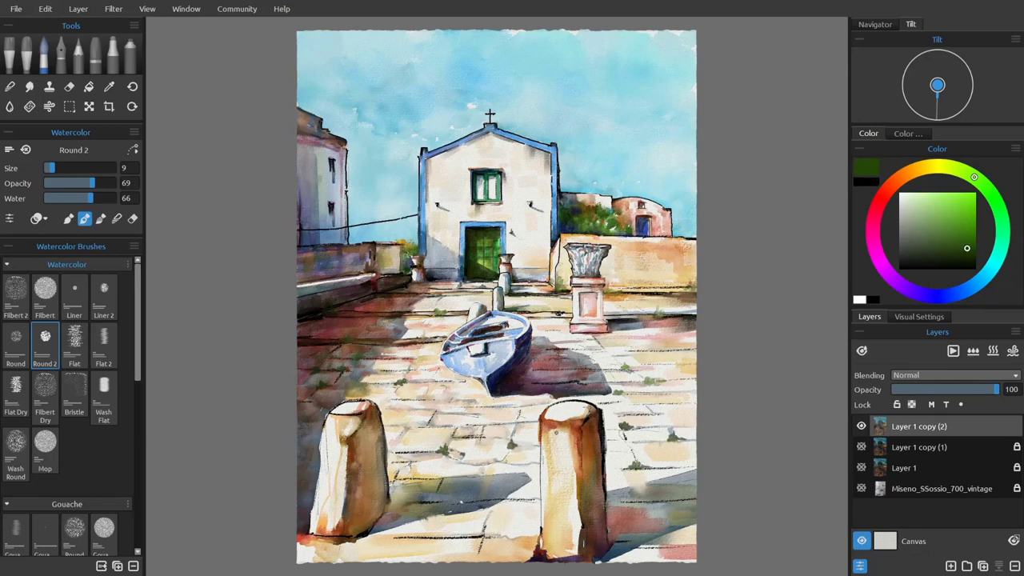
drag(966, 248, 962, 252)
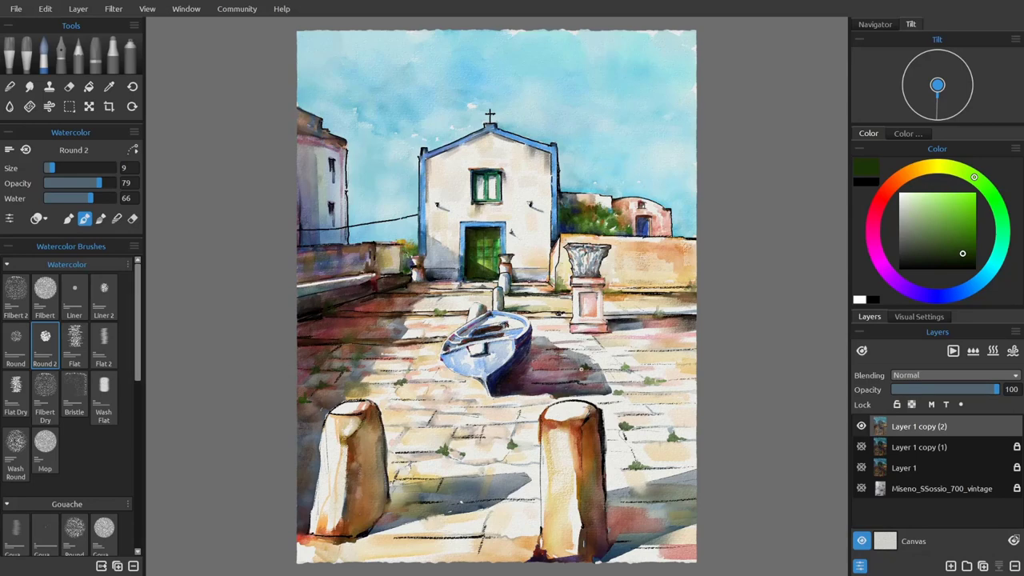
click(963, 242)
scroll(573, 339, up, 2)
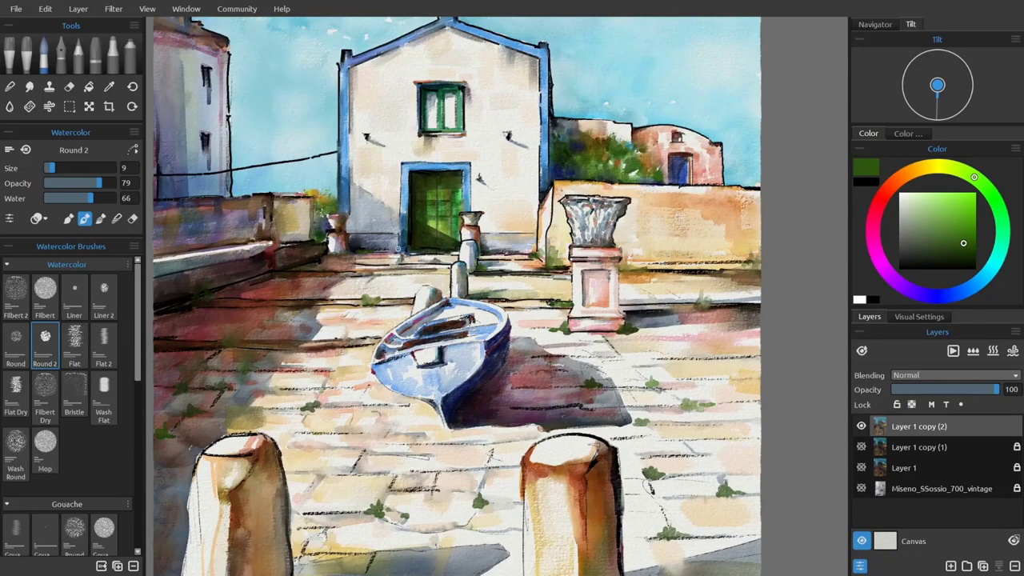
Paint a green bush behind the far right end of the ochre wall, enlarging the Round 2 brush to size 20.
alt+click(593, 138)
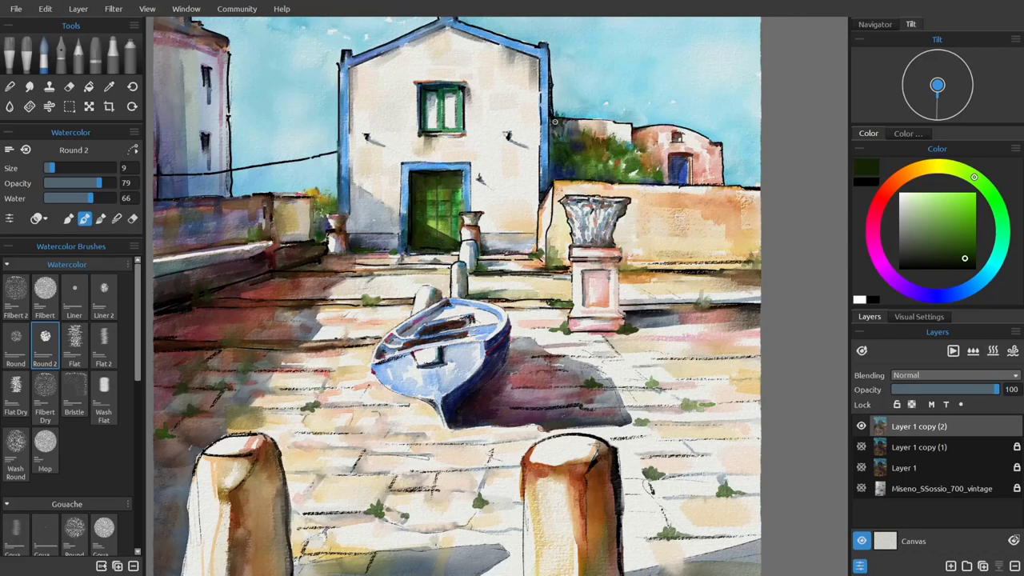
drag(737, 186, 759, 171)
key(bracketright)
key(bracketright)
key(bracketright)
key(bracketright)
key(bracketright)
key(bracketright)
key(bracketright)
key(bracketright)
key(bracketright)
key(bracketright)
key(bracketright)
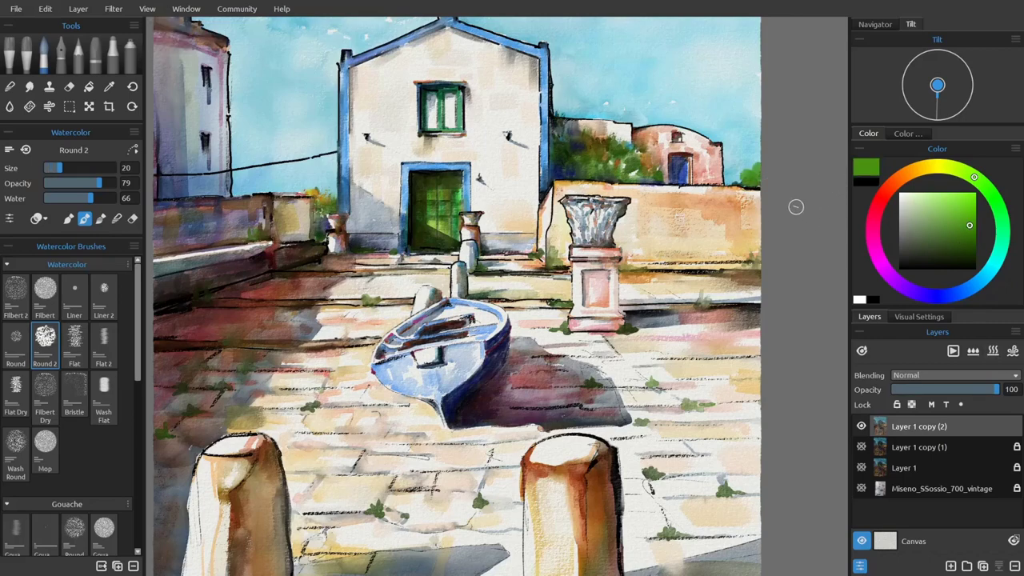
Shade the new bush with dark olive and deep blue accents using the Round 2 brush at size 12.
alt+click(756, 176)
key(bracketleft)
key(bracketleft)
key(bracketleft)
key(bracketleft)
key(bracketleft)
key(bracketleft)
key(bracketleft)
key(bracketleft)
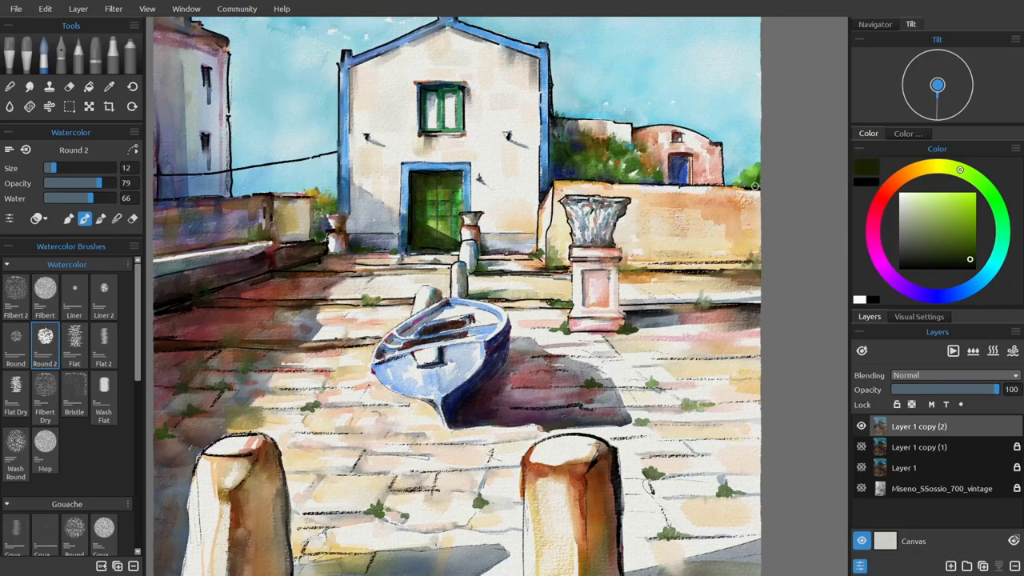
drag(963, 283, 955, 293)
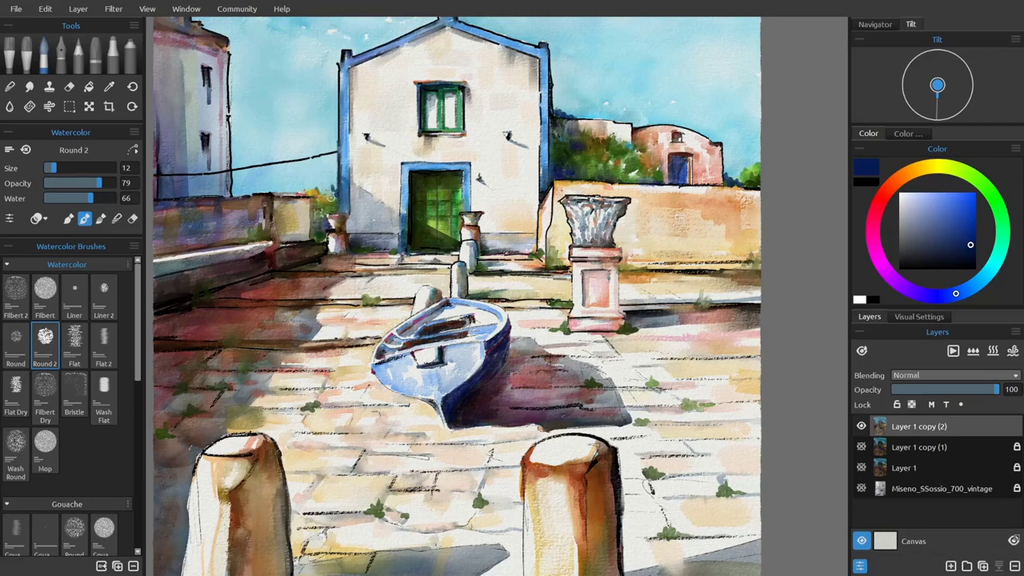
Paint green weed tufts against the right side of the left foreground bollard's base in sampled greens.
scroll(655, 275, down, 1)
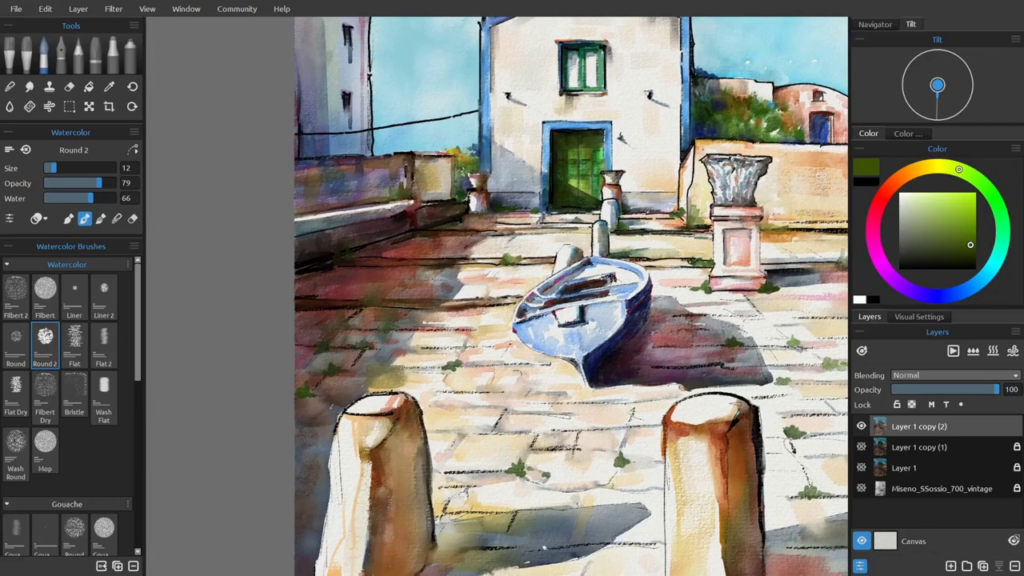
drag(479, 384, 444, 260)
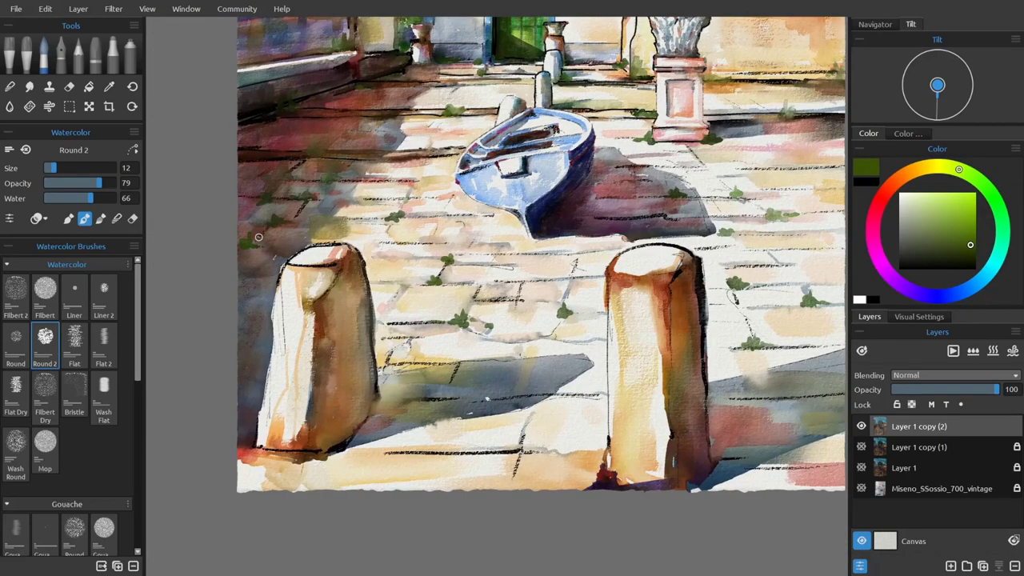
alt+click(358, 424)
drag(356, 424, 382, 450)
alt+click(377, 399)
drag(378, 400, 374, 400)
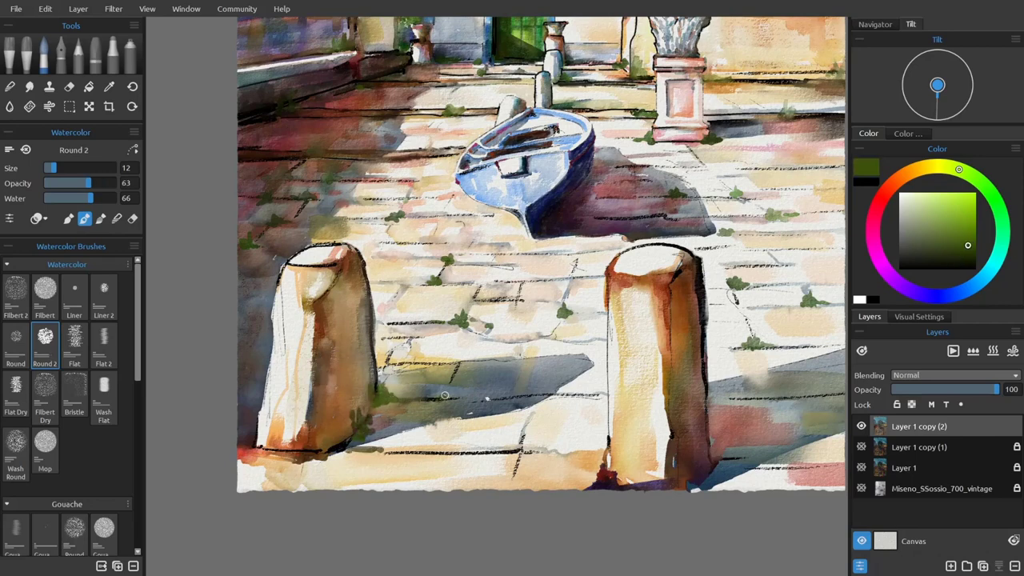
Paint more weed tufts between the bollards and along the right paving joints in dark, olive and yellow-green with the Round 2 brush.
mouse_move(755, 393)
mouse_down()
mouse_move(765, 388)
mouse_move(653, 355)
mouse_up()
click(969, 240)
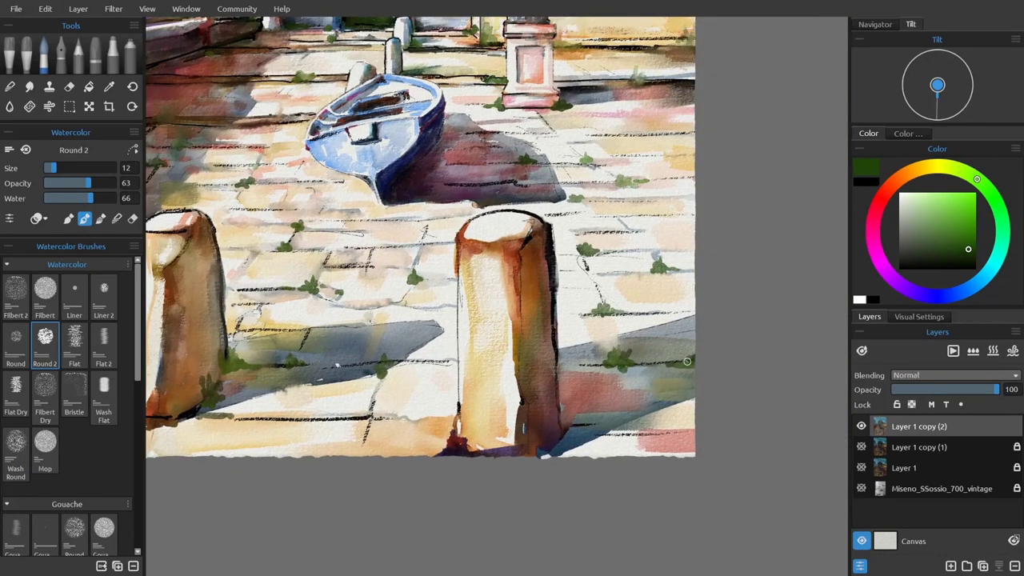
drag(292, 230, 482, 257)
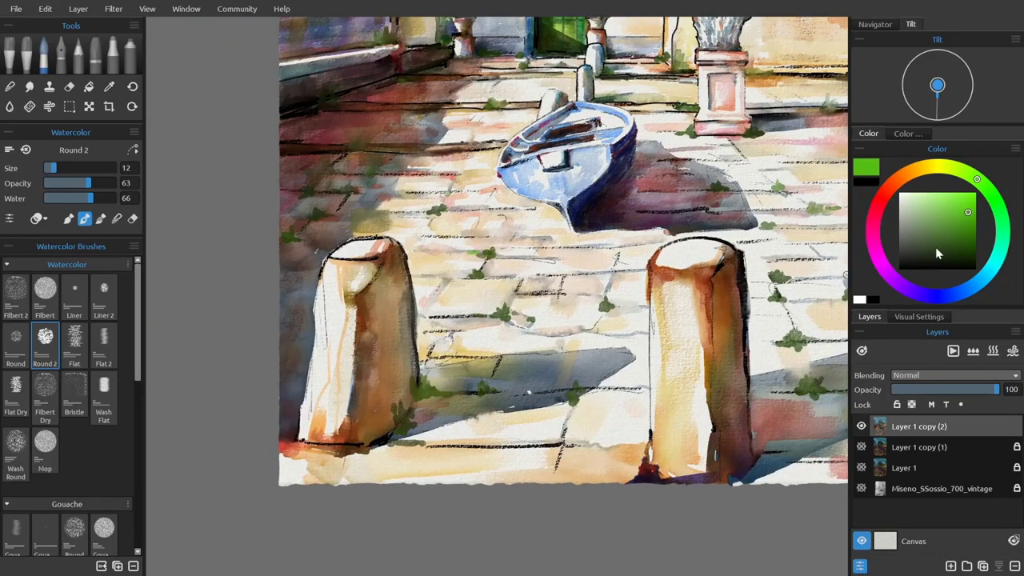
click(965, 172)
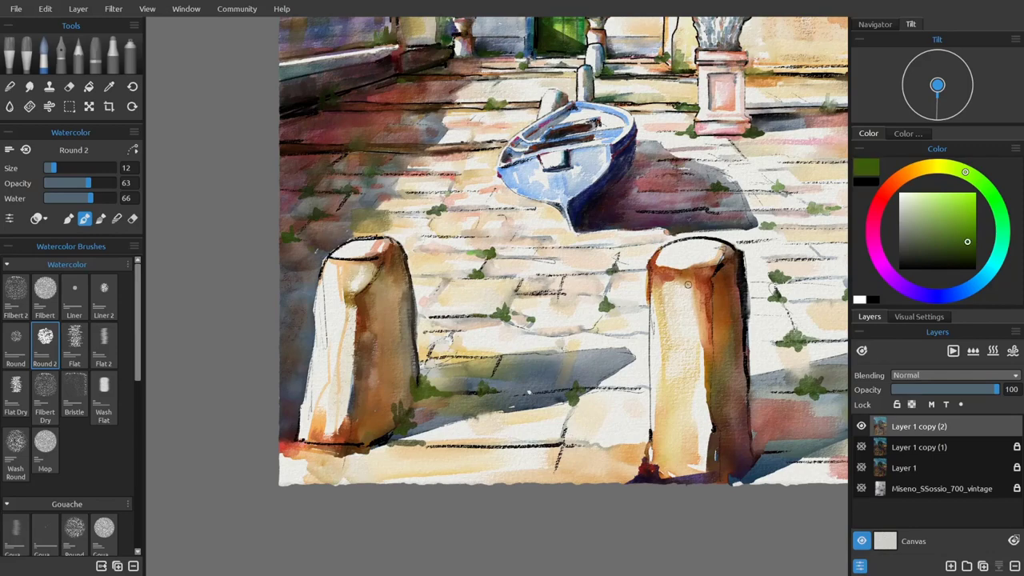
click(959, 209)
click(954, 167)
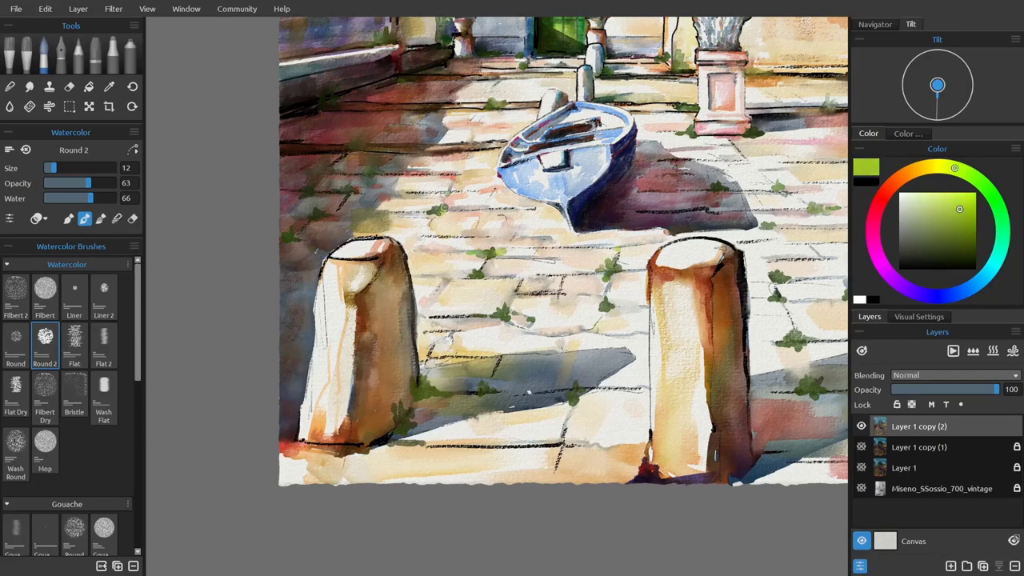
click(769, 279)
key(ctrl+0)
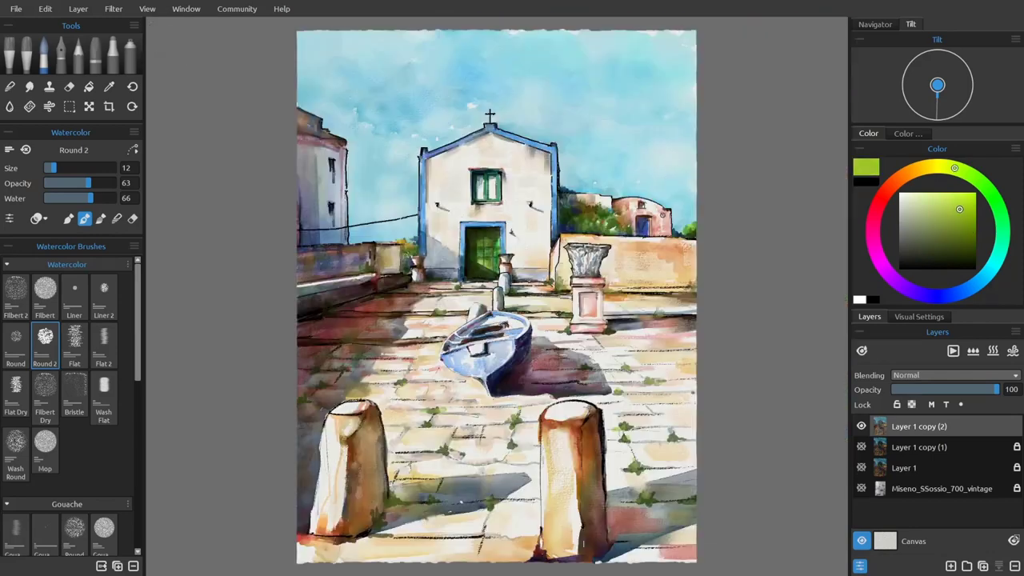
Draw fine dark olive grass blades on the weed tufts between the bollards with the Liner brush at size 8.
click(15, 392)
click(965, 259)
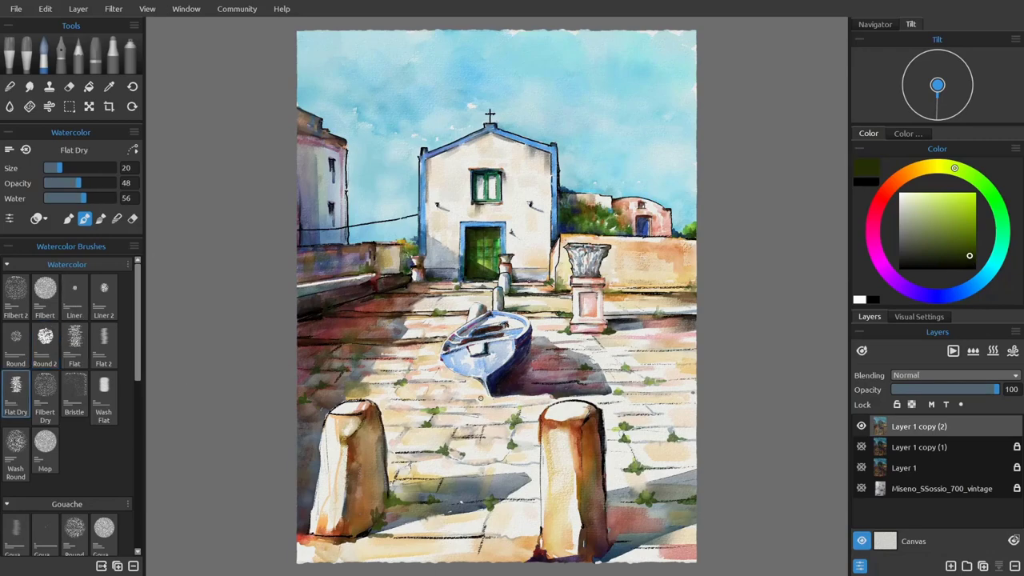
scroll(388, 377, up, 3)
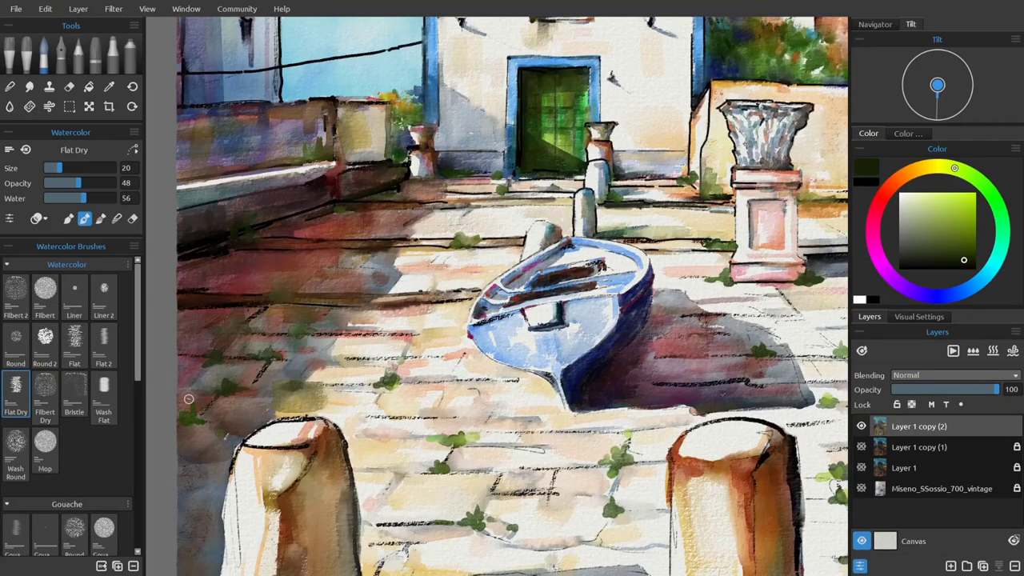
click(74, 296)
click(973, 252)
drag(452, 425, 472, 443)
drag(616, 444, 617, 462)
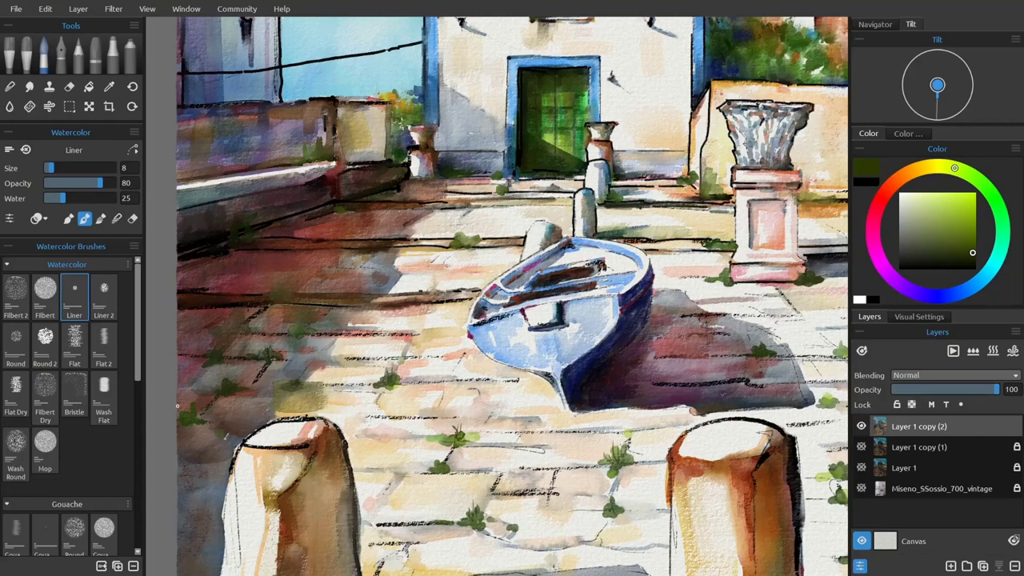
Add dark blue grass blades to the weeds on the shaded paving, behind the boat and beside the ochre wall's left end.
click(959, 291)
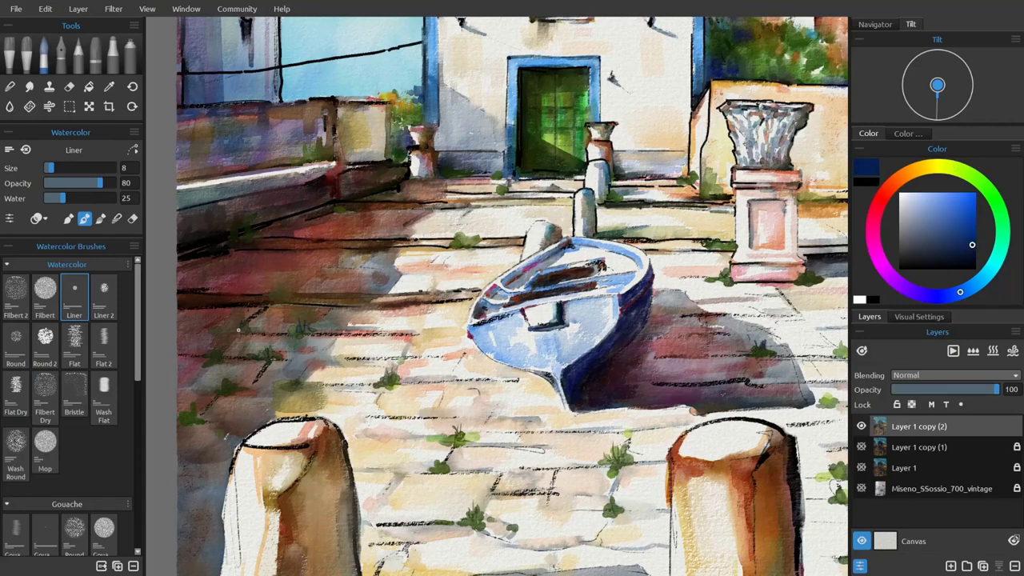
drag(459, 232, 452, 246)
mouse_move(686, 165)
mouse_down()
mouse_move(685, 181)
mouse_move(707, 196)
mouse_up()
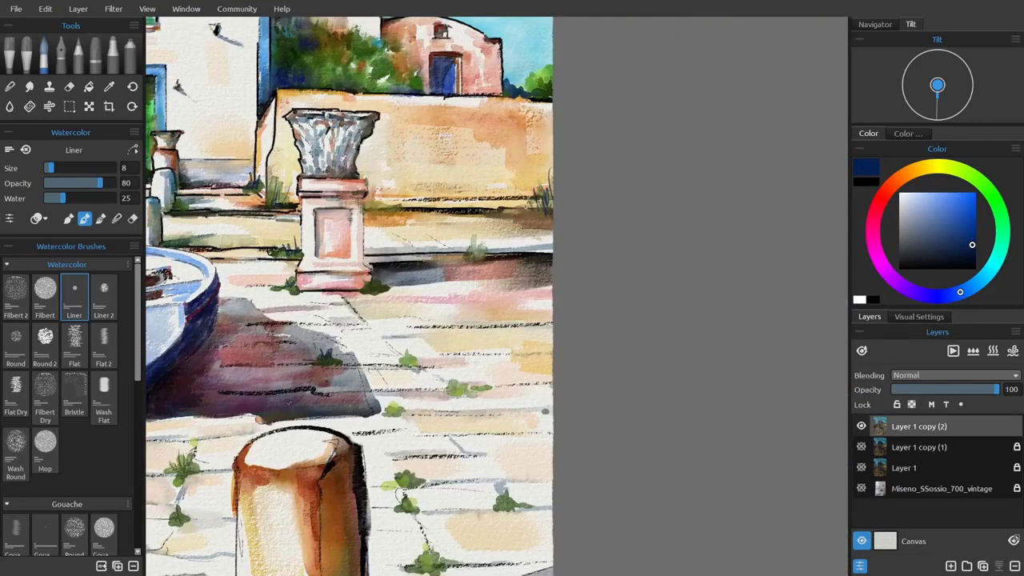
Draw thin dark blue grass blades along the foot of the ochre wall and on the step weed right of the pedestal.
drag(496, 209, 494, 181)
drag(368, 210, 370, 181)
drag(378, 210, 382, 186)
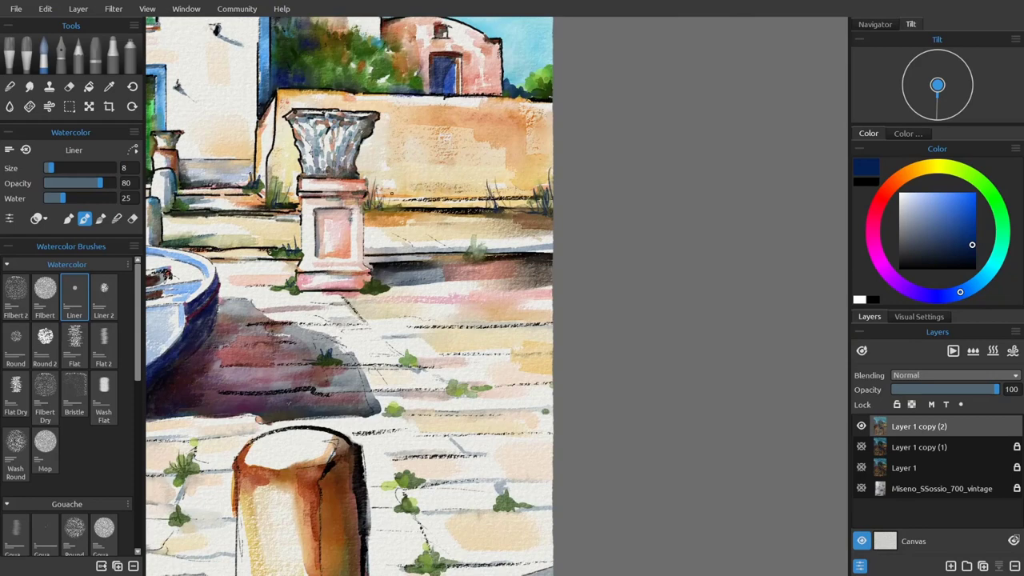
drag(474, 260, 475, 239)
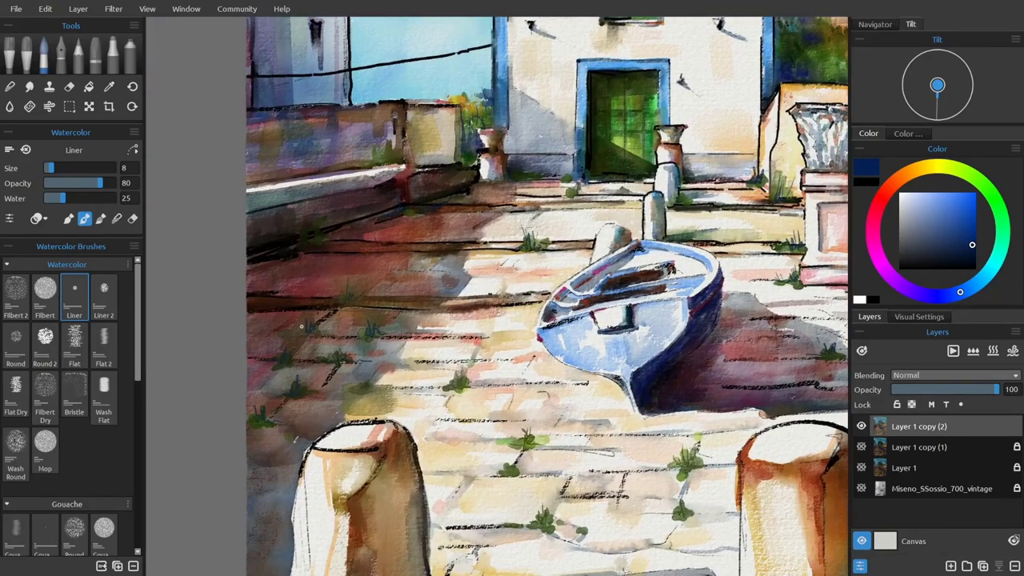
Add dark blue grass blades to the left wall's weeds, the left bollard's base and the weed in its shadow.
drag(392, 158, 364, 148)
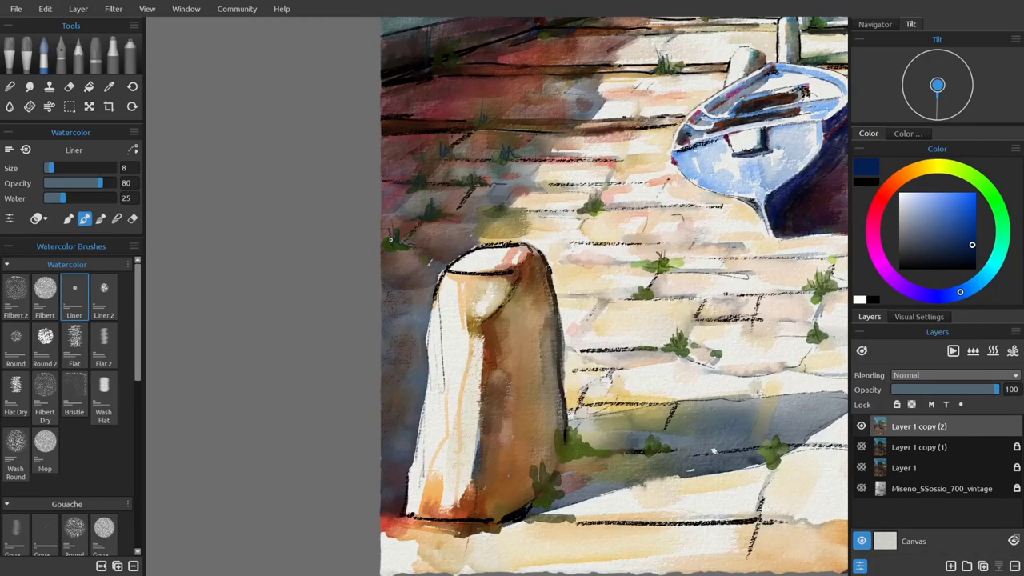
mouse_move(573, 449)
mouse_down()
mouse_move(584, 398)
mouse_move(535, 498)
mouse_up()
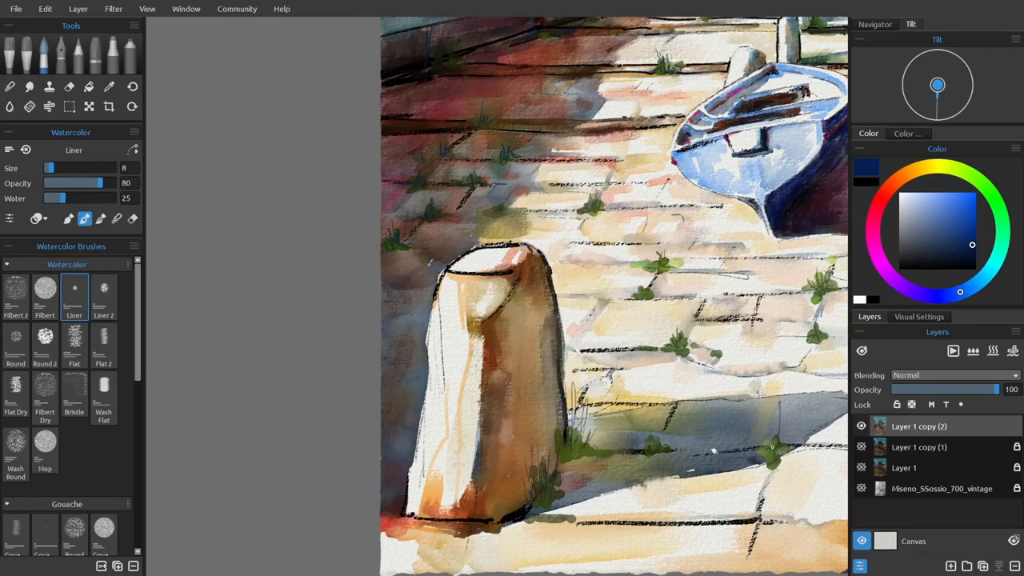
drag(765, 457, 770, 429)
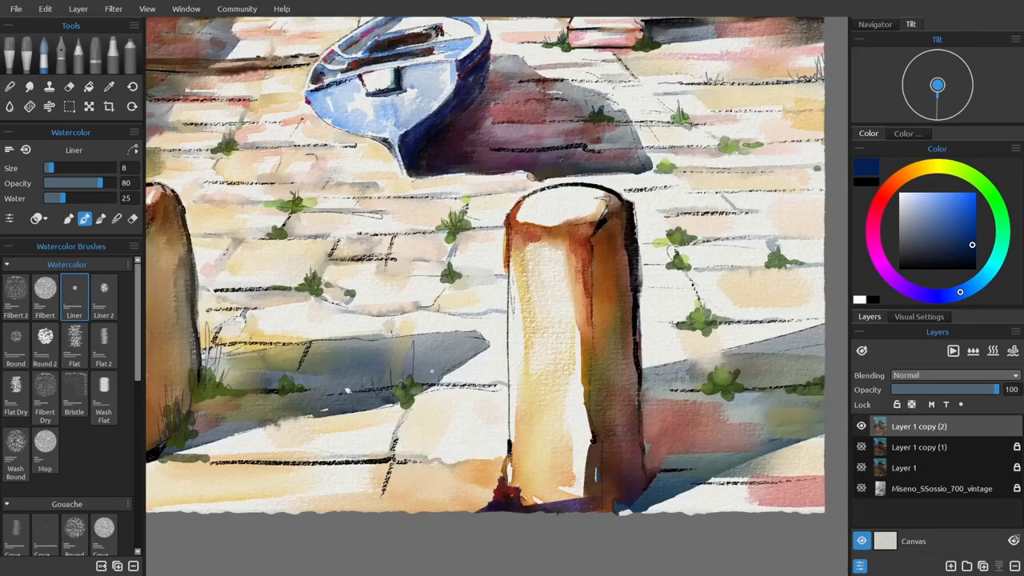
Draw dark blue grass blades around the right foreground bollard's base and on the weed tufts to its right.
drag(497, 485, 499, 436)
drag(494, 497, 496, 458)
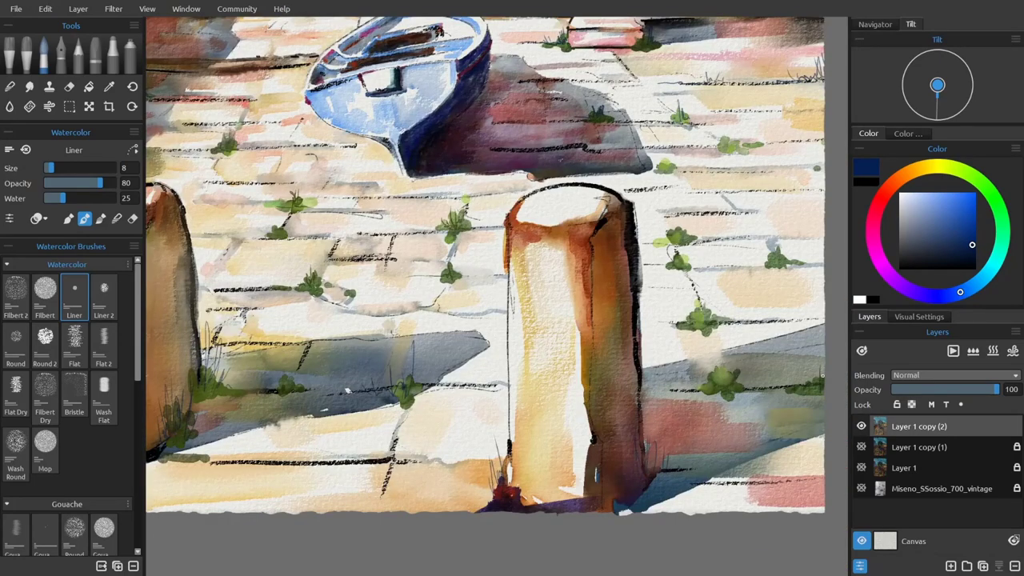
drag(817, 390, 814, 355)
drag(724, 392, 707, 285)
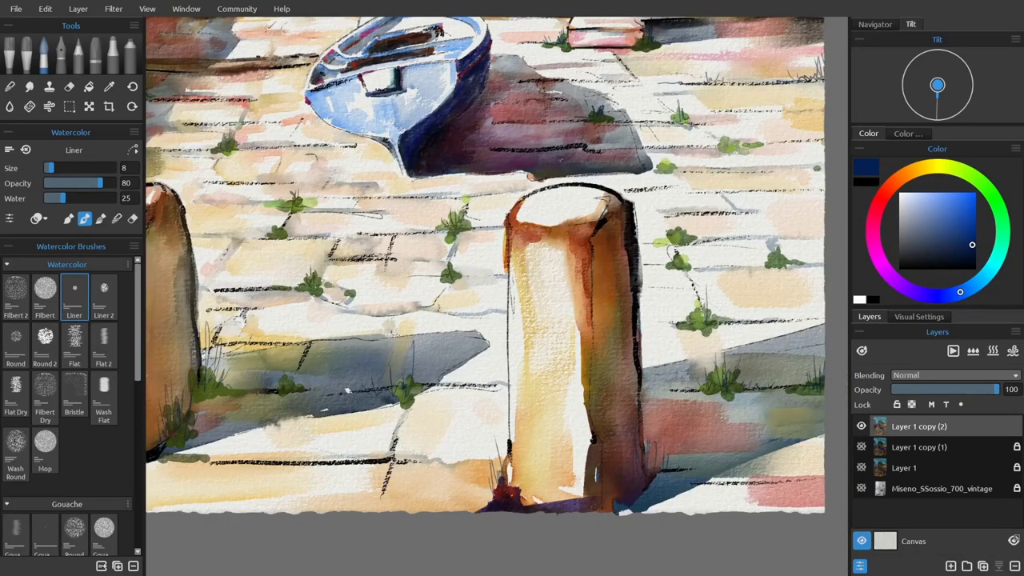
drag(700, 327, 695, 297)
mouse_move(689, 328)
mouse_down()
mouse_move(654, 301)
mouse_move(676, 308)
mouse_up()
drag(676, 243, 681, 219)
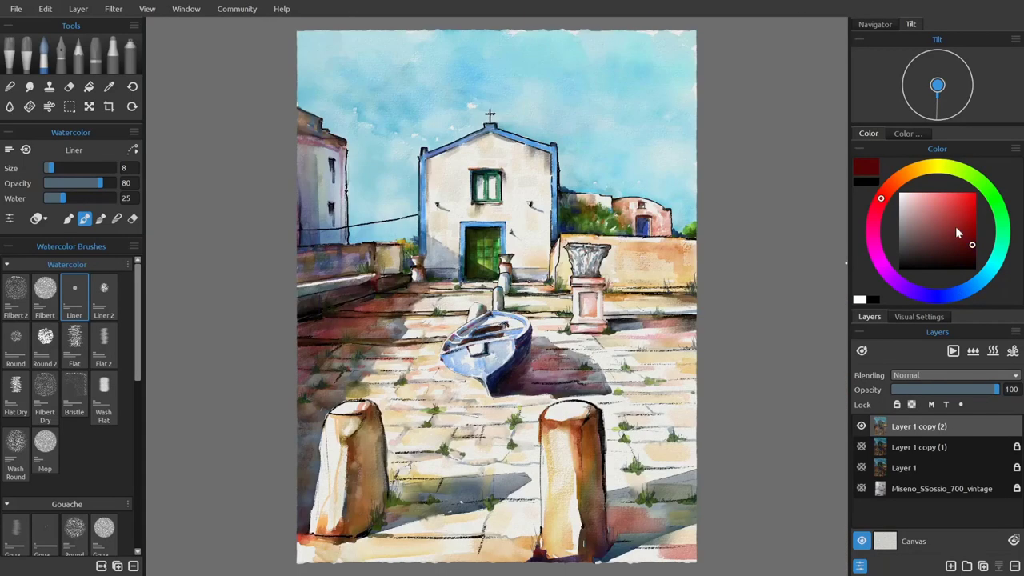
Choose a dark red paint color for the Liner brush.
click(969, 236)
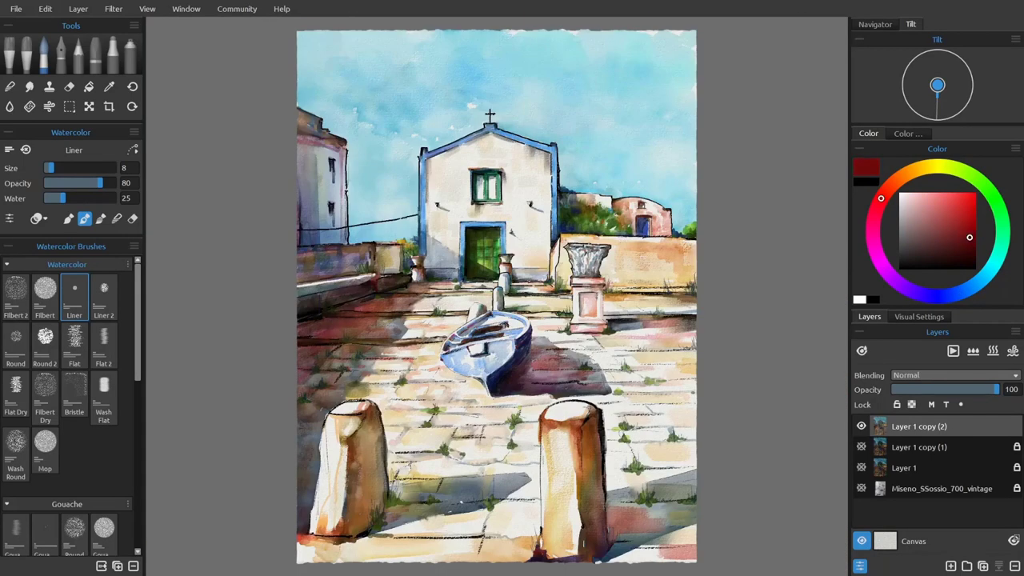